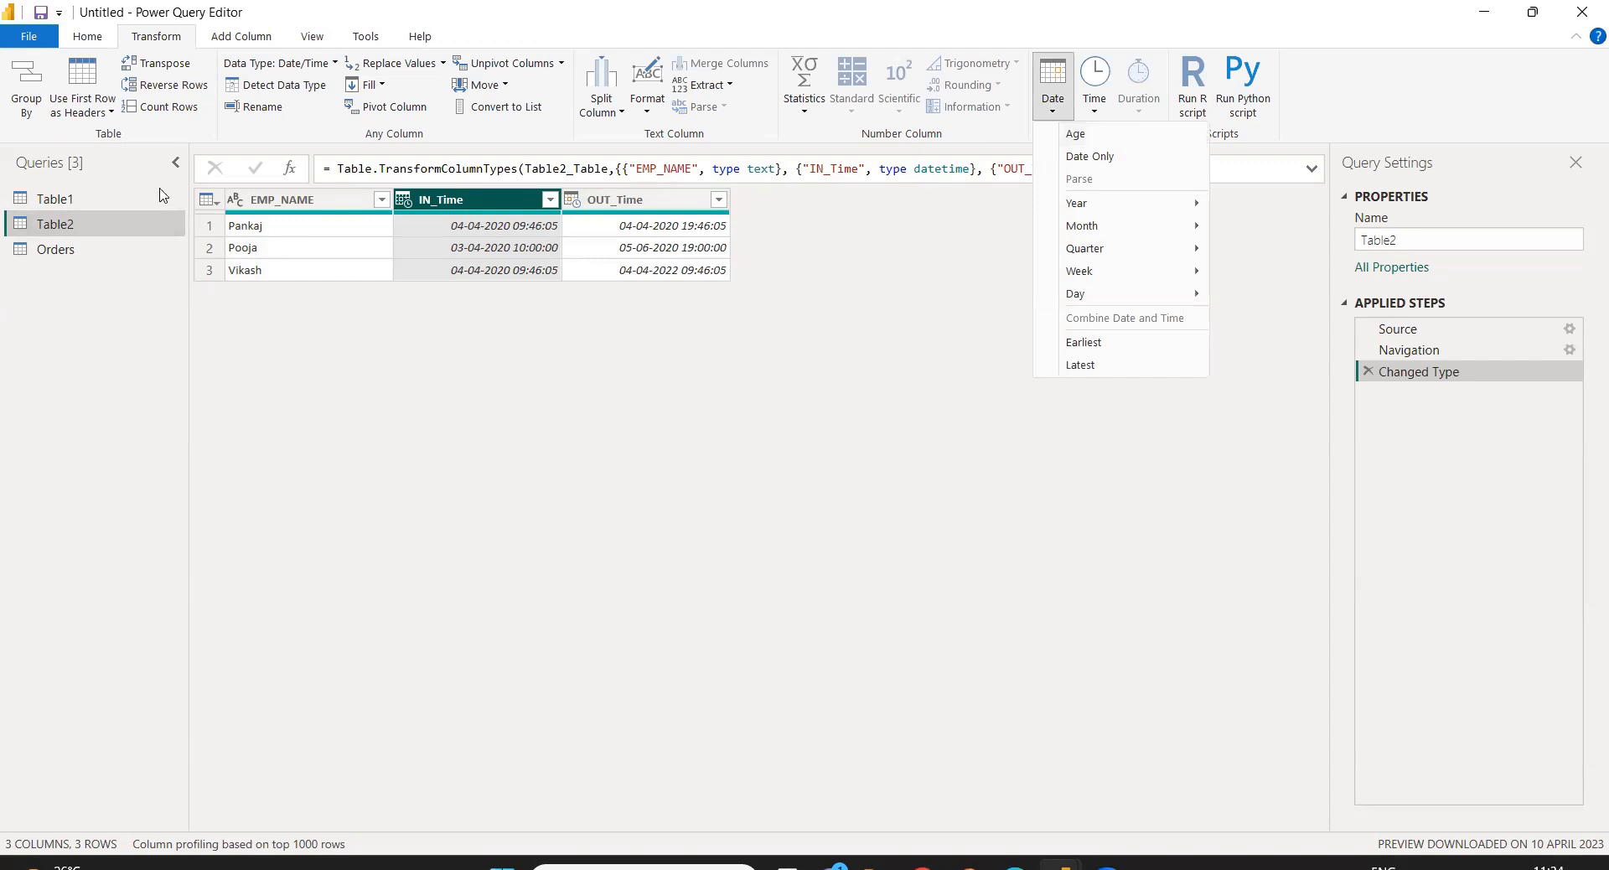
# Convert the Order Date column in the Orders query to age, and remove the resulting applied step.
pyautogui.click(128, 199)
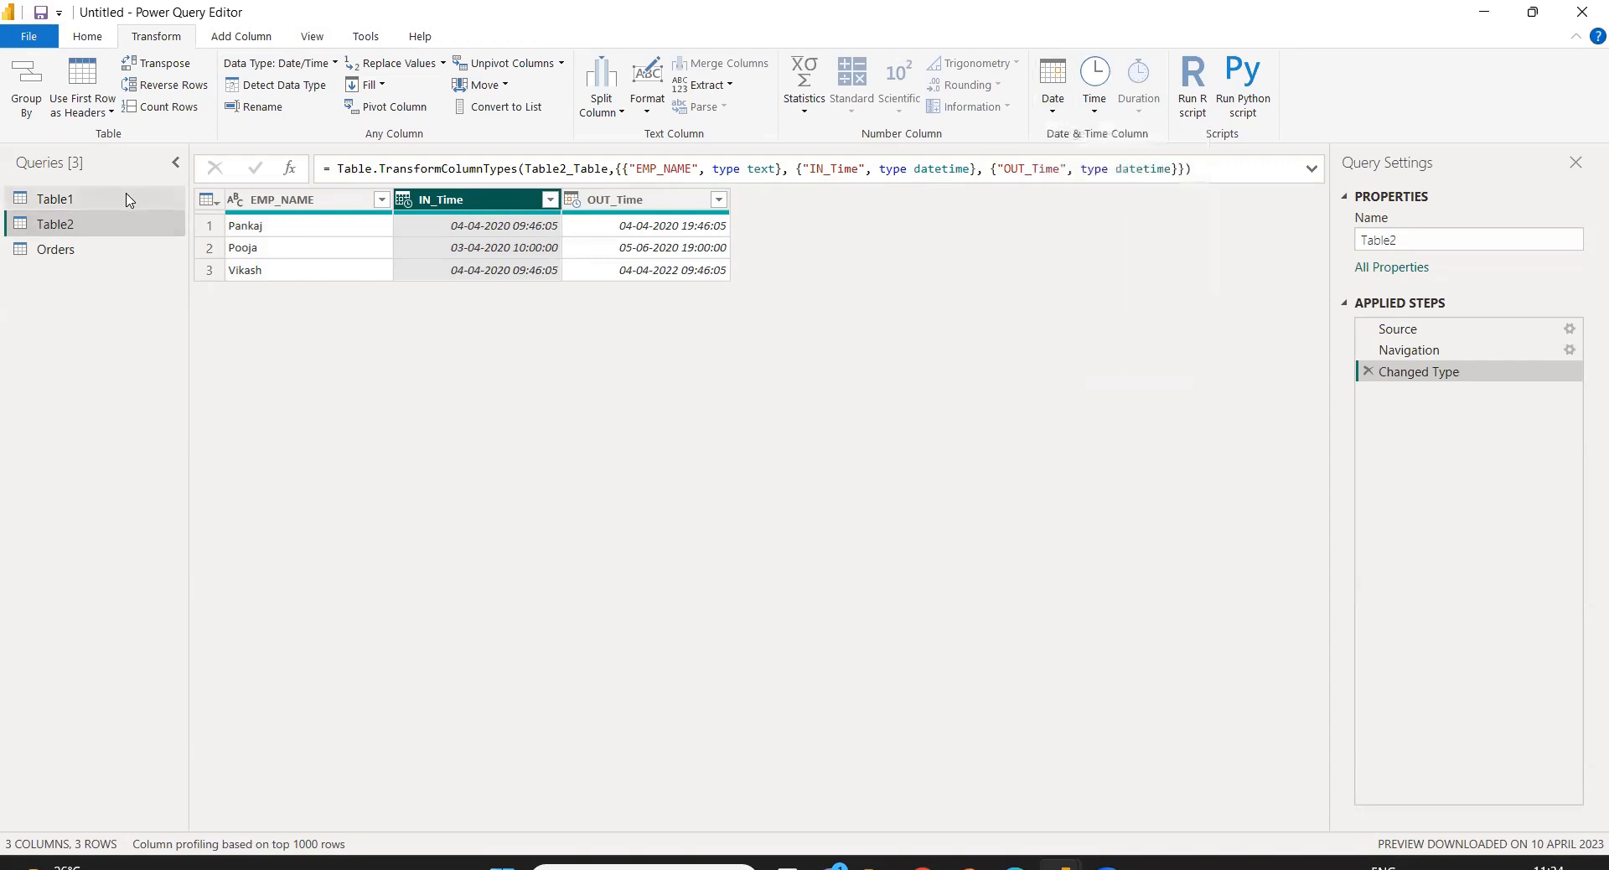
pyautogui.click(77, 251)
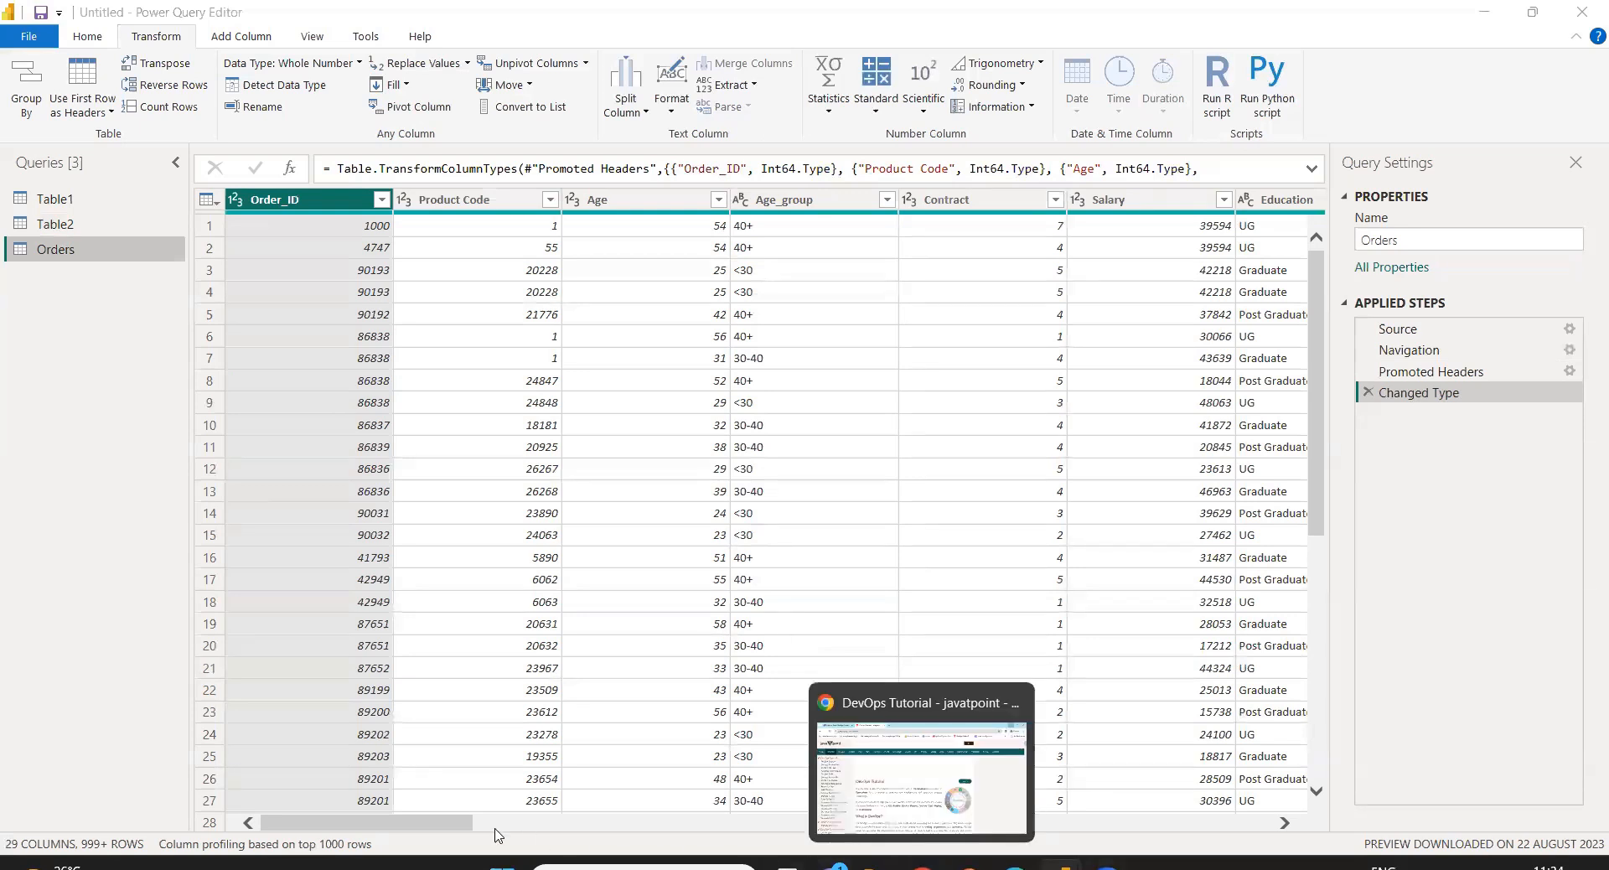
pyautogui.click(782, 844)
pyautogui.hscroll(1, 782, 844)
pyautogui.hscroll(6, 1062, 828)
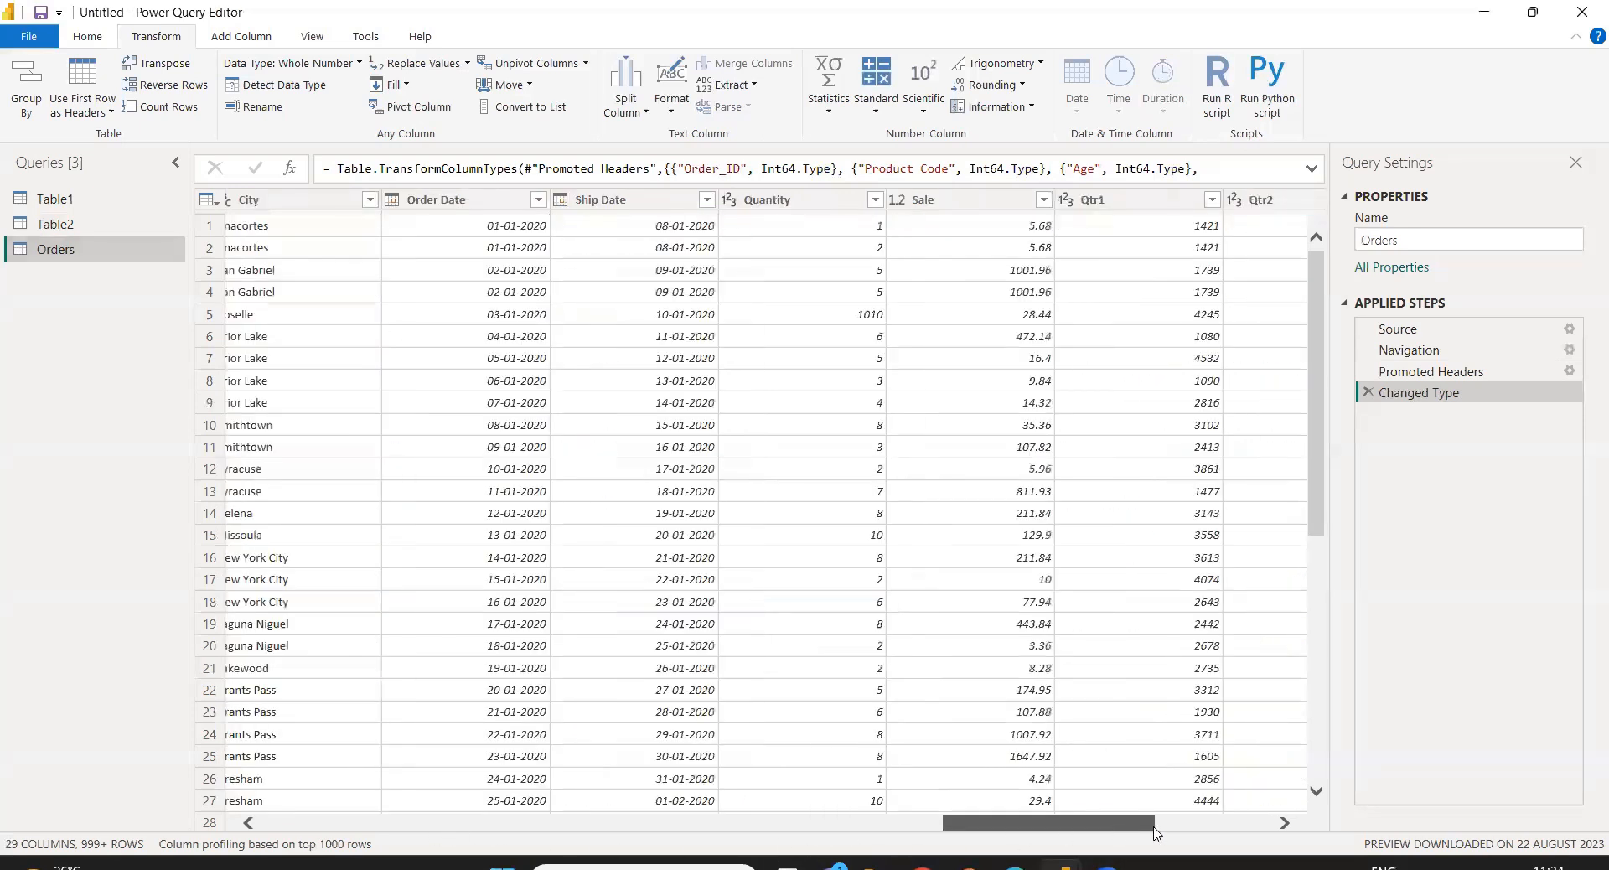
pyautogui.moveTo(1190, 825); pyautogui.dragTo(1073, 828)
pyautogui.click(468, 206)
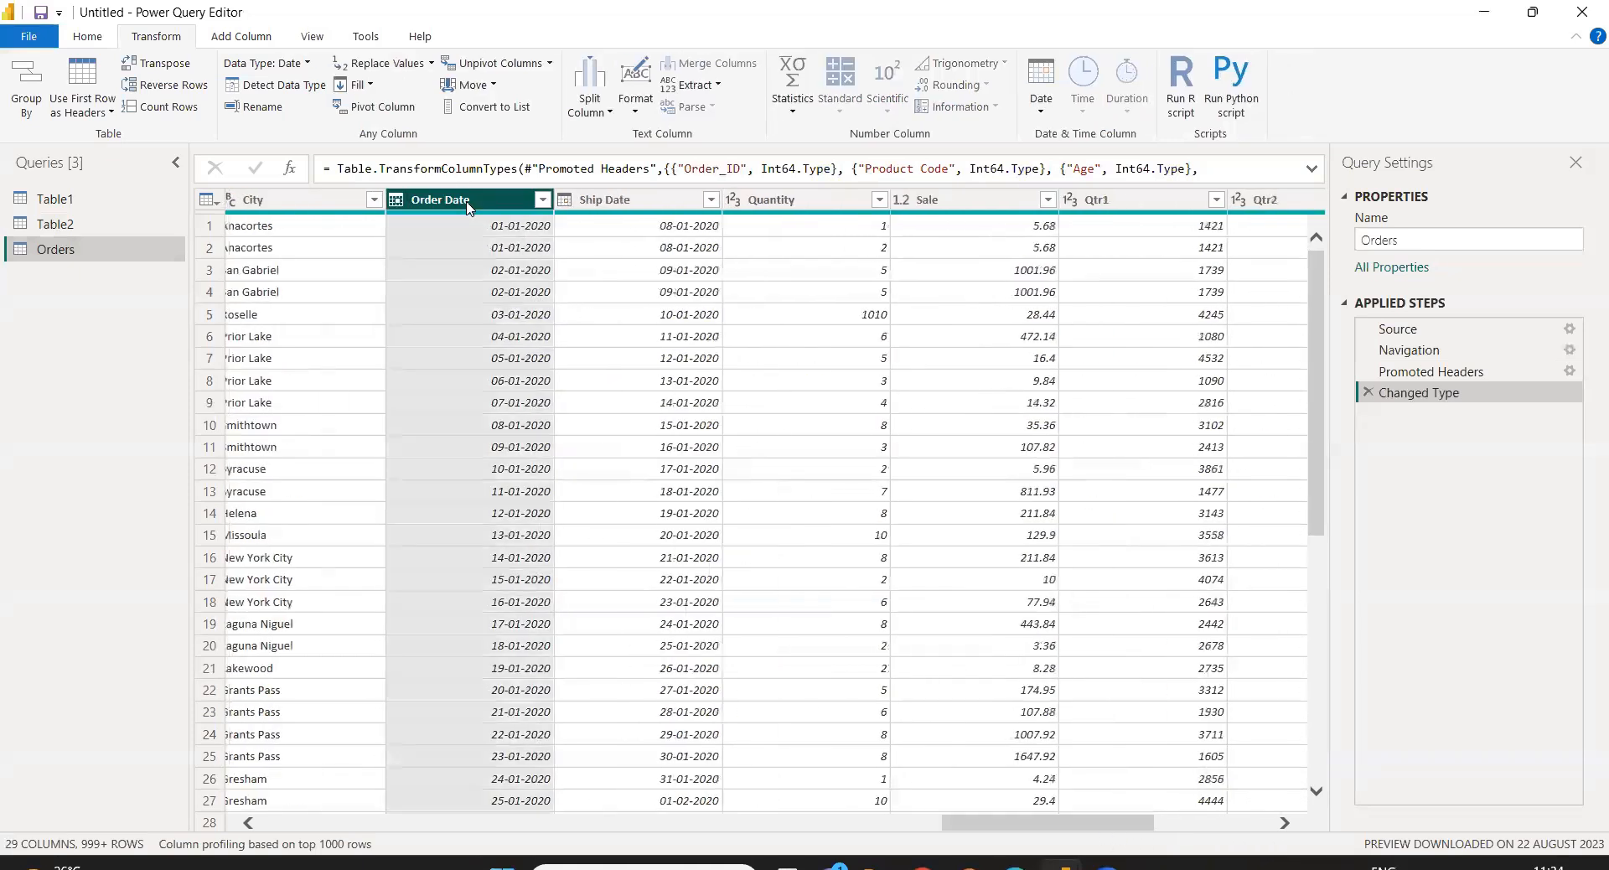
pyautogui.click(1043, 111)
pyautogui.click(1064, 134)
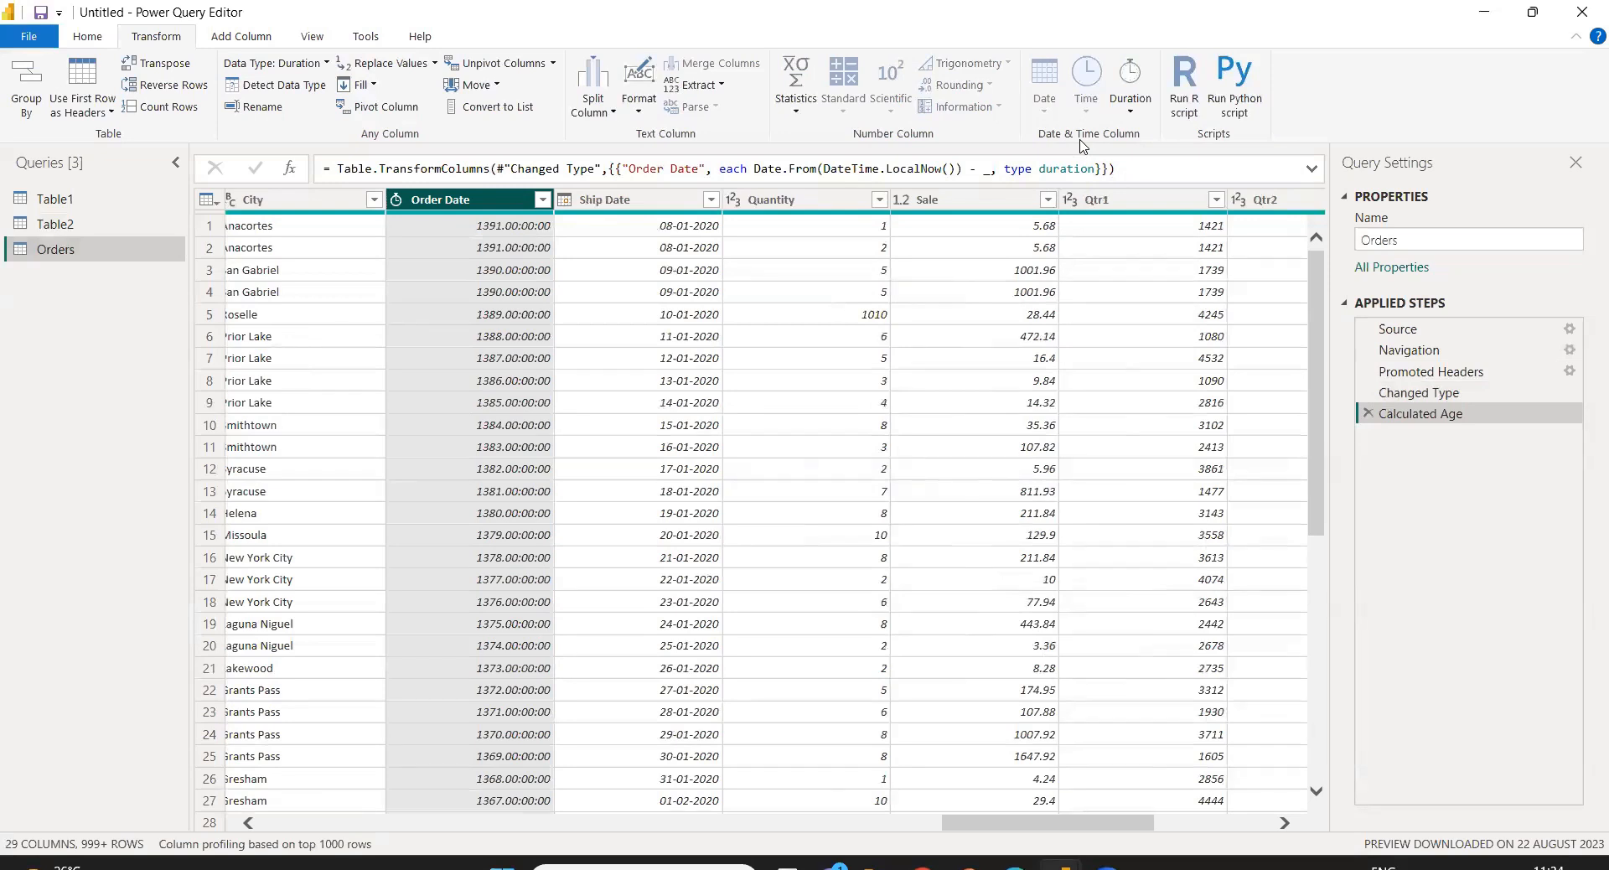
pyautogui.click(1367, 413)
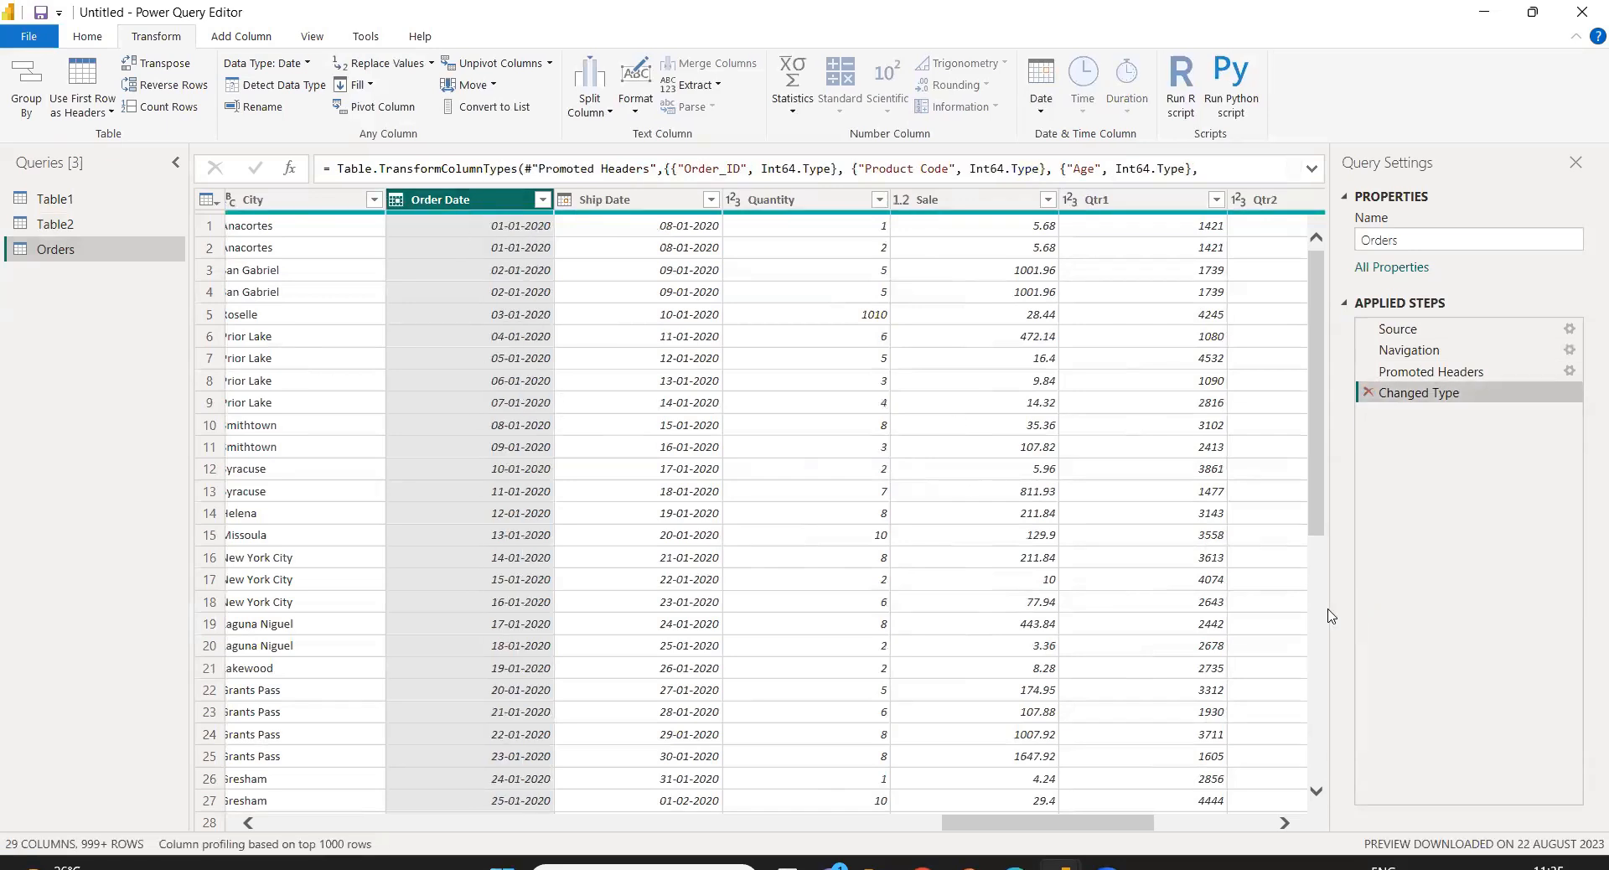
# Convert the IN_Time column in Table2 to age, and remove the resulting applied step.
pyautogui.click(44, 198)
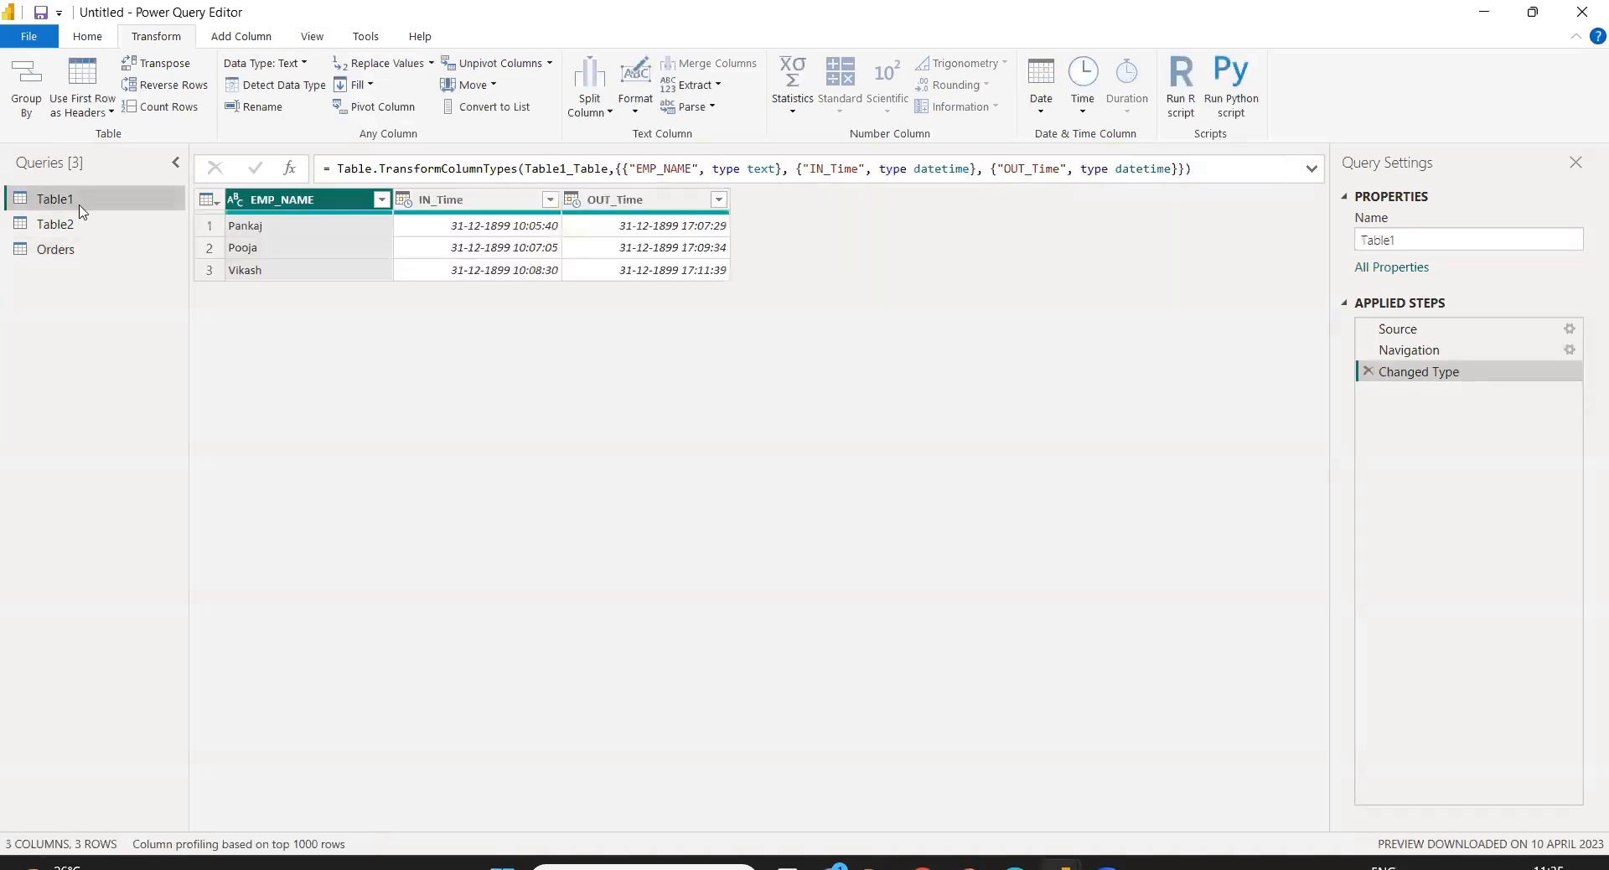
pyautogui.click(93, 225)
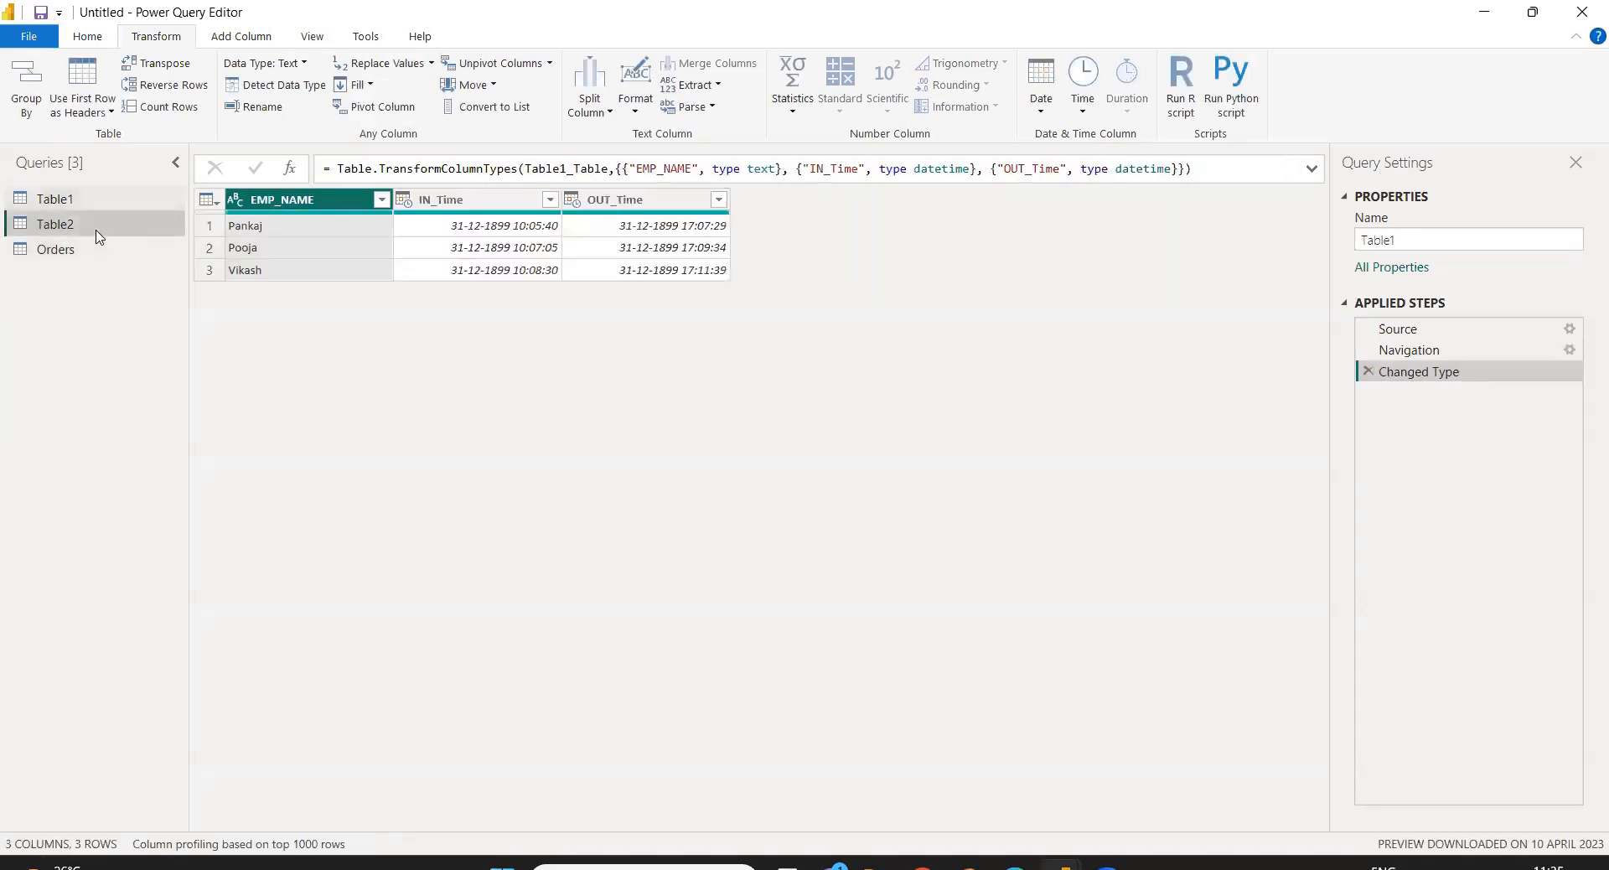
pyautogui.click(498, 202)
pyautogui.click(1053, 107)
pyautogui.click(1076, 134)
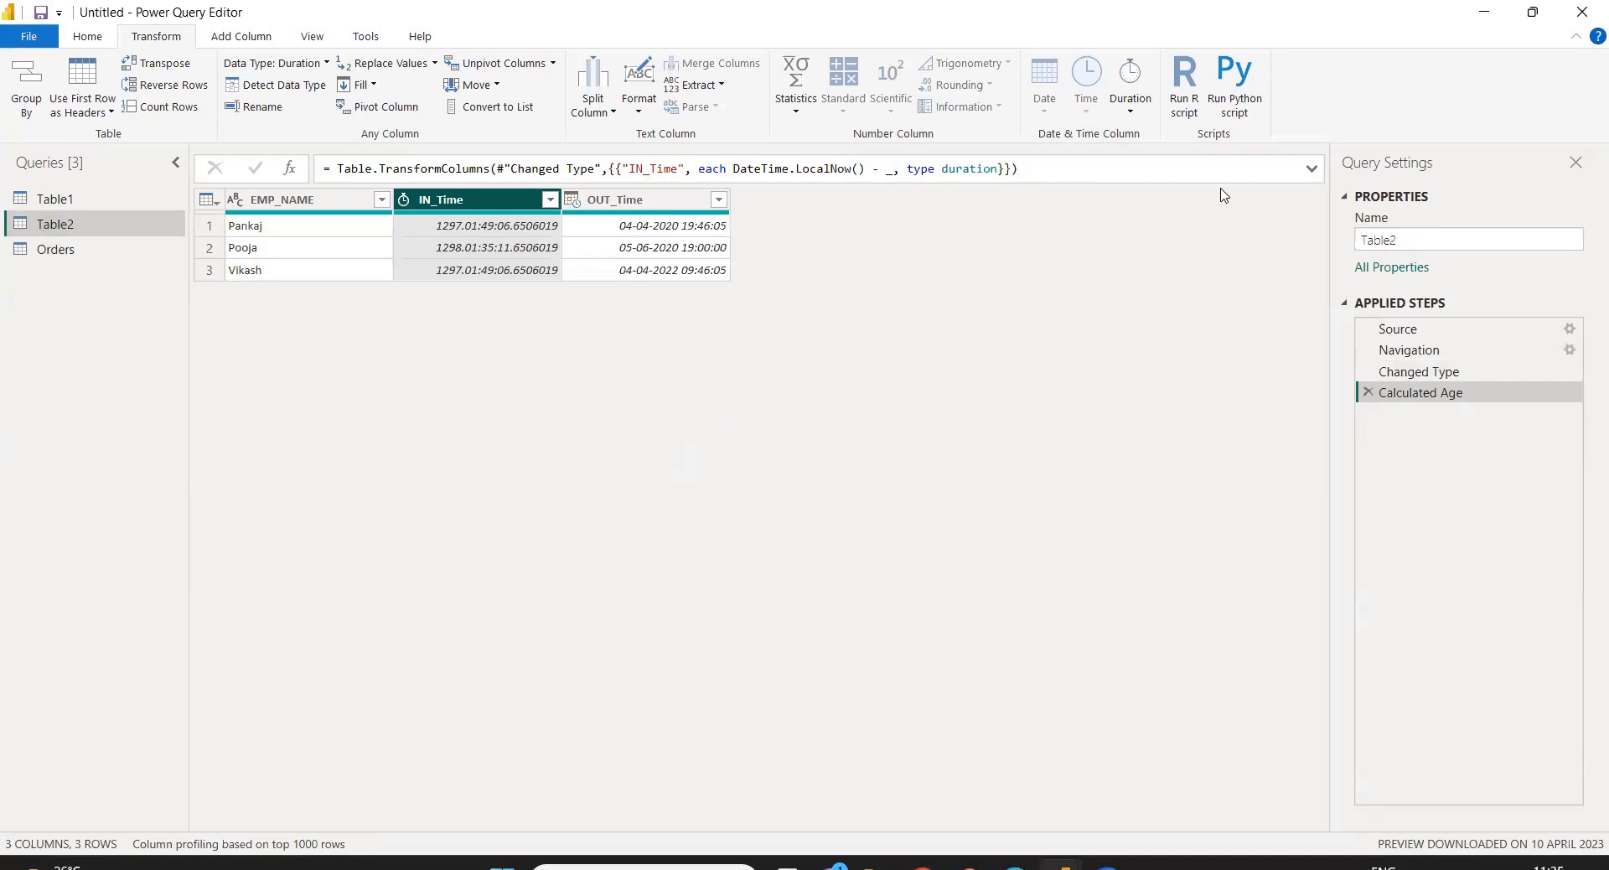
pyautogui.click(1367, 393)
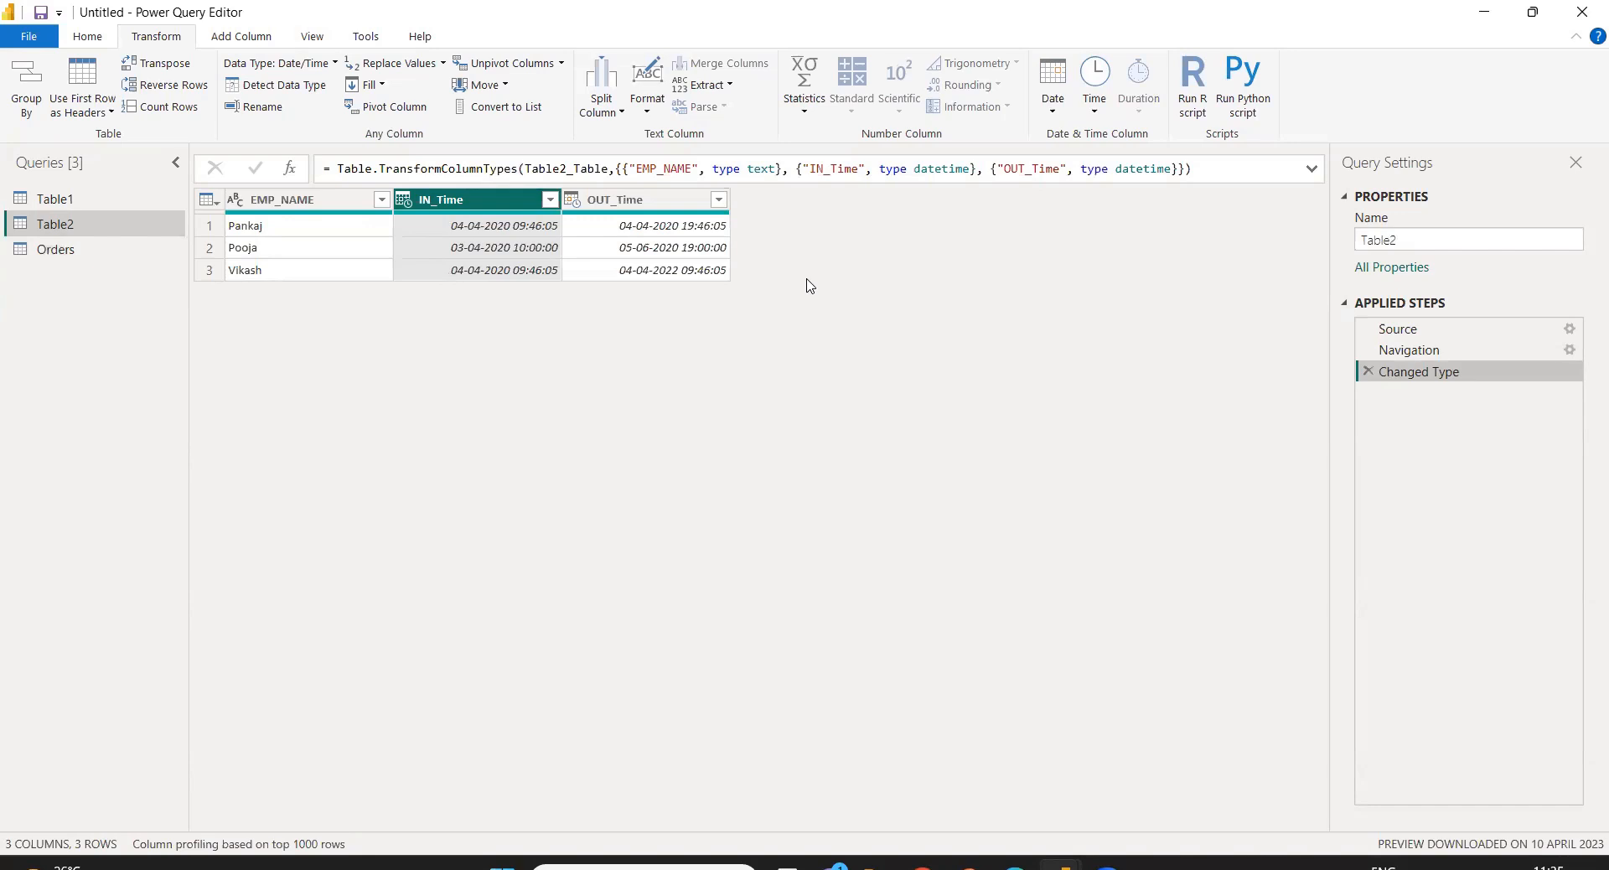
# Reduce the IN_Time column in Table2 to the date only, and remove the resulting applied step.
pyautogui.click(1047, 100)
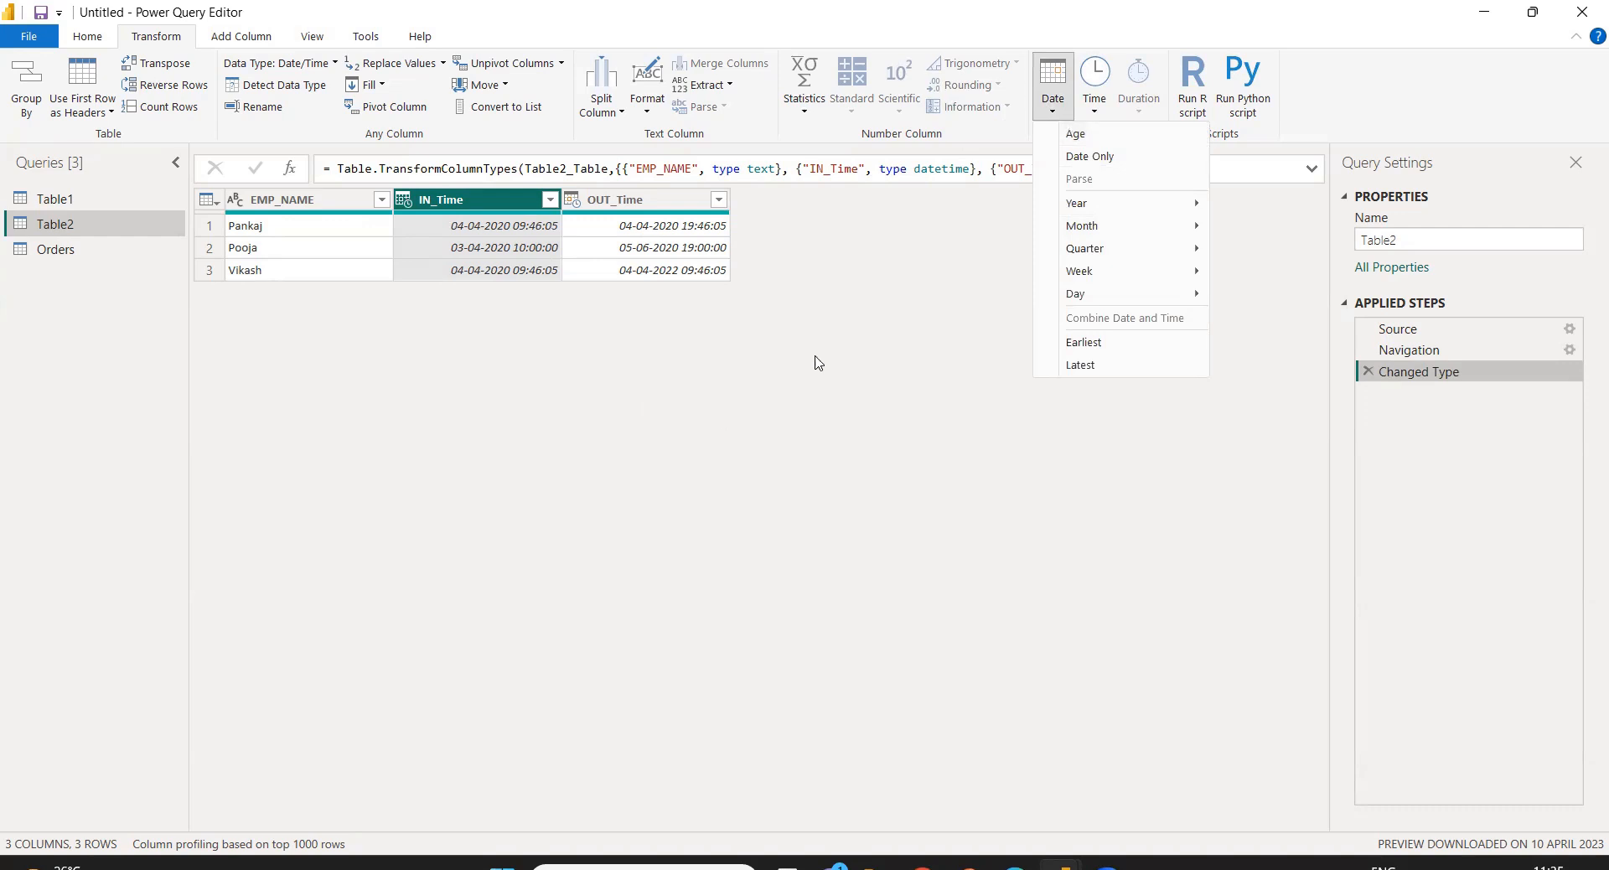
pyautogui.click(1089, 157)
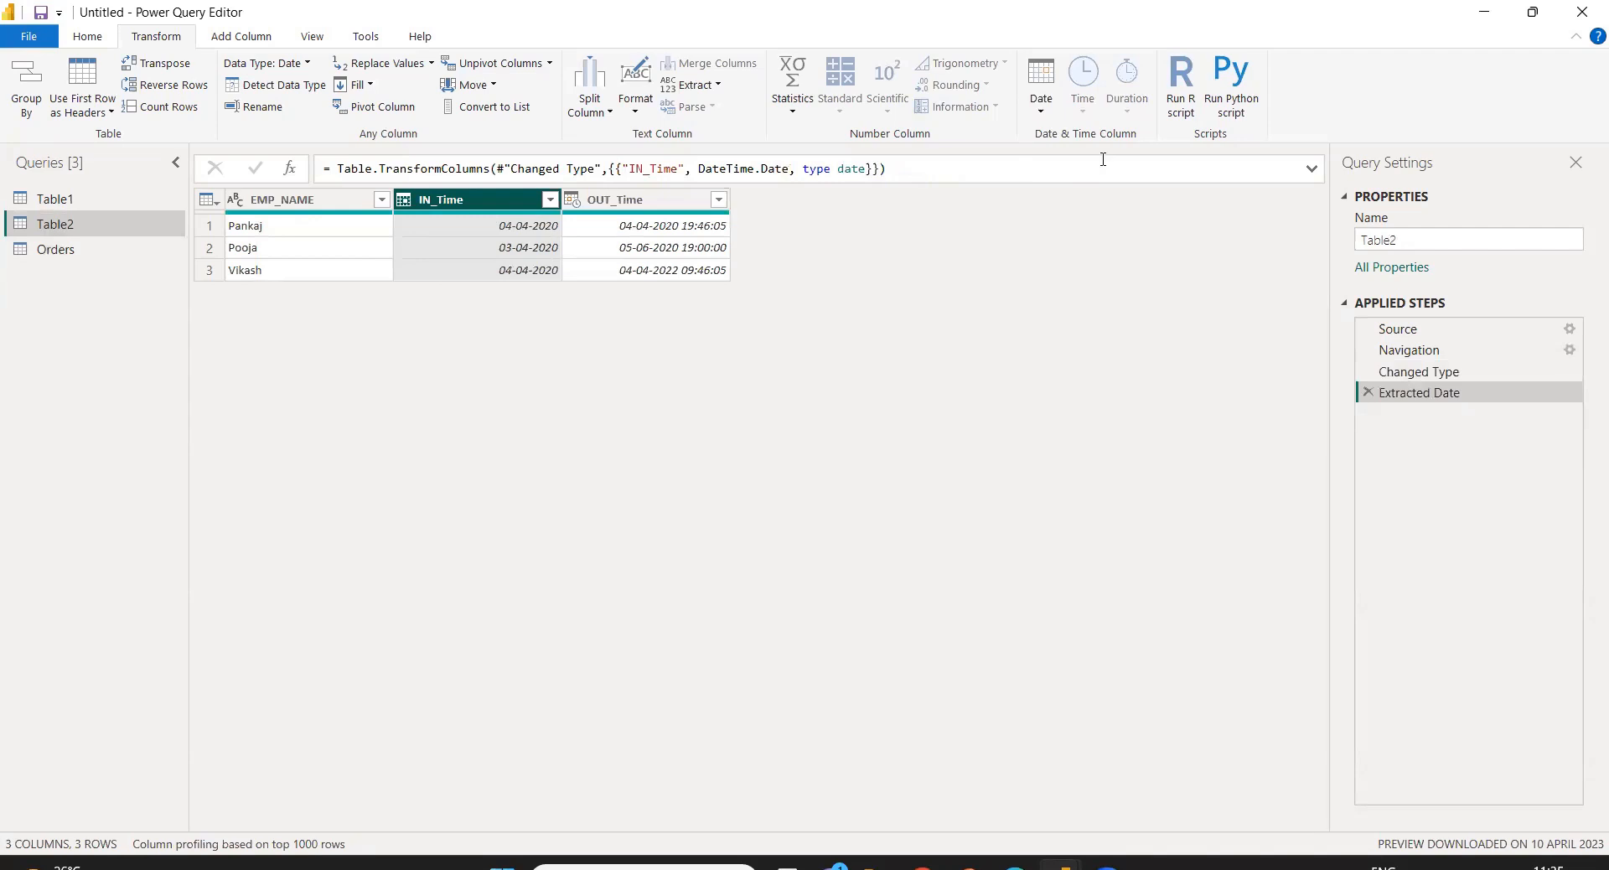
pyautogui.click(1367, 392)
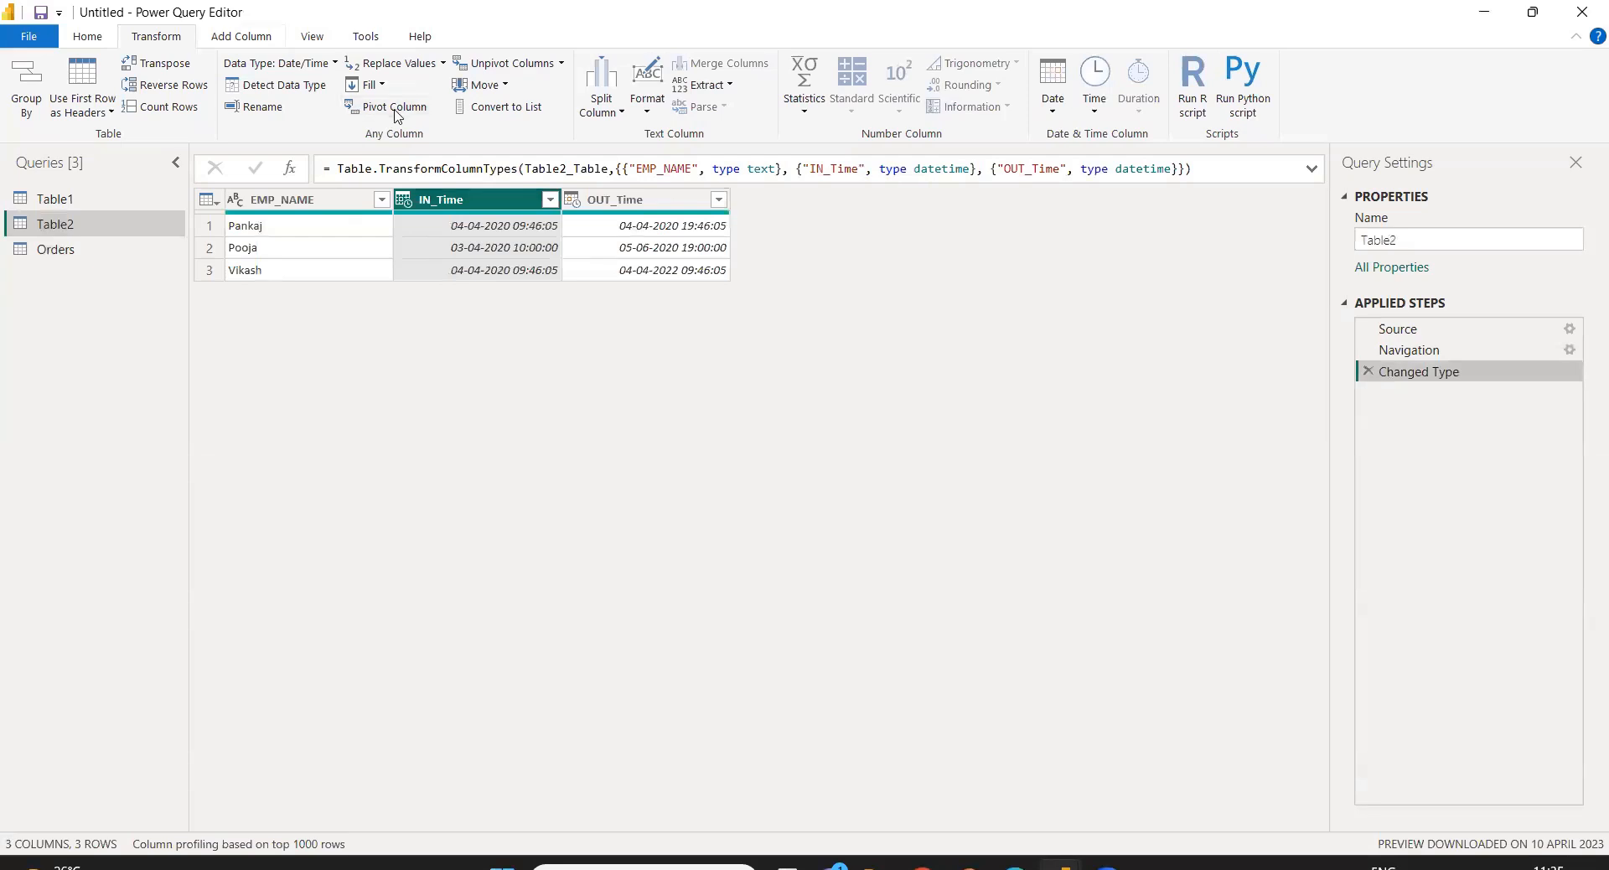
pyautogui.scroll(-1, 395, 116)
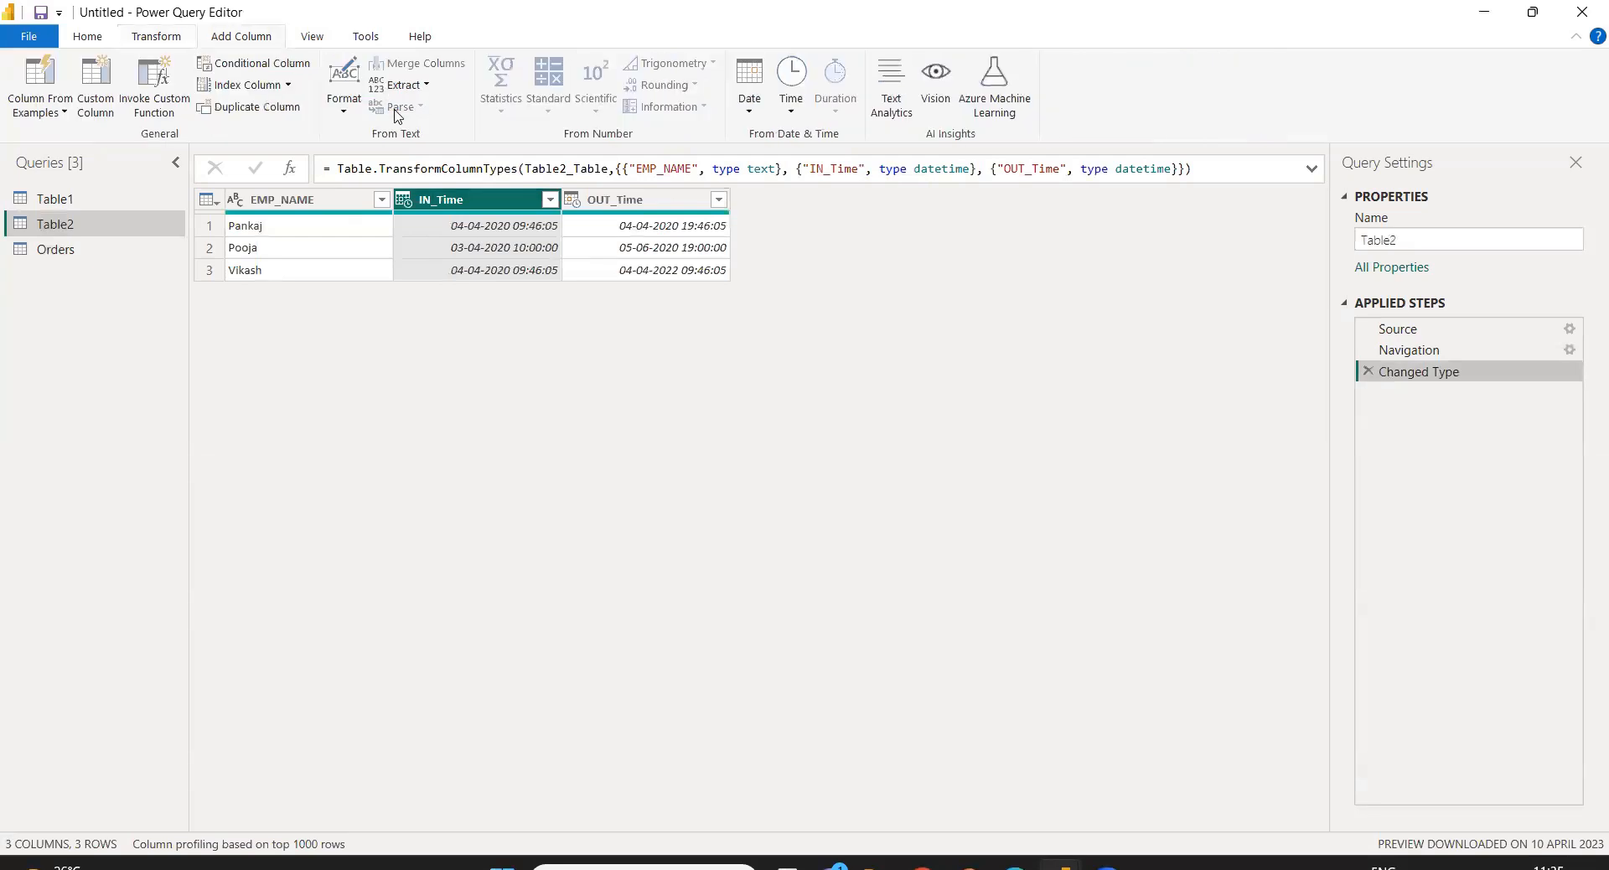
pyautogui.click(749, 111)
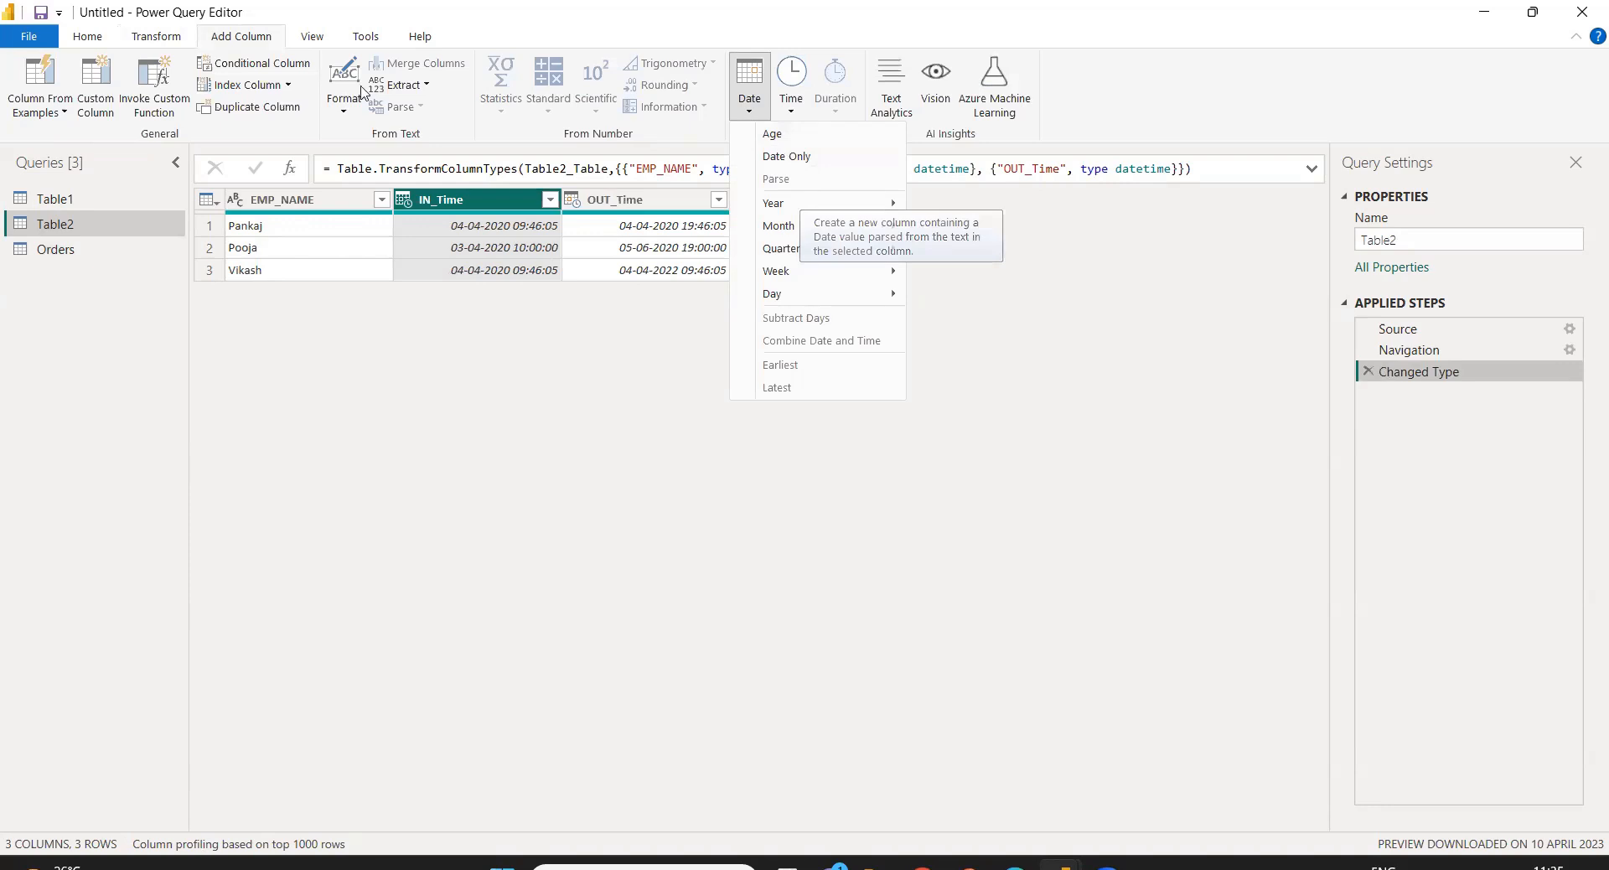
pyautogui.click(243, 64)
pyautogui.click(161, 39)
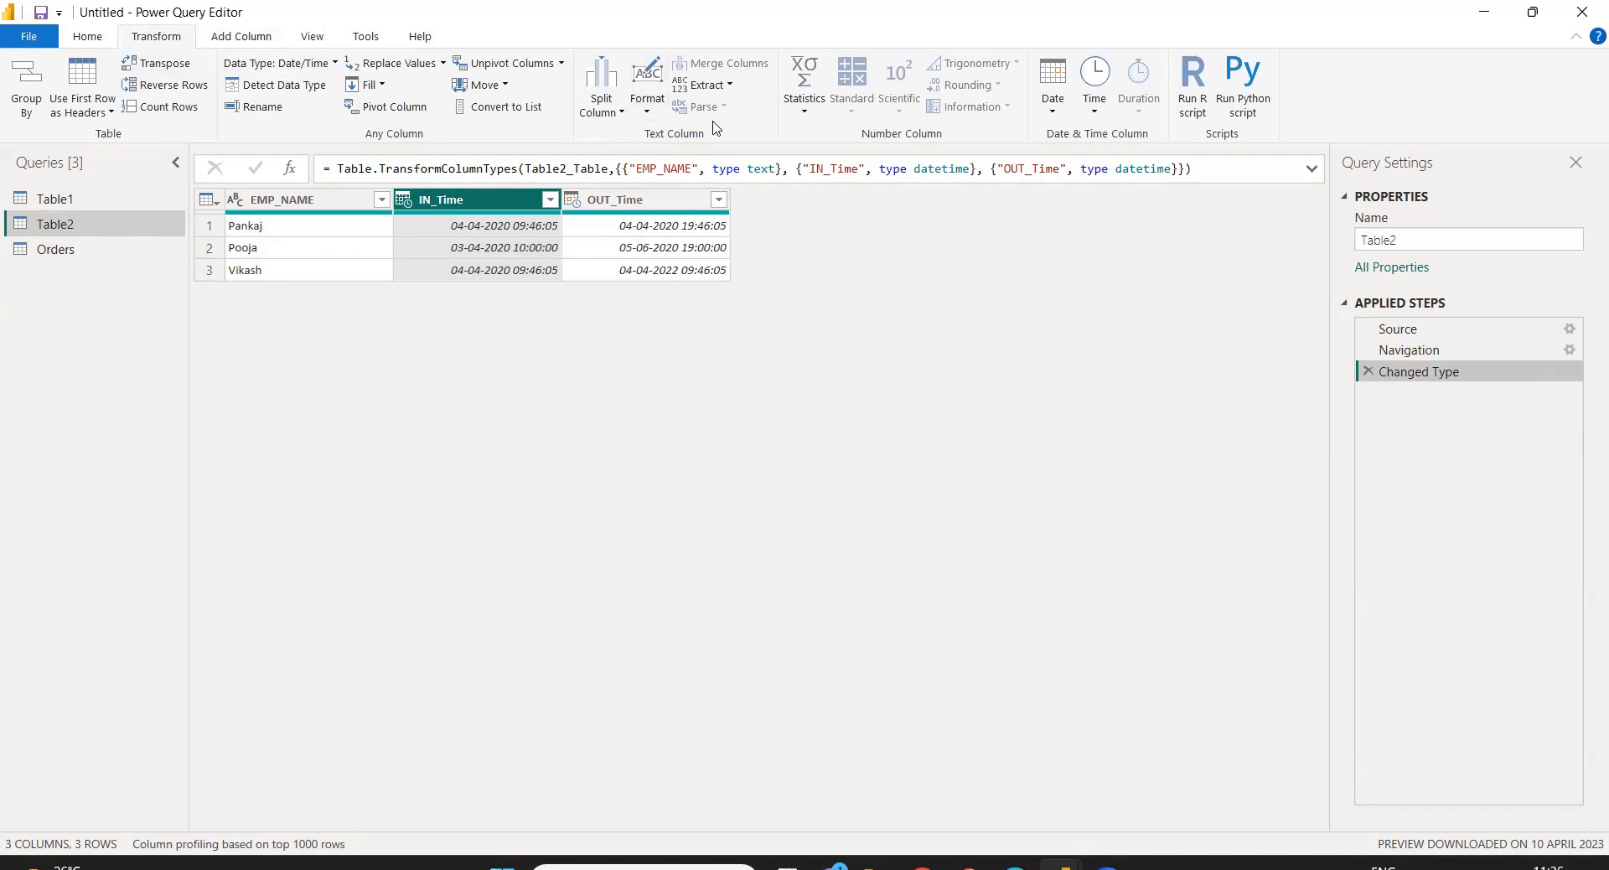
pyautogui.click(243, 38)
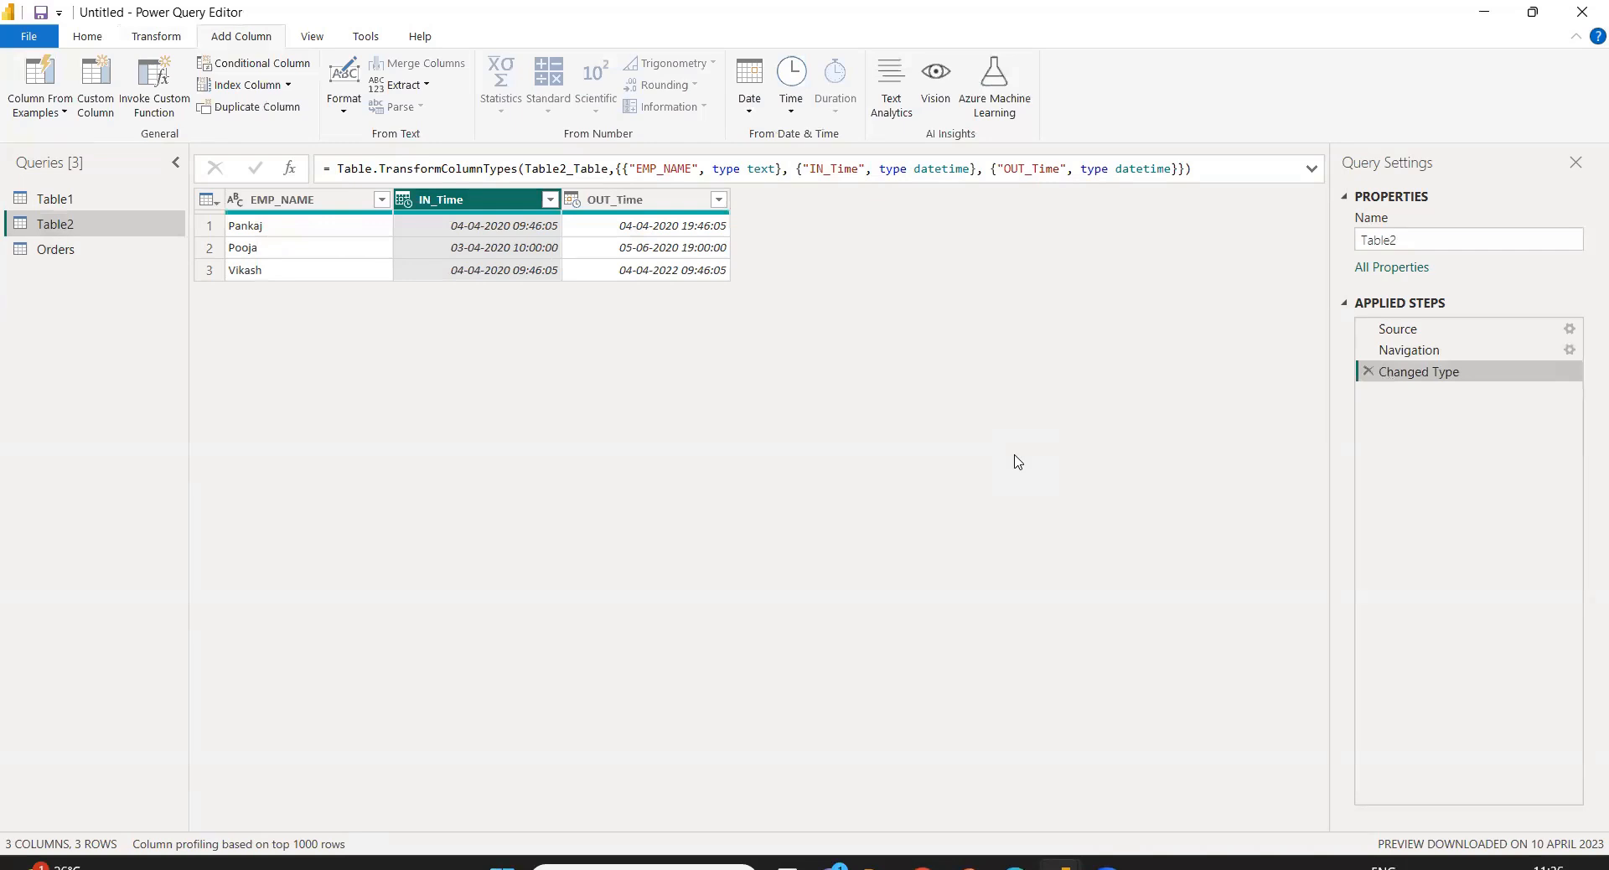
pyautogui.click(169, 36)
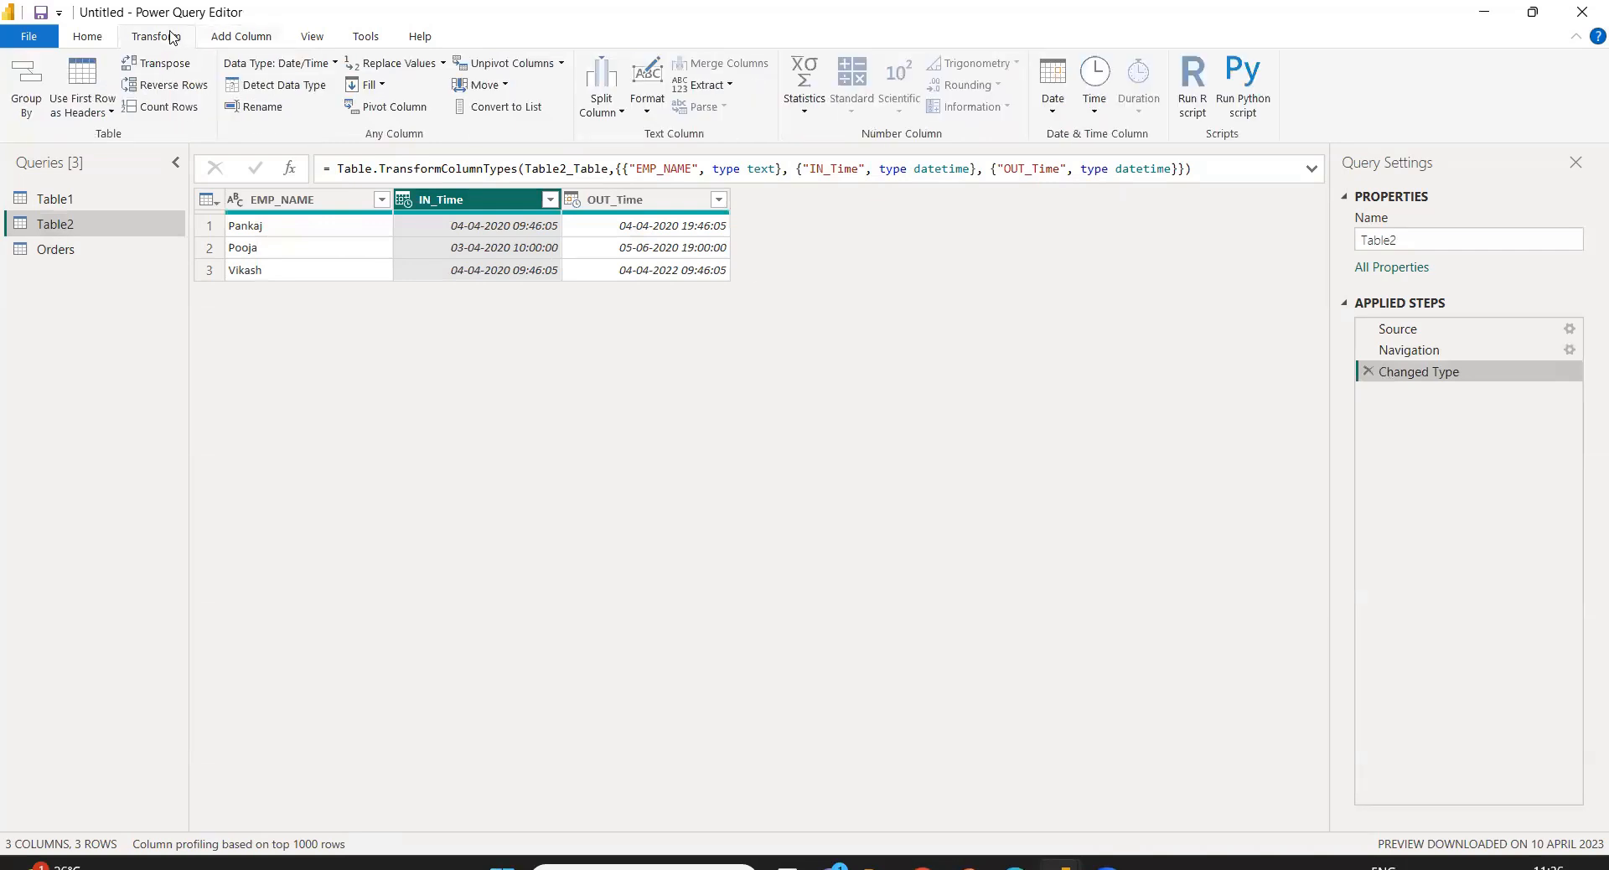
# Transform the Order Date column in the Orders query to its year, and remove the resulting applied step.
pyautogui.click(121, 199)
pyautogui.click(52, 250)
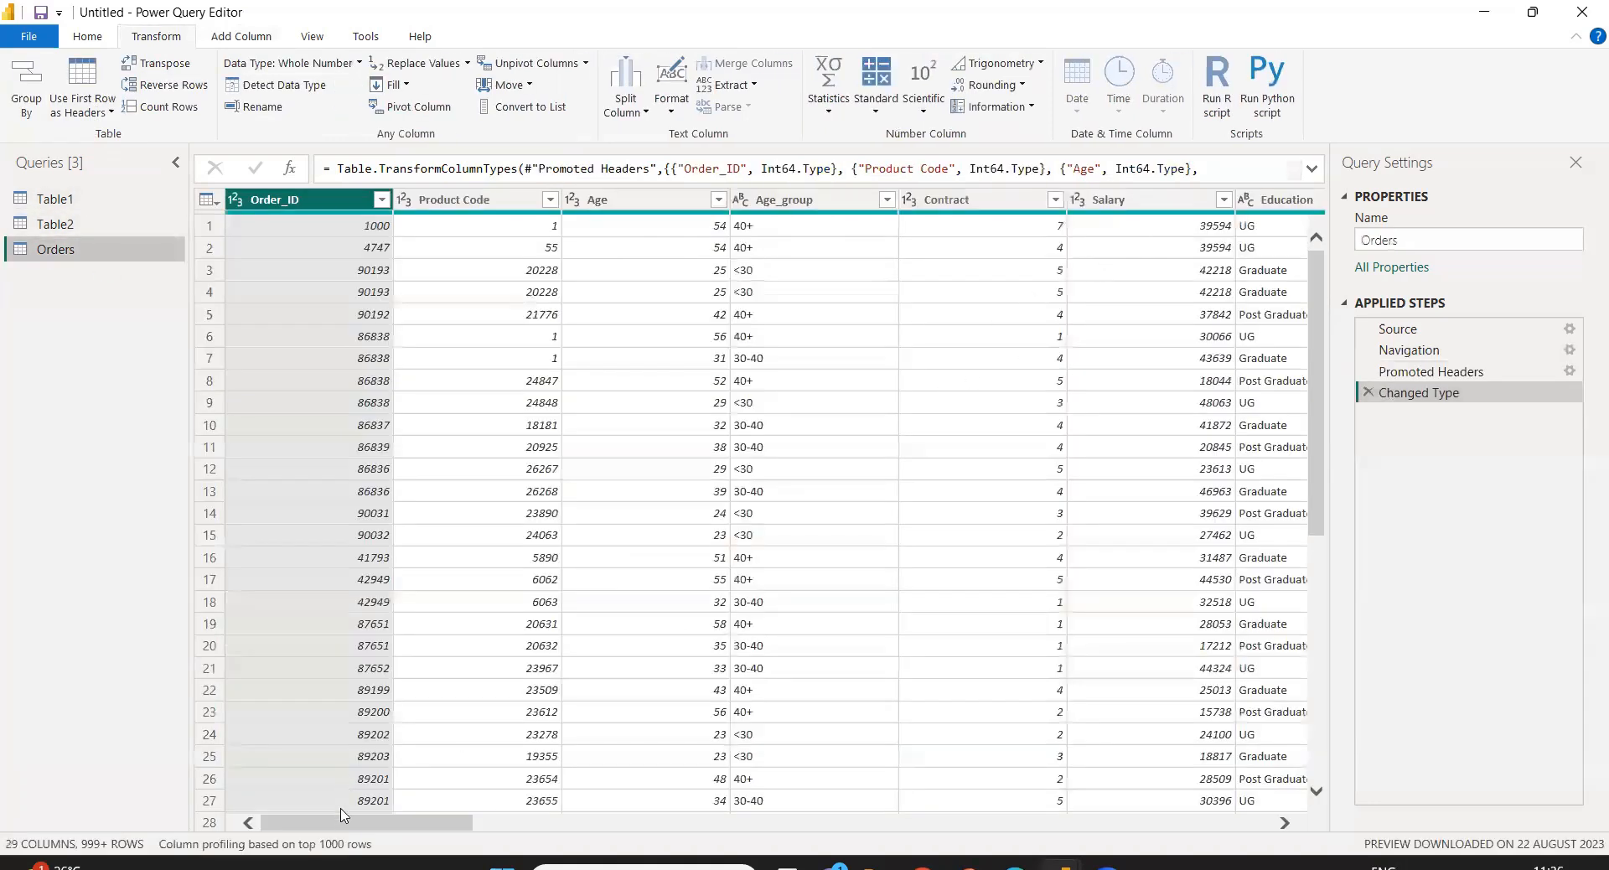
pyautogui.moveTo(344, 822); pyautogui.dragTo(871, 828)
pyautogui.moveTo(1098, 867); pyautogui.dragTo(951, 859)
pyautogui.click(650, 201)
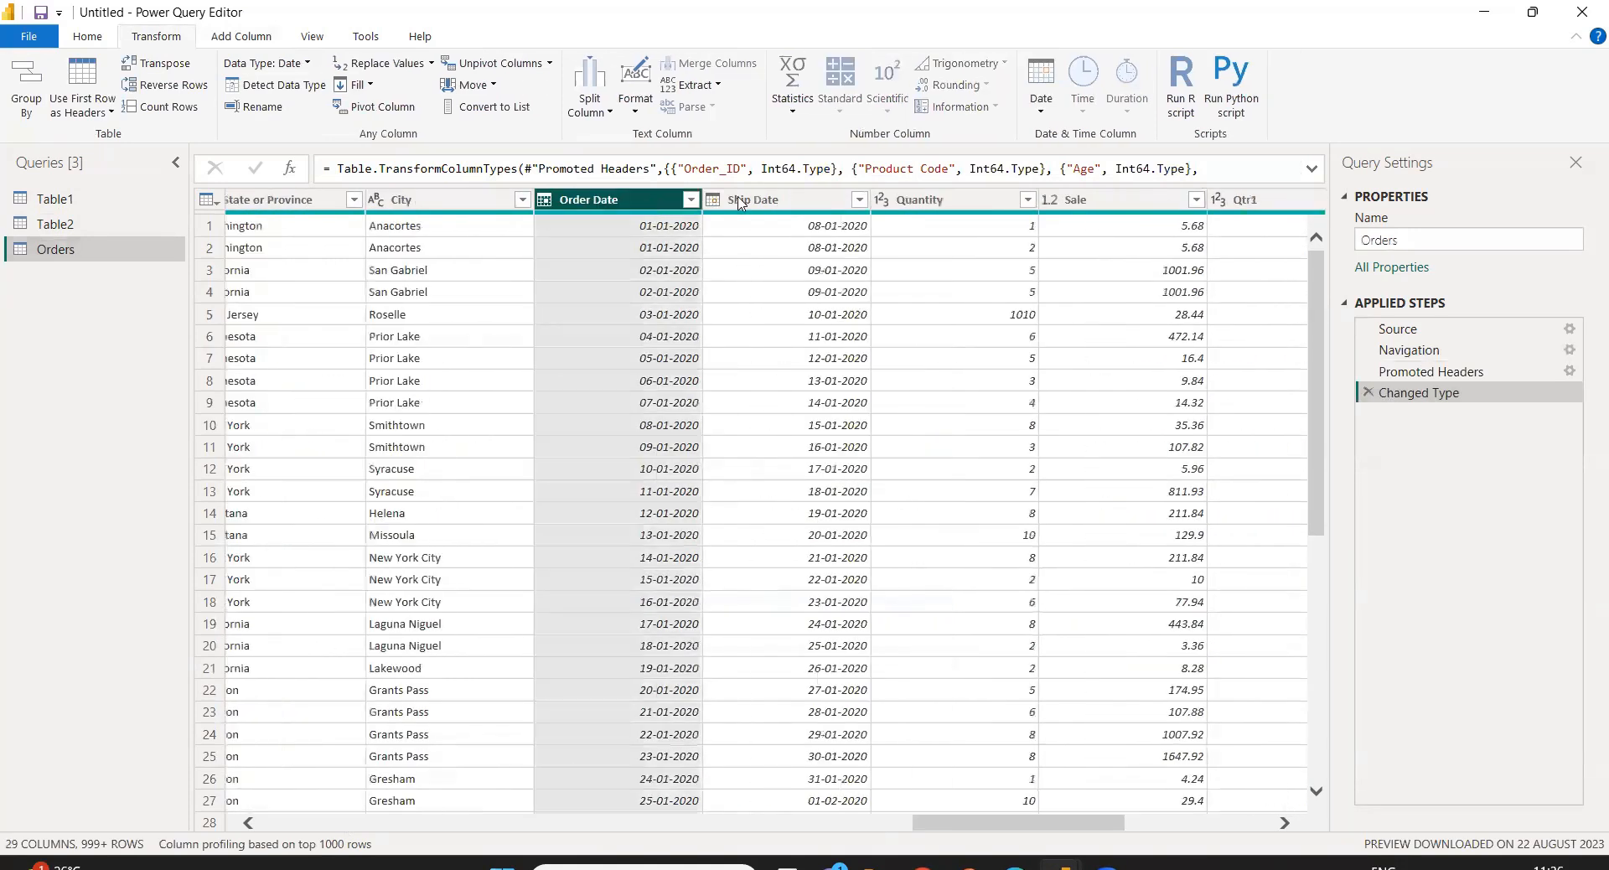
pyautogui.click(1041, 104)
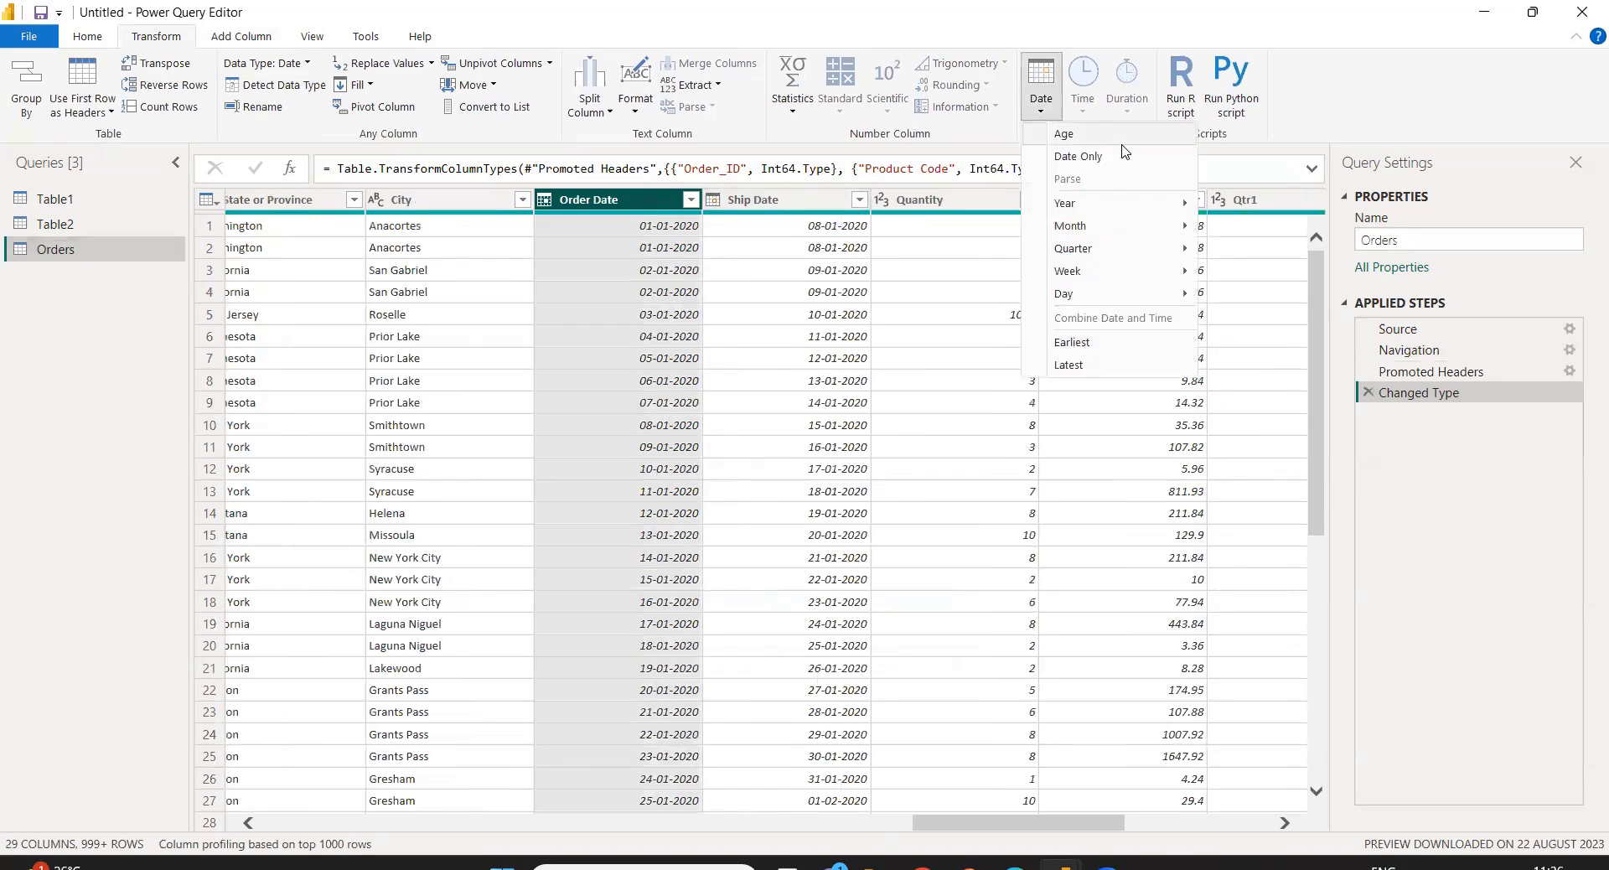
pyautogui.moveTo(1078, 202)
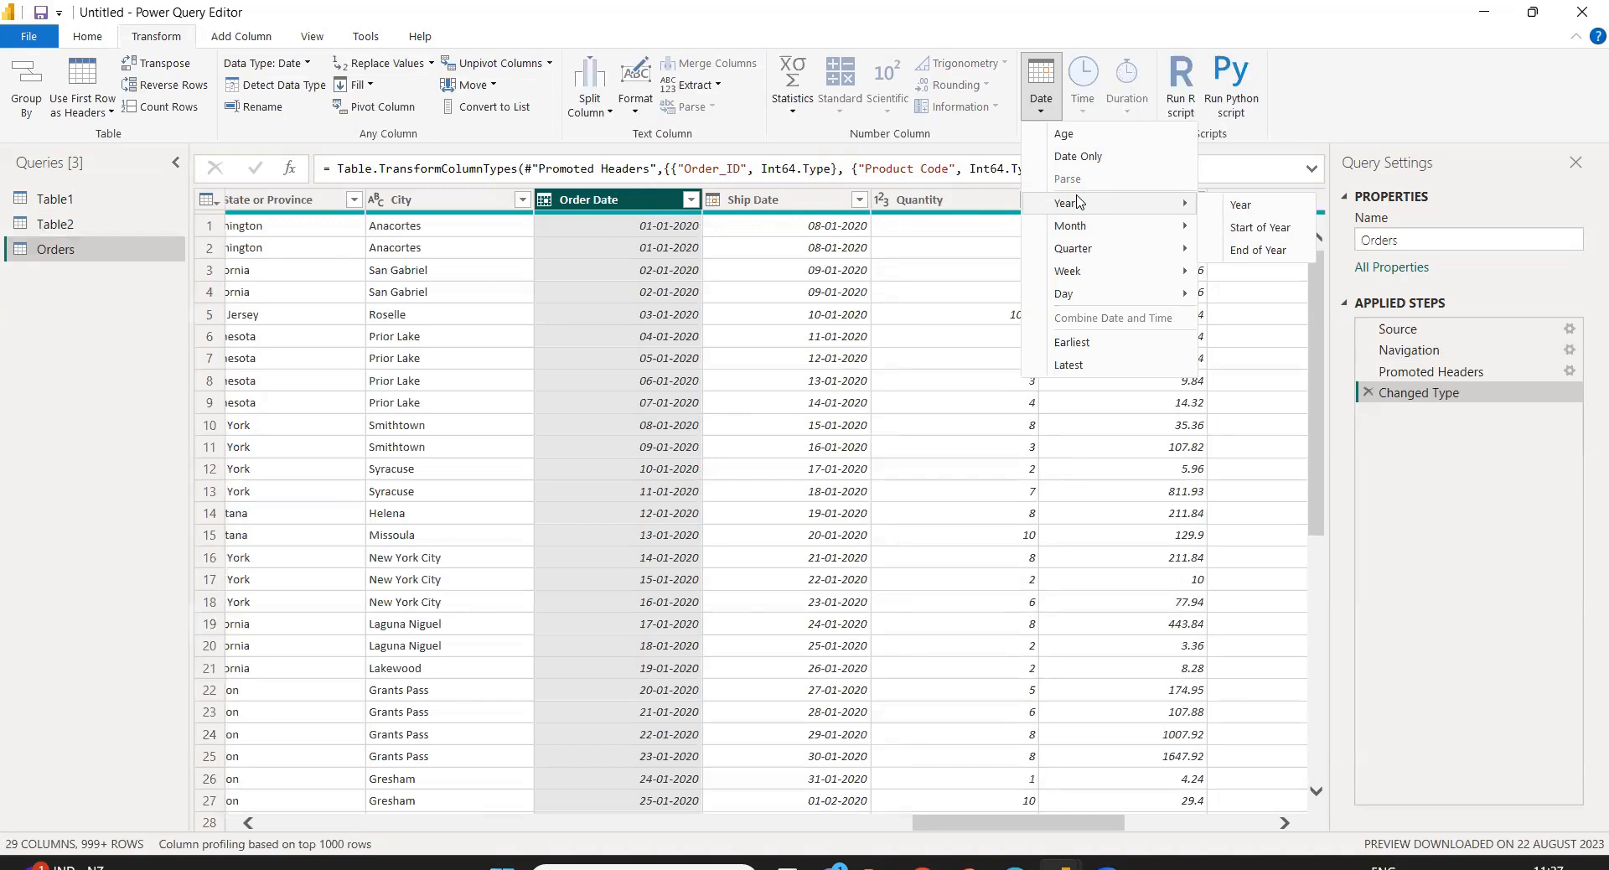
pyautogui.click(1240, 205)
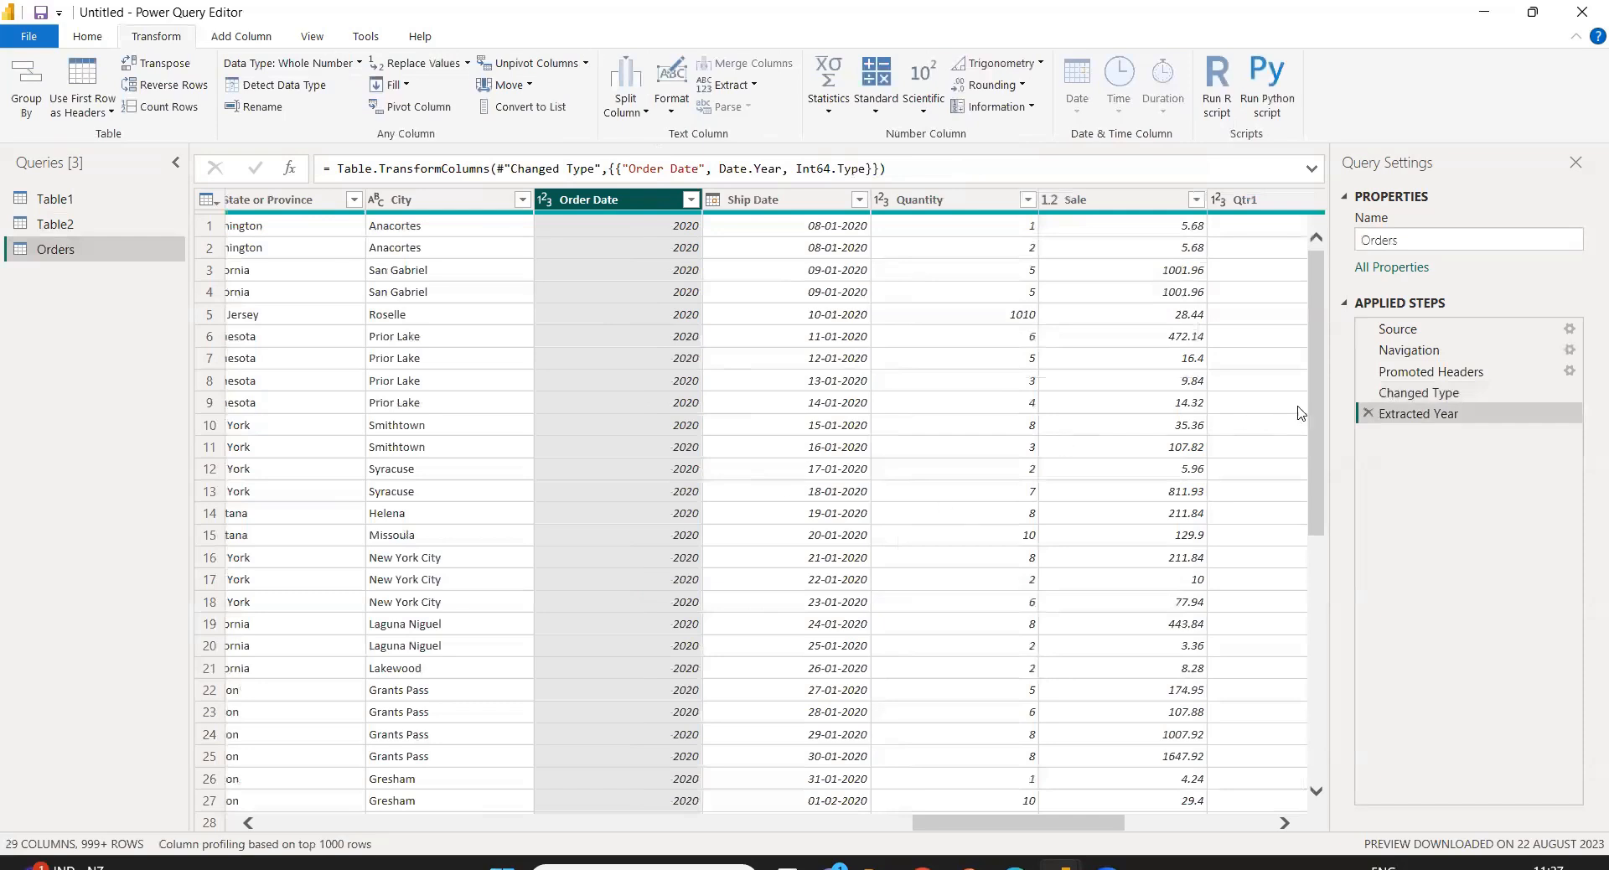
pyautogui.click(1368, 413)
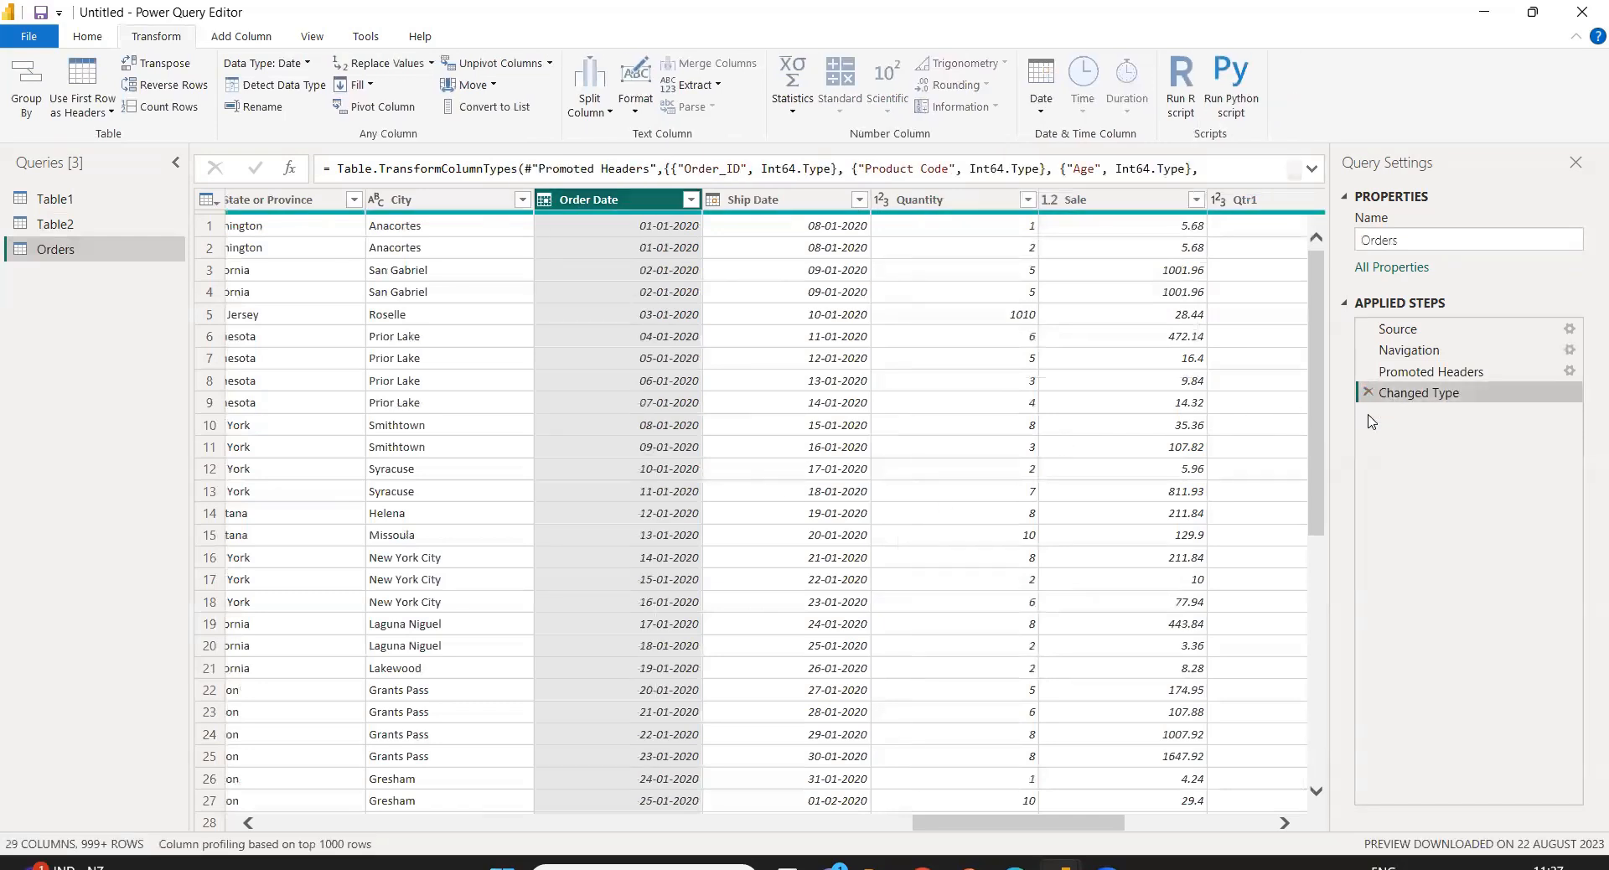
# Transform the Order Date column to the start of the year, and remove the resulting applied step.
pyautogui.click(1040, 88)
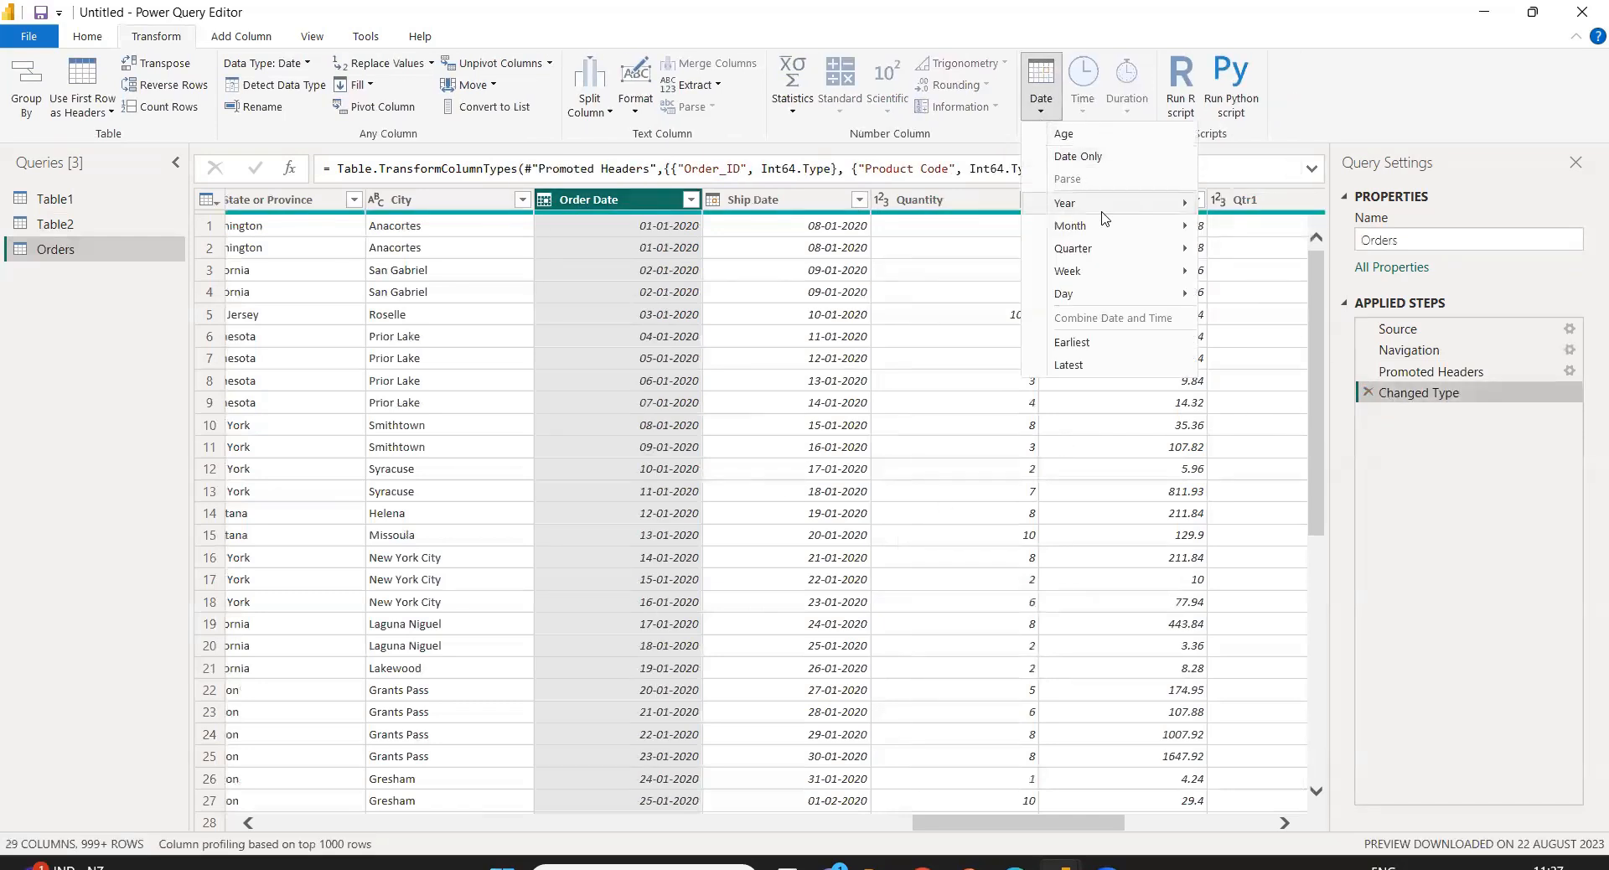
pyautogui.click(1248, 225)
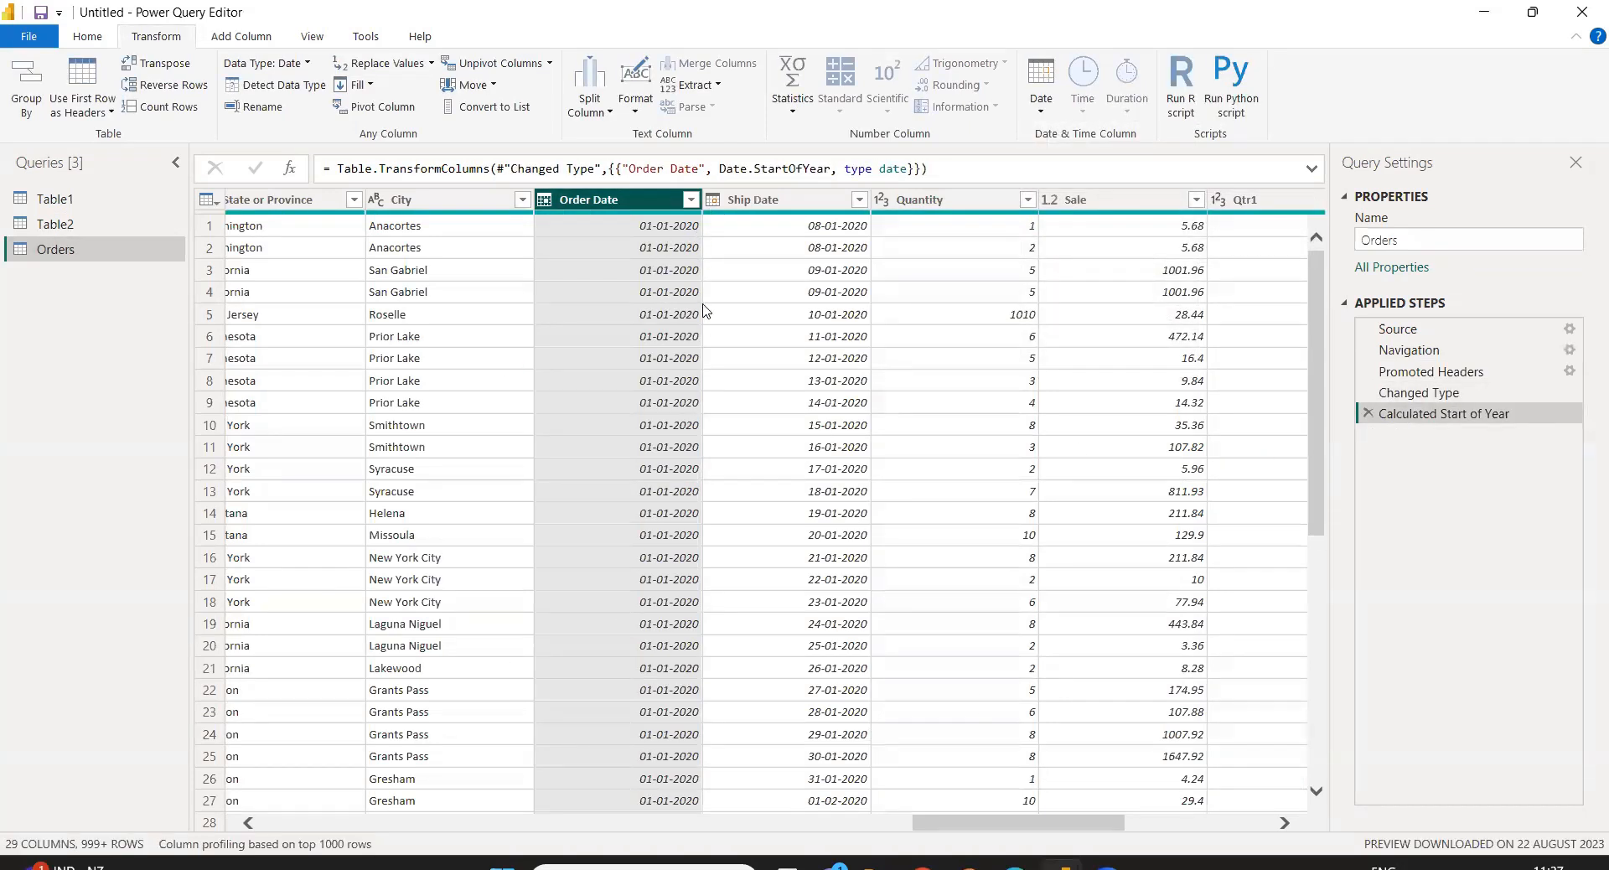
pyautogui.click(1367, 414)
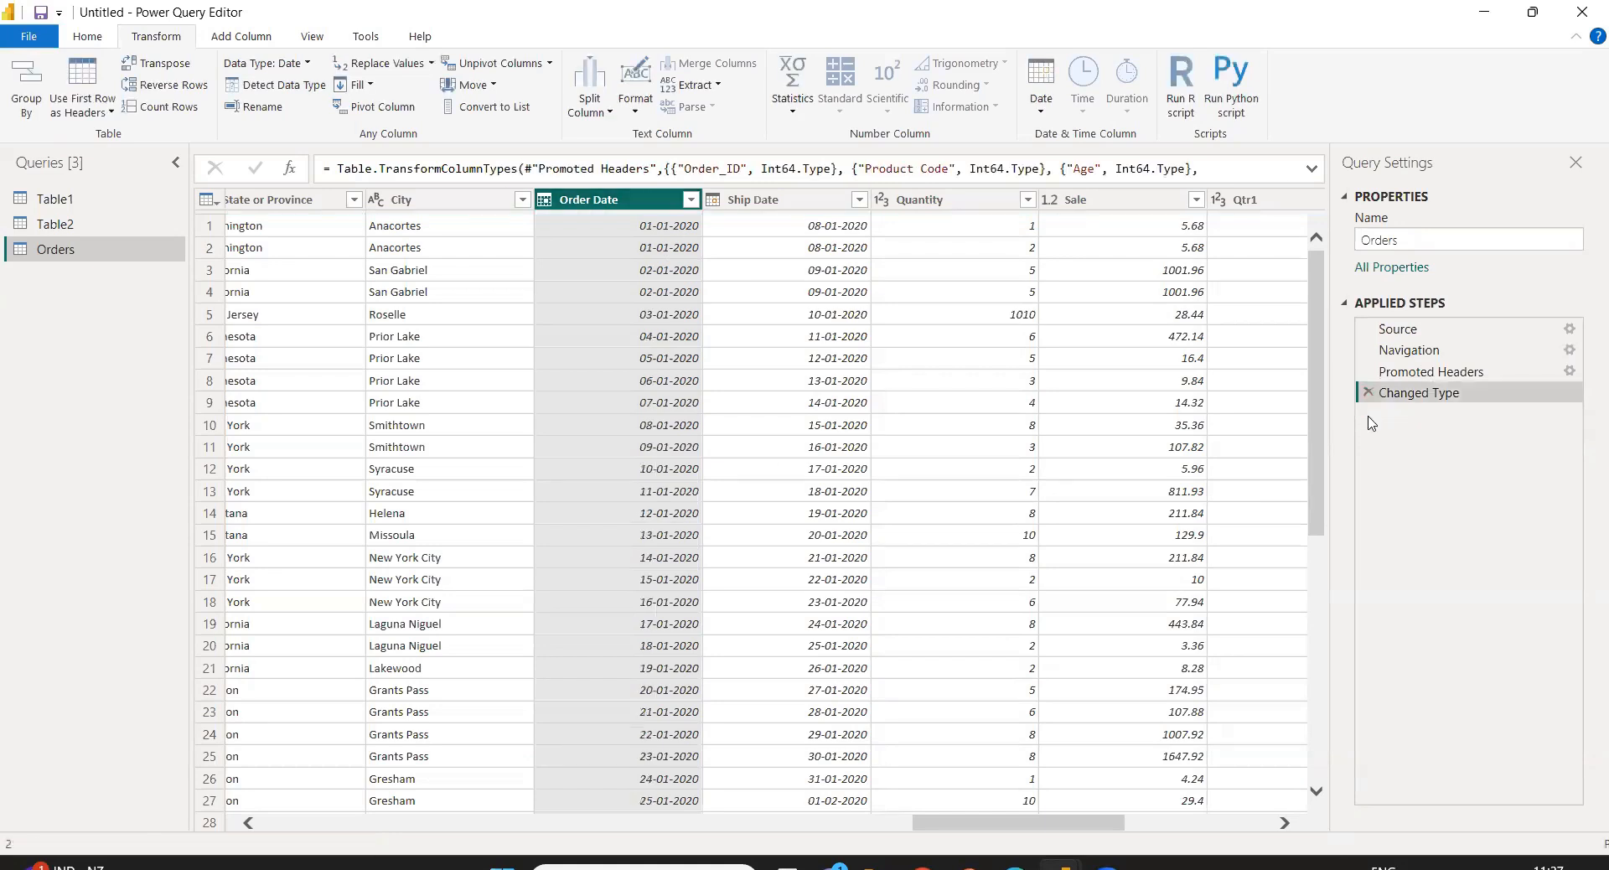
# Transform the Order Date column to the end of the year, and remove the resulting applied step.
pyautogui.click(1040, 93)
pyautogui.moveTo(1115, 203)
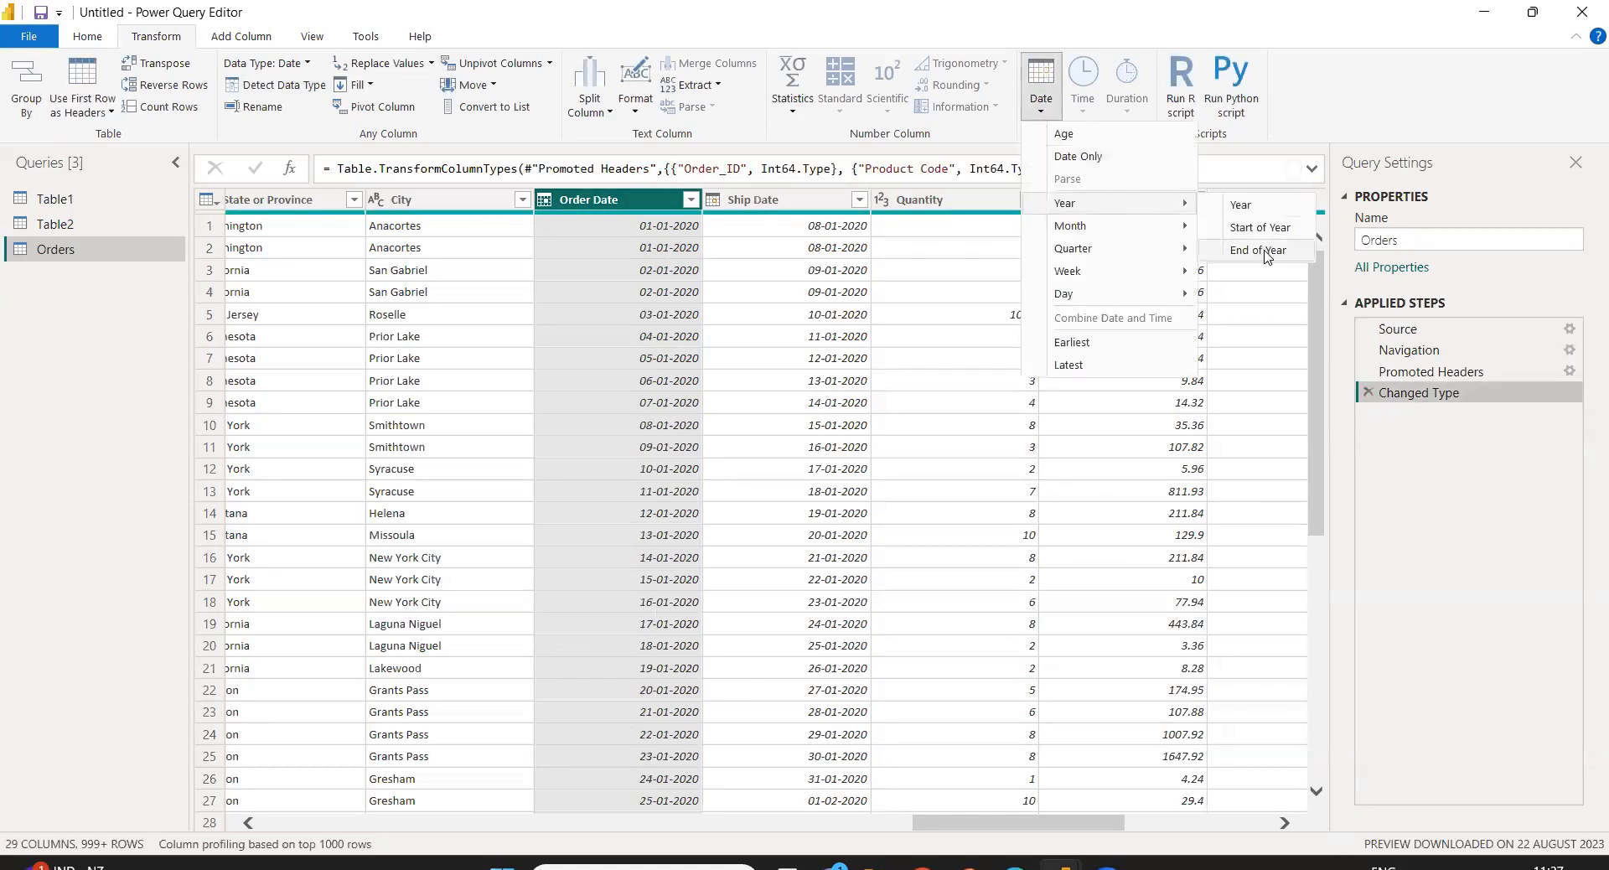
pyautogui.click(1257, 250)
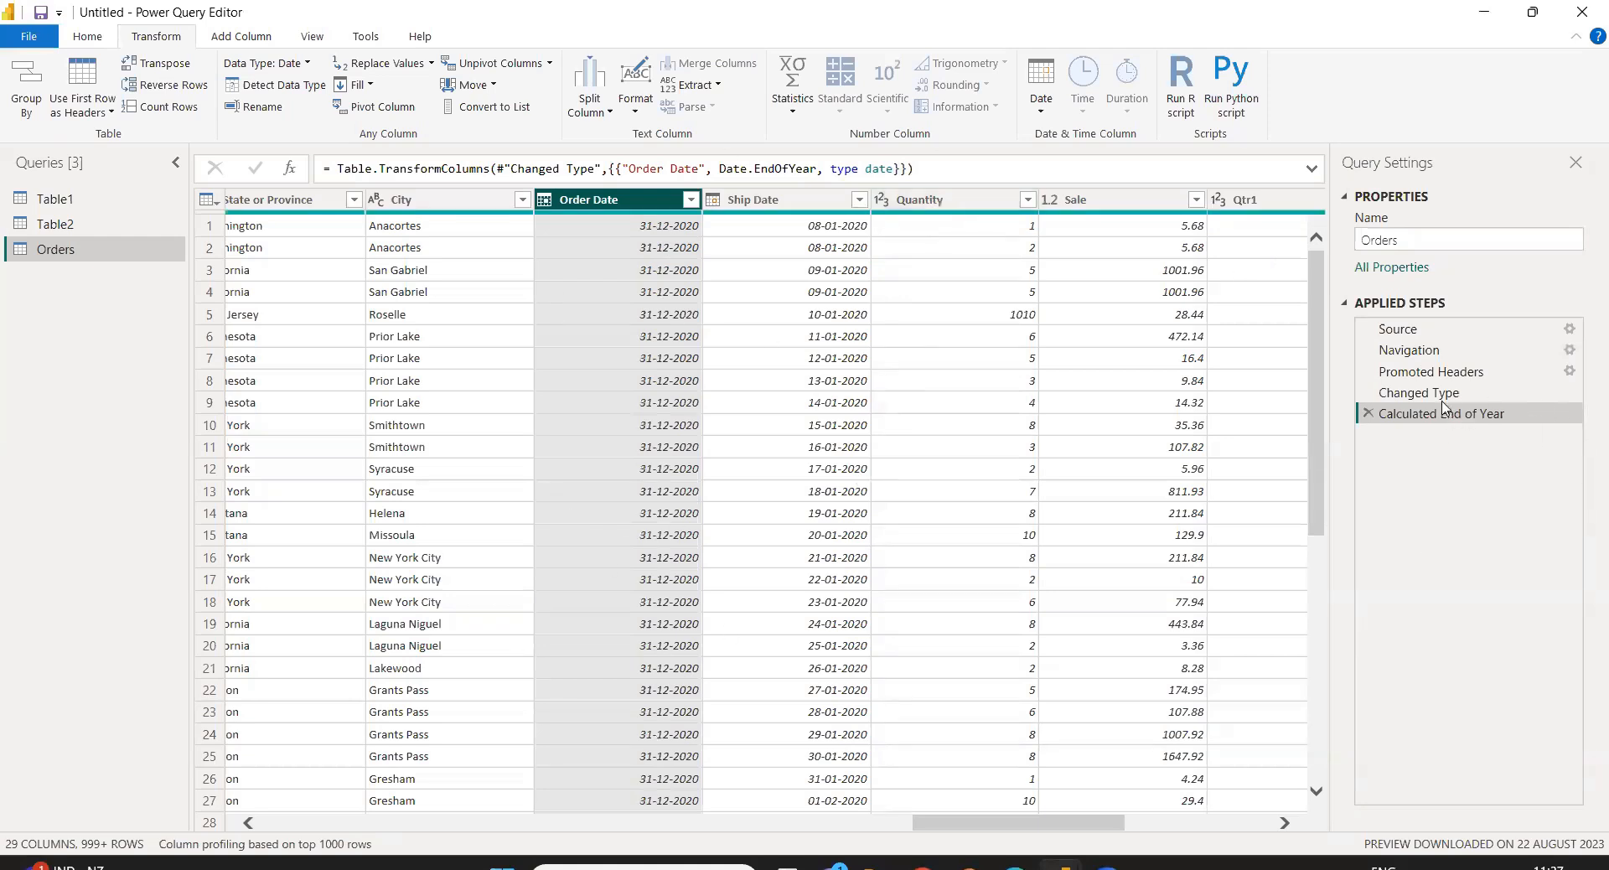
pyautogui.click(1367, 414)
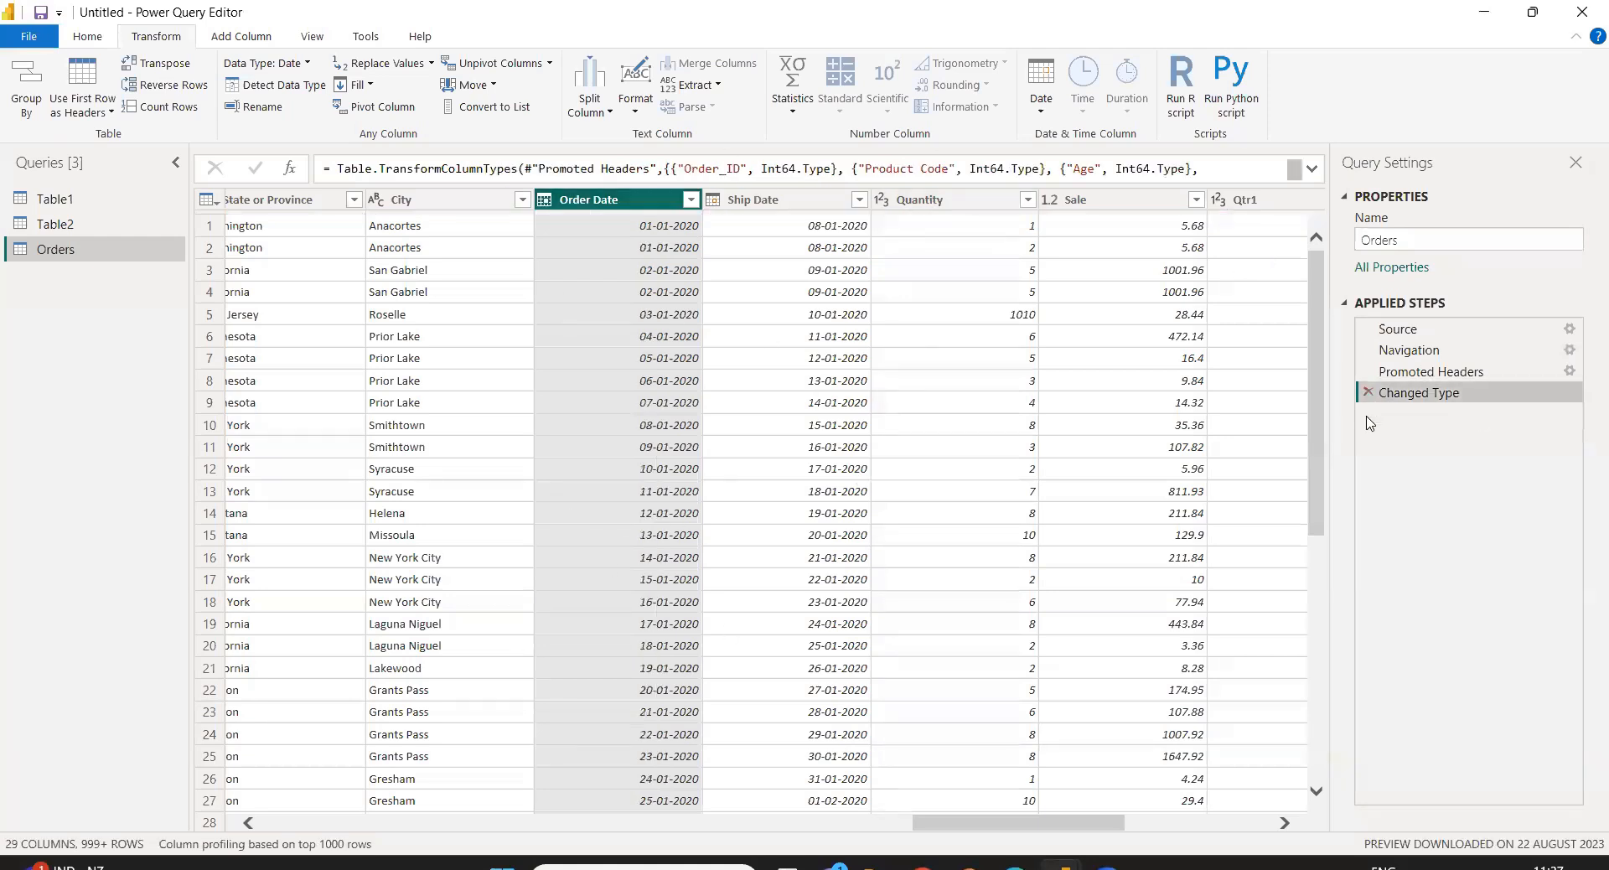
# Transform the Order Date column to its month number, and remove the resulting applied step.
pyautogui.click(1040, 107)
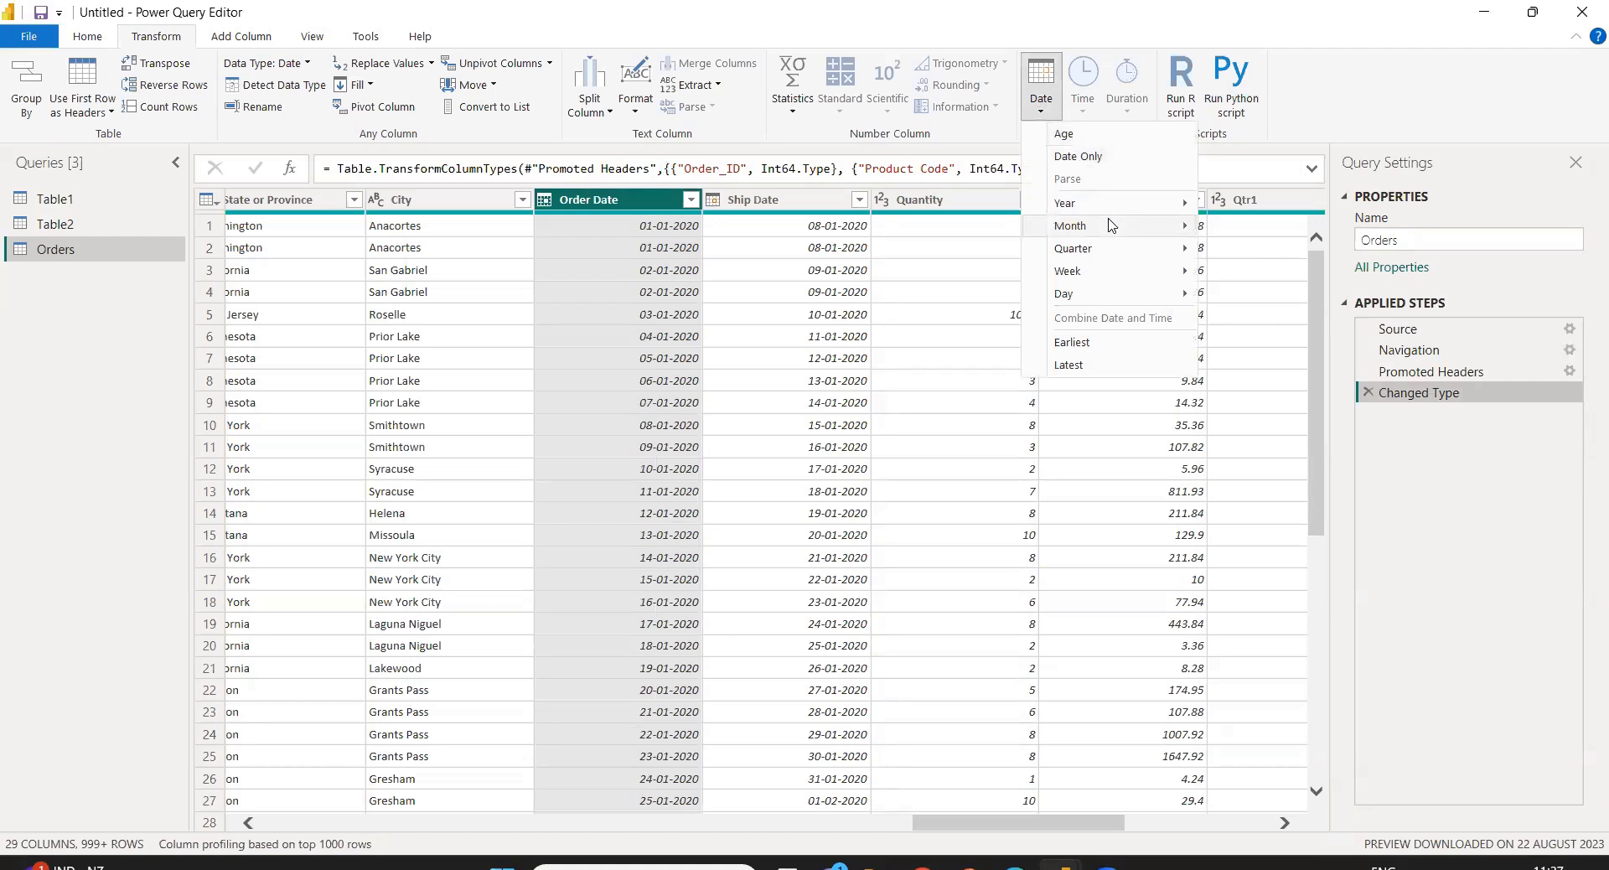
pyautogui.moveTo(1113, 227)
pyautogui.click(1263, 231)
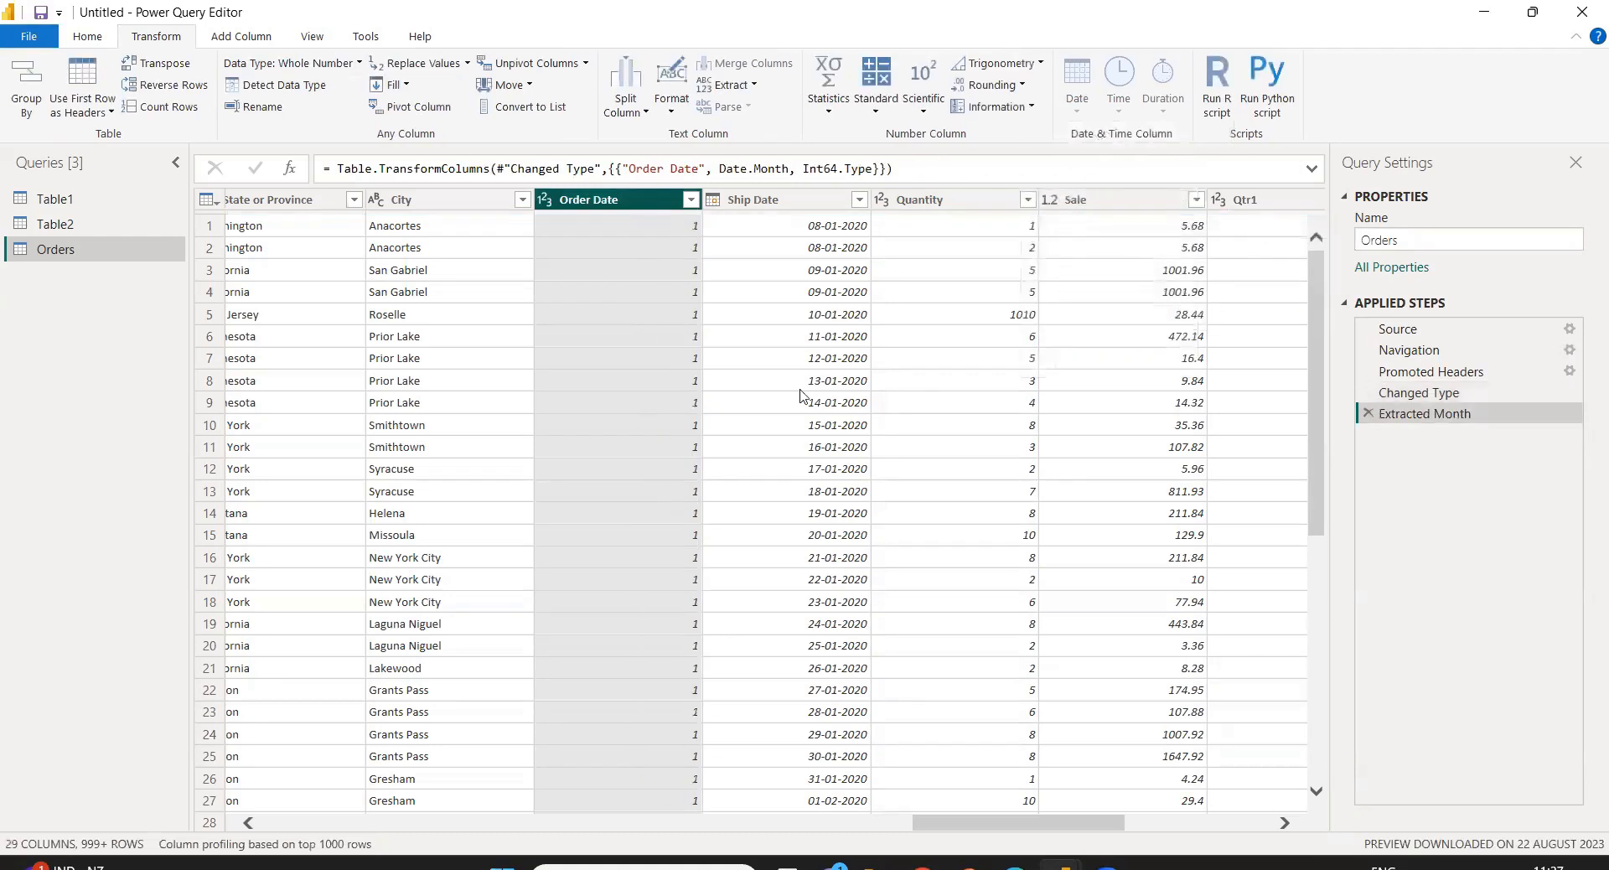
pyautogui.click(1367, 413)
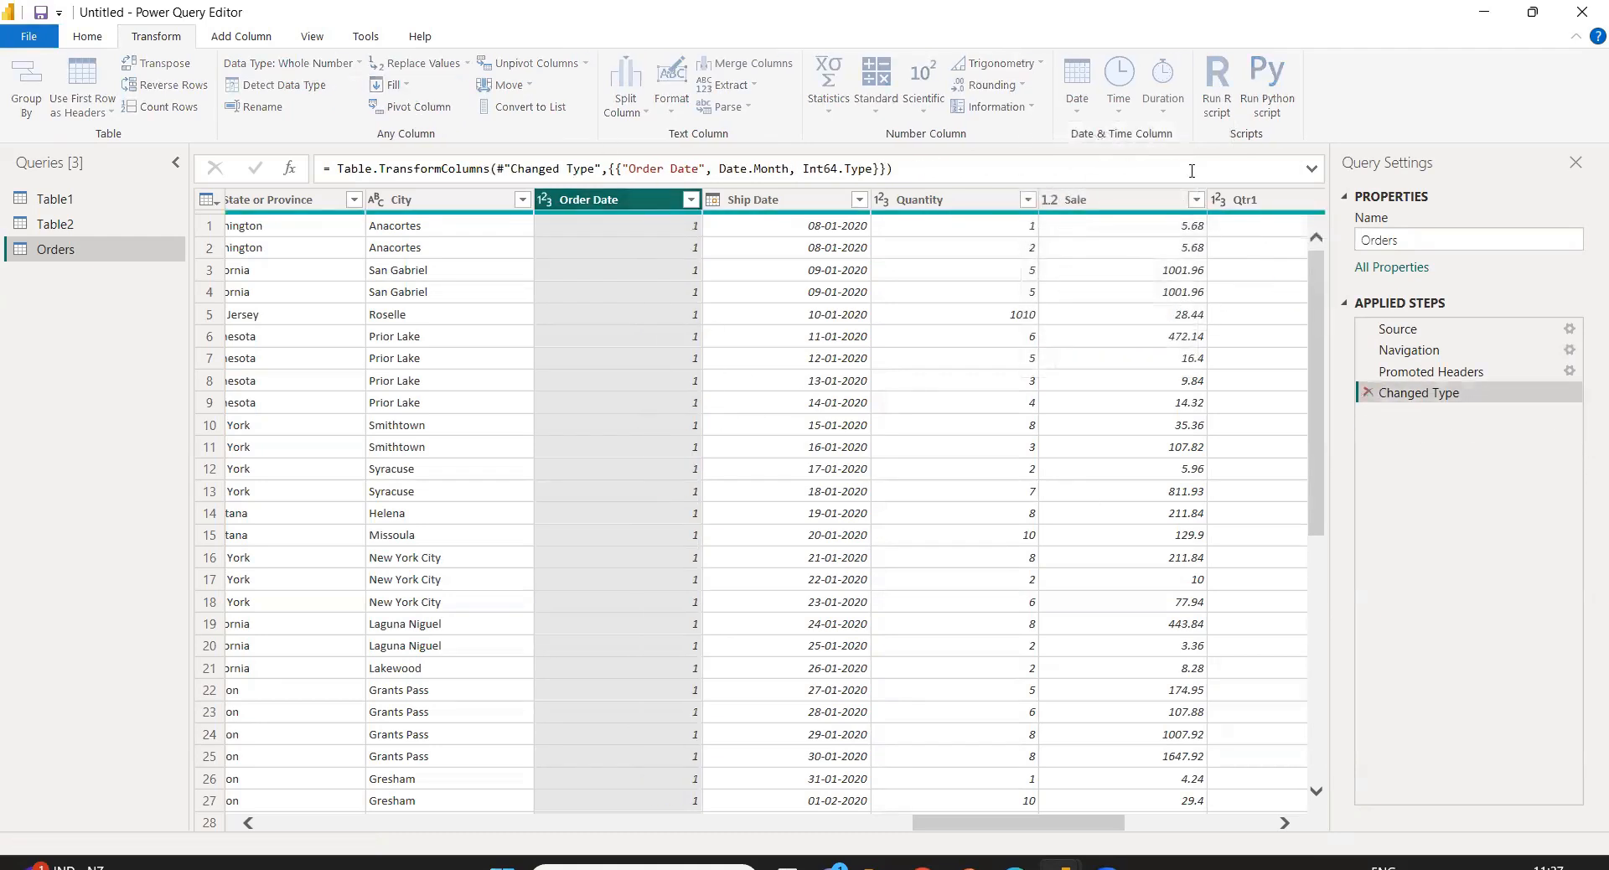
# Transform the Order Date column to the days in its month, checking its distinct values before removing the resulting applied step.
pyautogui.click(1048, 109)
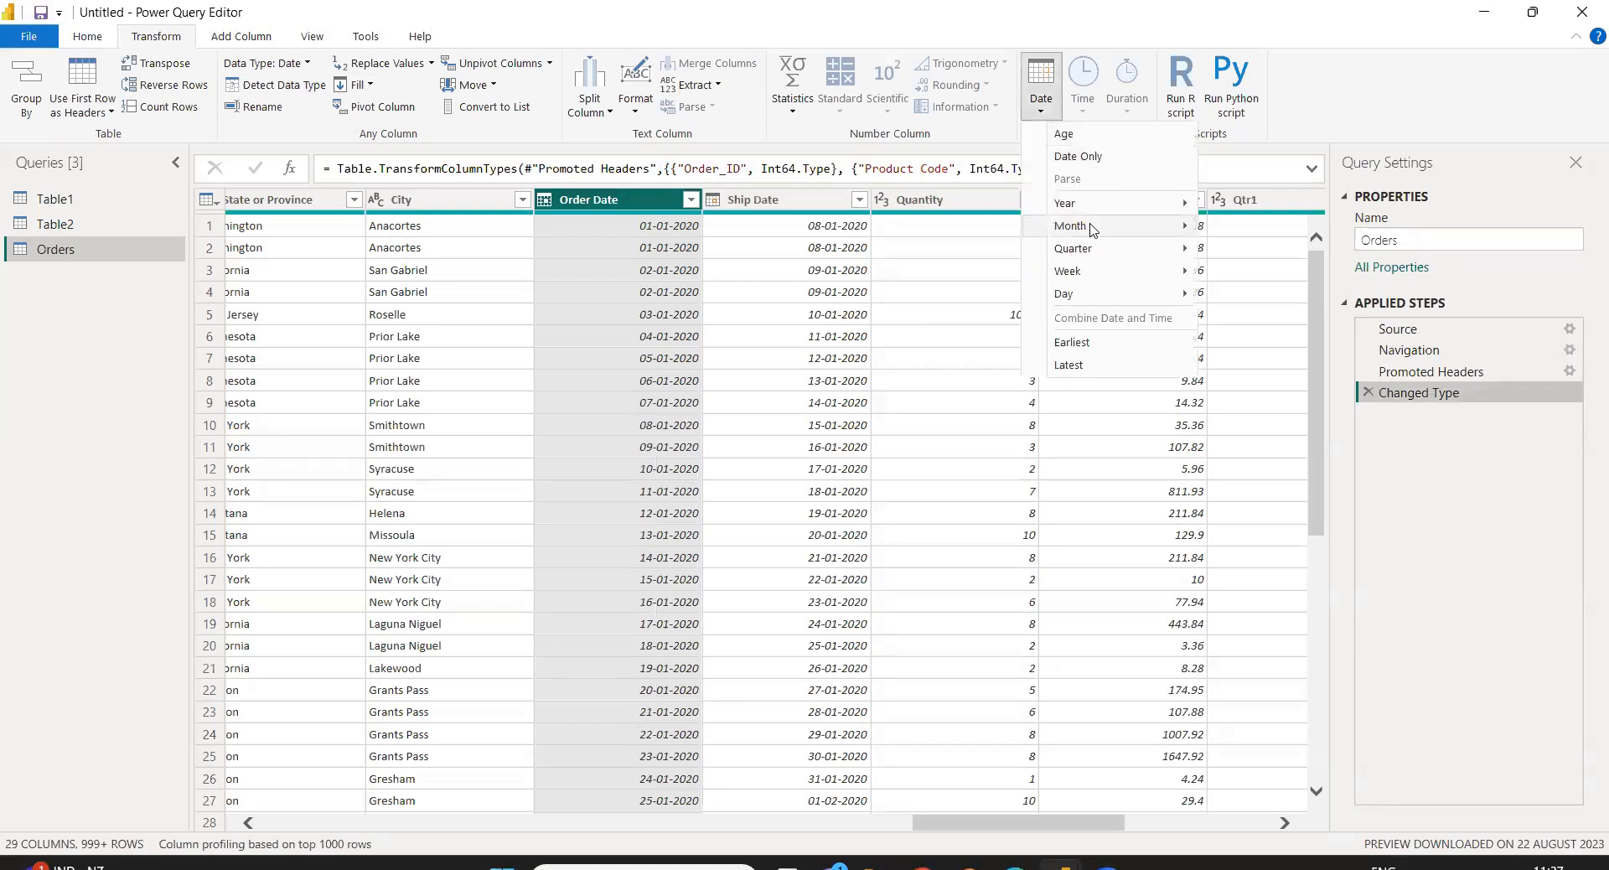
pyautogui.moveTo(1114, 227)
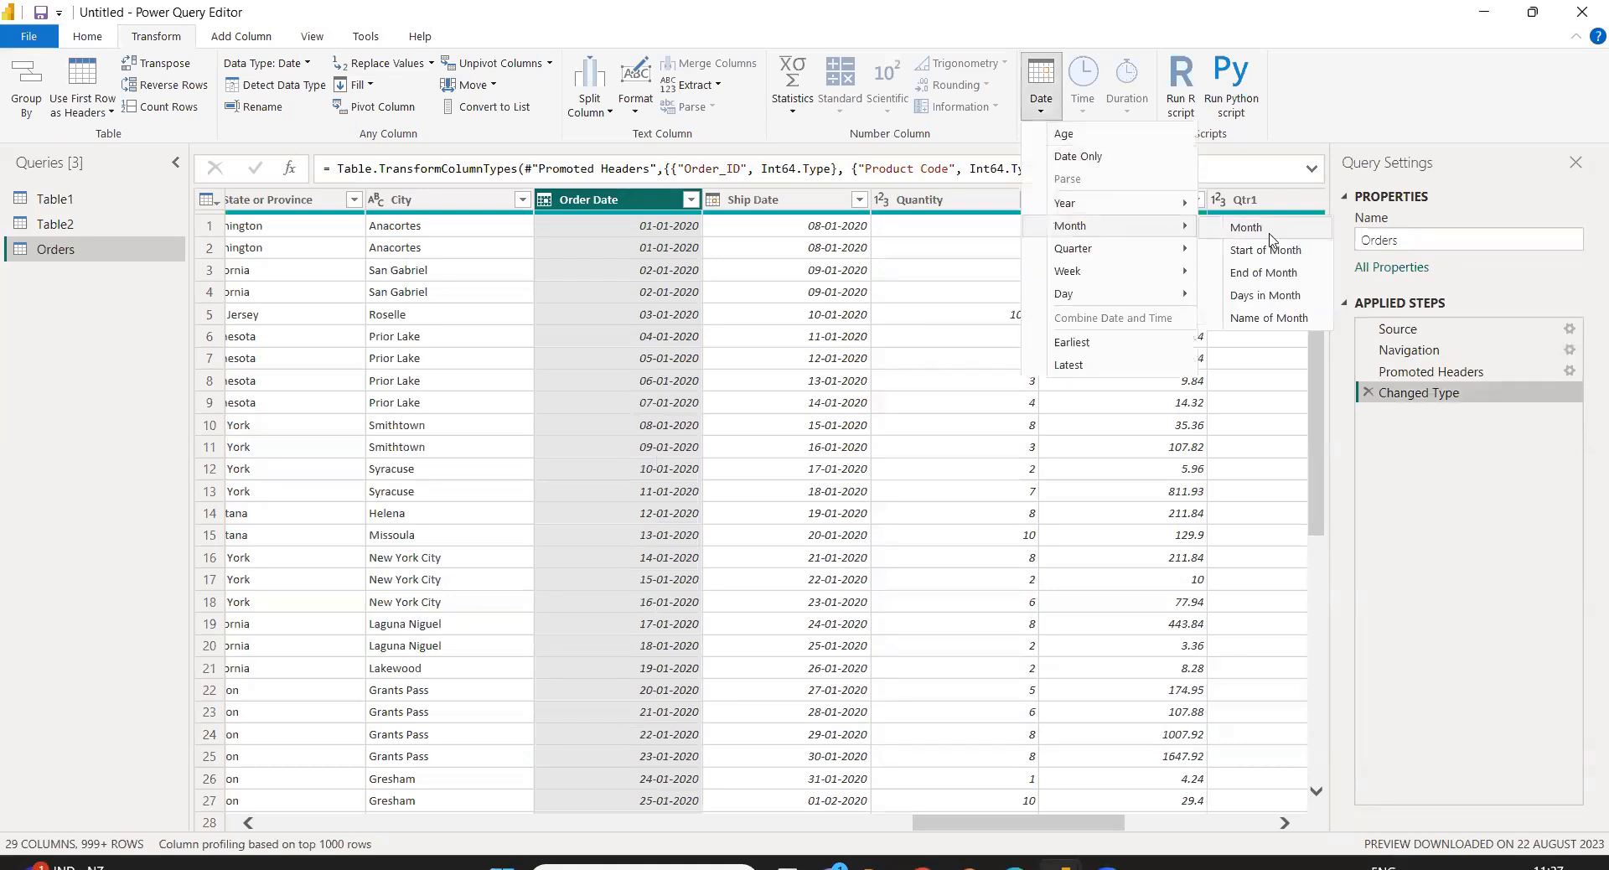
pyautogui.click(1288, 298)
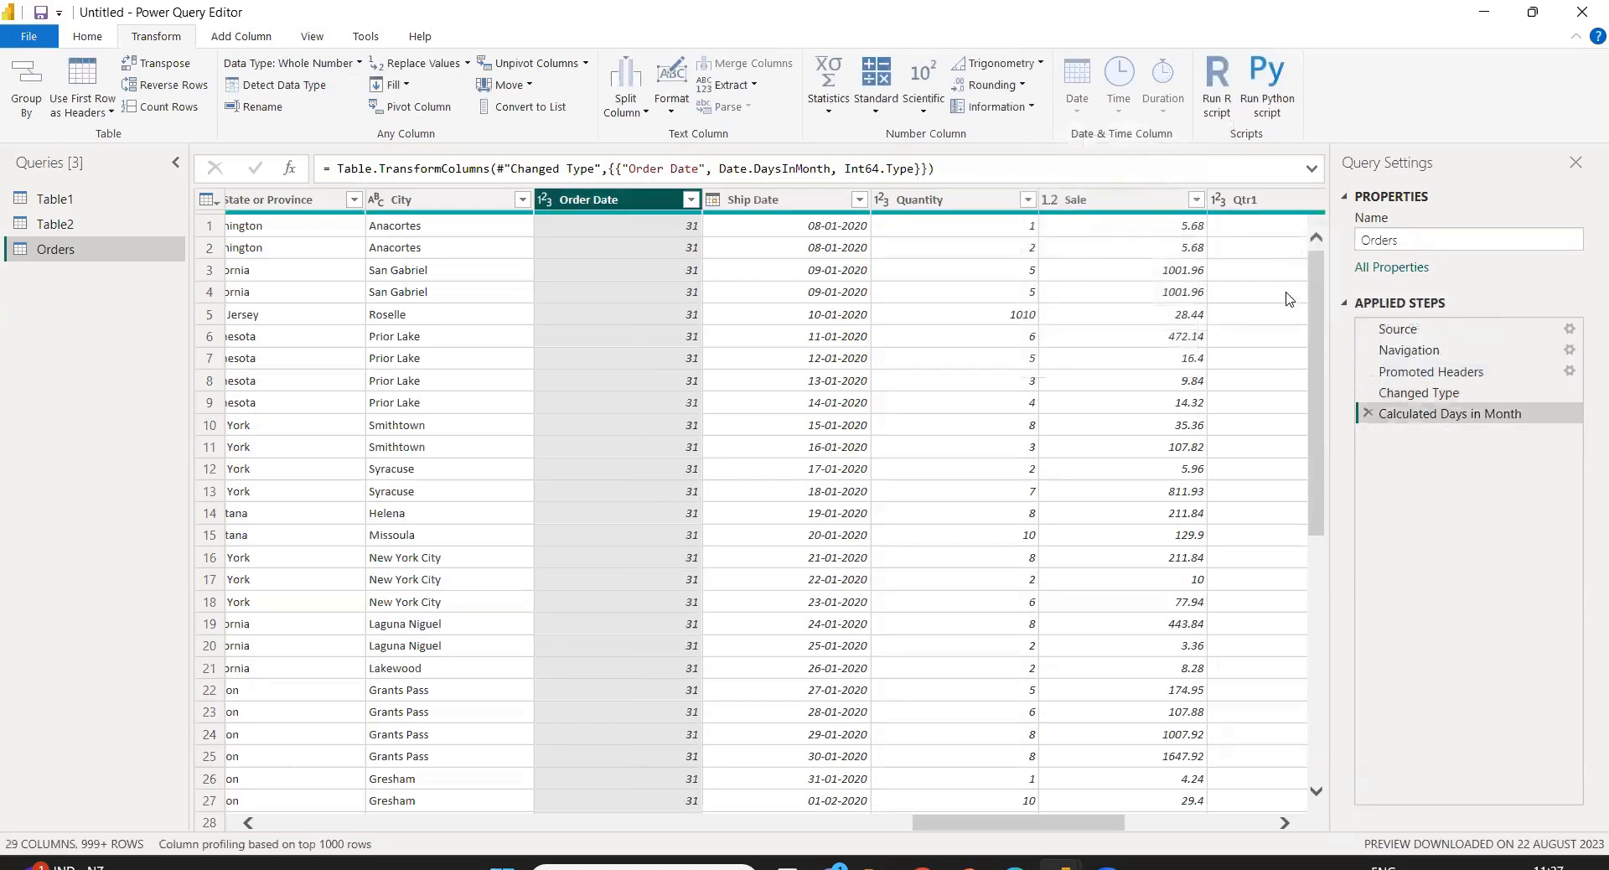
pyautogui.click(691, 200)
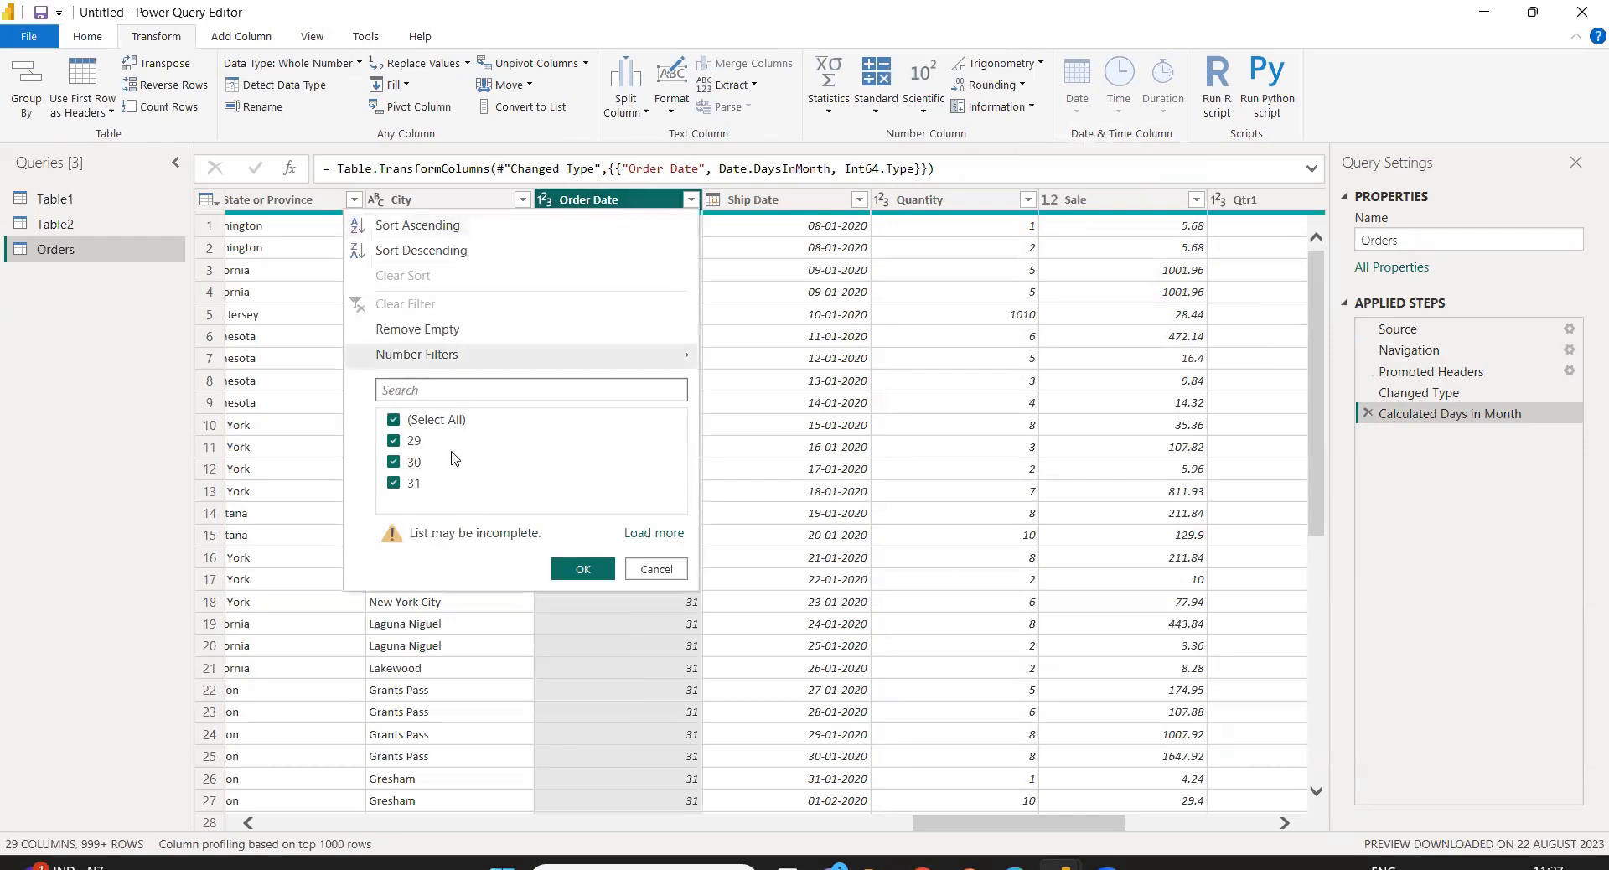
pyautogui.click(681, 570)
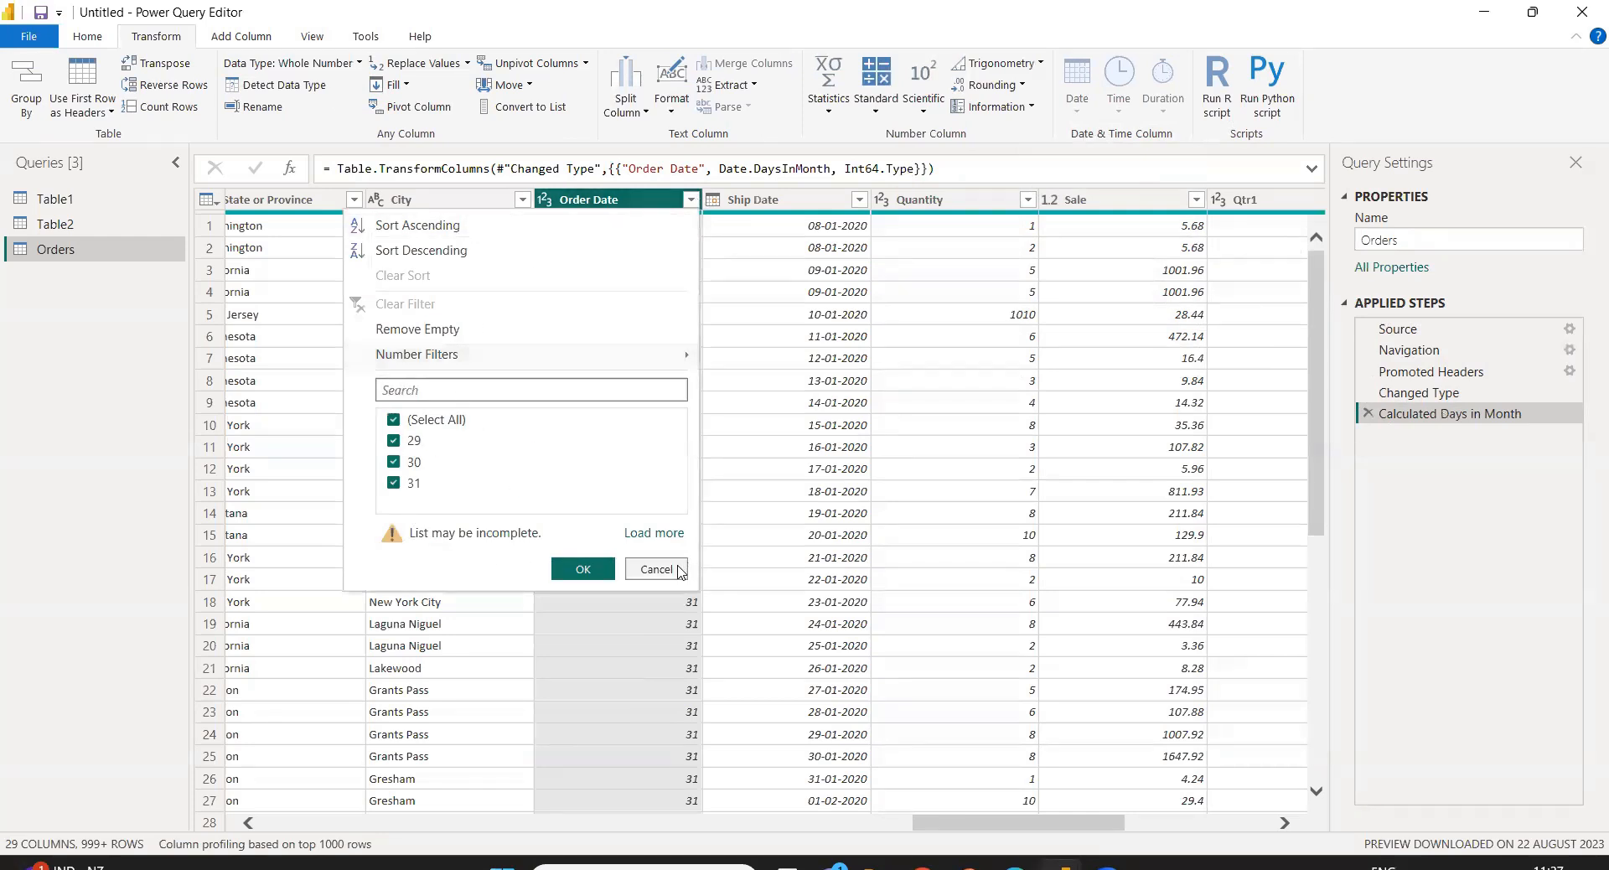
pyautogui.click(1367, 414)
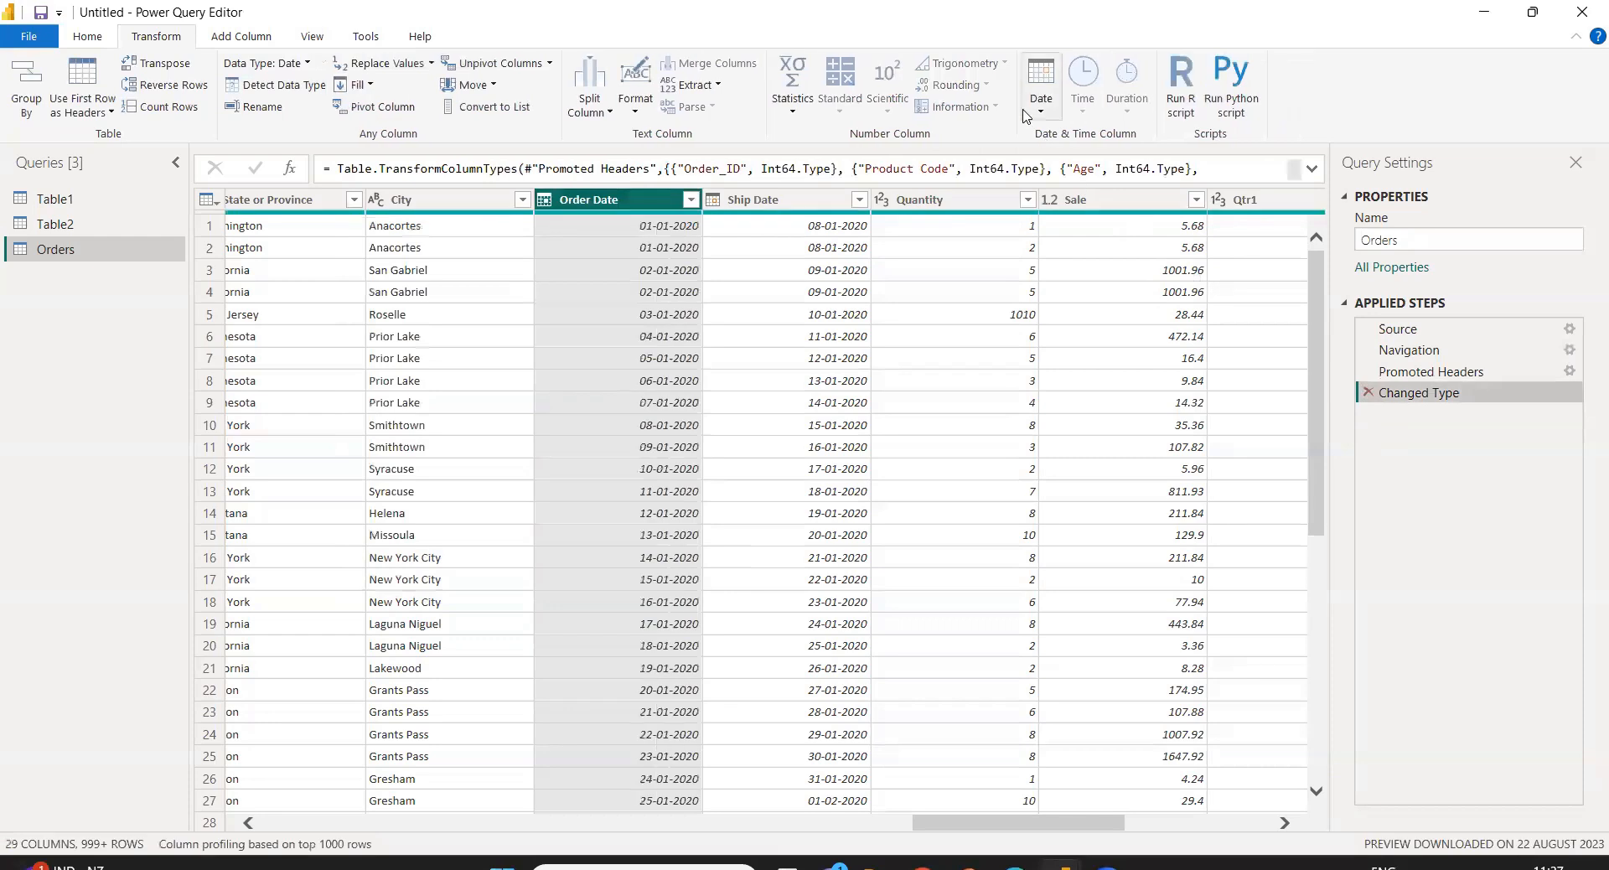
# Transform the Order Date column to the name of the month, checking its distinct values before removing the resulting applied step.
pyautogui.click(1041, 92)
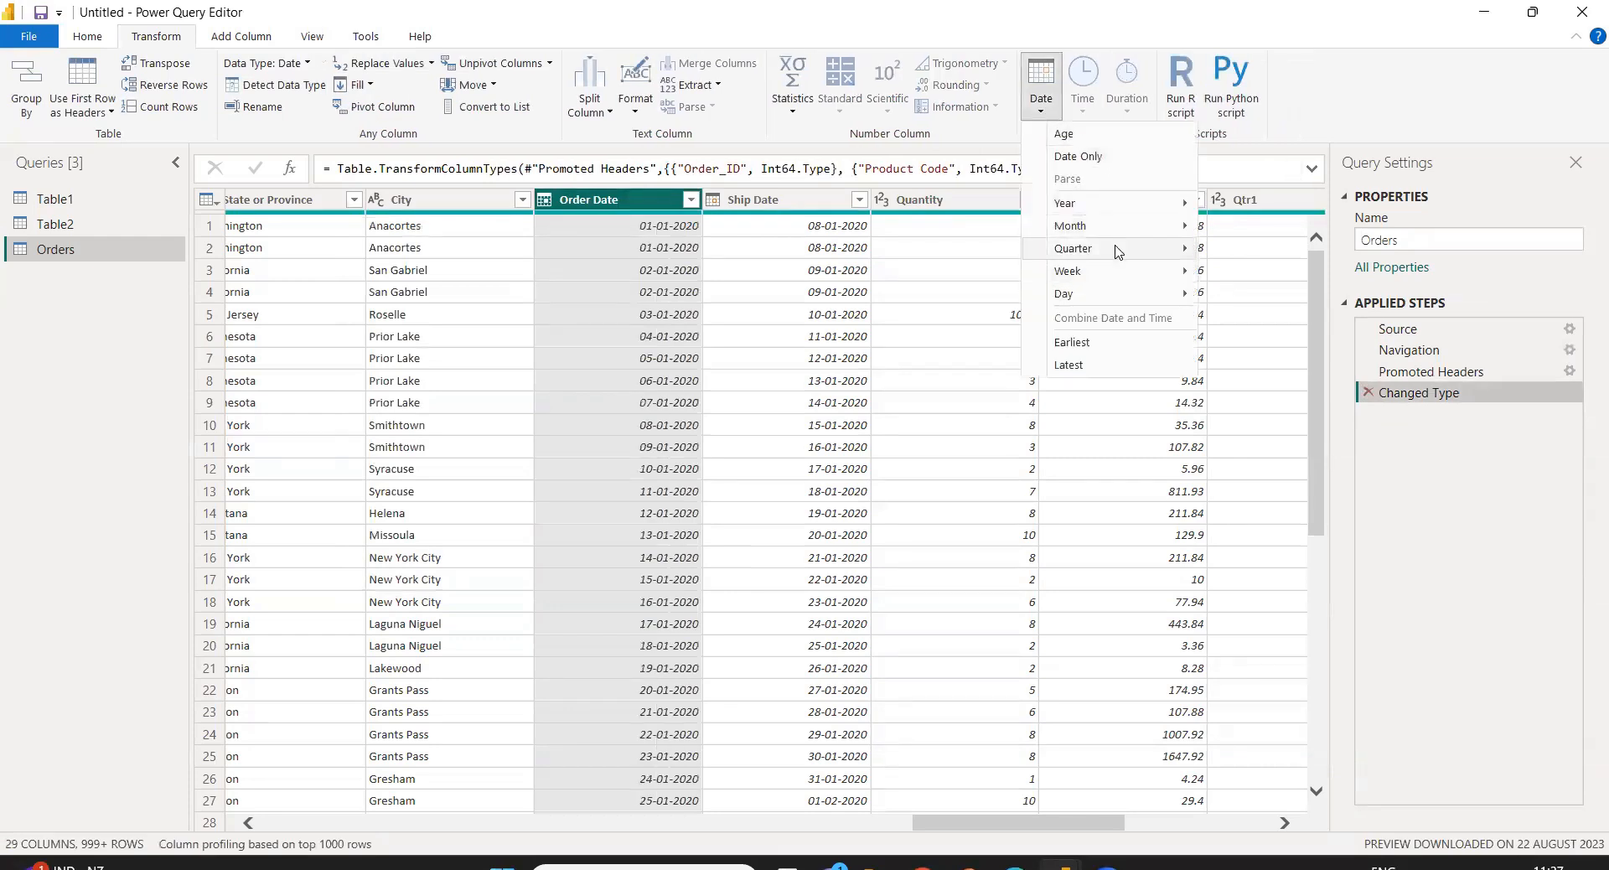
pyautogui.moveTo(1119, 235)
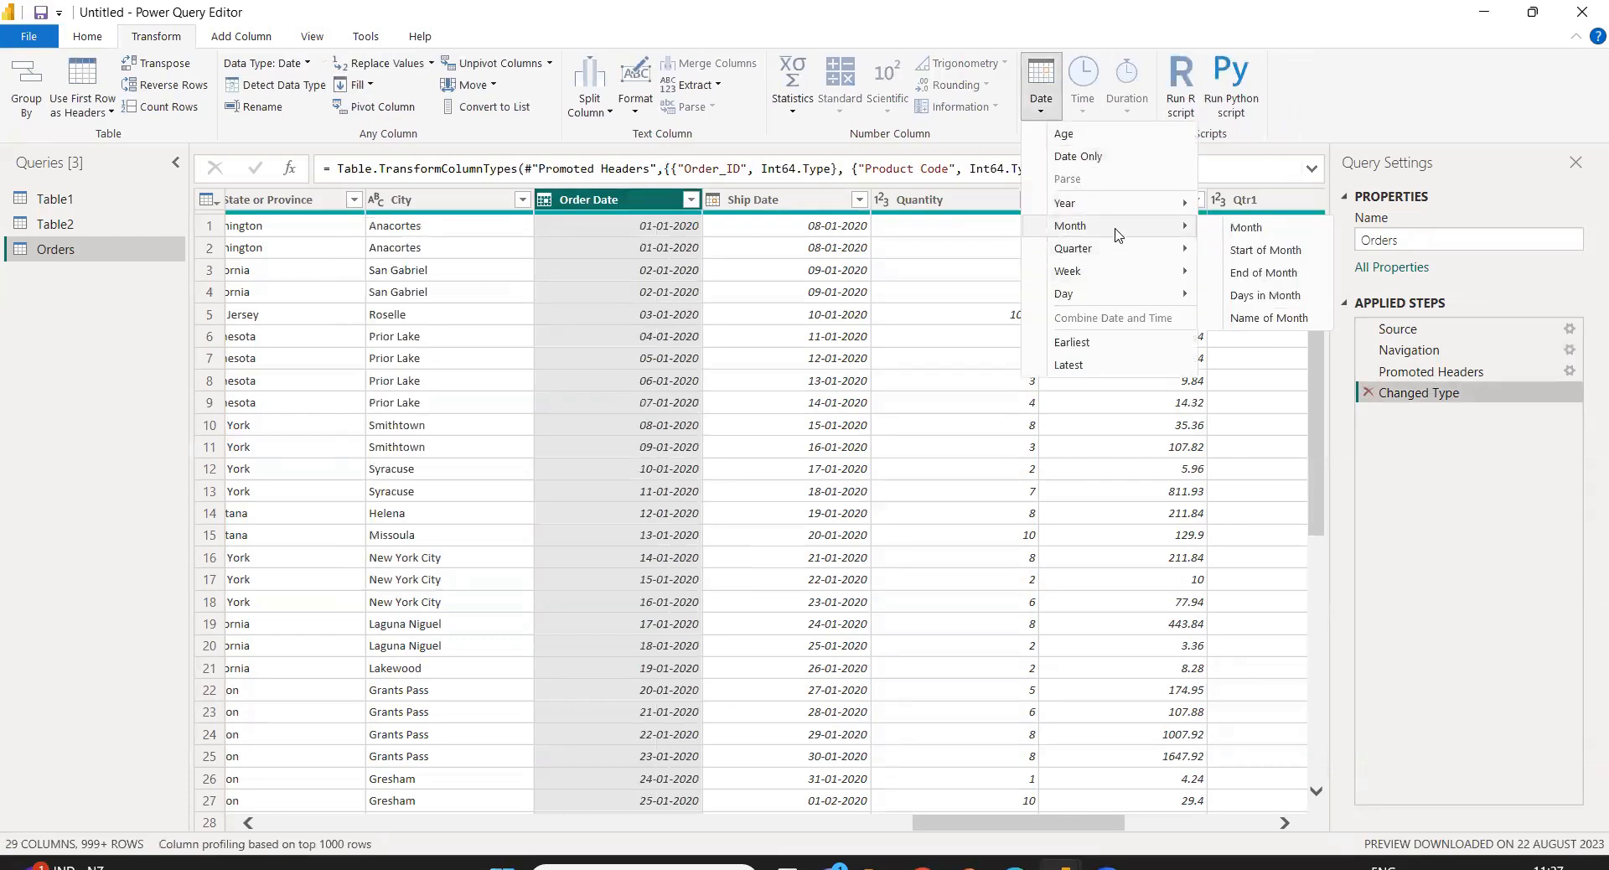
pyautogui.click(1282, 319)
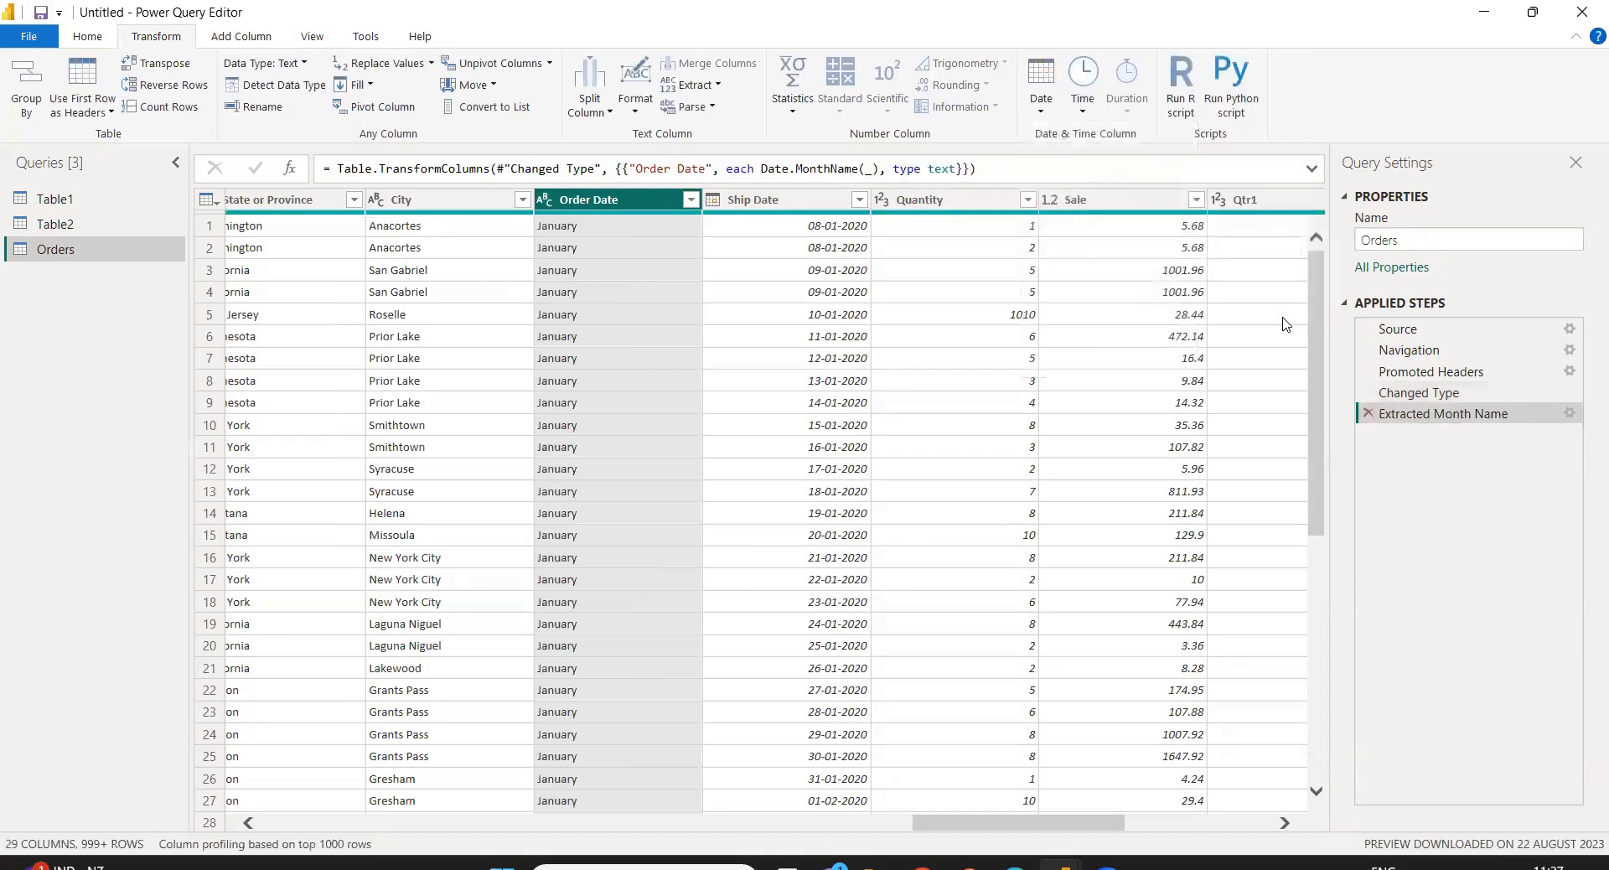
pyautogui.click(690, 200)
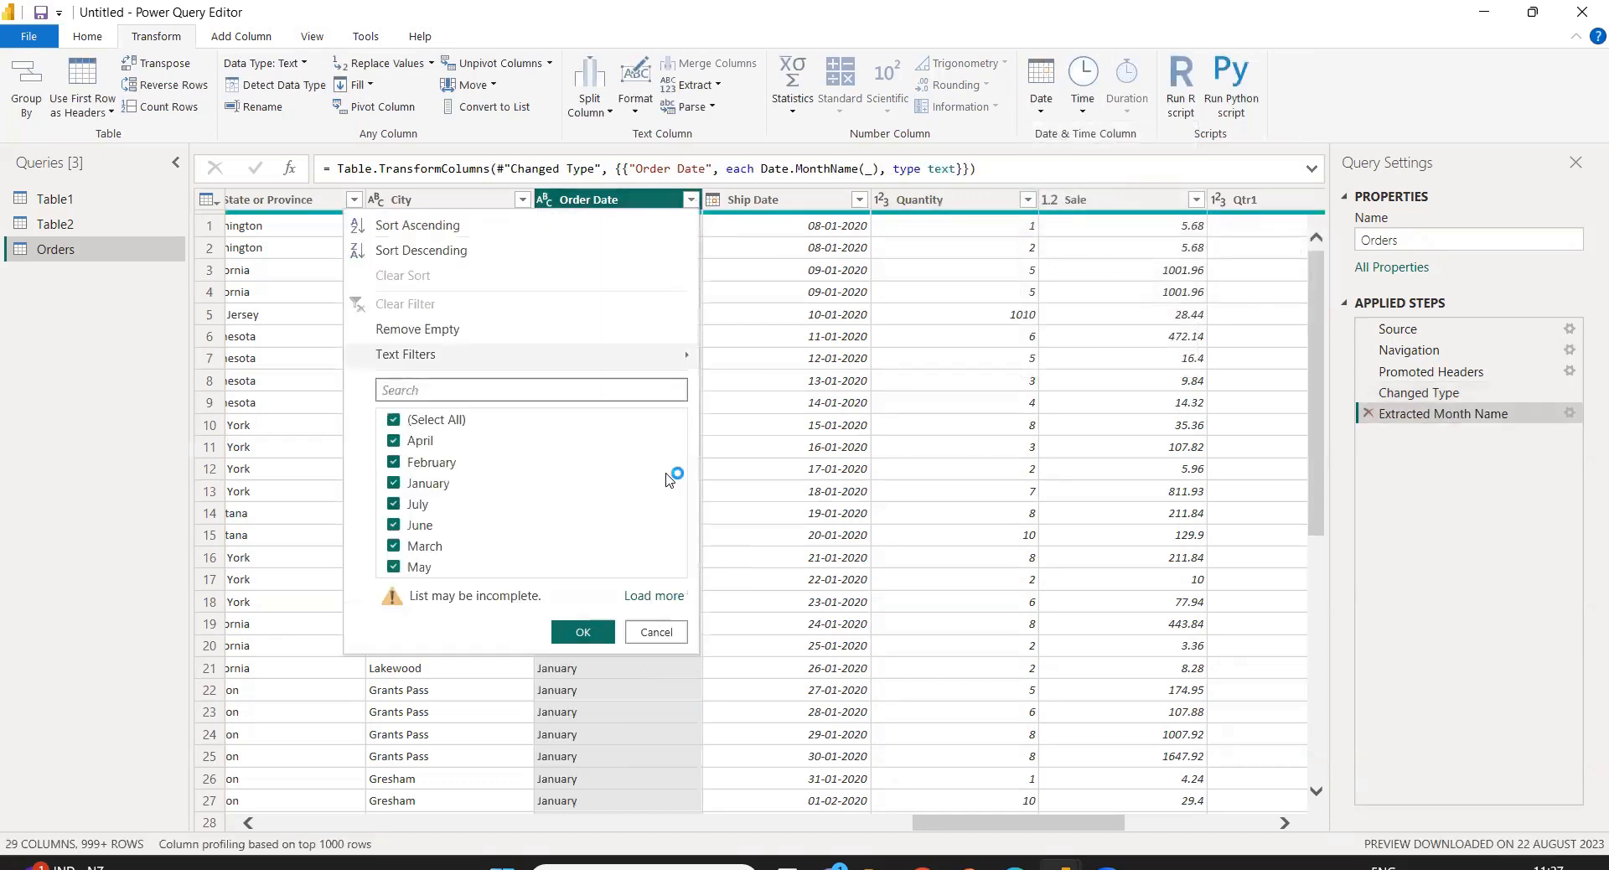
pyautogui.click(655, 632)
pyautogui.click(1367, 413)
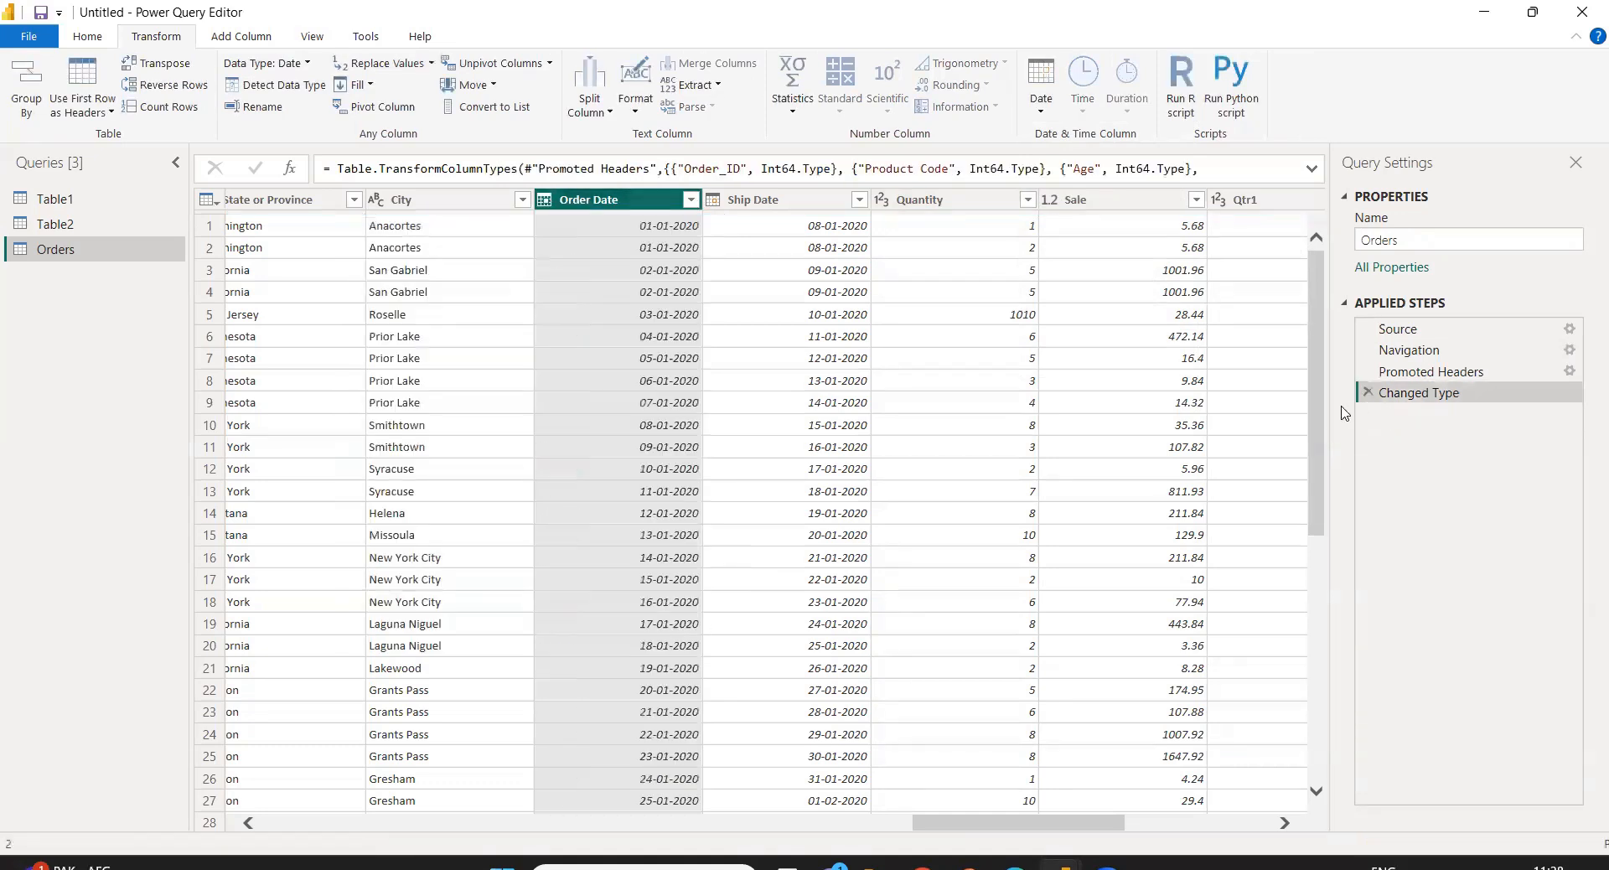
# Transform the Order Date column to the quarter of the year, checking its distinct values before removing the resulting applied step.
pyautogui.click(1042, 108)
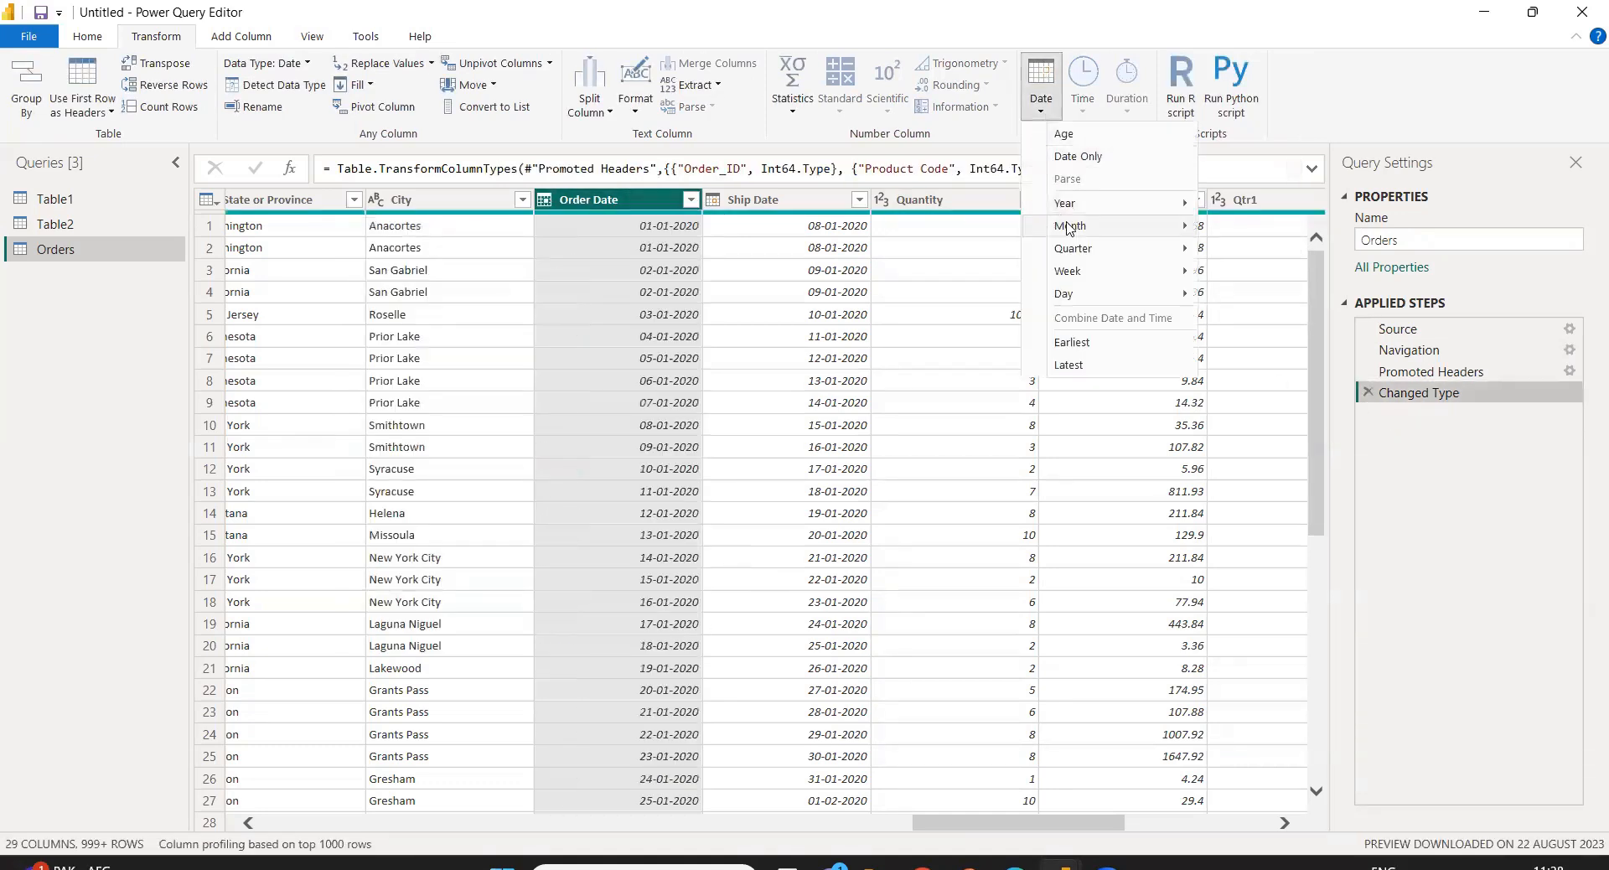
pyautogui.moveTo(1108, 241)
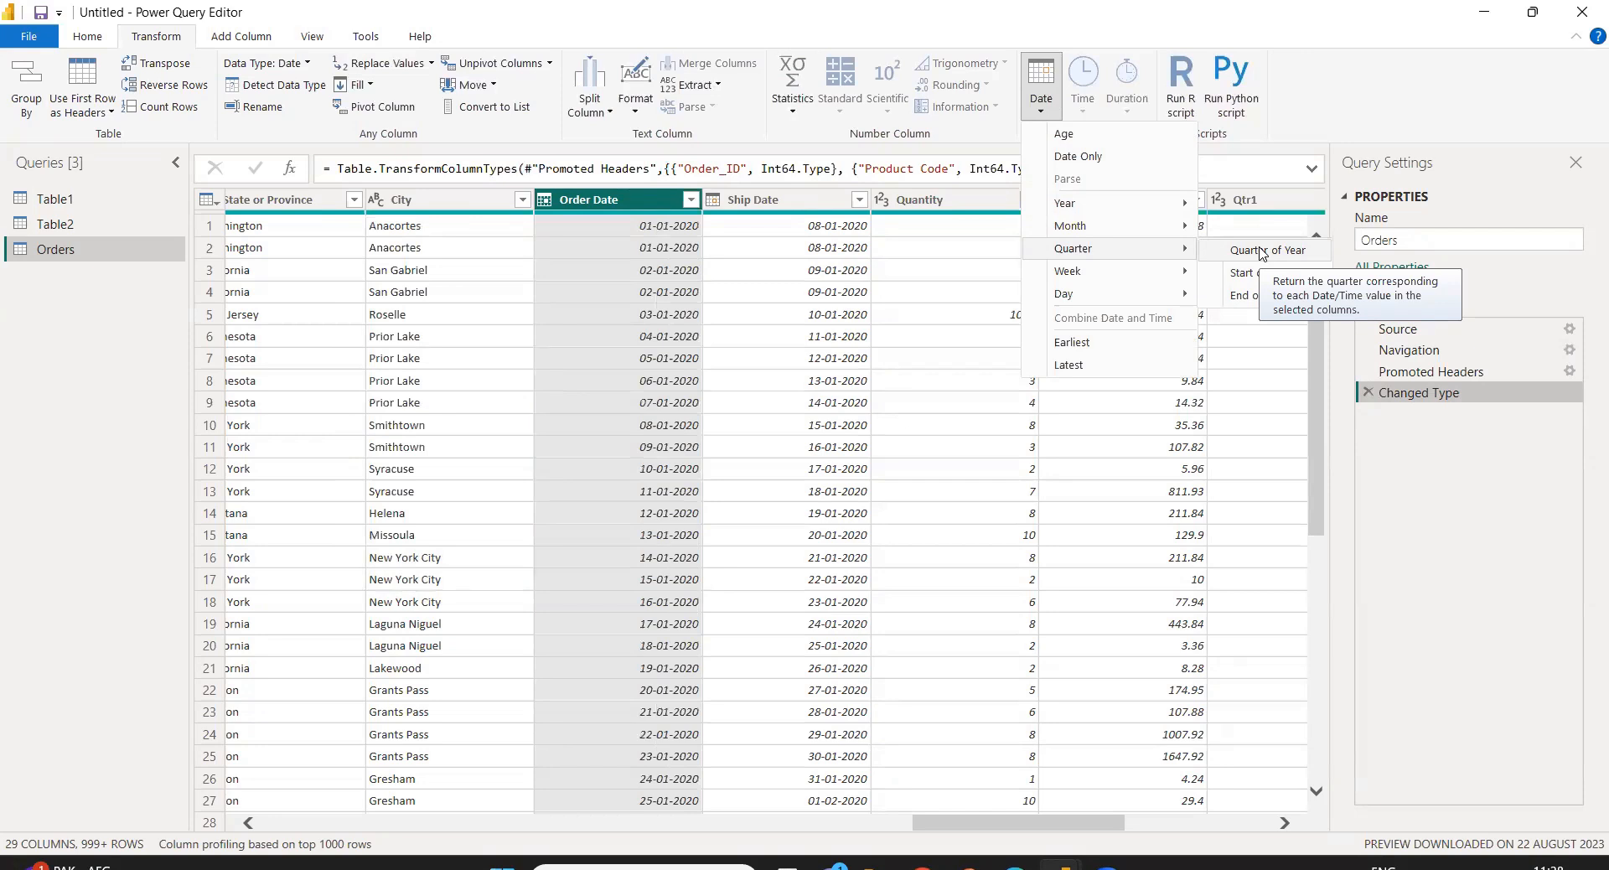
pyautogui.click(1261, 251)
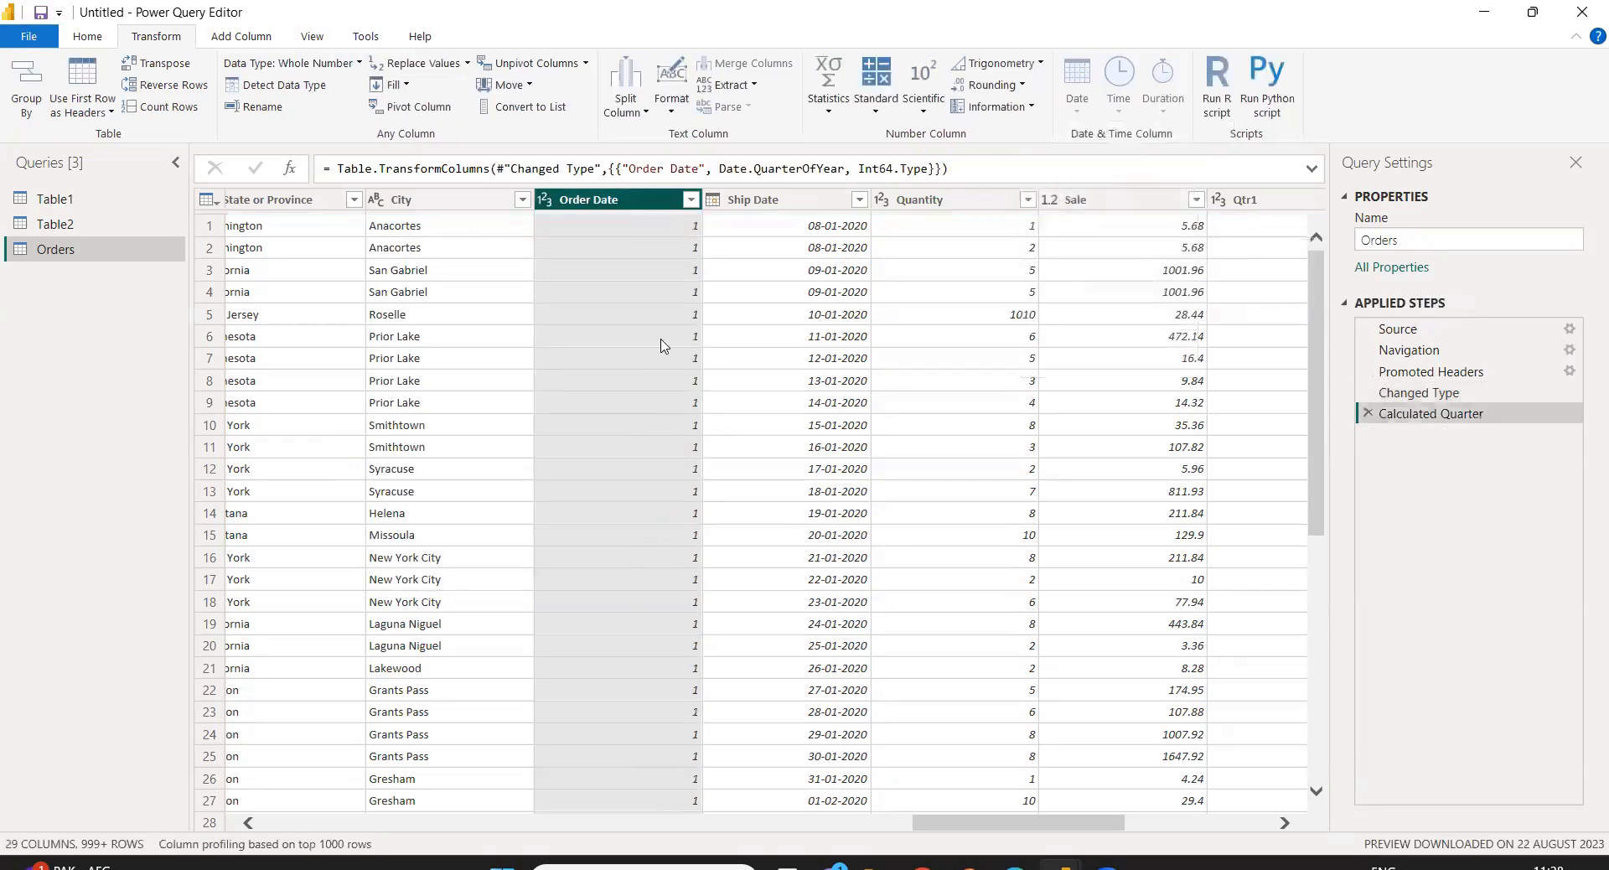
pyautogui.click(691, 200)
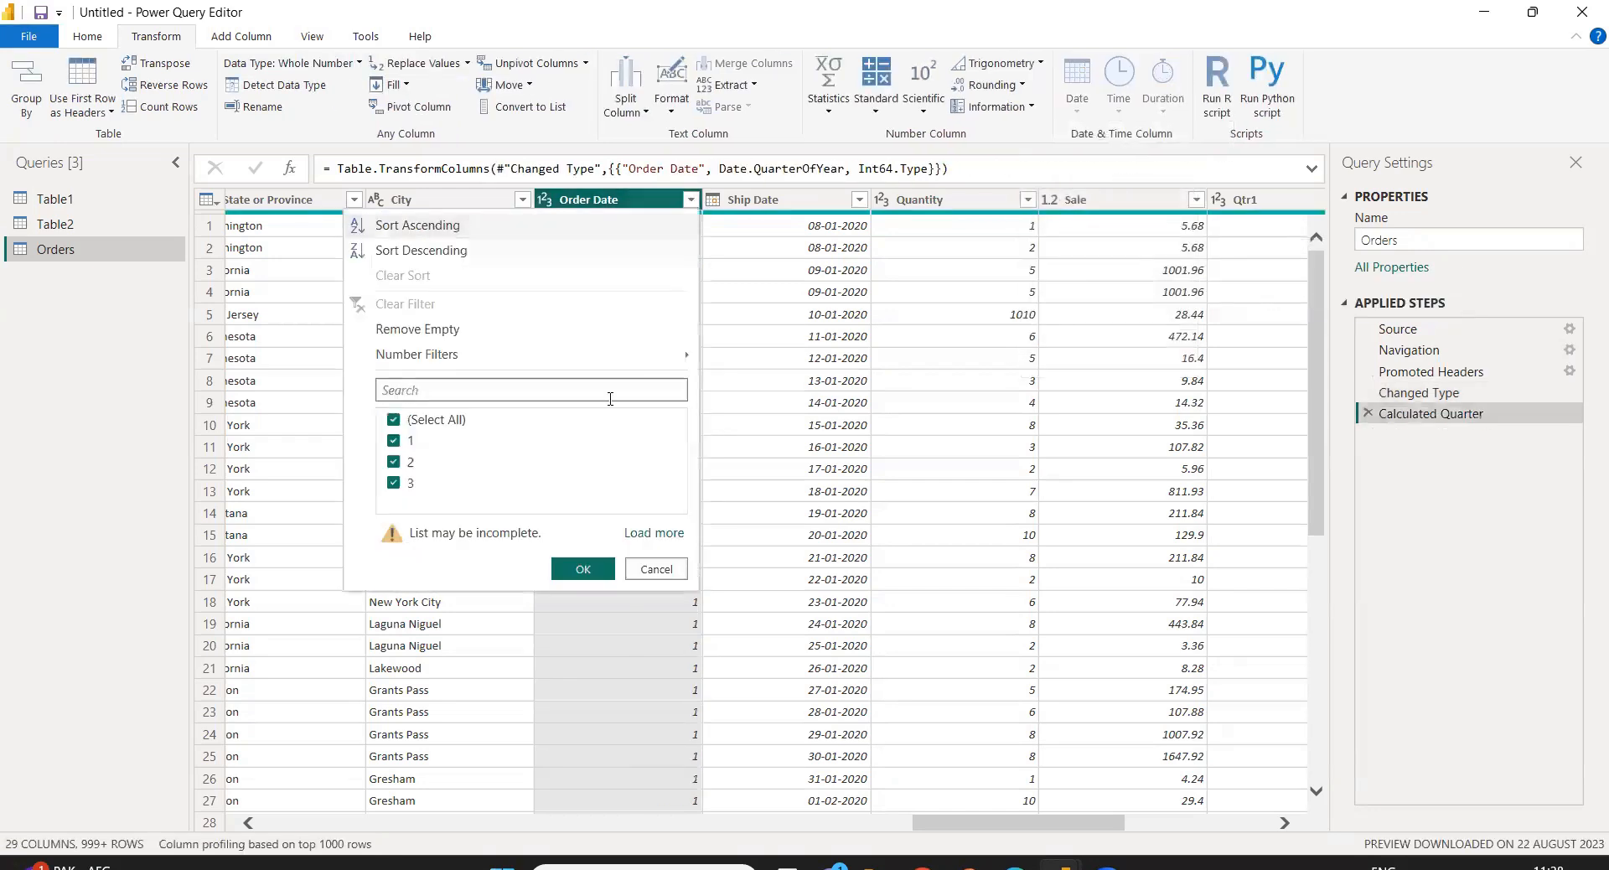
pyautogui.click(661, 569)
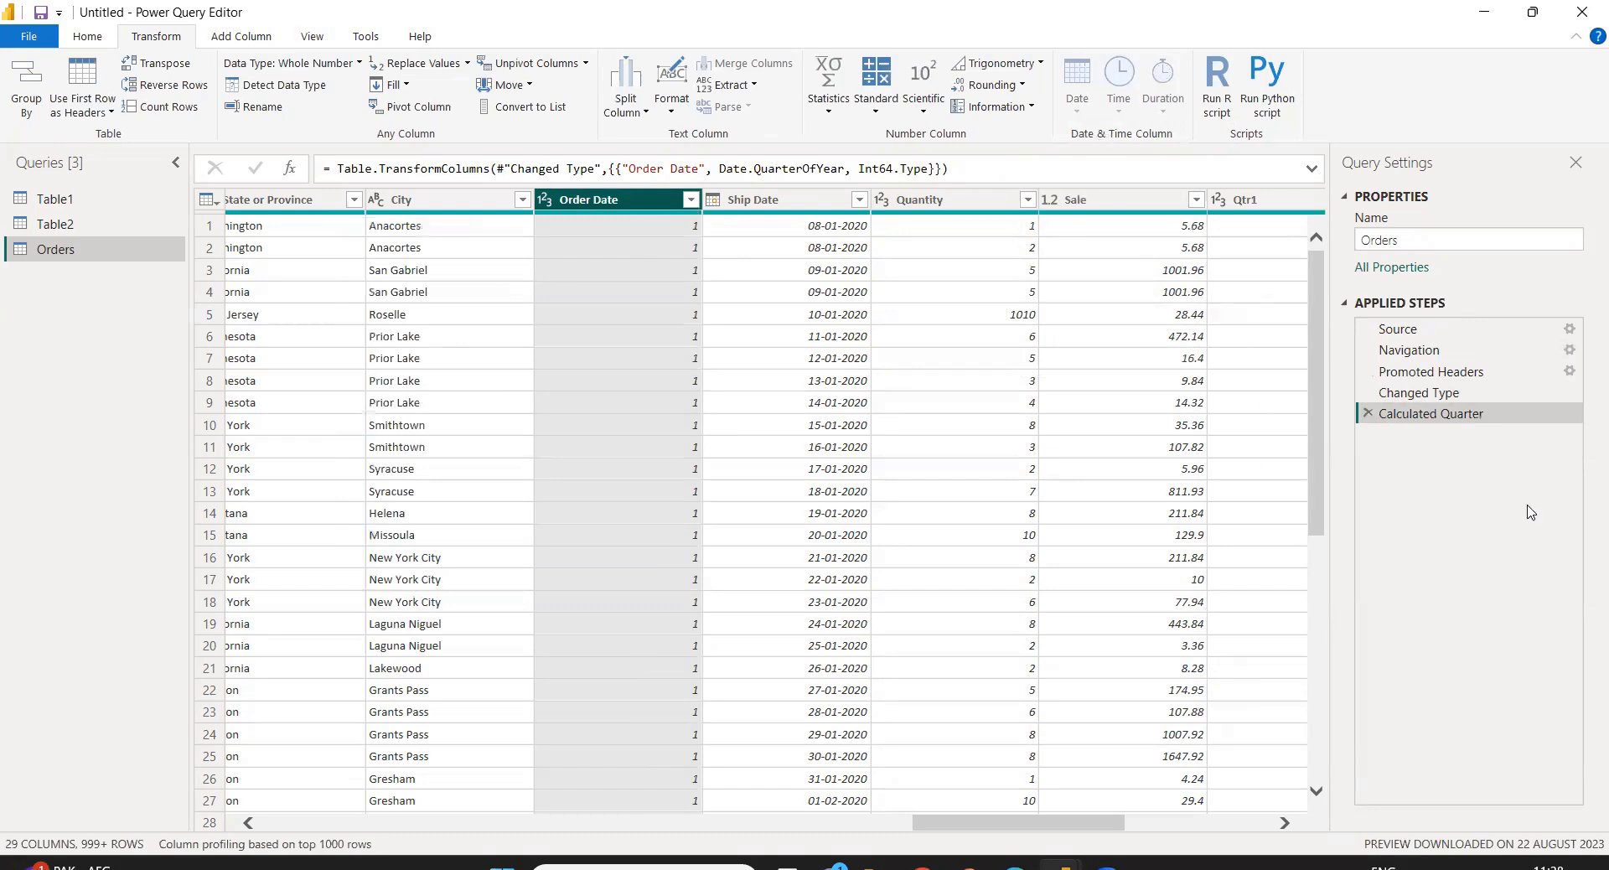
pyautogui.click(1361, 413)
# Review the full list of distinct dates in the Order Date column without filtering it.
pyautogui.moveTo(1315, 285); pyautogui.dragTo(1316, 38)
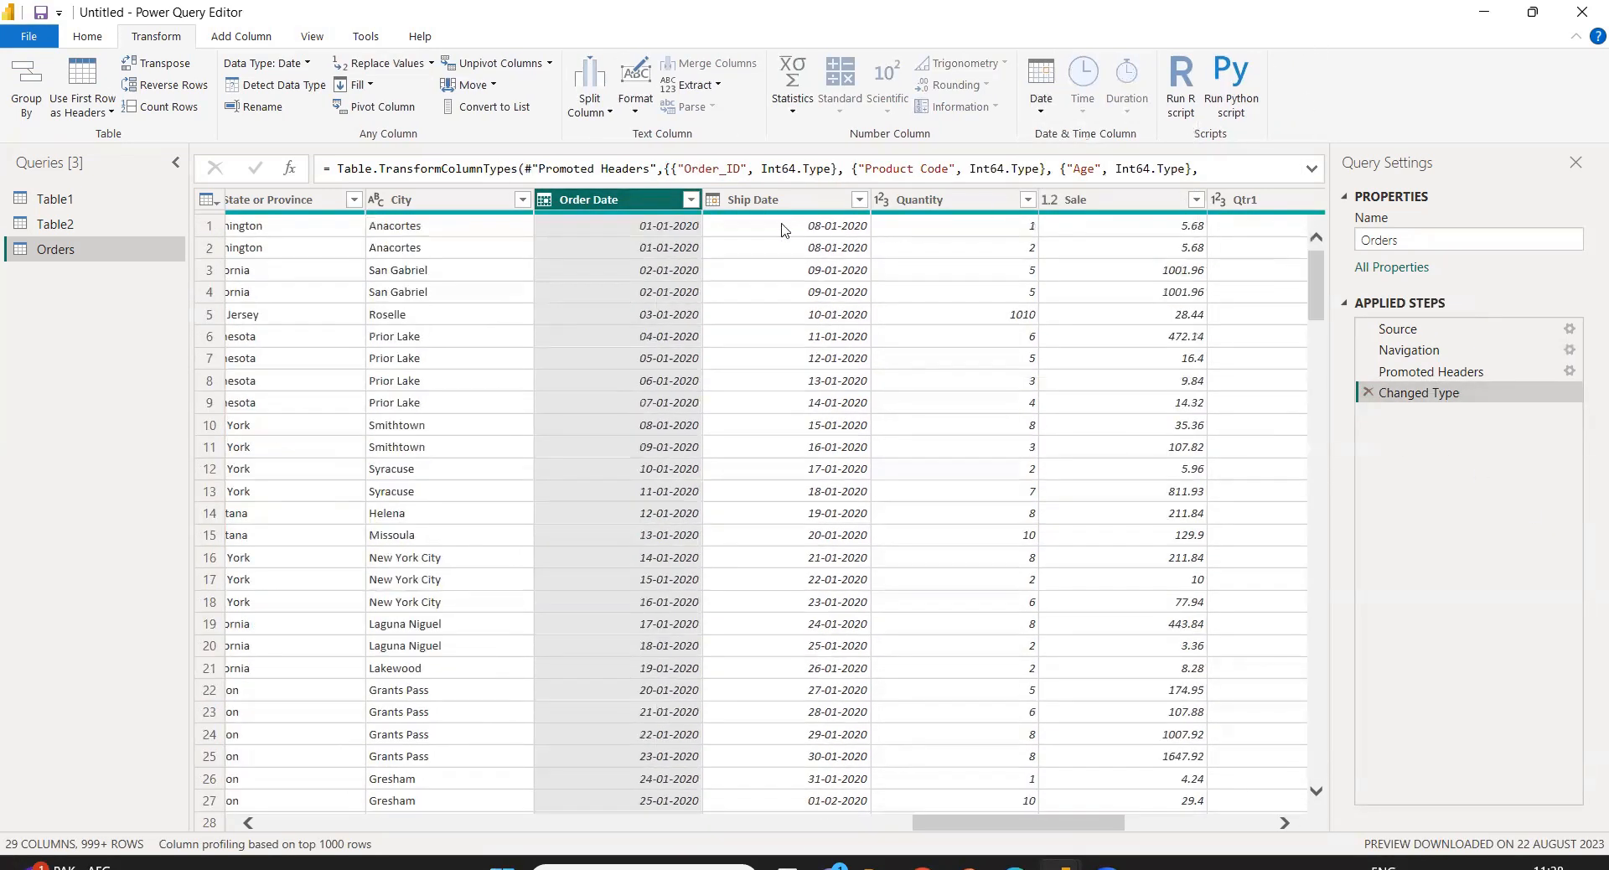
pyautogui.click(690, 200)
pyautogui.moveTo(678, 459); pyautogui.dragTo(677, 826)
pyautogui.click(656, 832)
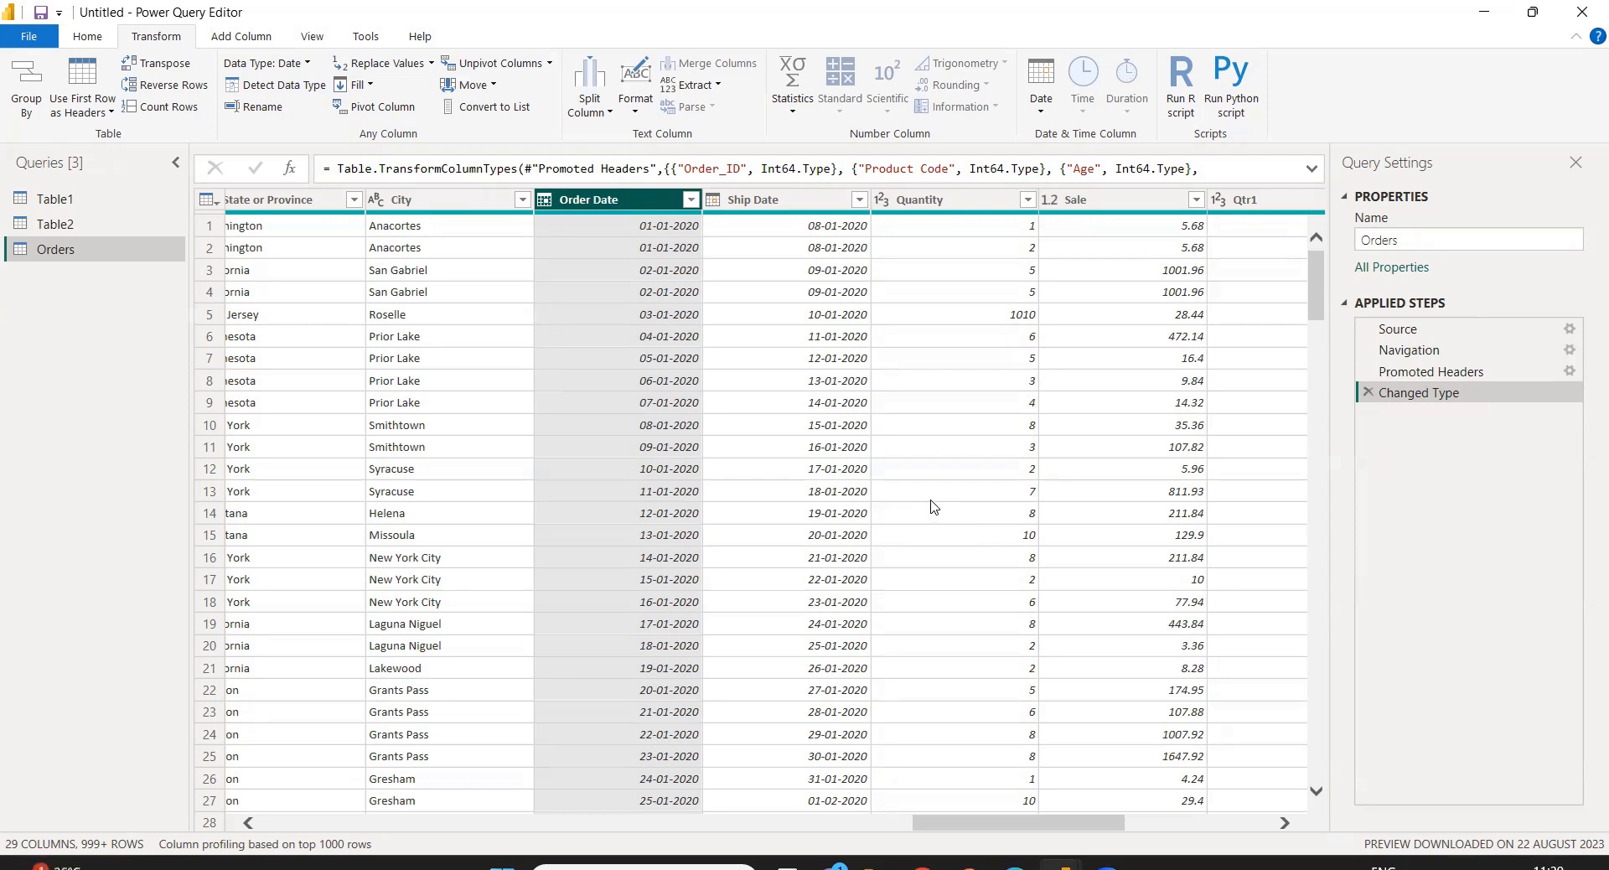
# Transform the Order Date column to the week of the year, checking its distinct values before removing the resulting applied step.
pyautogui.click(1039, 109)
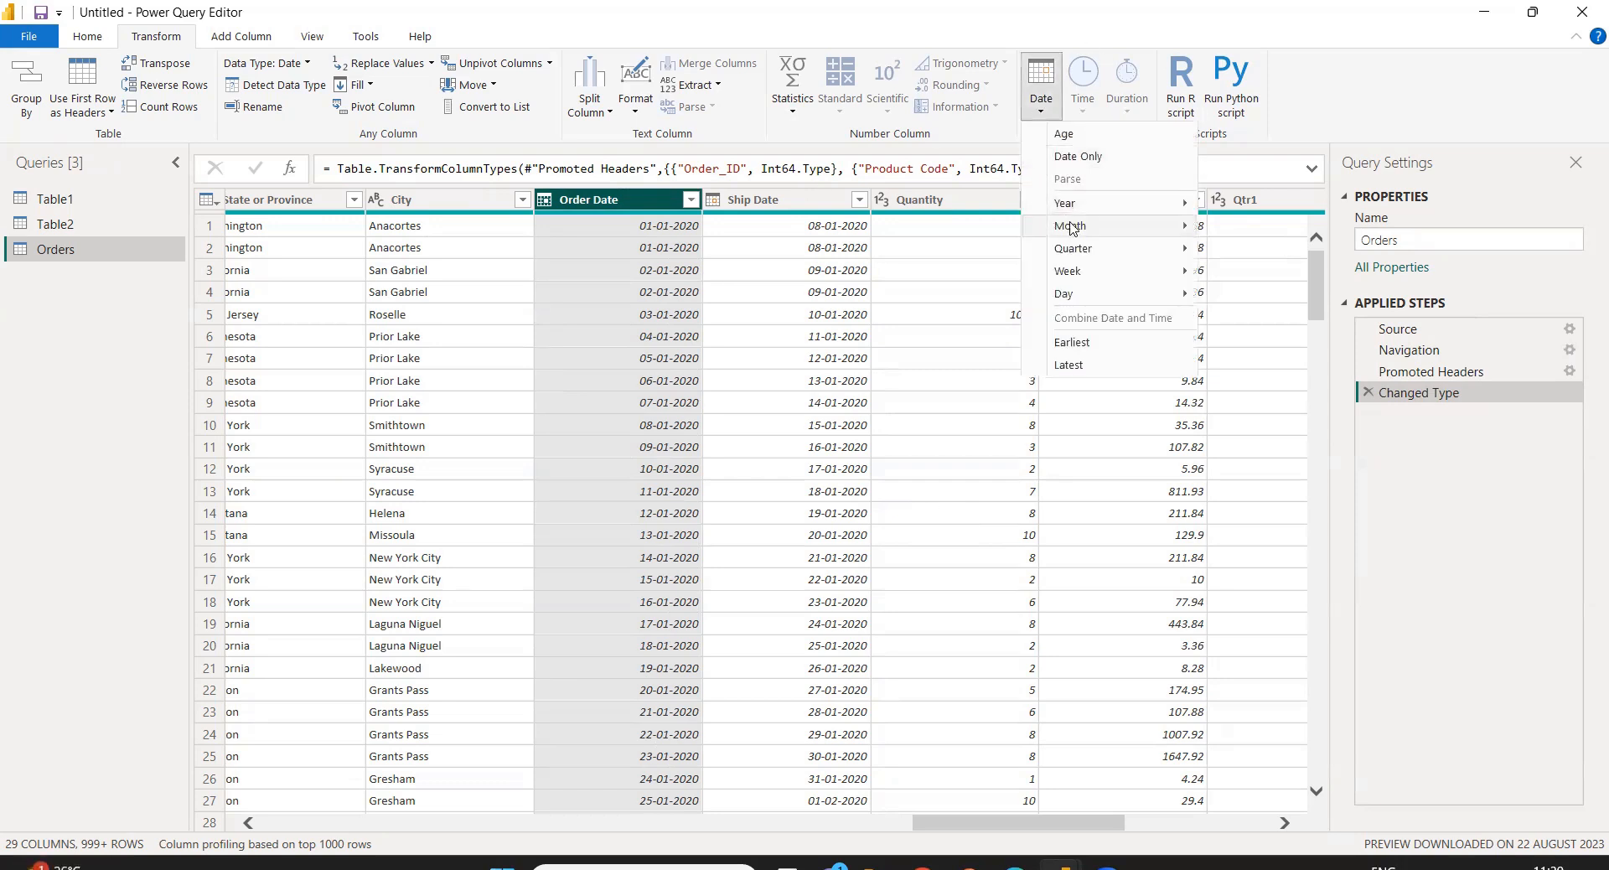
pyautogui.moveTo(1116, 249)
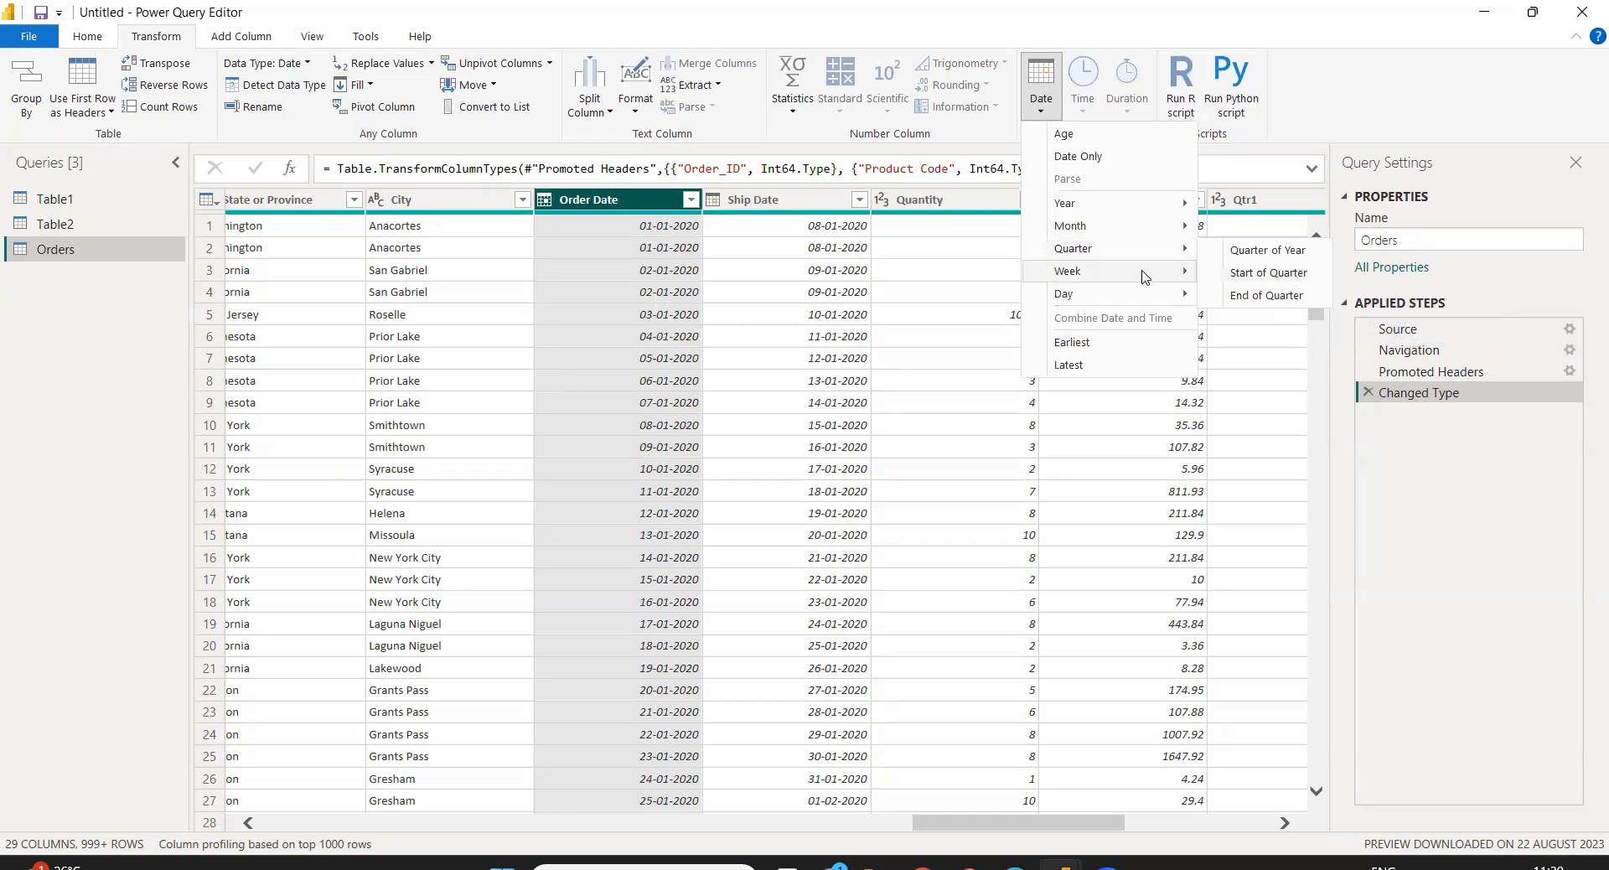
pyautogui.moveTo(1144, 276)
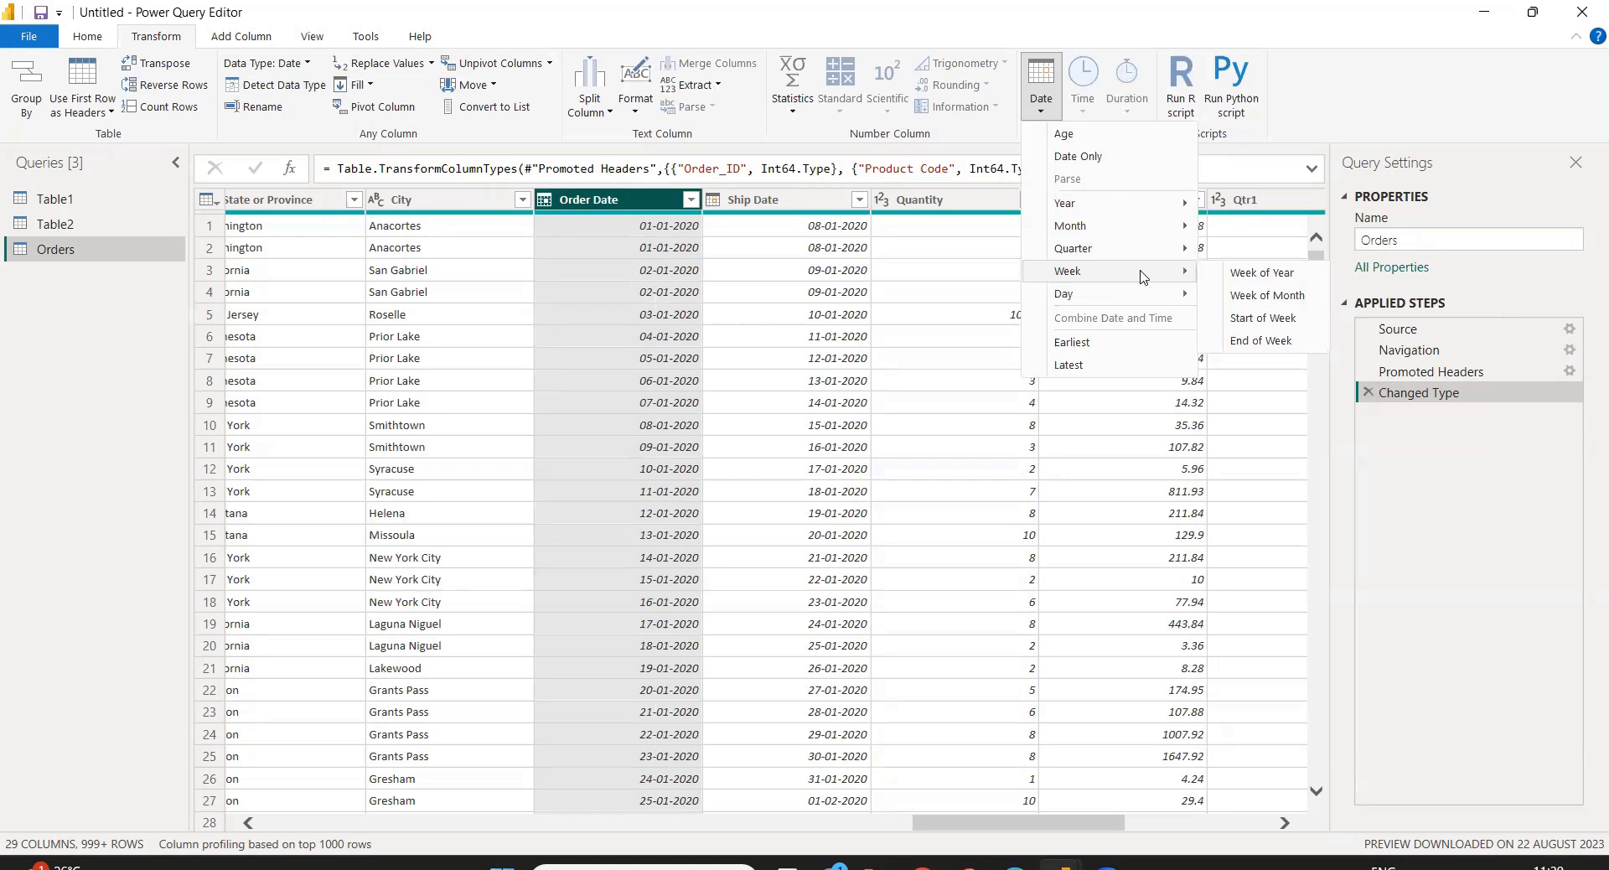
pyautogui.click(1262, 273)
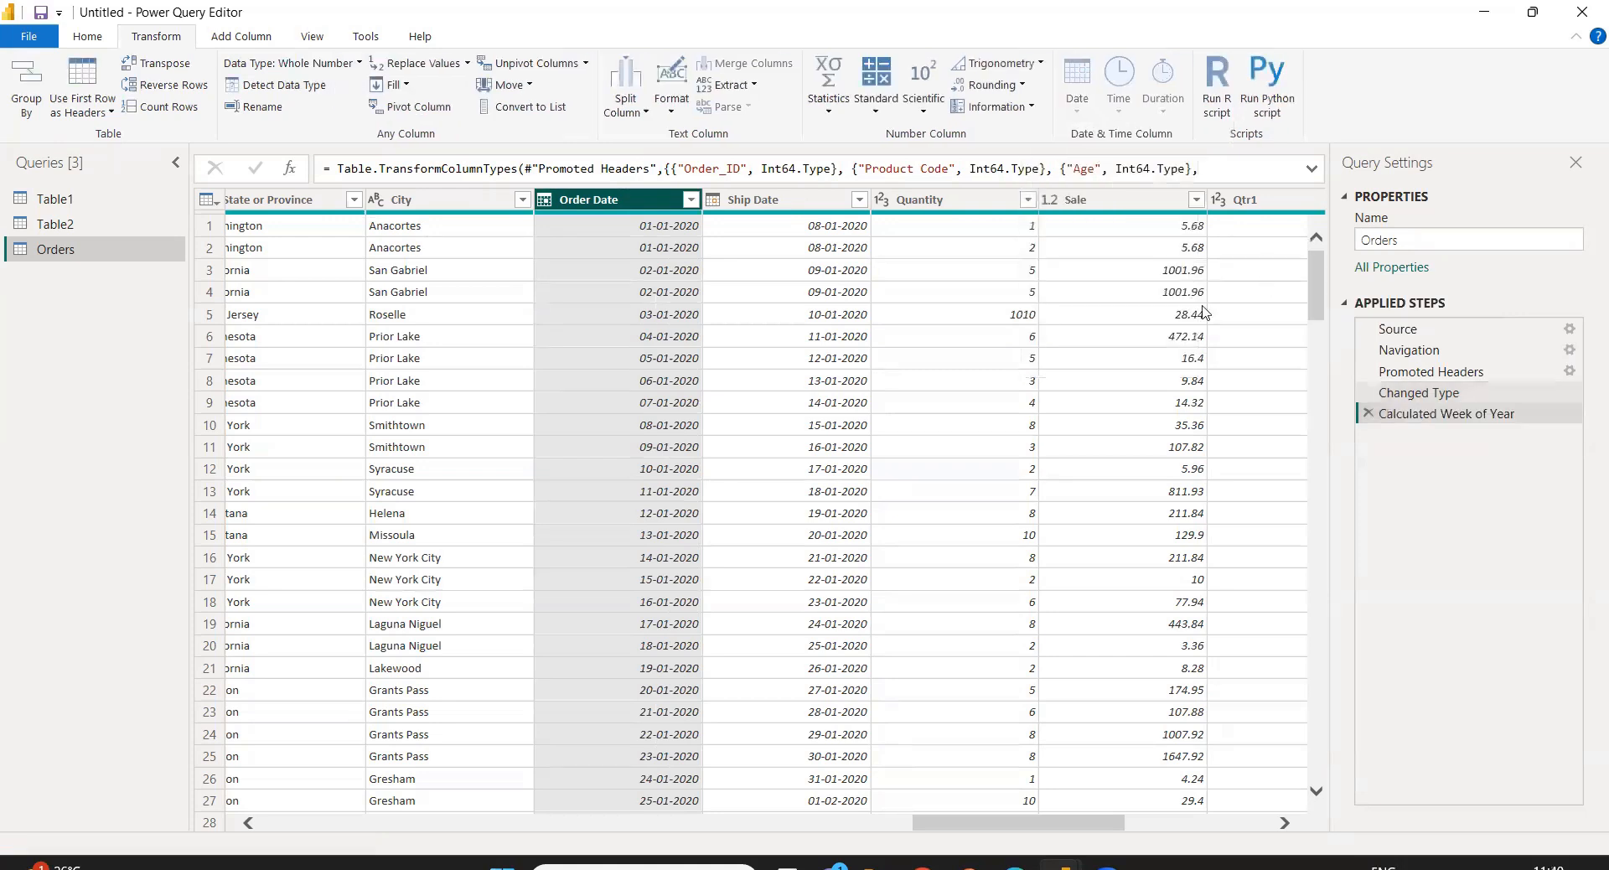
pyautogui.click(691, 201)
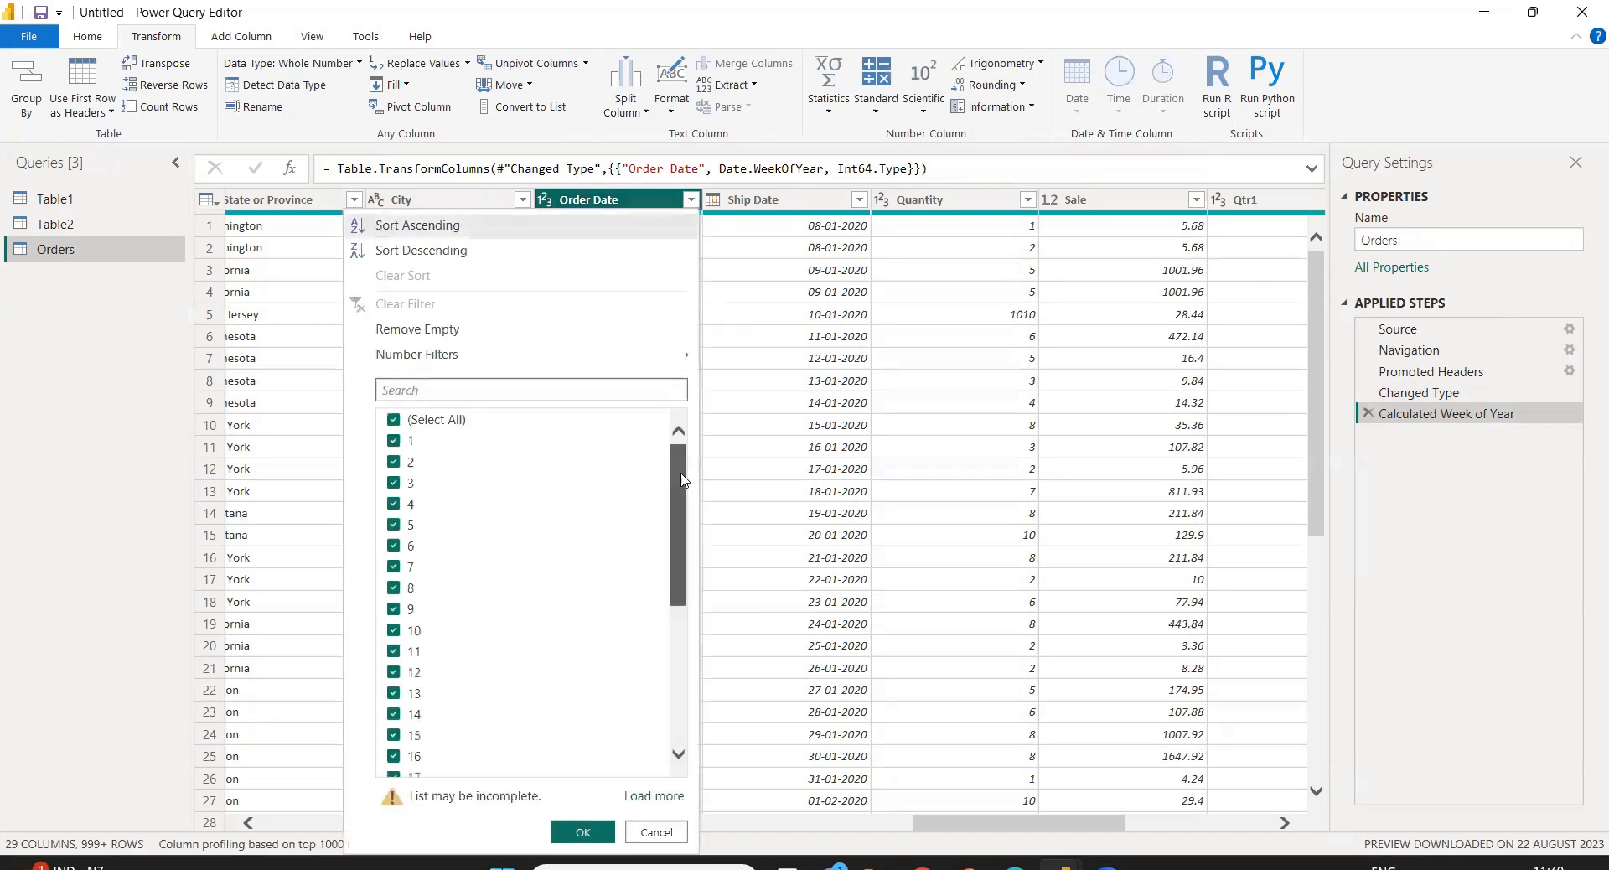
pyautogui.moveTo(683, 482); pyautogui.dragTo(683, 699)
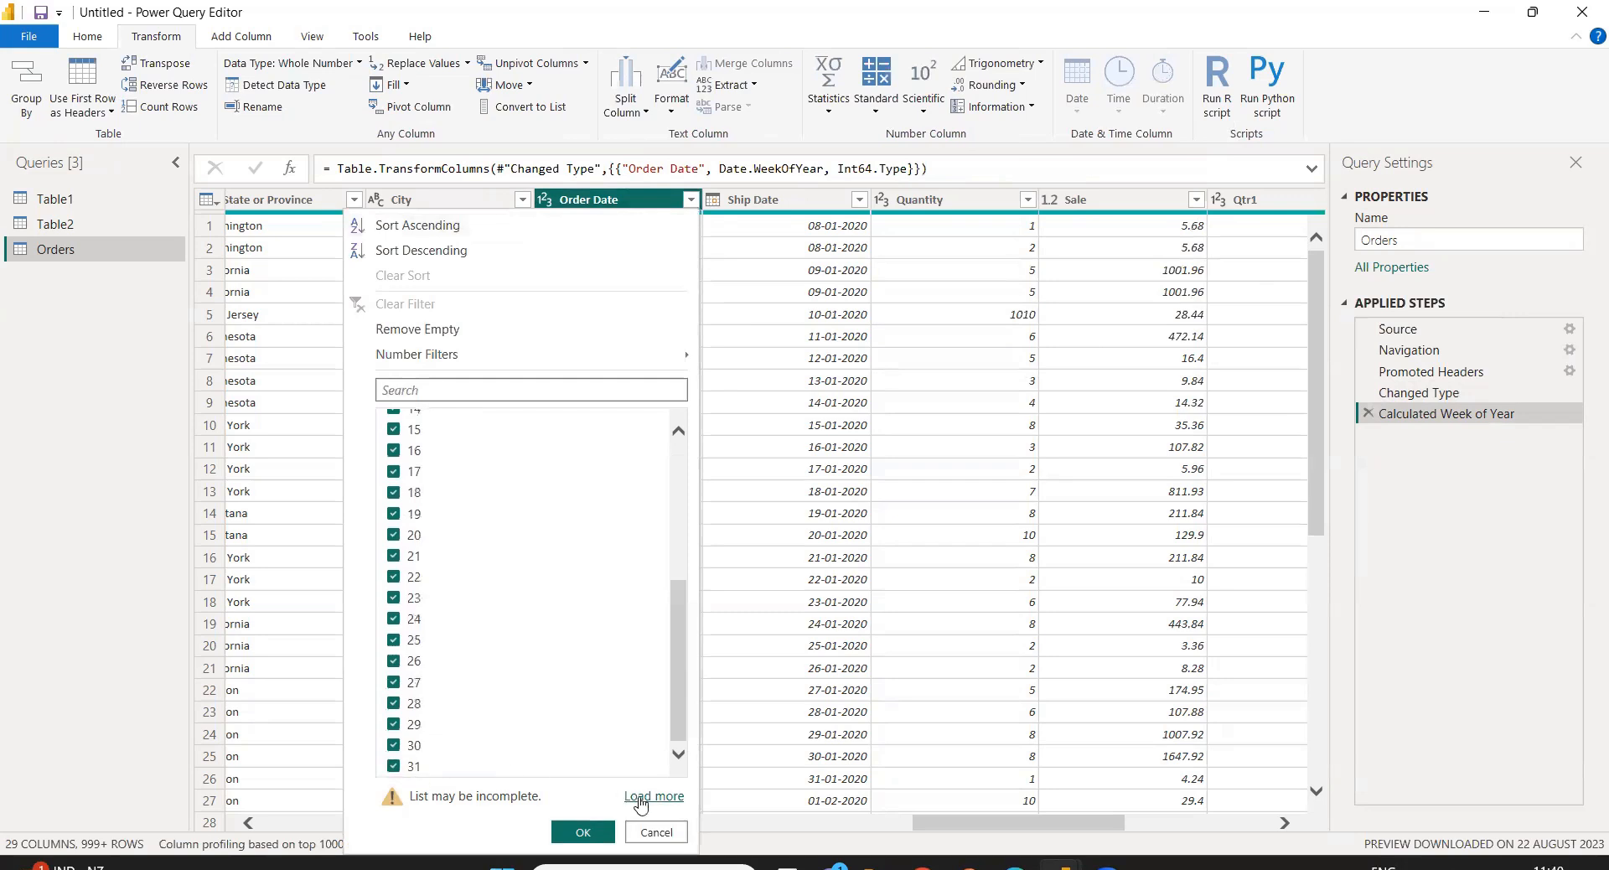
pyautogui.click(651, 830)
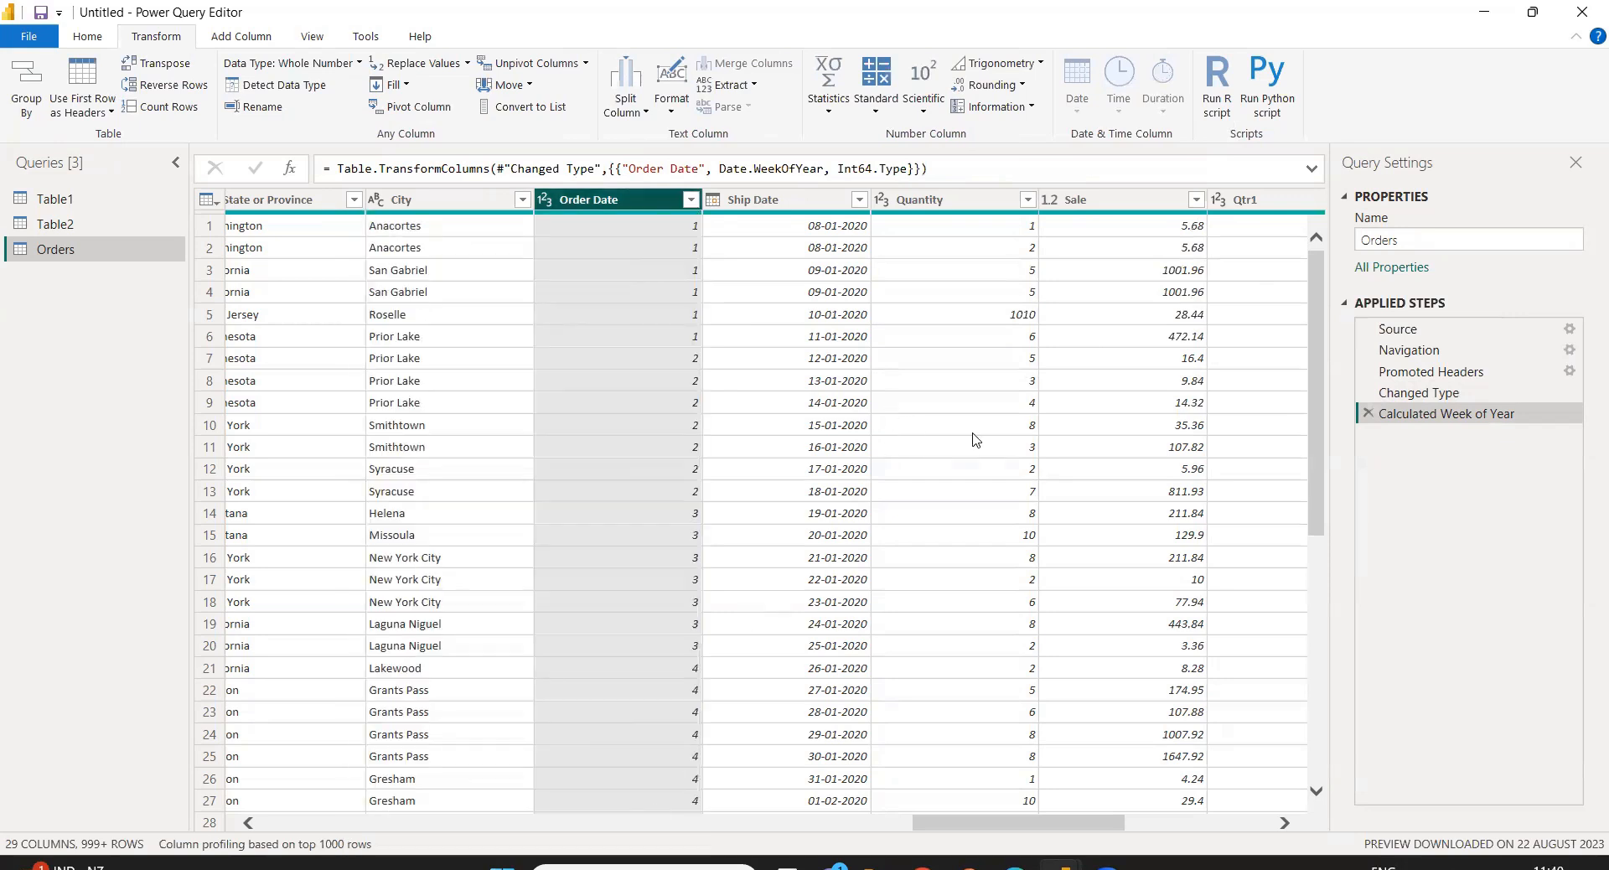
pyautogui.click(1364, 414)
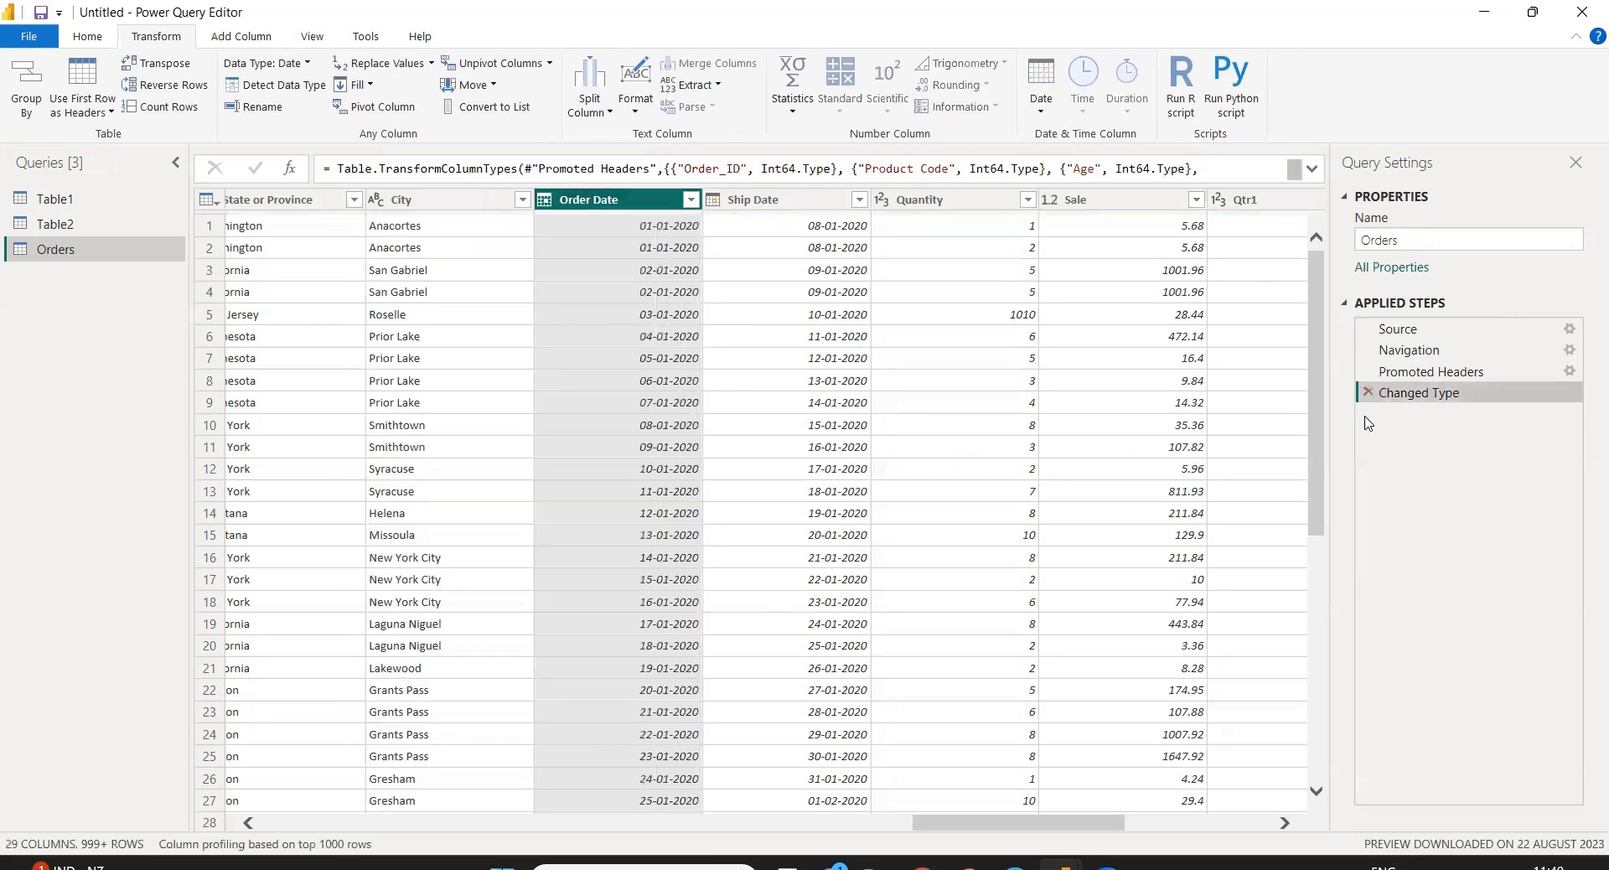
# Transform the Order Date column to the week of the month, and remove the resulting applied step.
pyautogui.click(1044, 117)
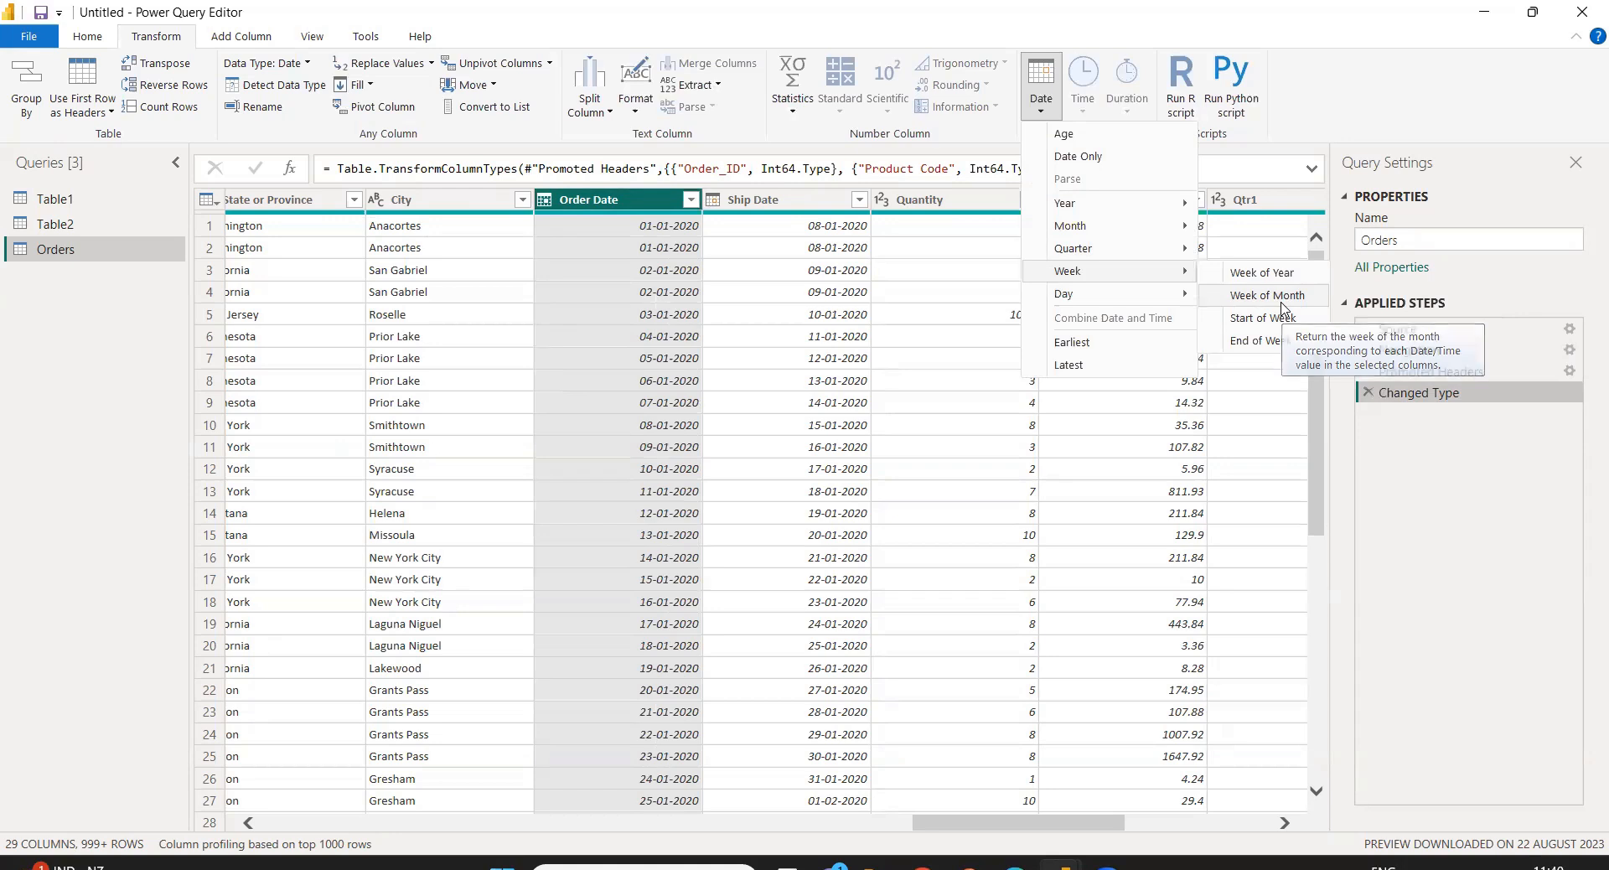
pyautogui.click(1278, 297)
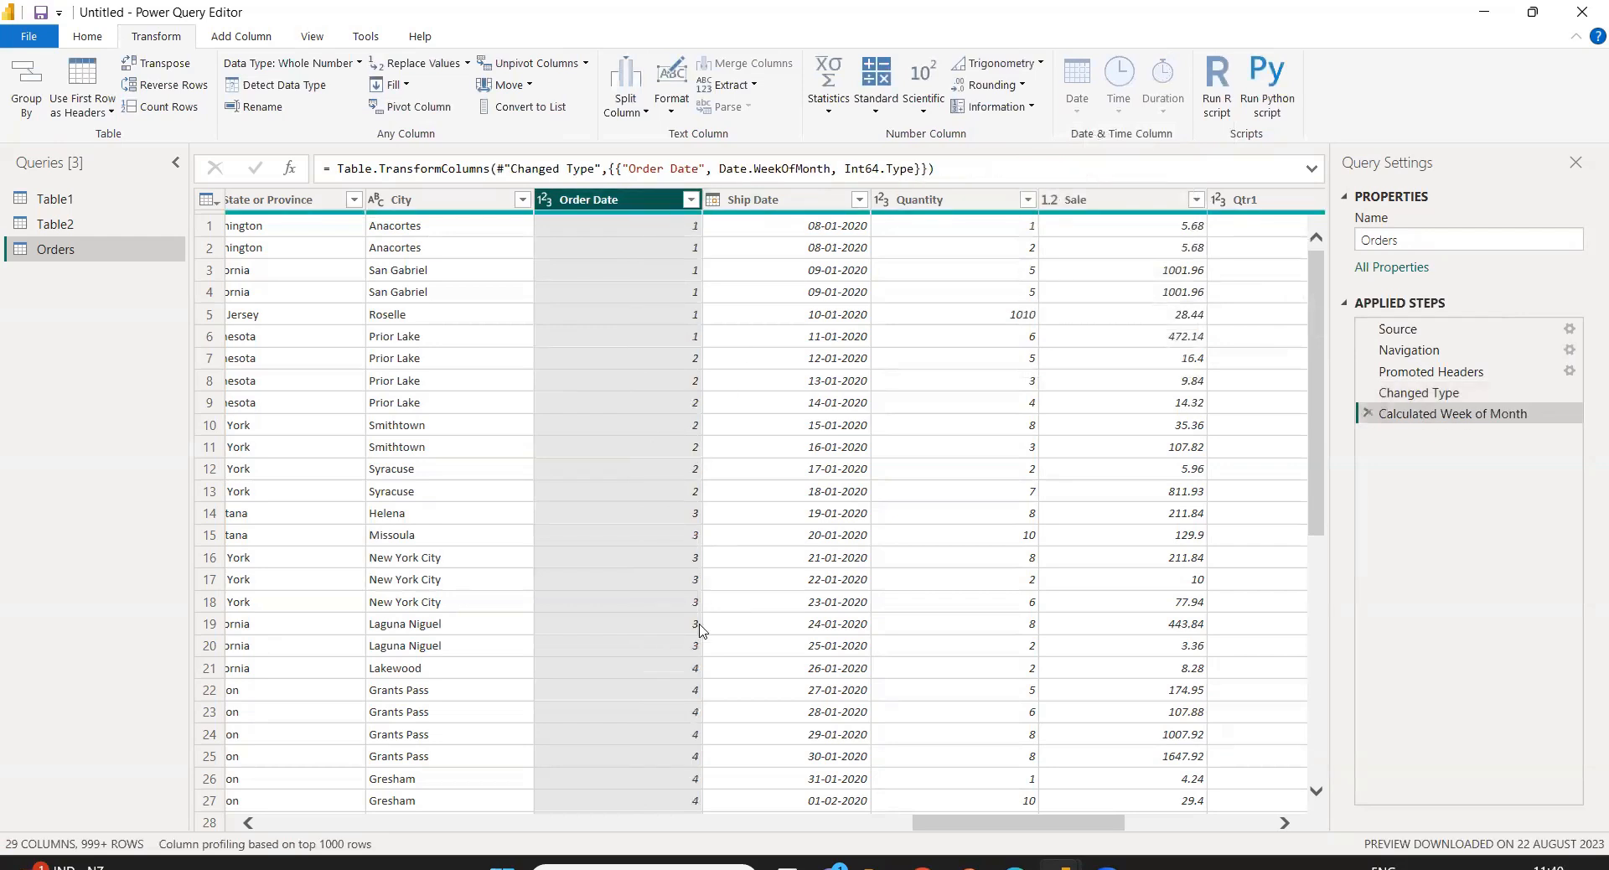
pyautogui.click(1367, 413)
# Transform the Order Date column to its day number, and remove the resulting applied step.
pyautogui.click(1048, 113)
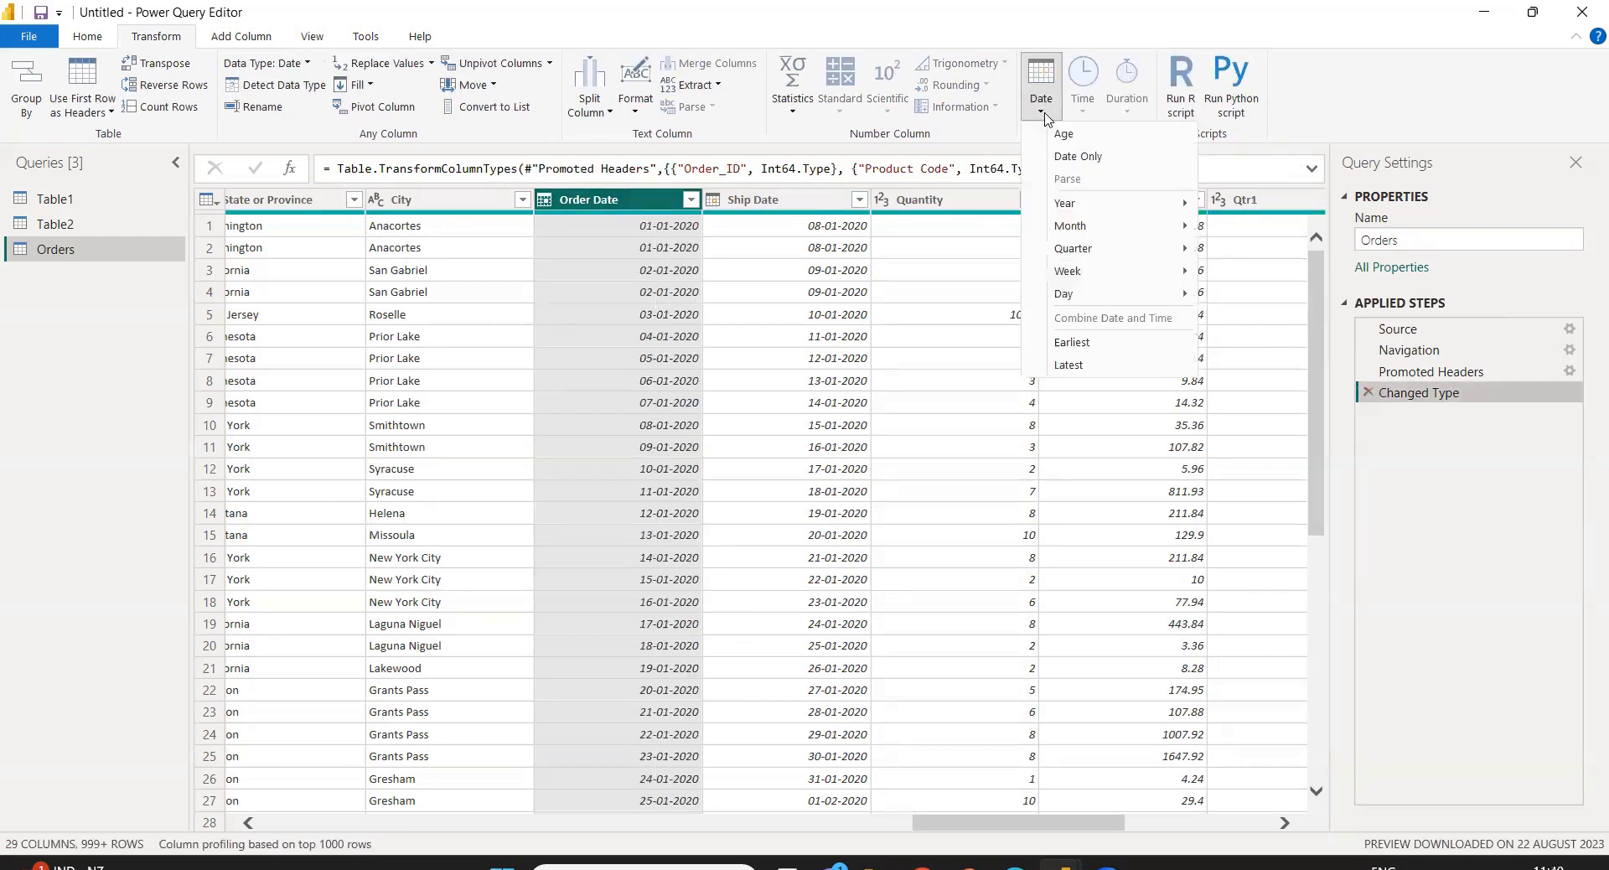
pyautogui.moveTo(1108, 278)
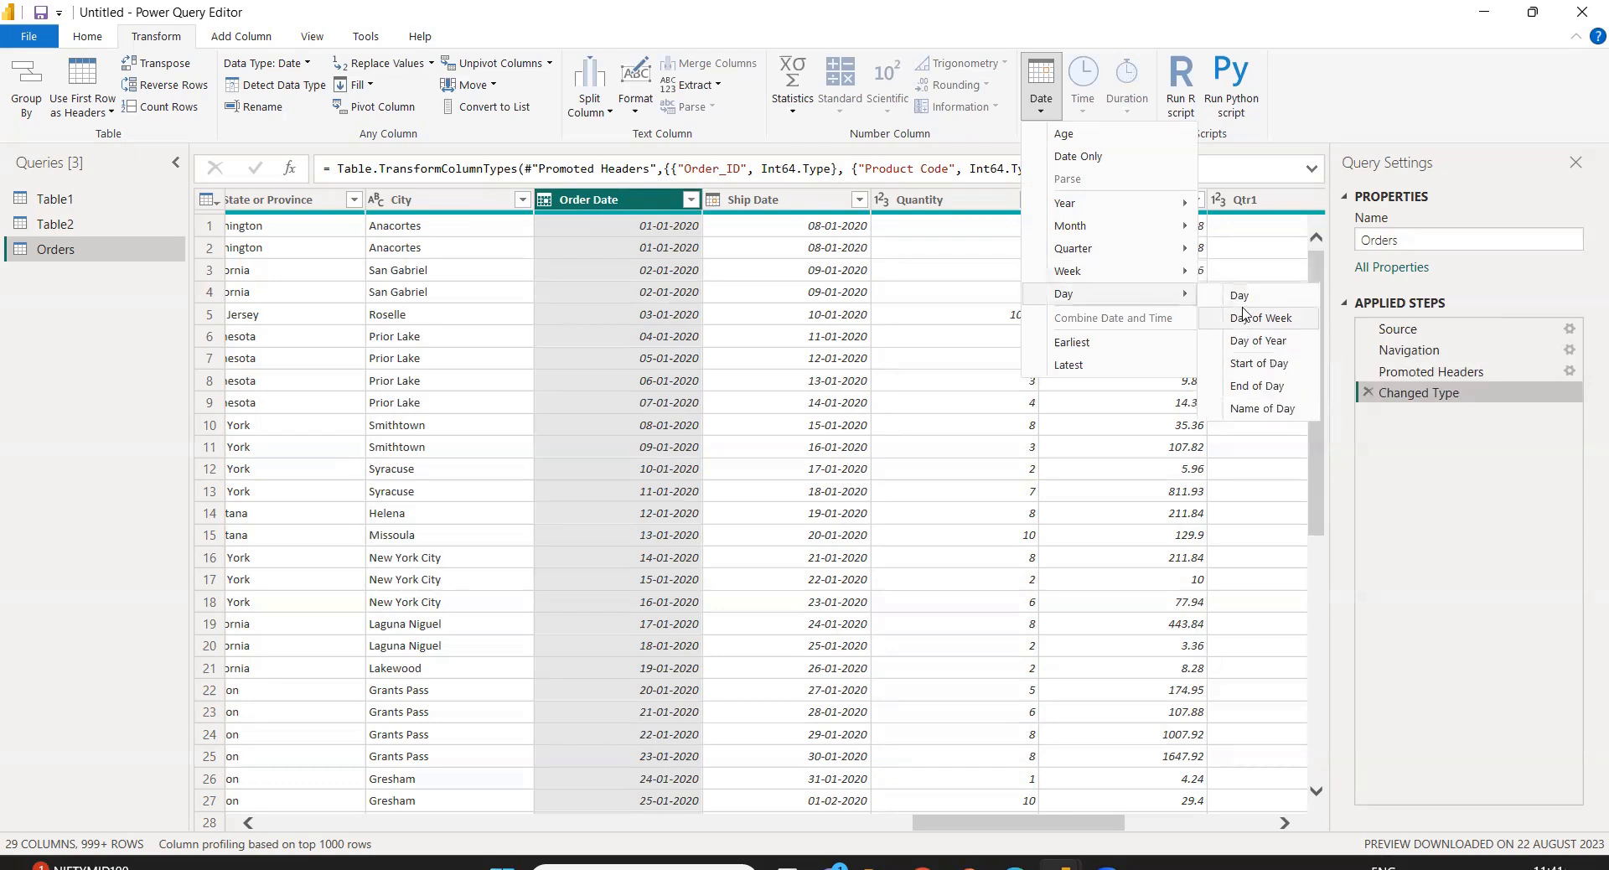
pyautogui.click(1240, 295)
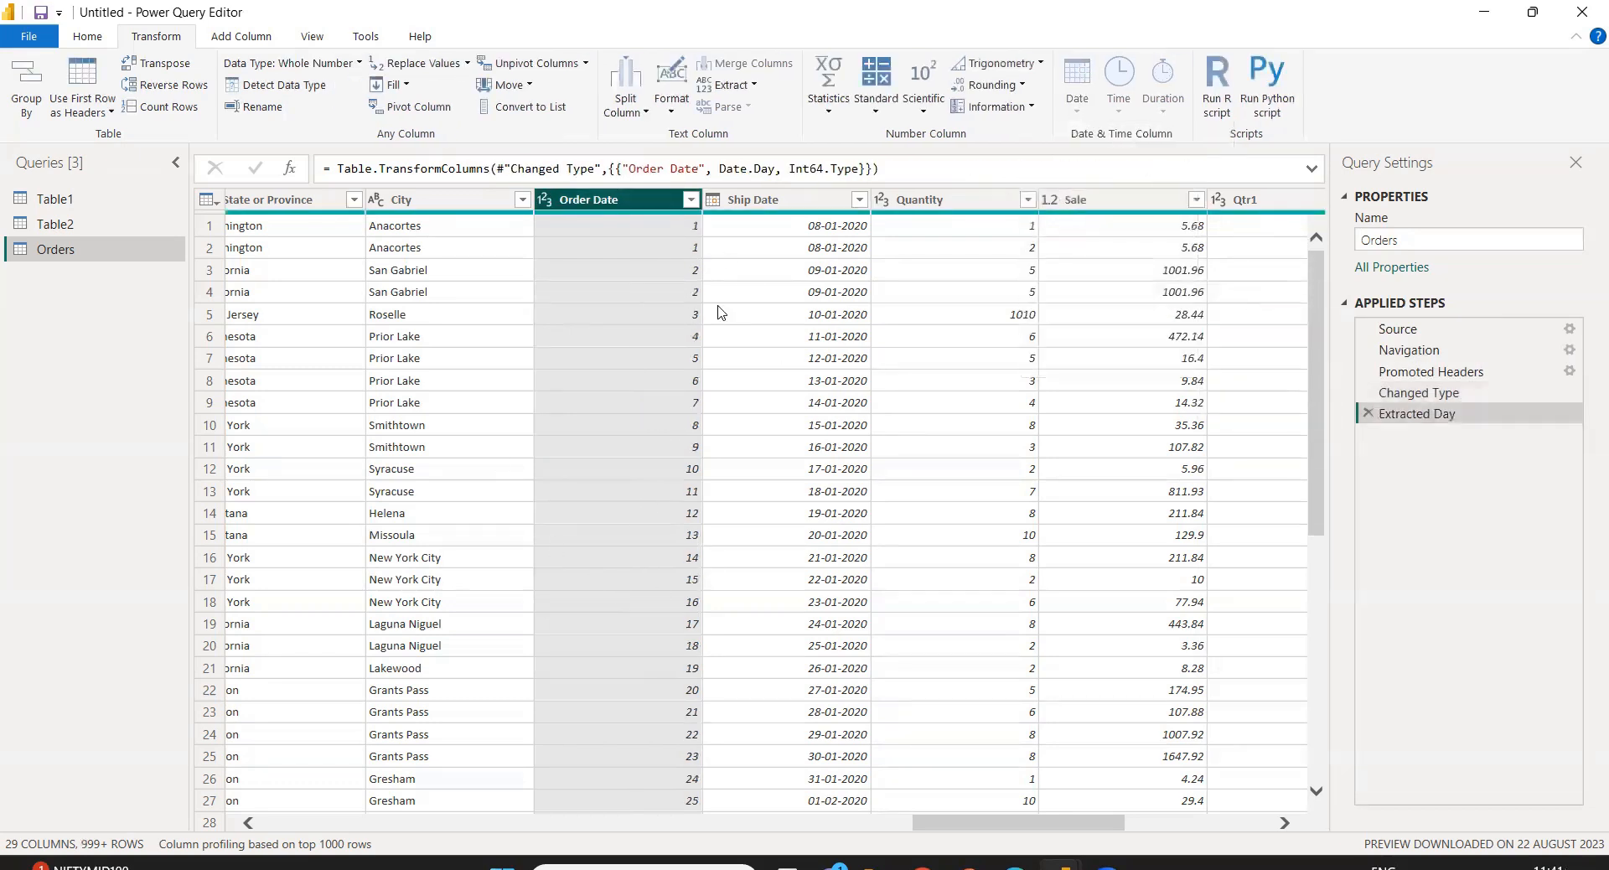
pyautogui.click(1368, 413)
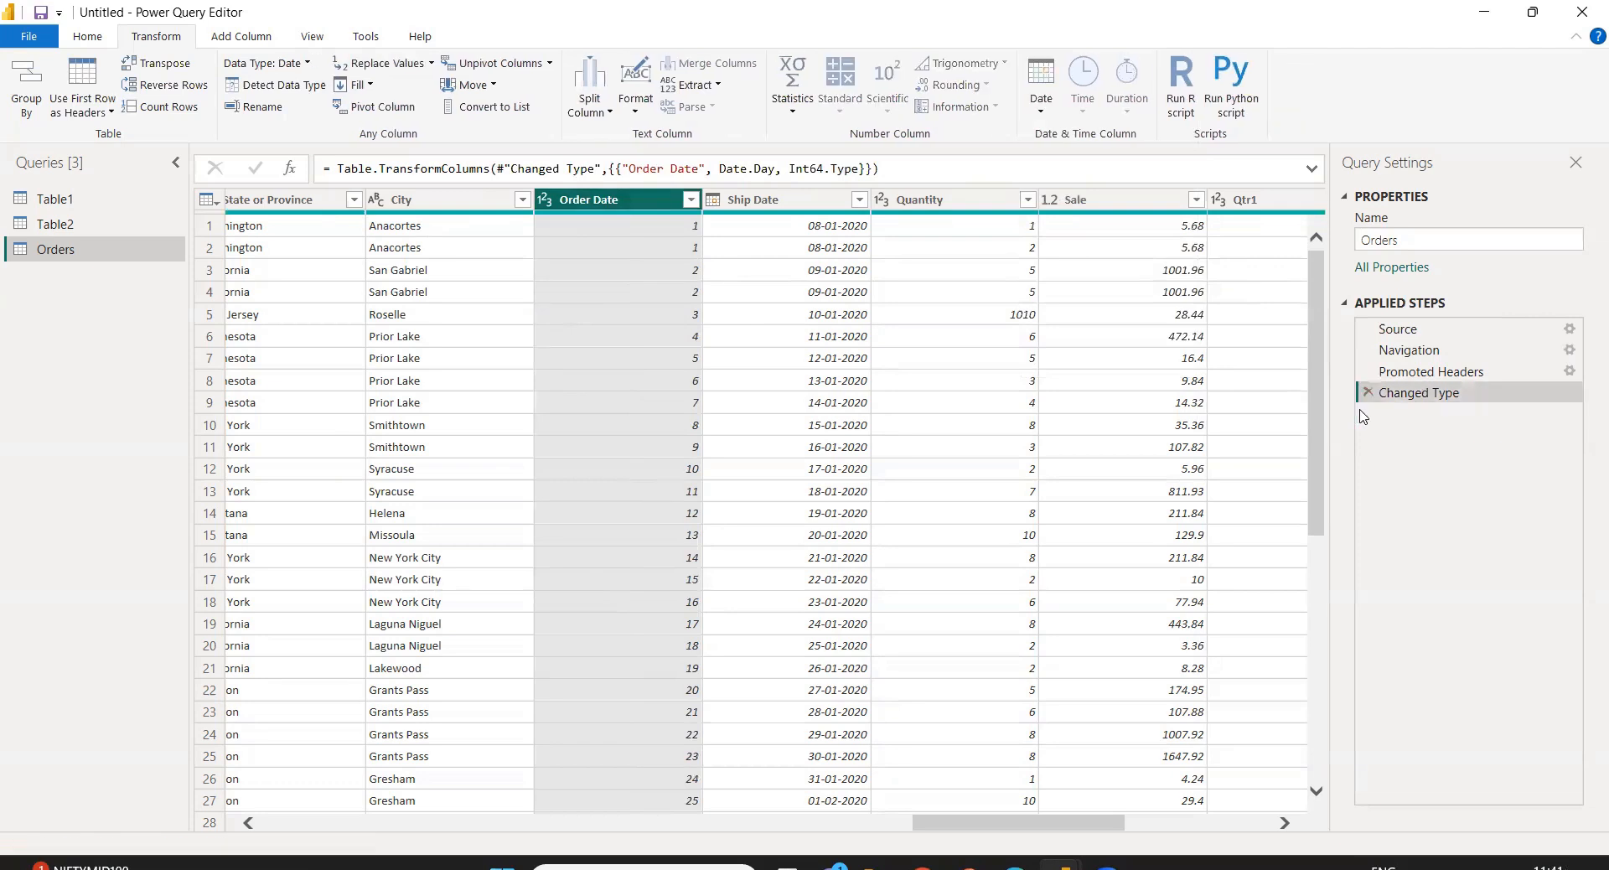
# Transform the Order Date column in the Orders query to the day of the week.
pyautogui.click(1041, 109)
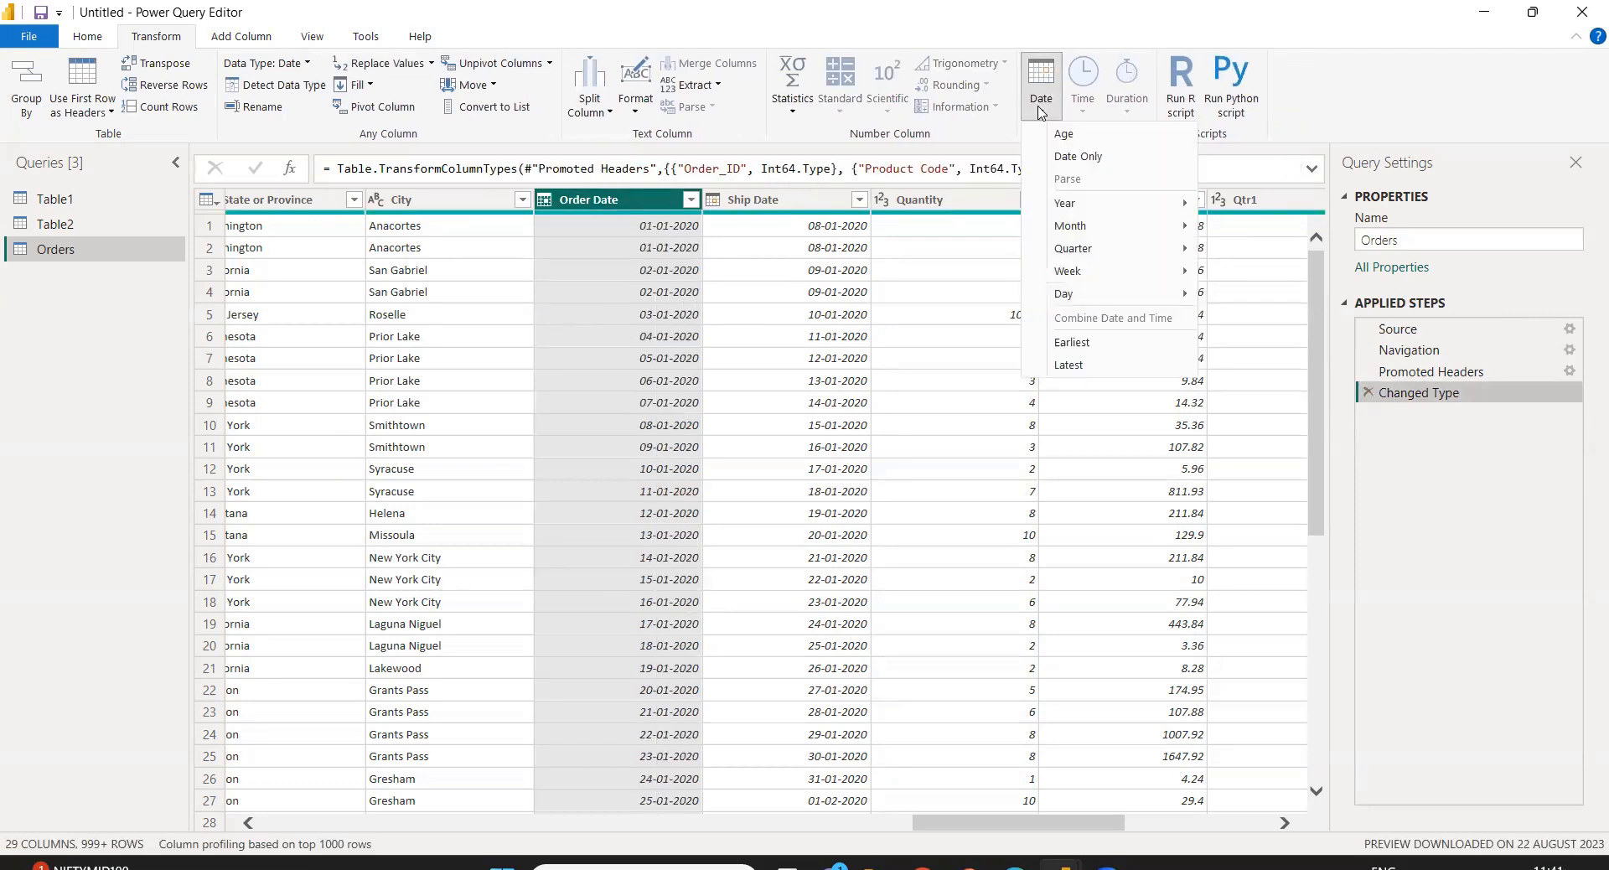
pyautogui.moveTo(1092, 293)
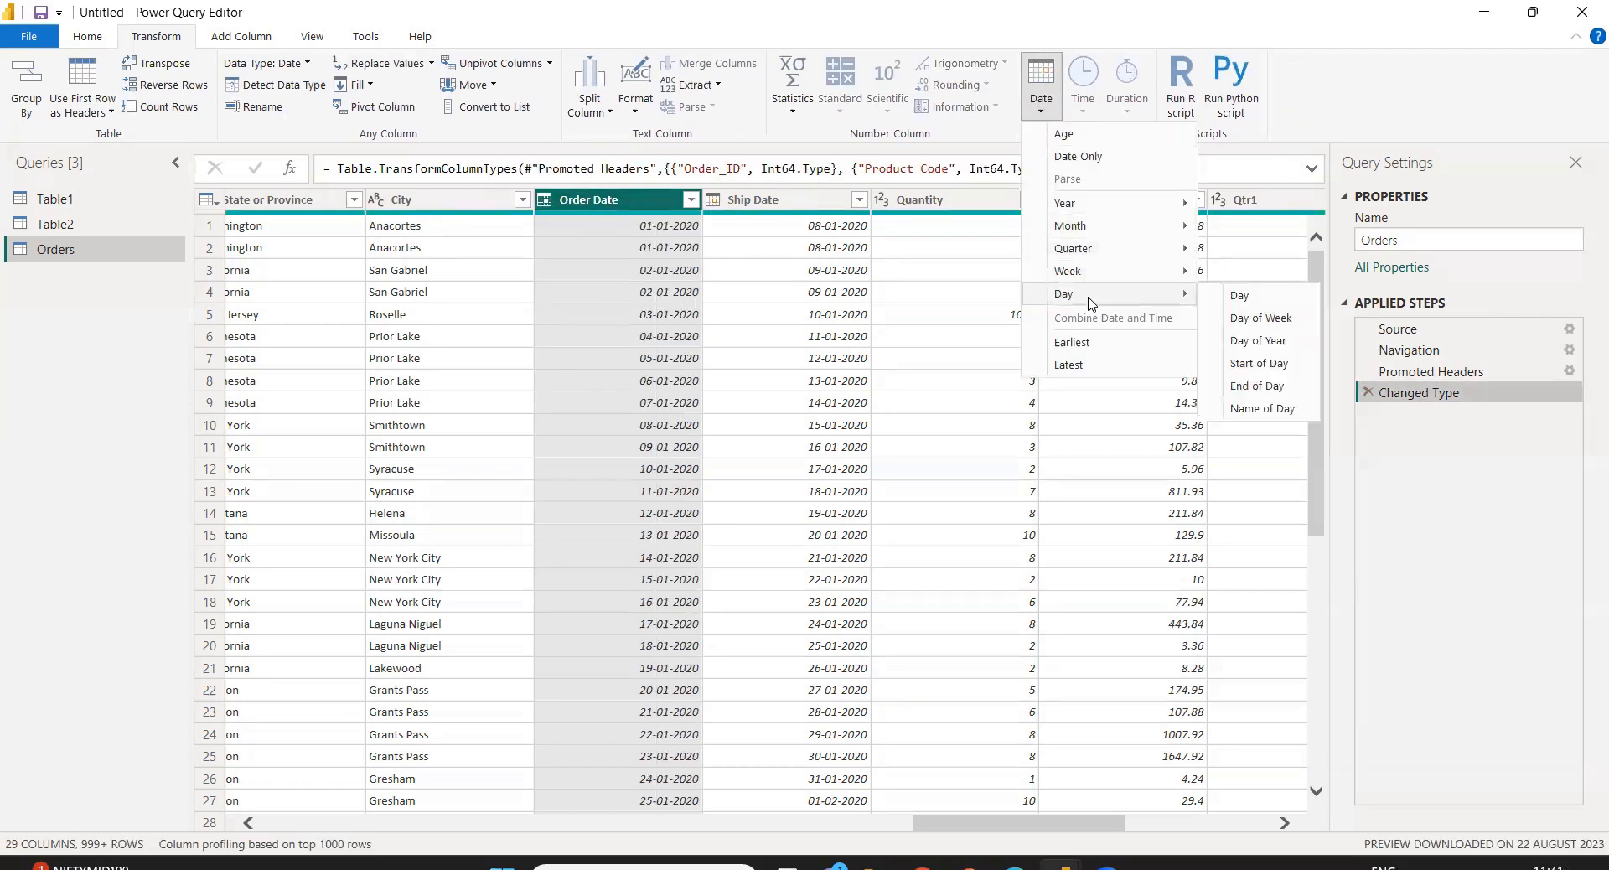
pyautogui.click(1284, 320)
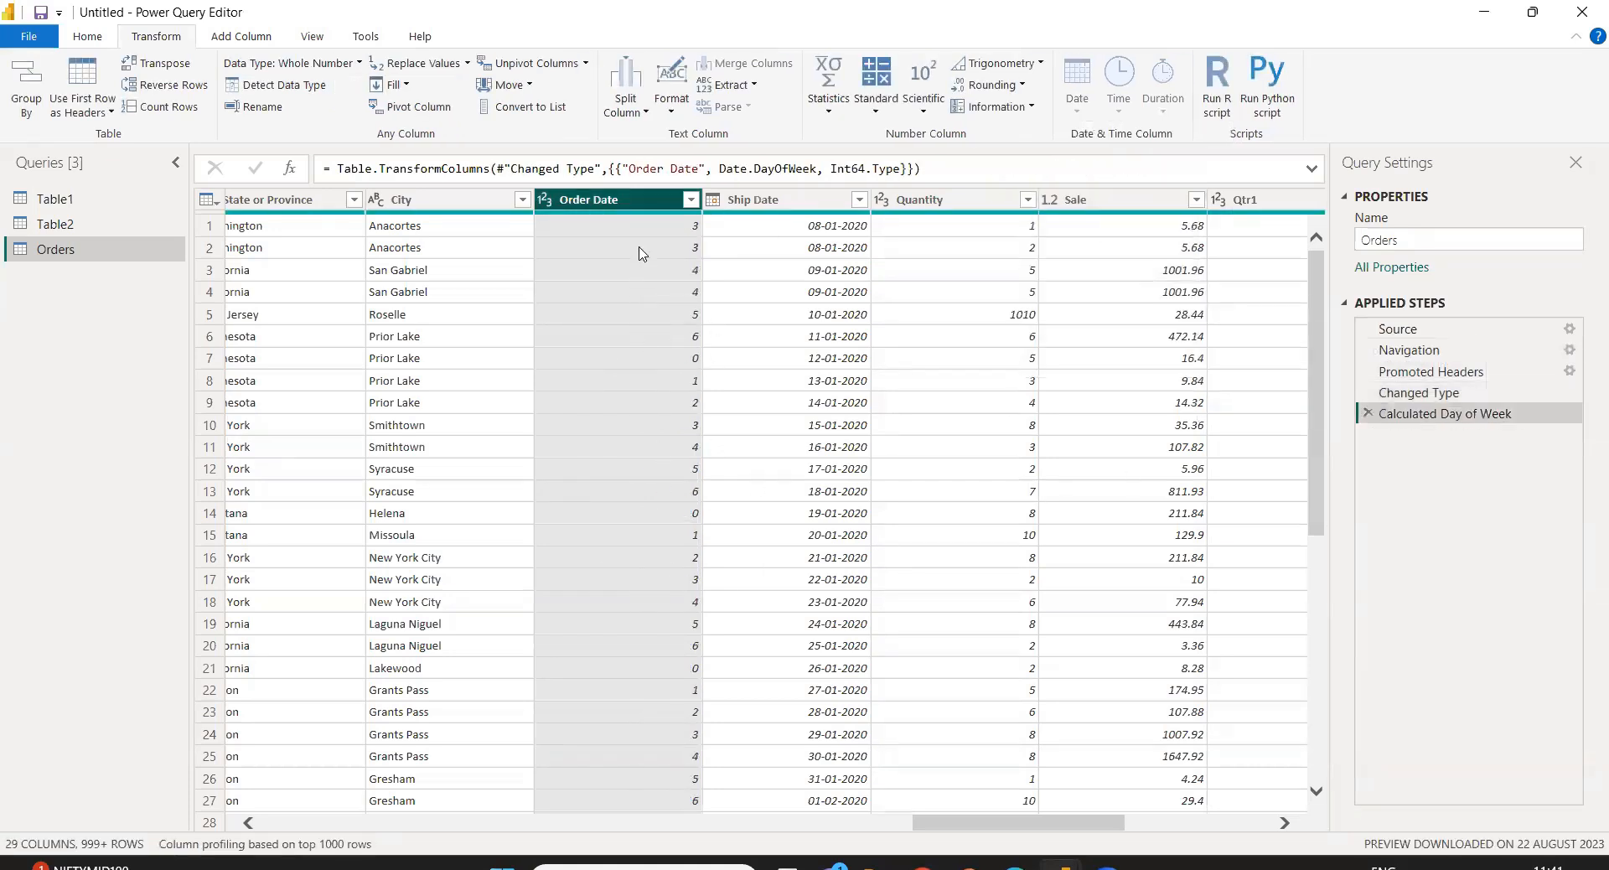
# Check the distinct day-of-week values in the Order Date column, and remove the day-of-week applied step.
pyautogui.click(691, 199)
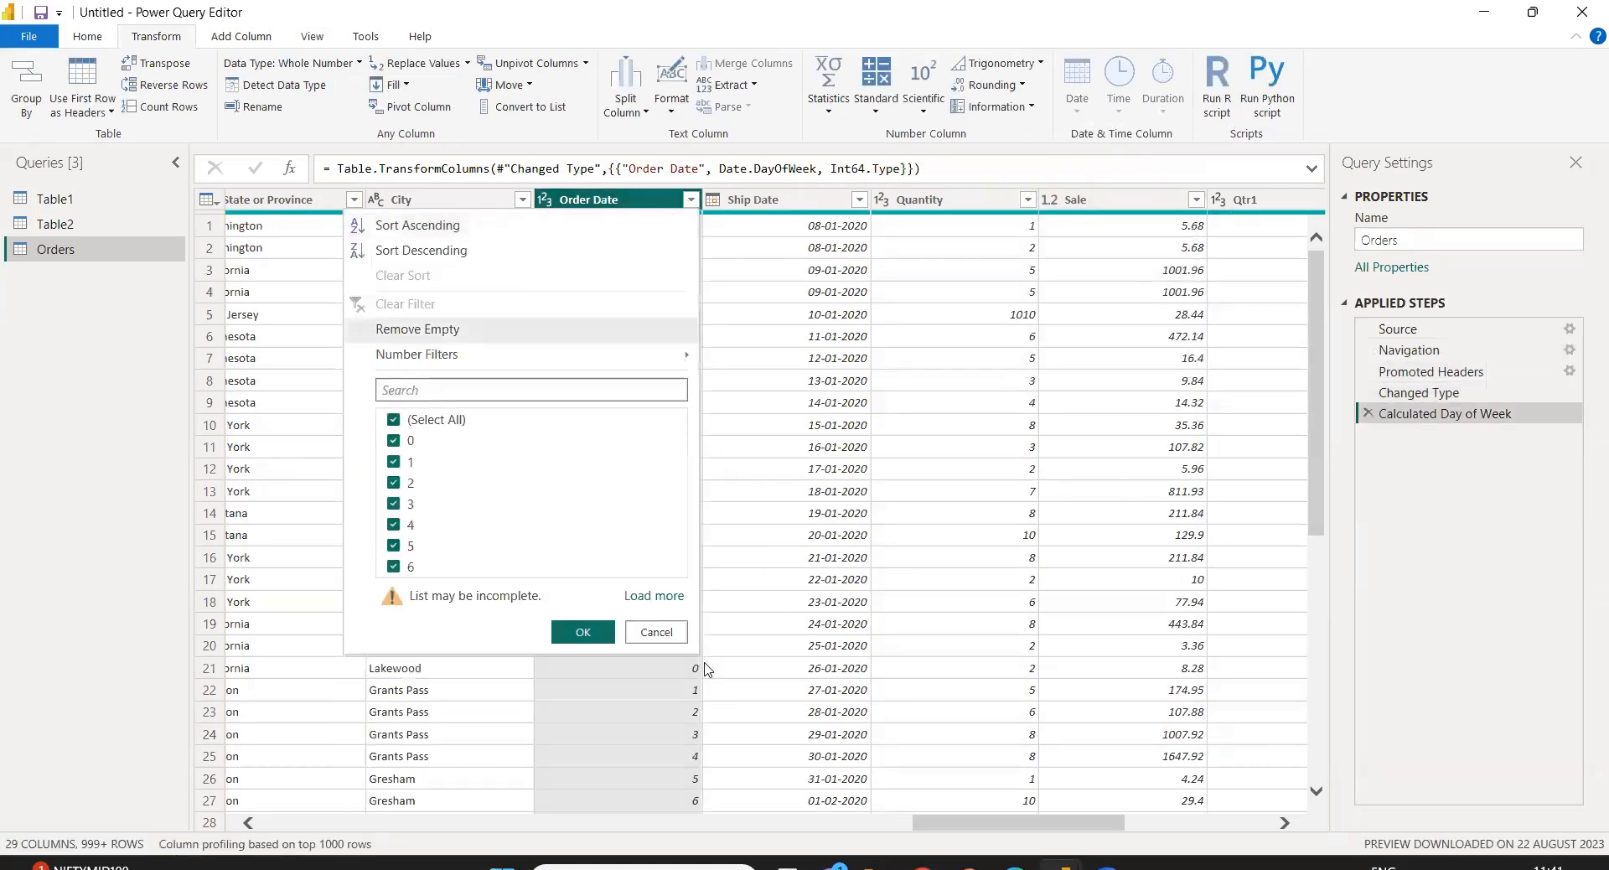
pyautogui.click(657, 631)
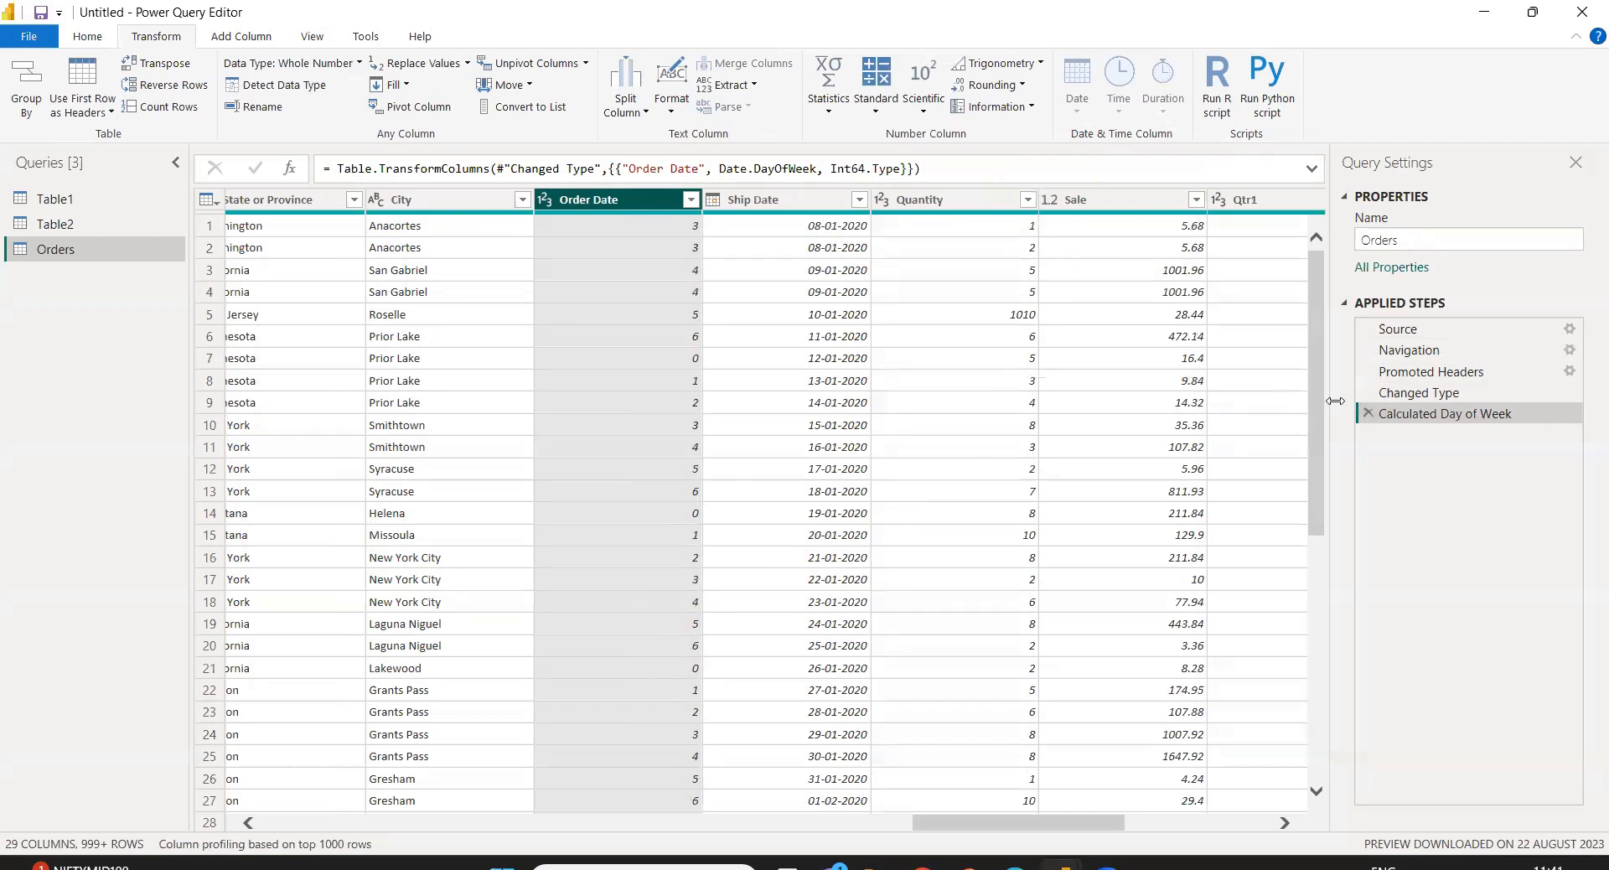
pyautogui.click(1368, 413)
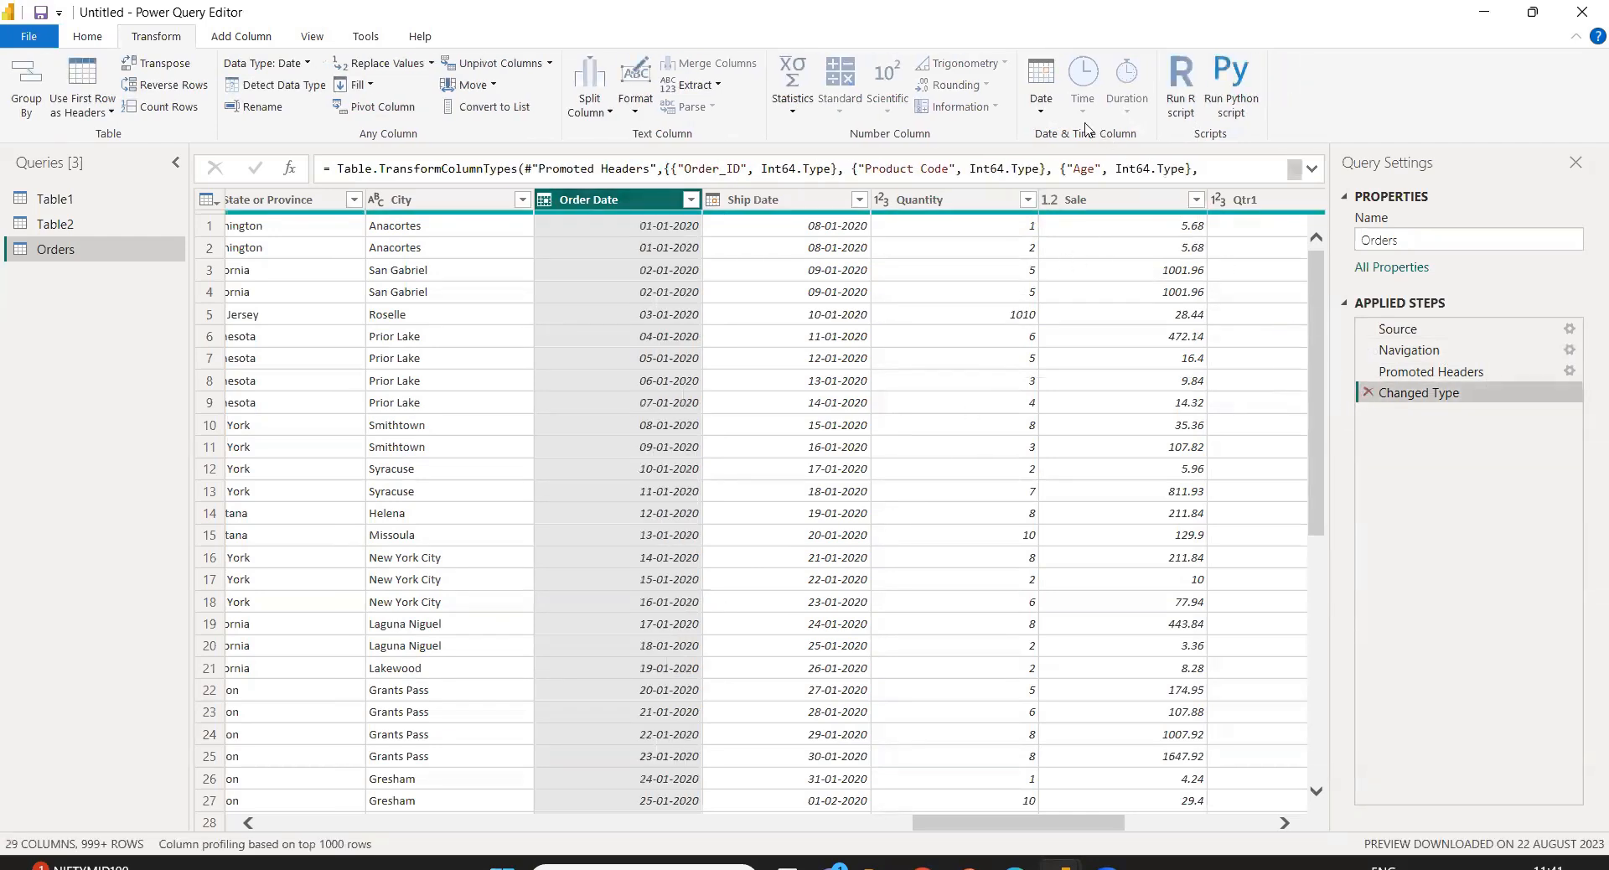
# Transform the Order Date column to the day of the year, and remove the resulting applied step.
pyautogui.click(1041, 88)
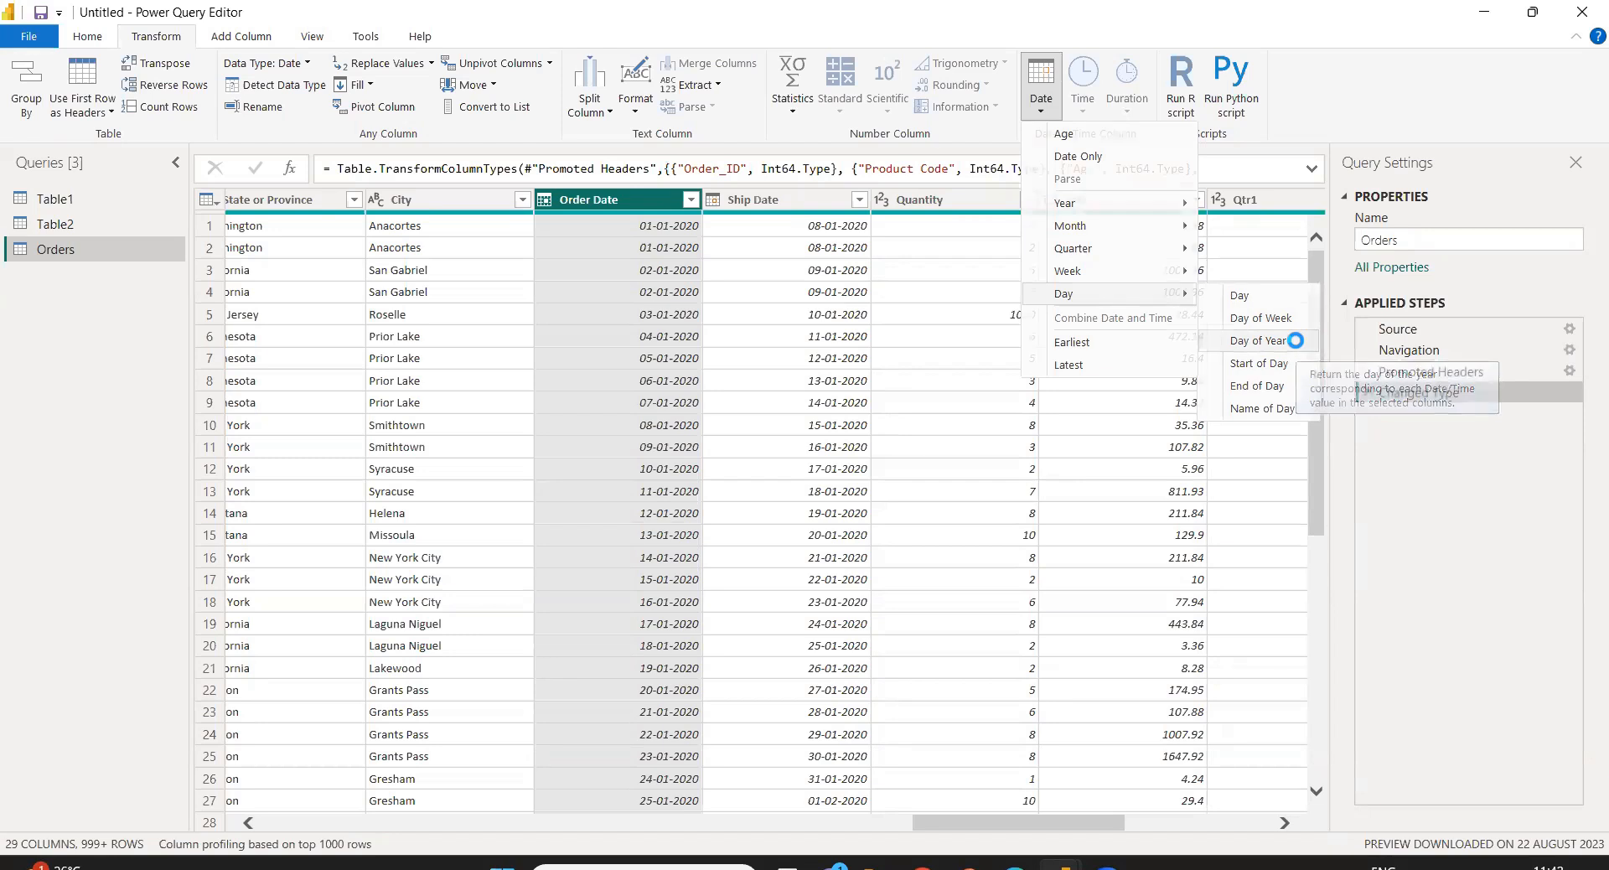
pyautogui.click(1299, 343)
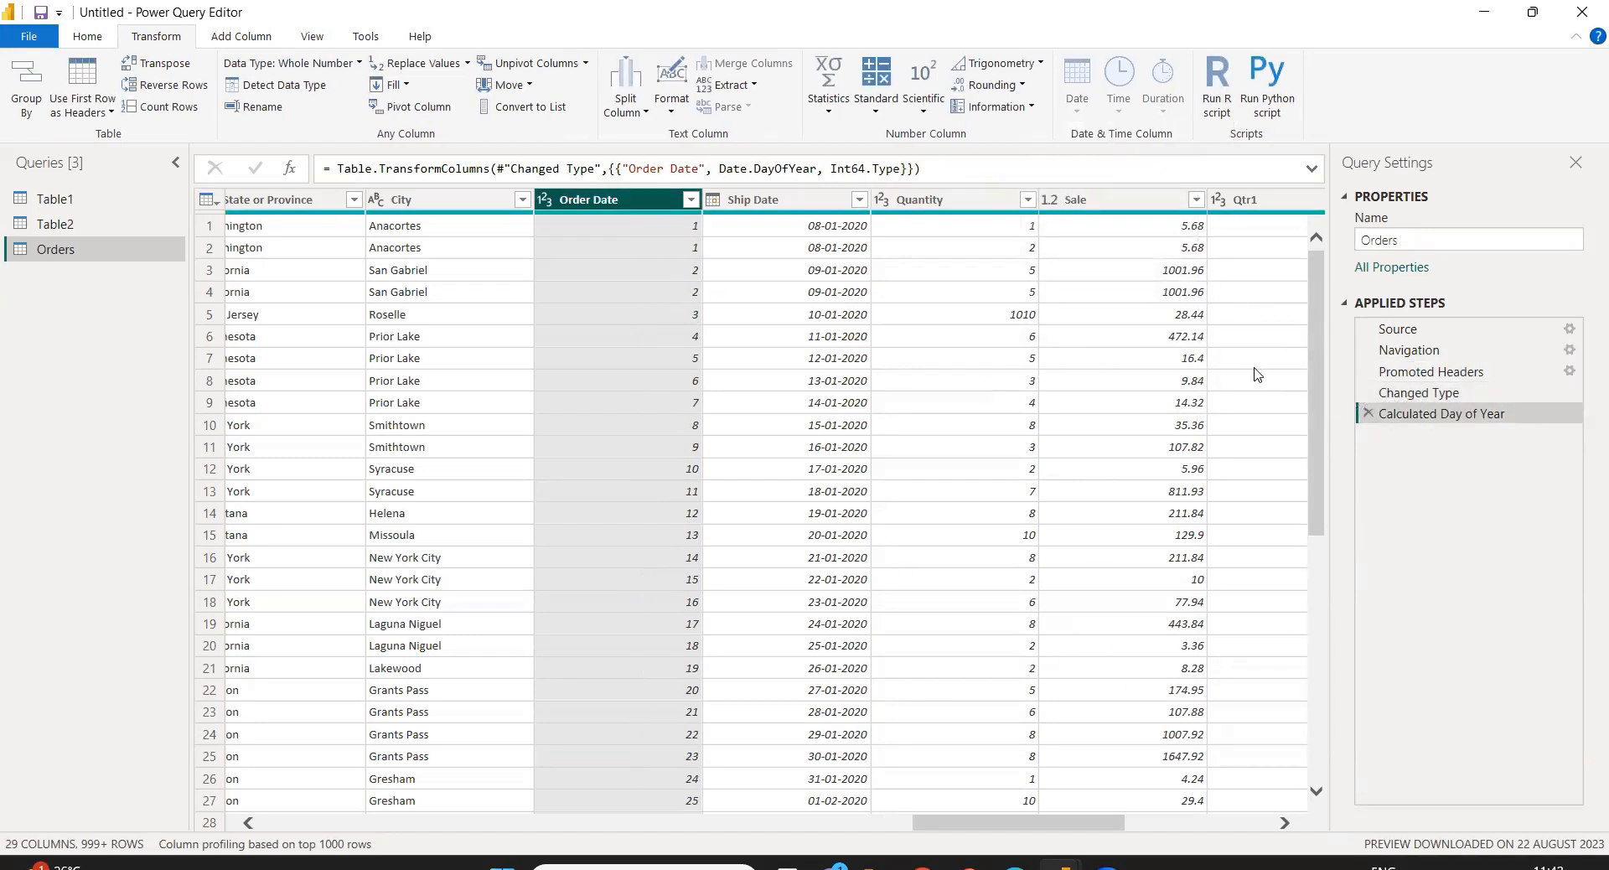
pyautogui.click(1368, 413)
# Transform the Order Date column to the name of the day, and remove the resulting applied step.
pyautogui.click(1041, 99)
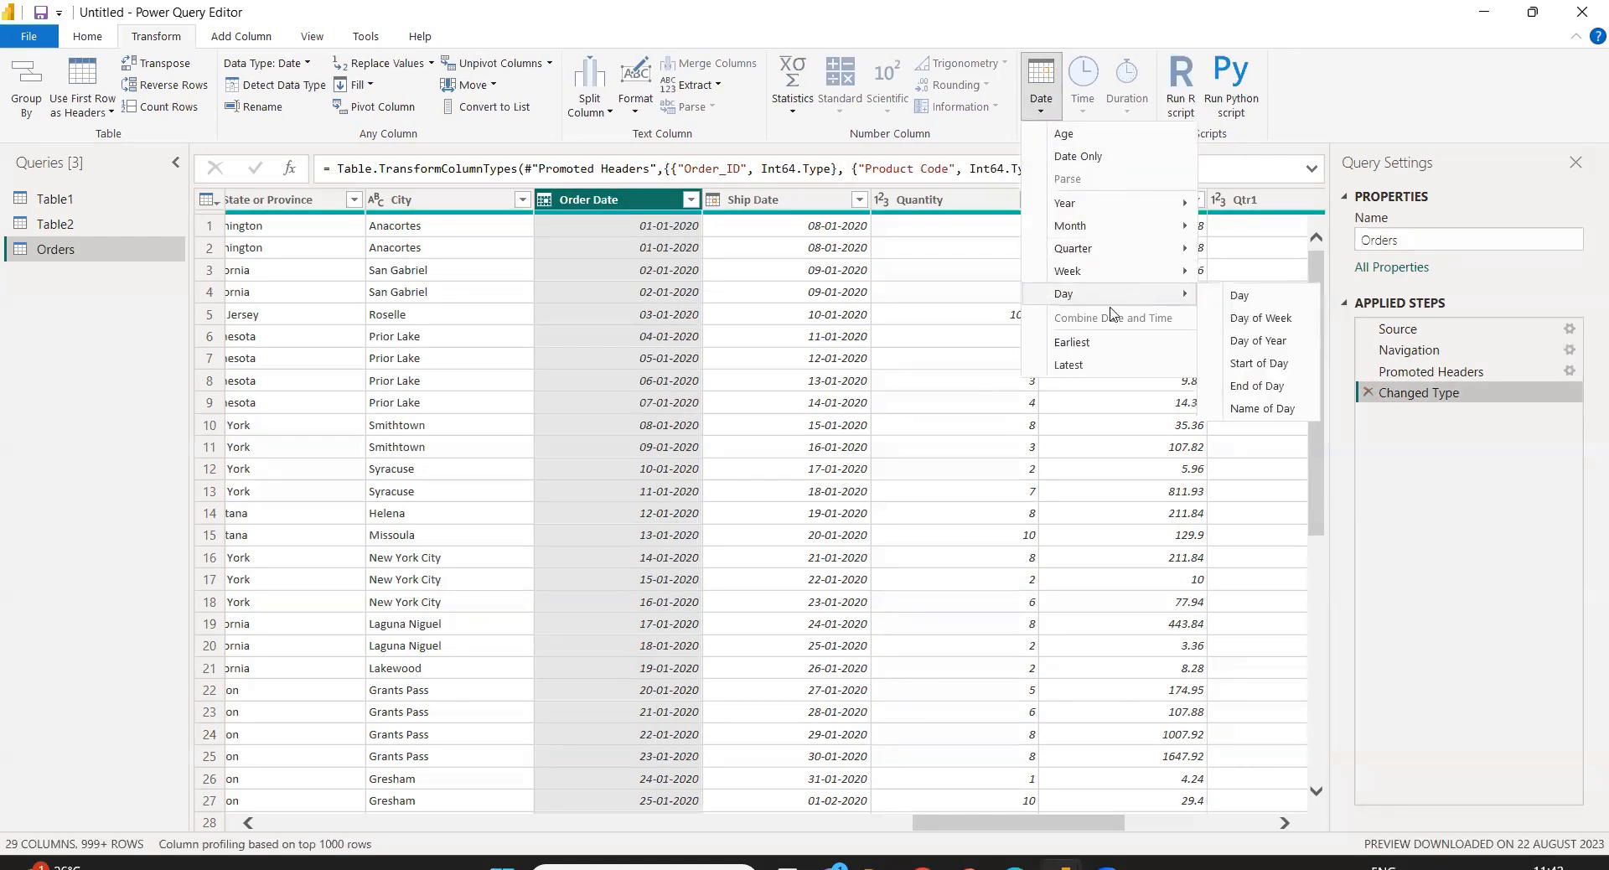
pyautogui.moveTo(1193, 298)
pyautogui.click(1264, 408)
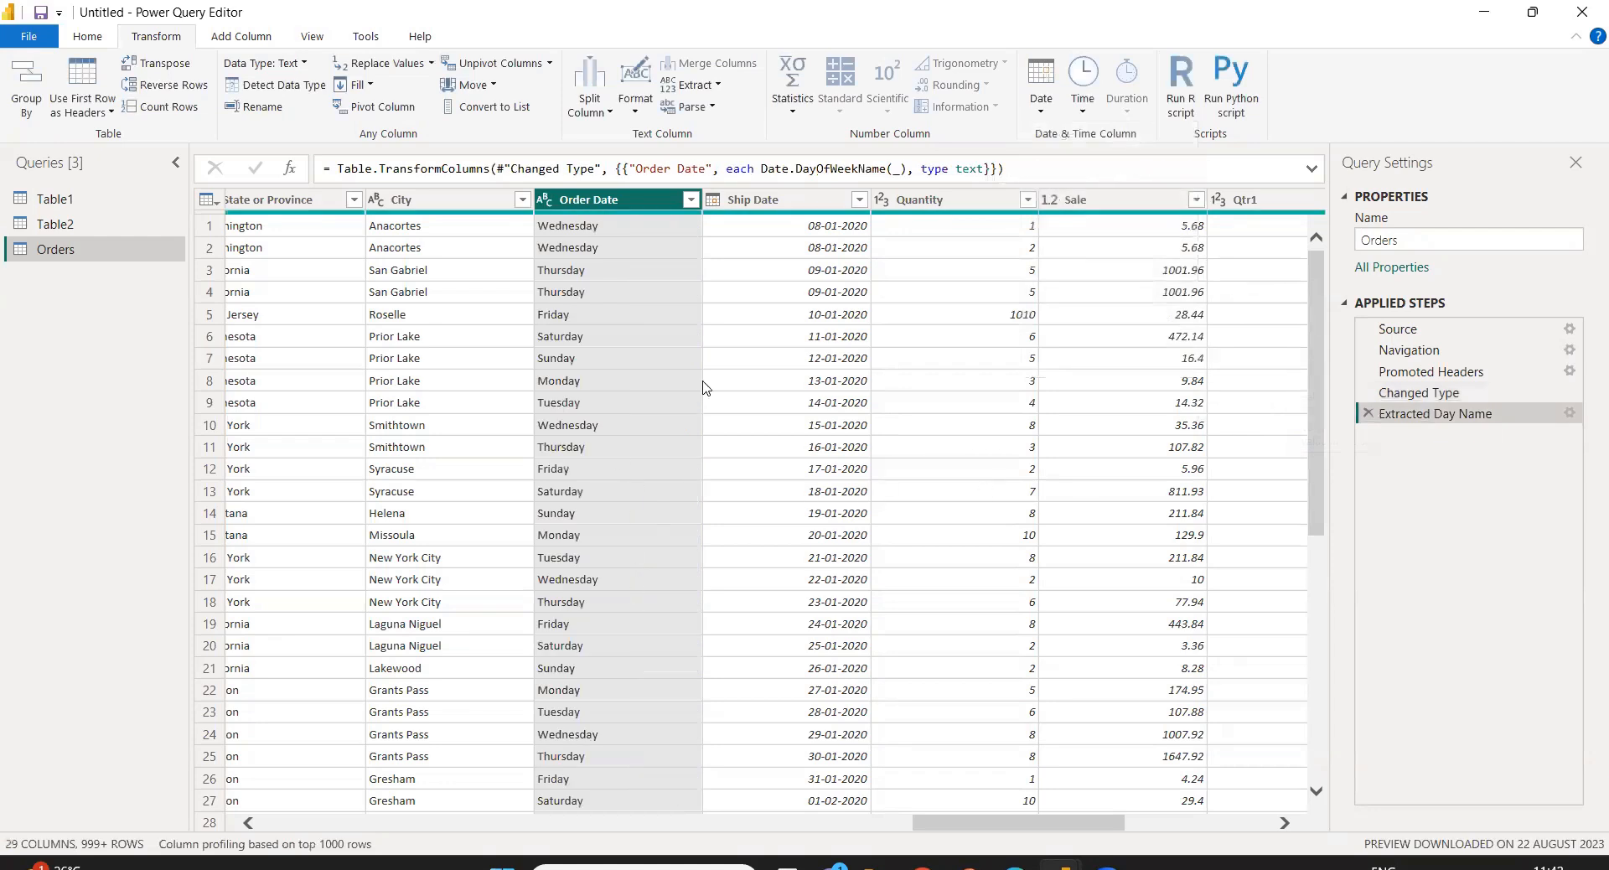
pyautogui.click(1367, 413)
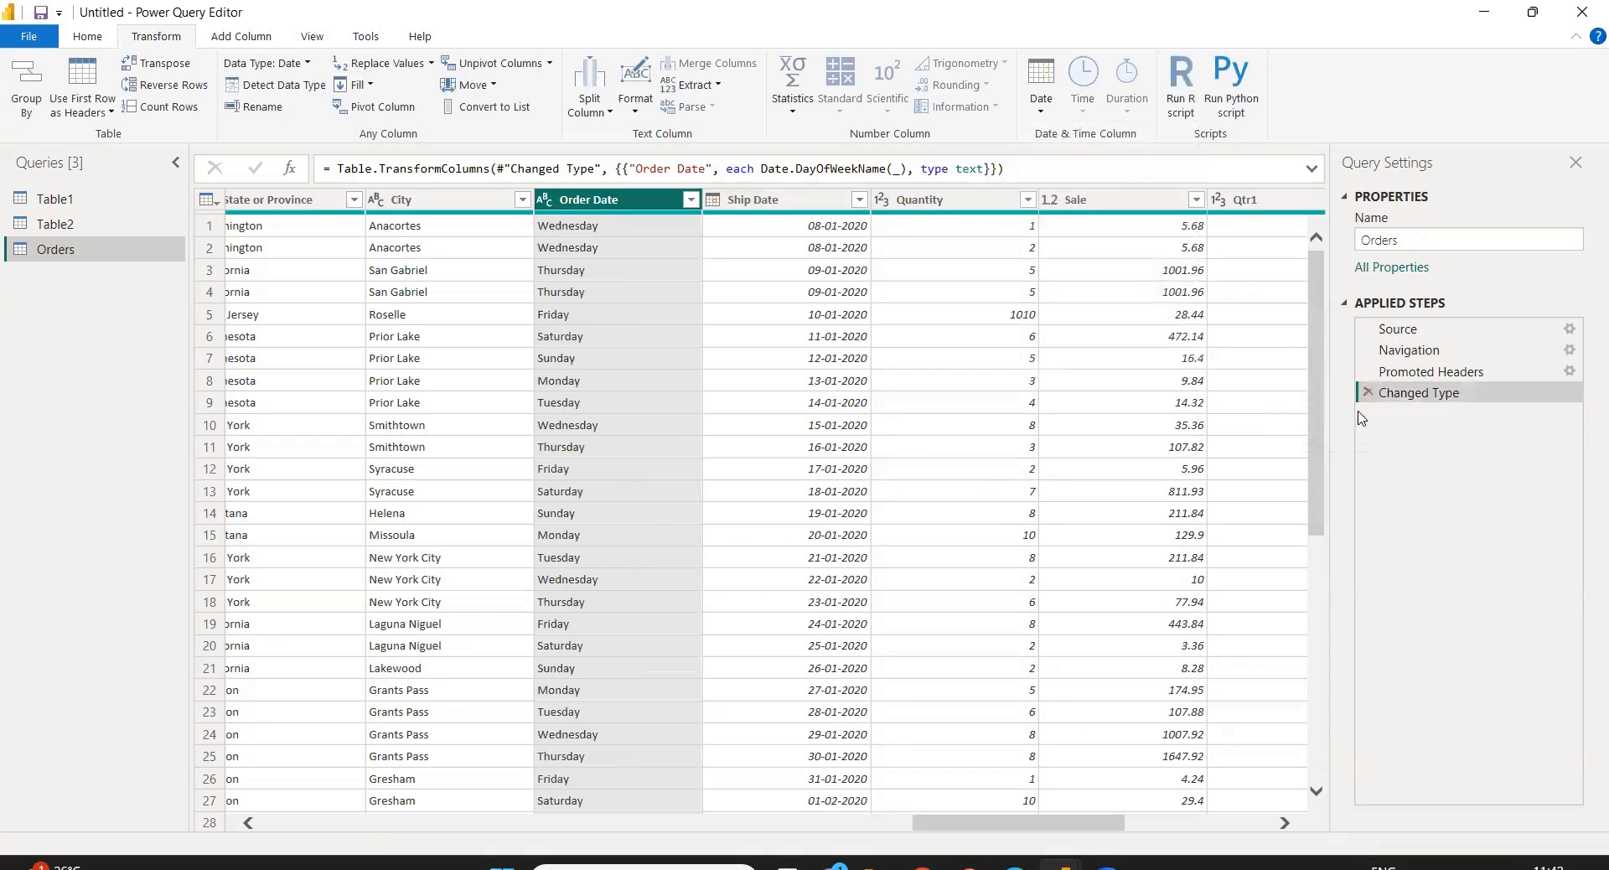
# Add a new date-only column from the IN_Time column in the Table2 query.
pyautogui.click(1051, 112)
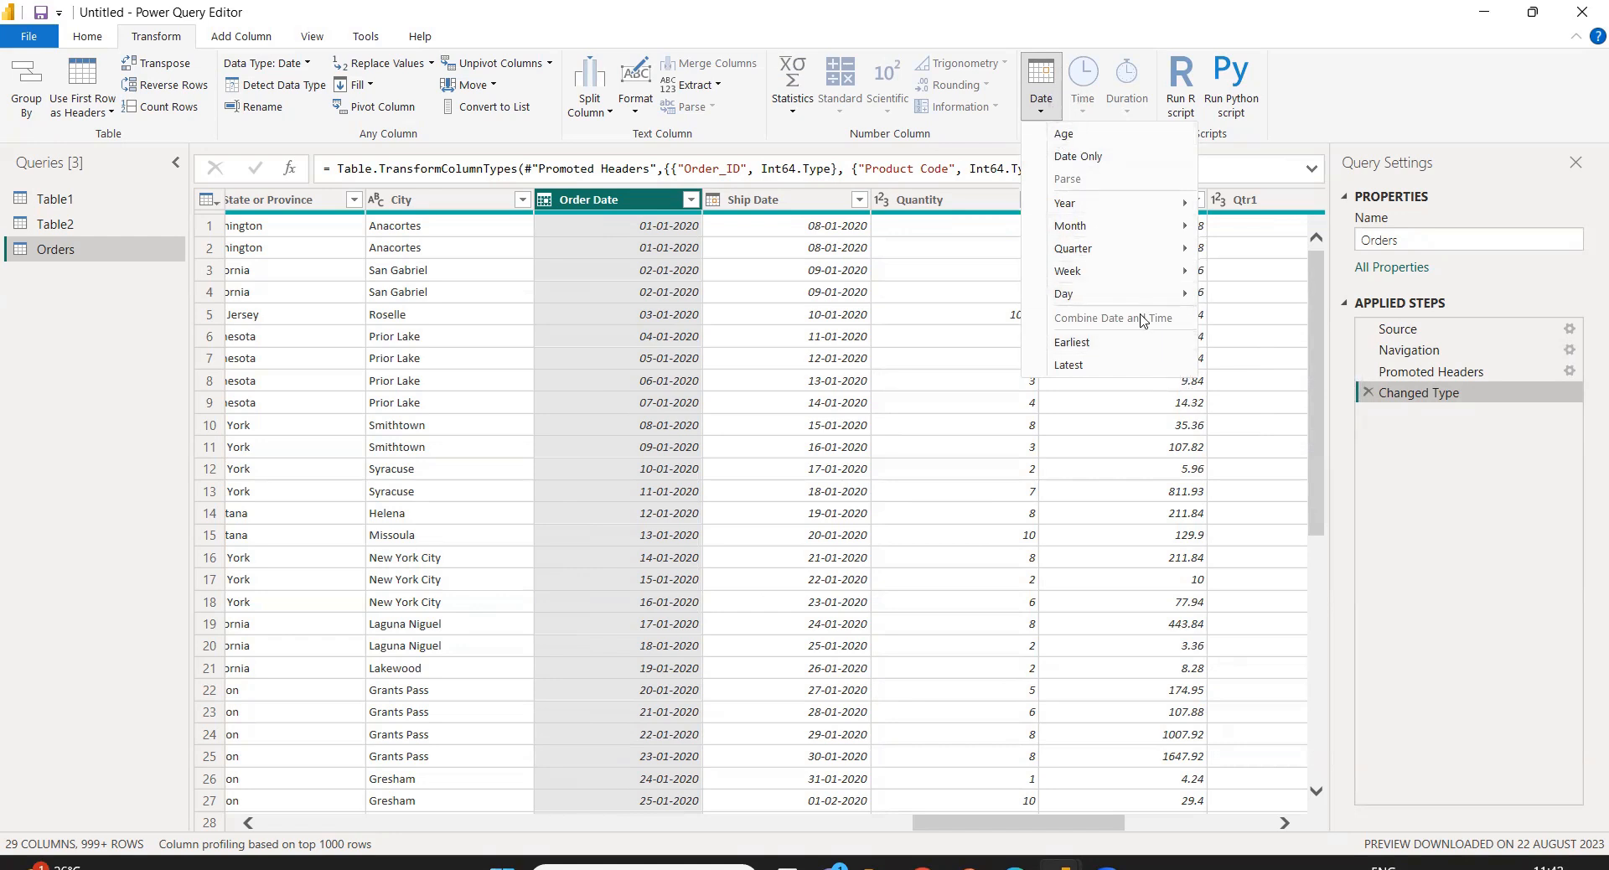
pyautogui.click(96, 206)
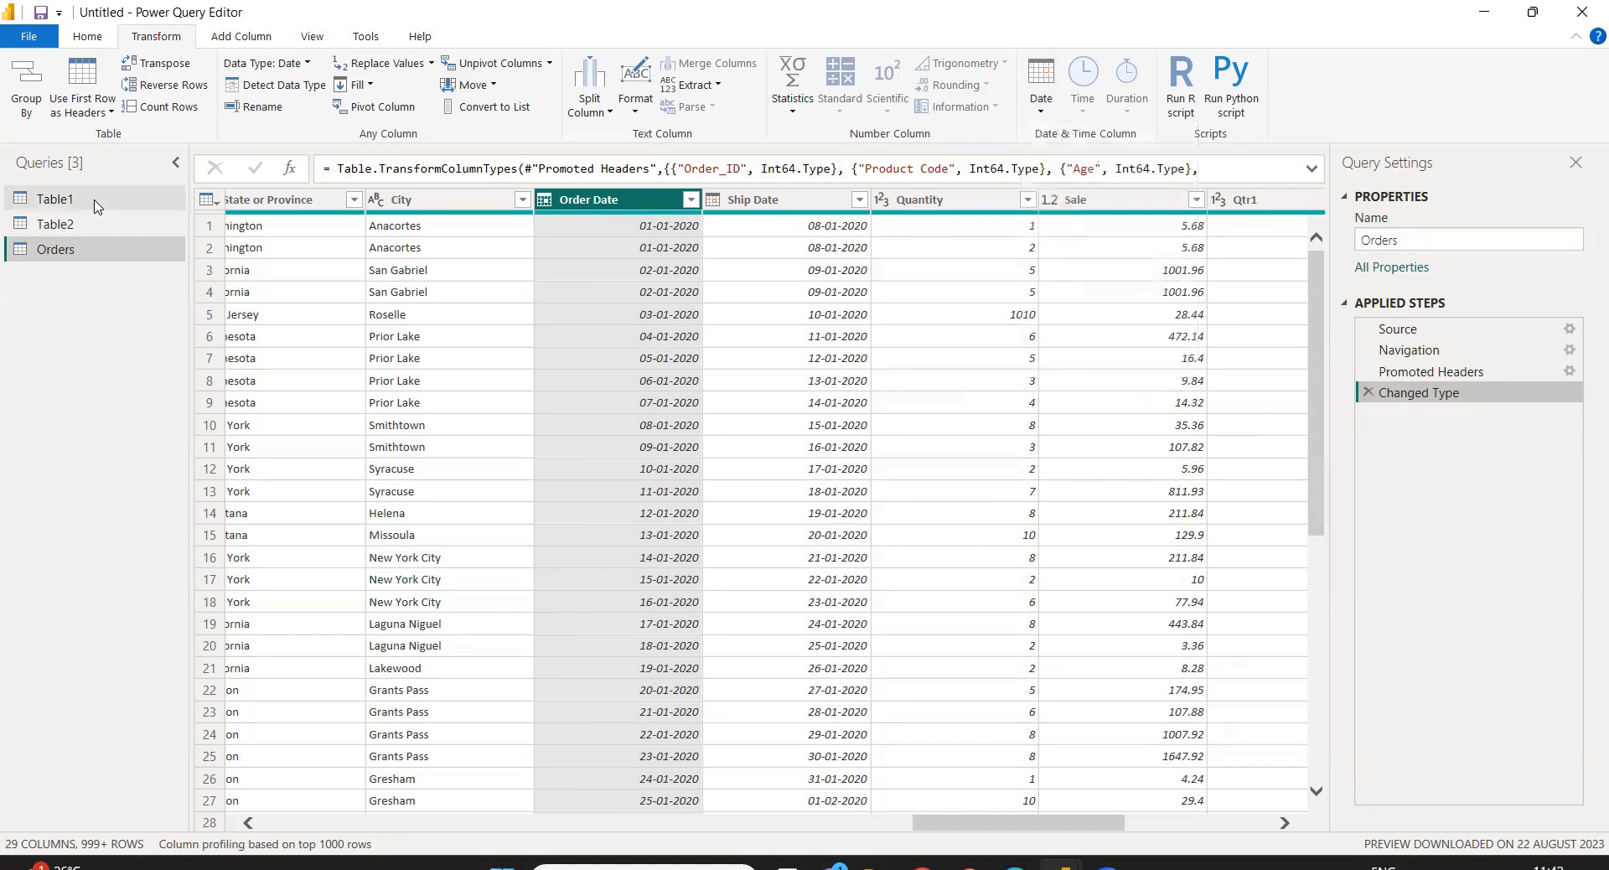
pyautogui.click(97, 206)
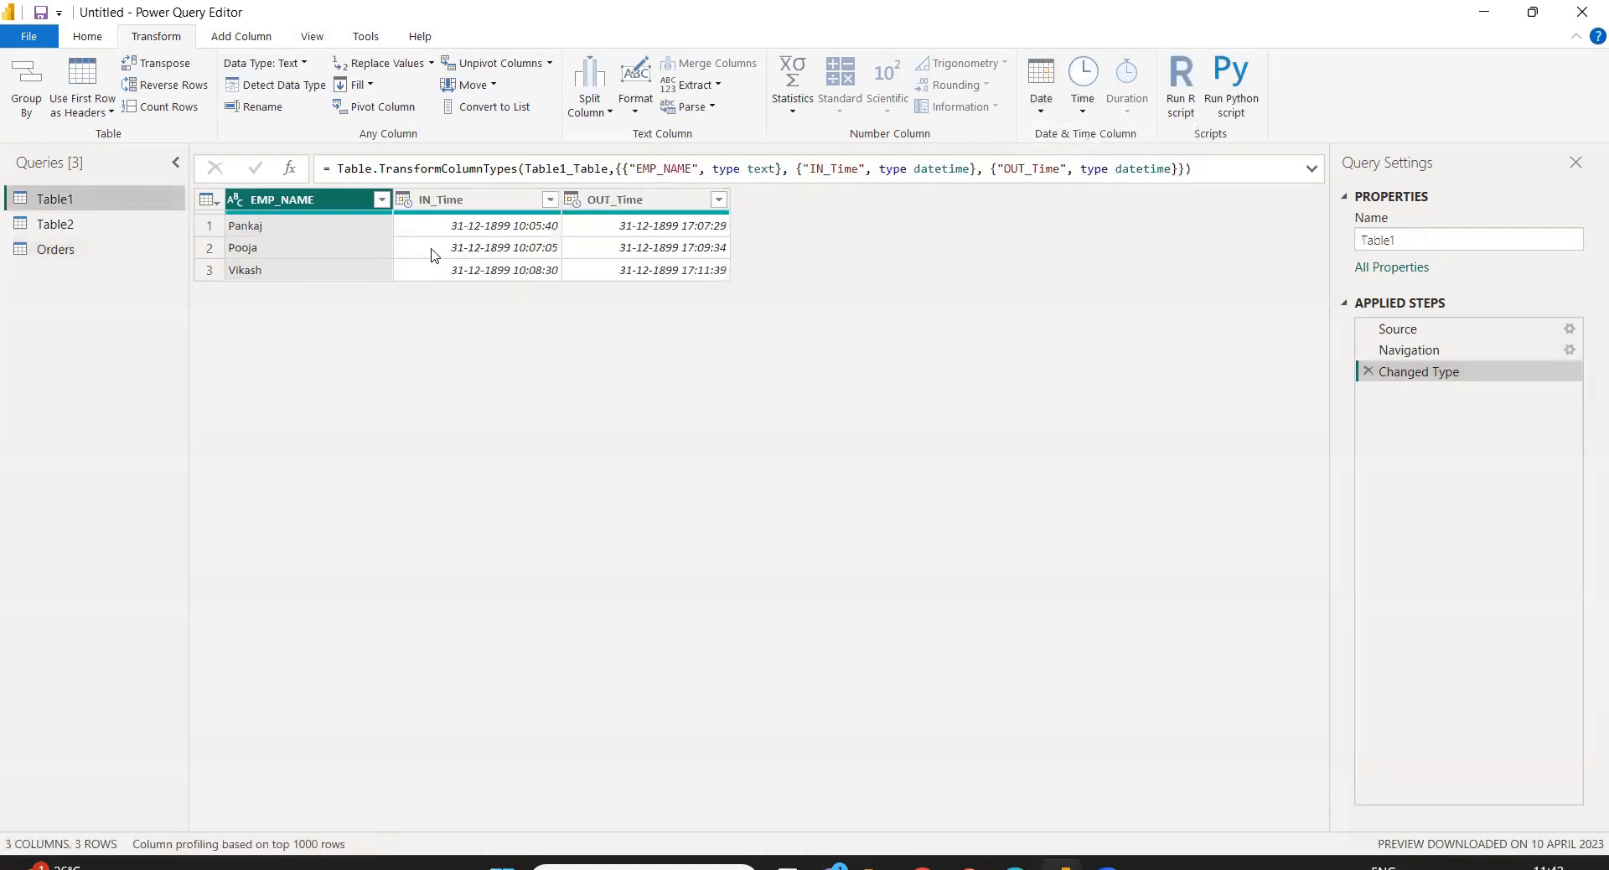
pyautogui.click(94, 226)
pyautogui.click(473, 201)
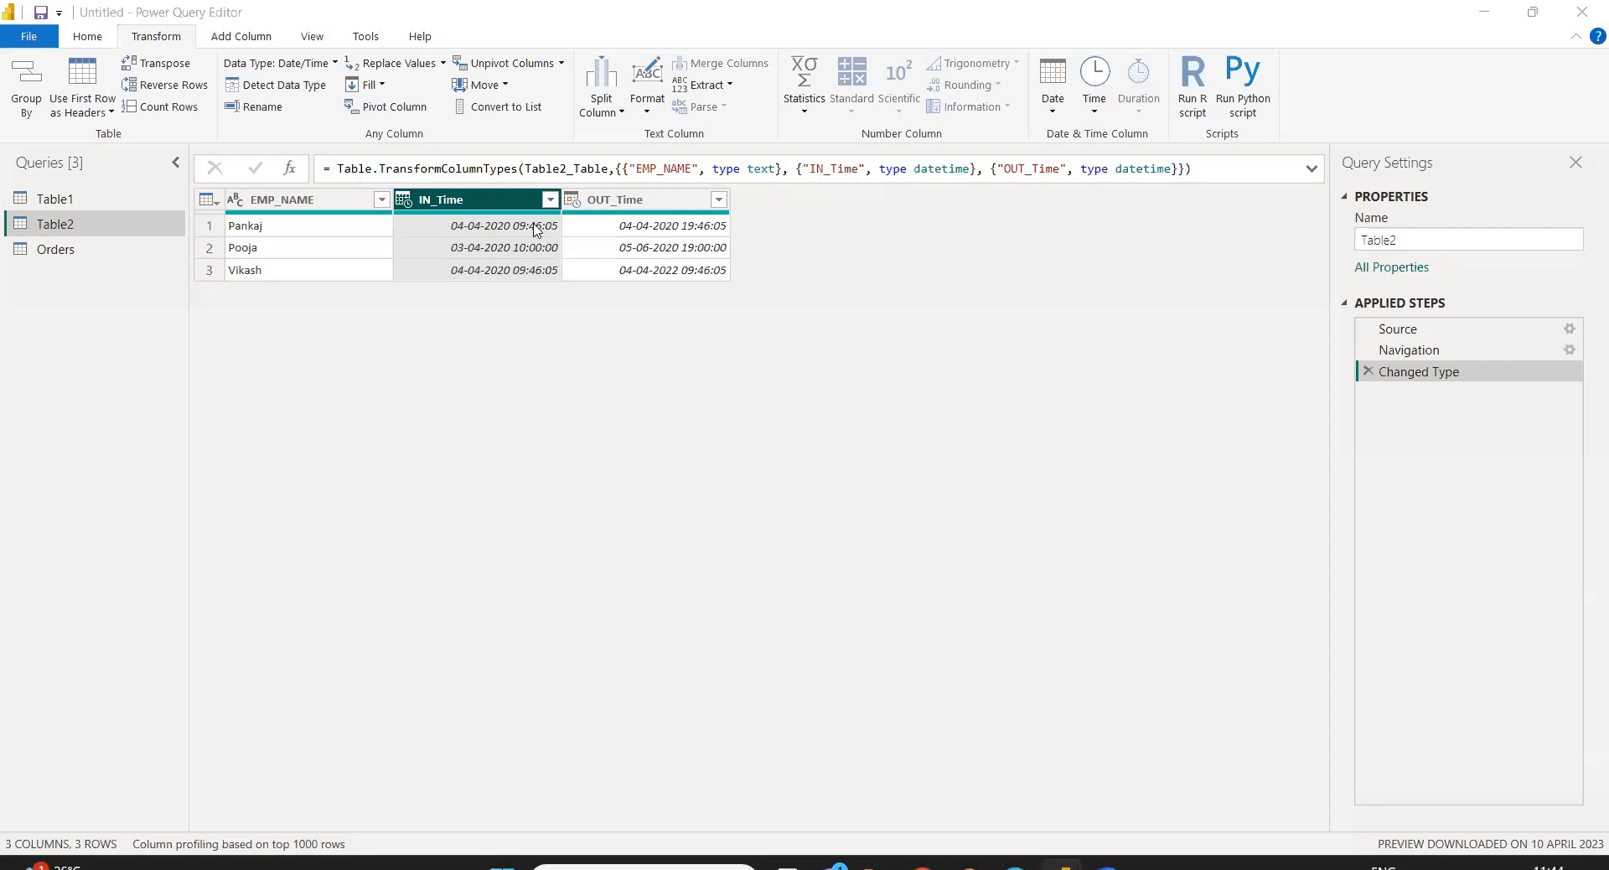
pyautogui.click(277, 41)
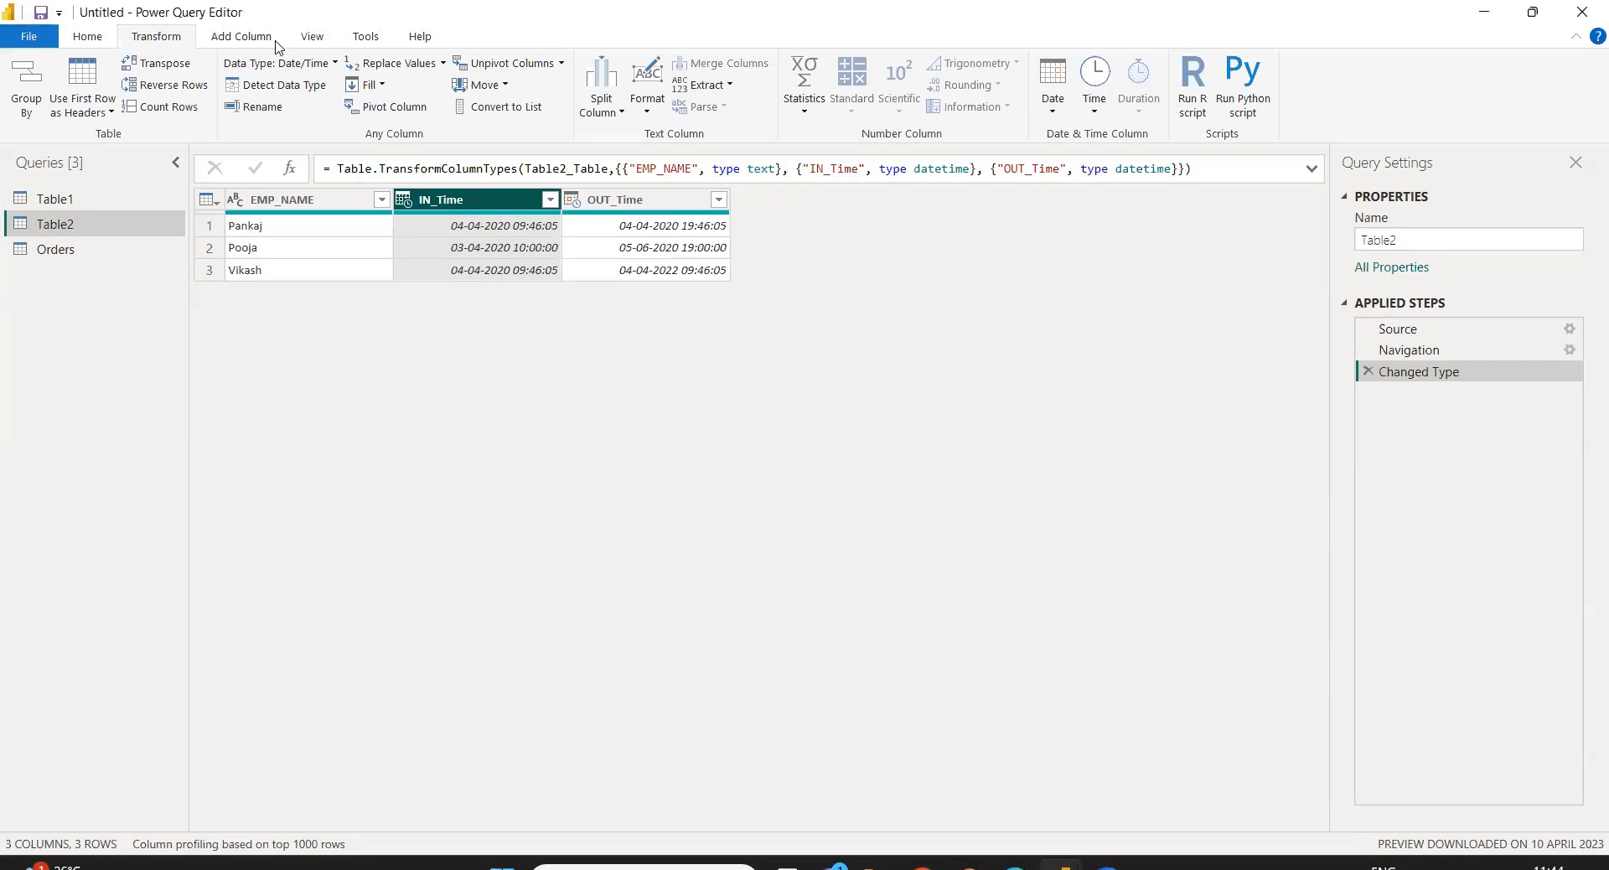
pyautogui.click(251, 36)
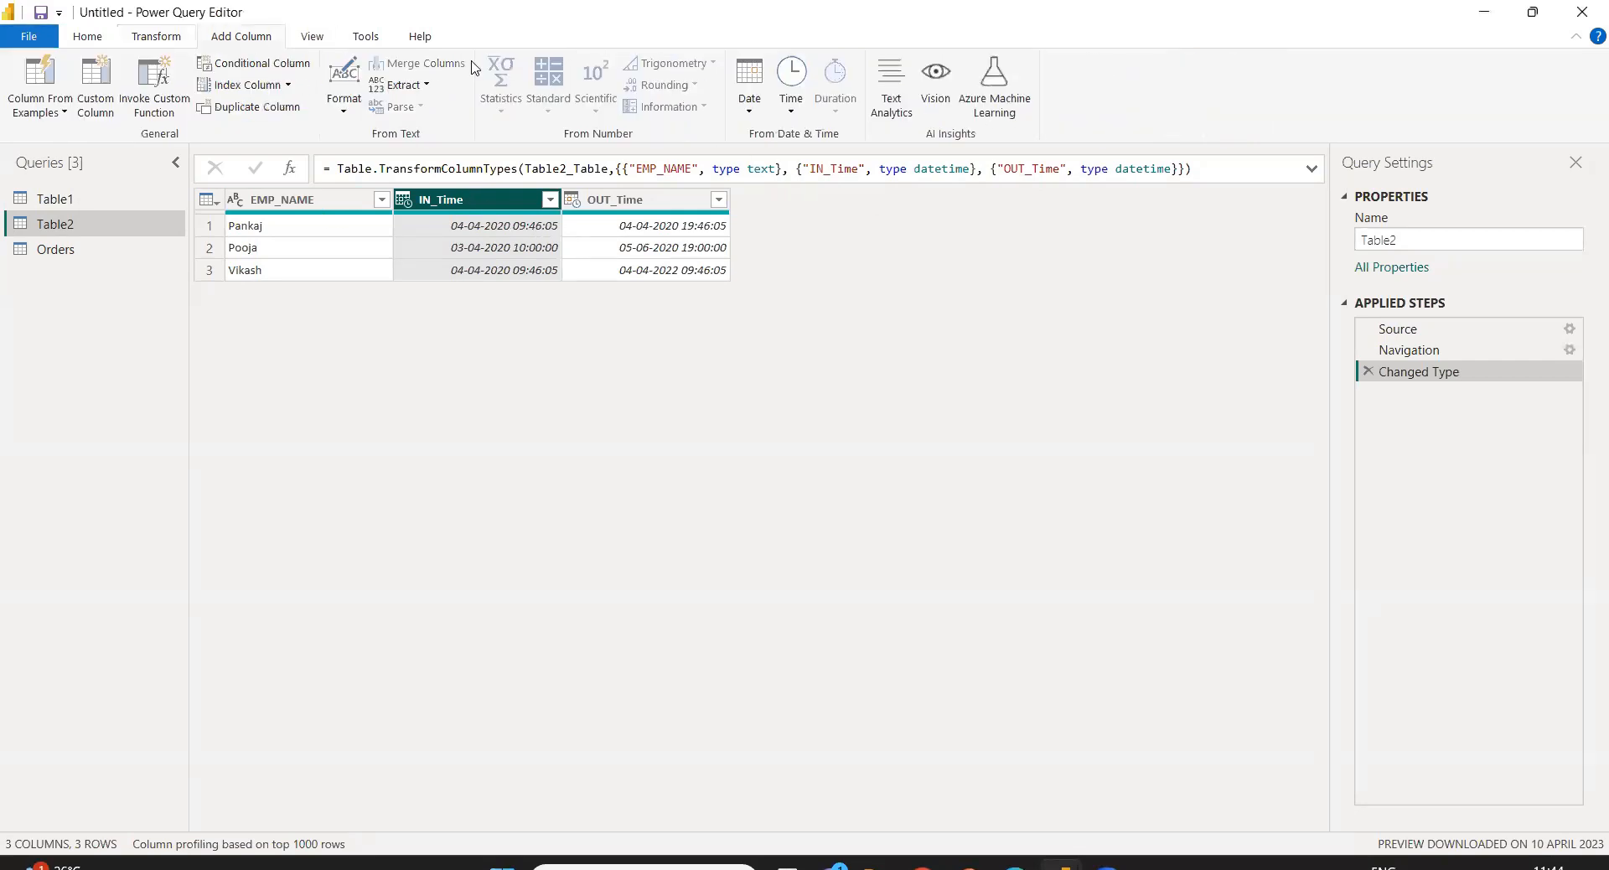
pyautogui.click(759, 122)
pyautogui.click(776, 54)
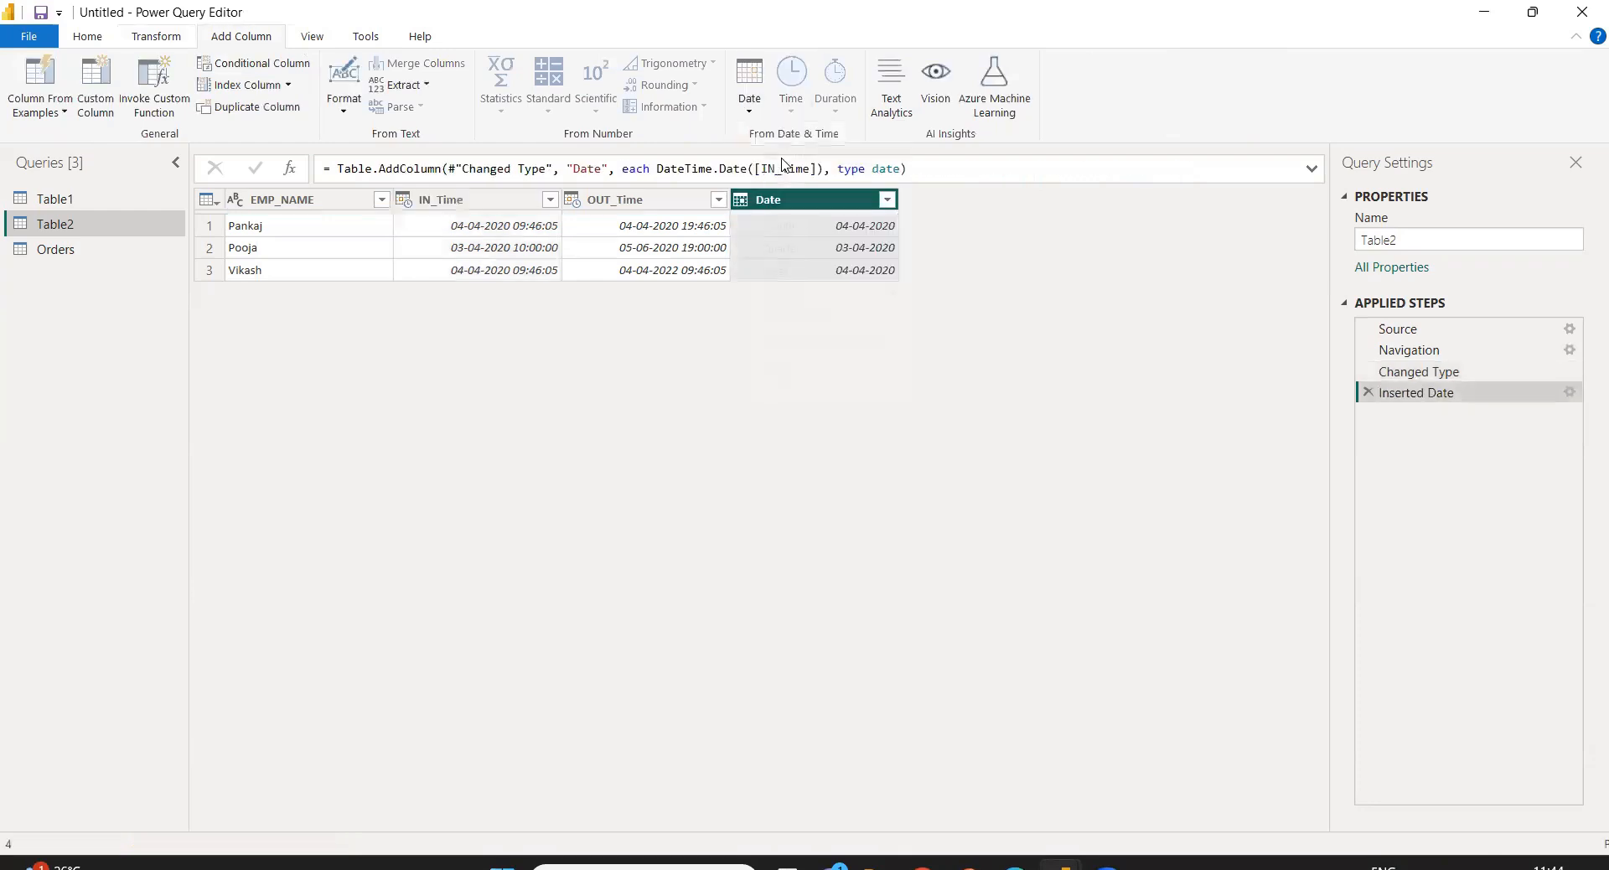
# Add a new time-only column from the IN_Time column in Table2.
pyautogui.click(506, 202)
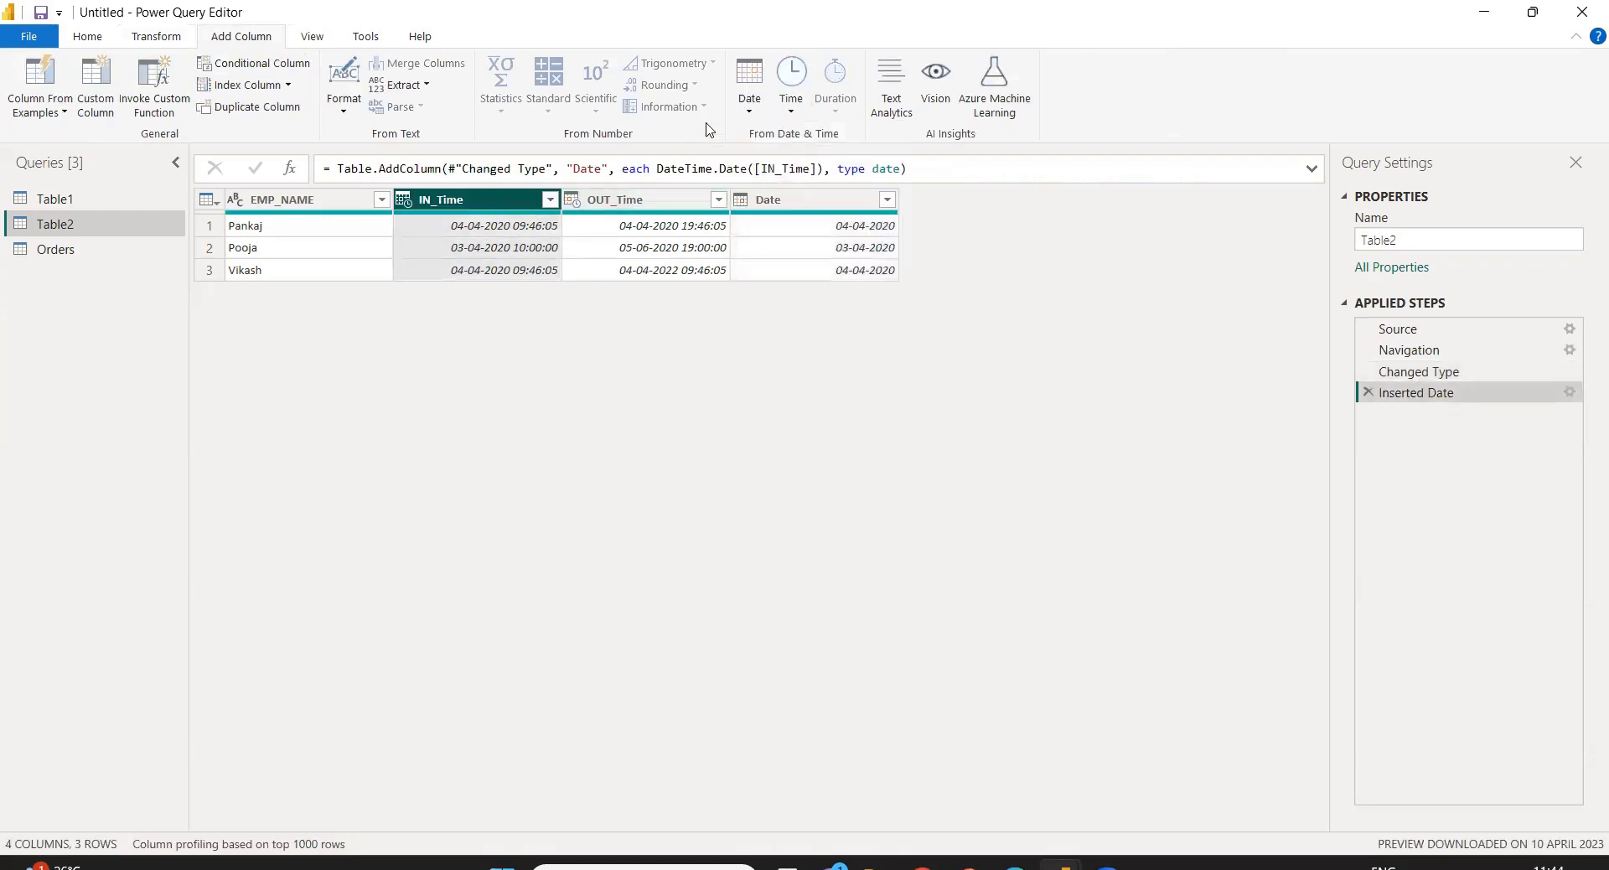
pyautogui.click(791, 99)
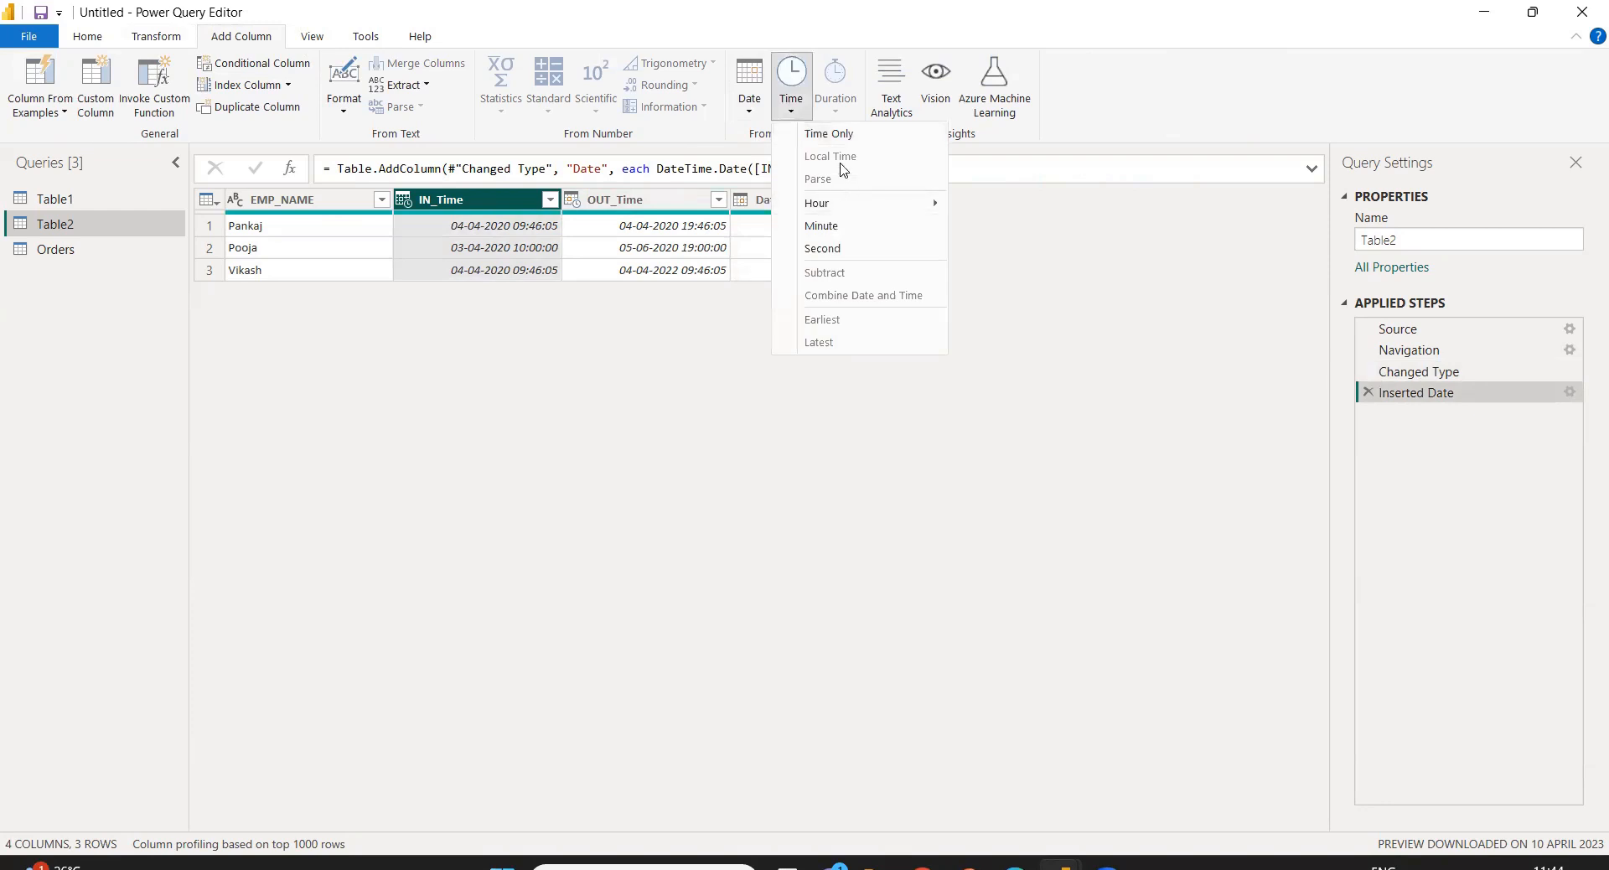
pyautogui.click(844, 136)
pyautogui.click(840, 210)
pyautogui.click(955, 209)
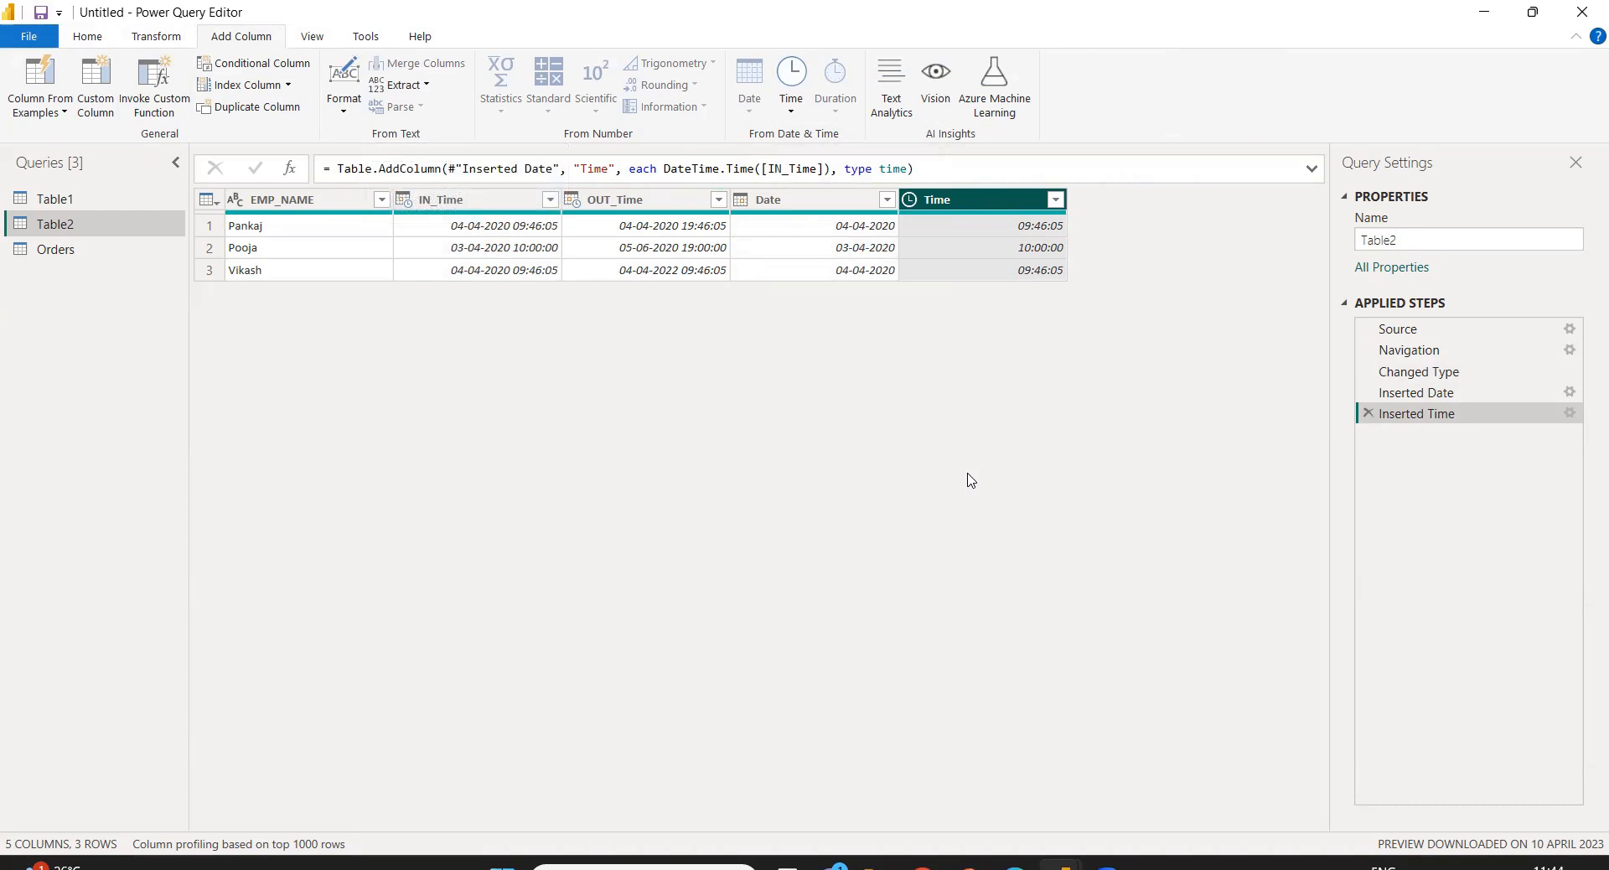
# Combine the Date and Time columns of Table2 into a single column, and detect the data type of the merged column.
pyautogui.click(805, 212)
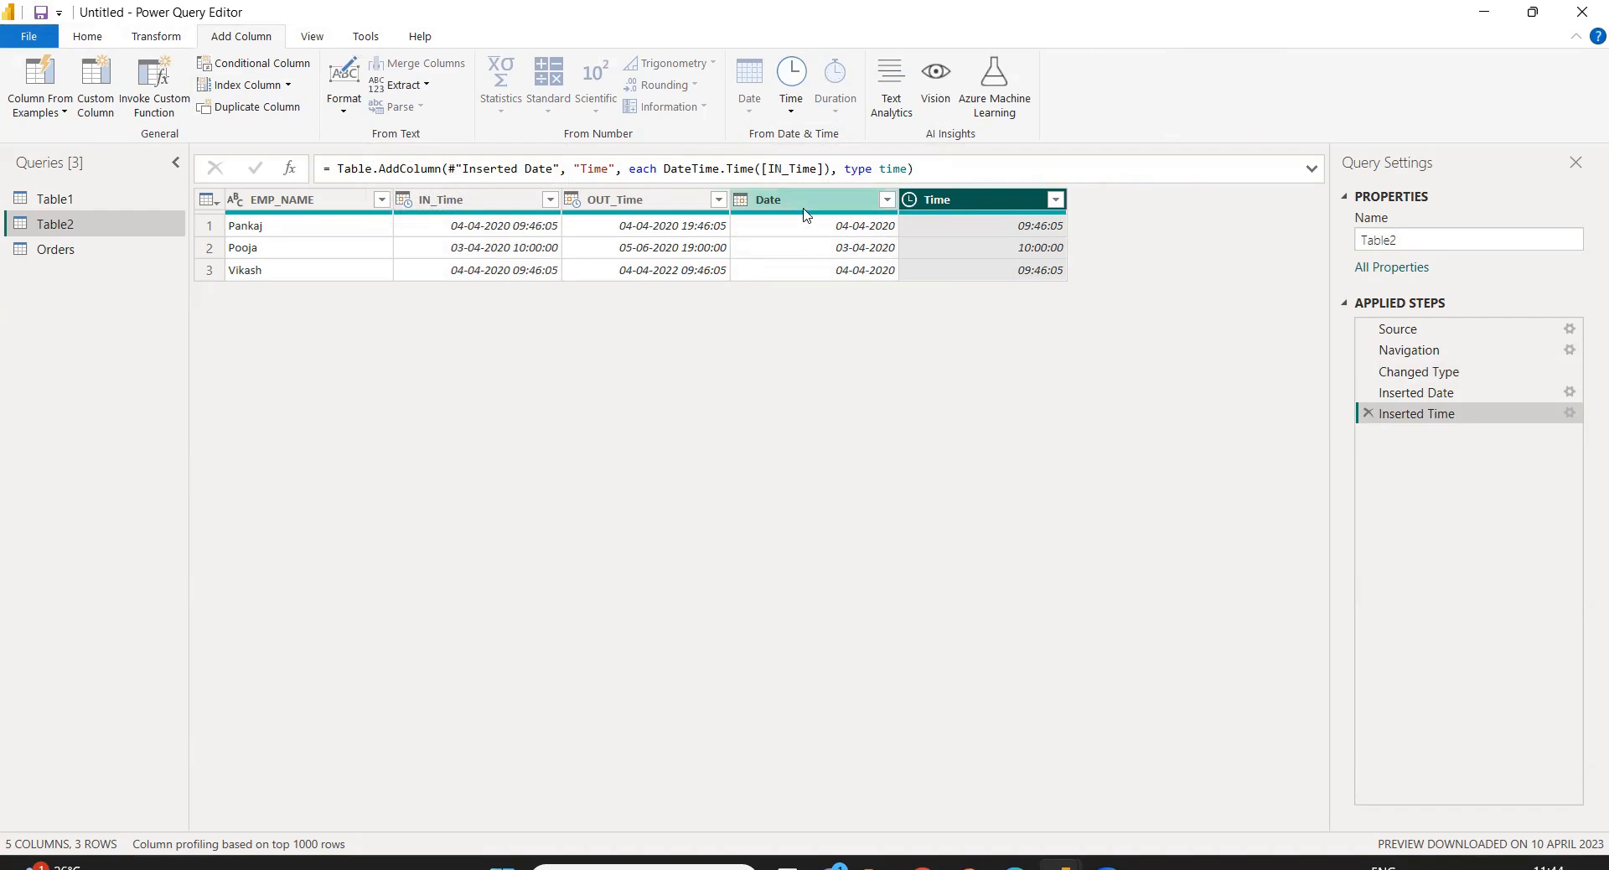
pyautogui.keyDown('ctrl'); pyautogui.click(935, 212); pyautogui.keyUp('ctrl')
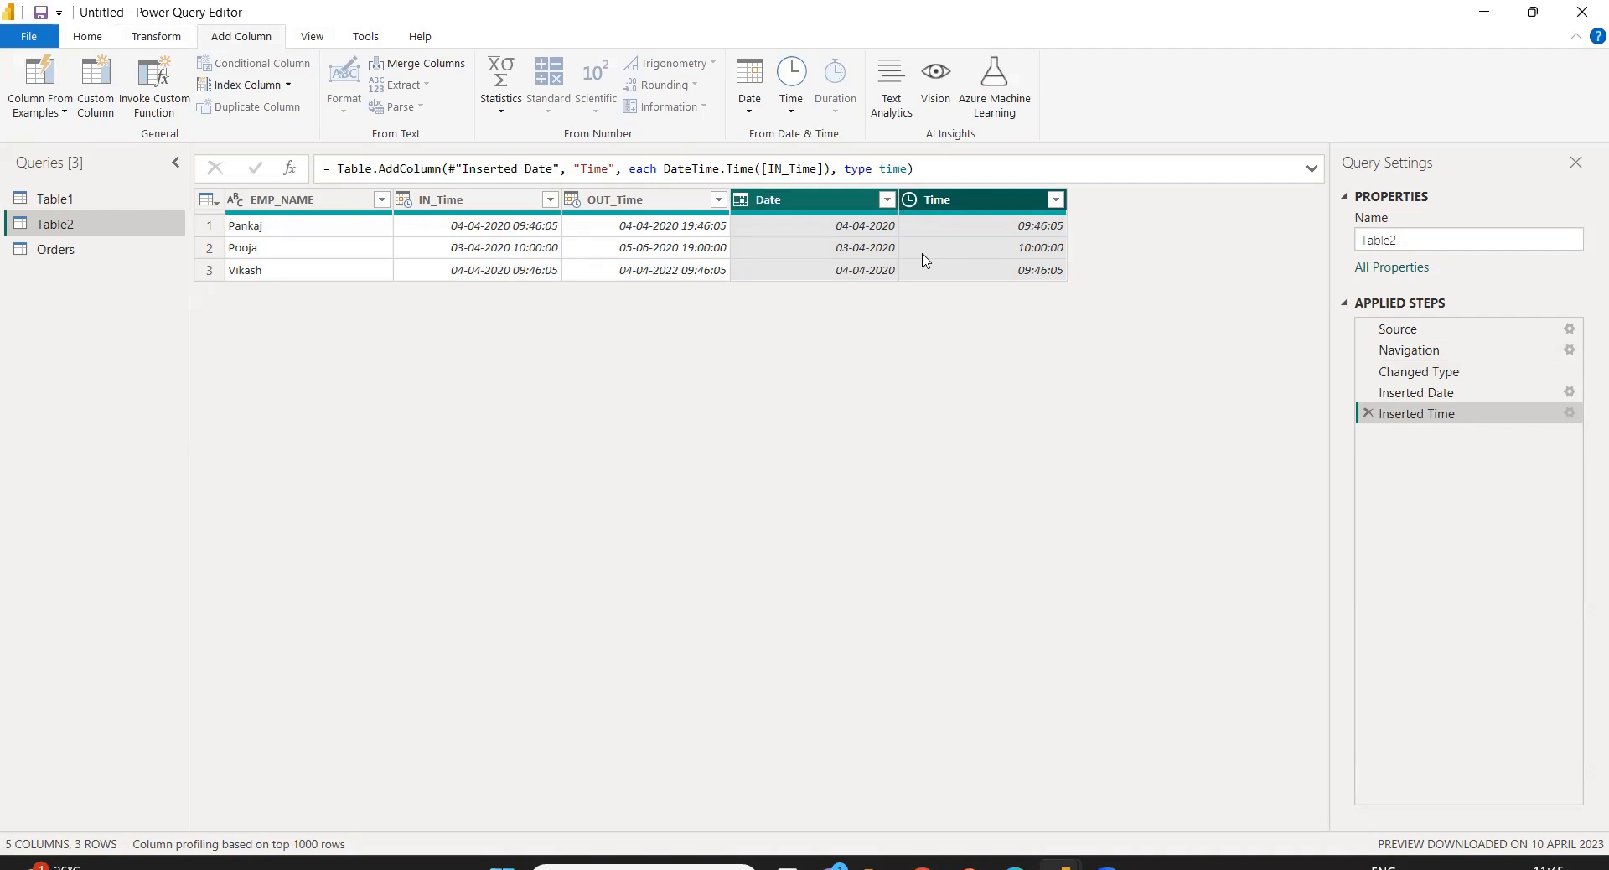
pyautogui.click(155, 36)
pyautogui.click(1042, 110)
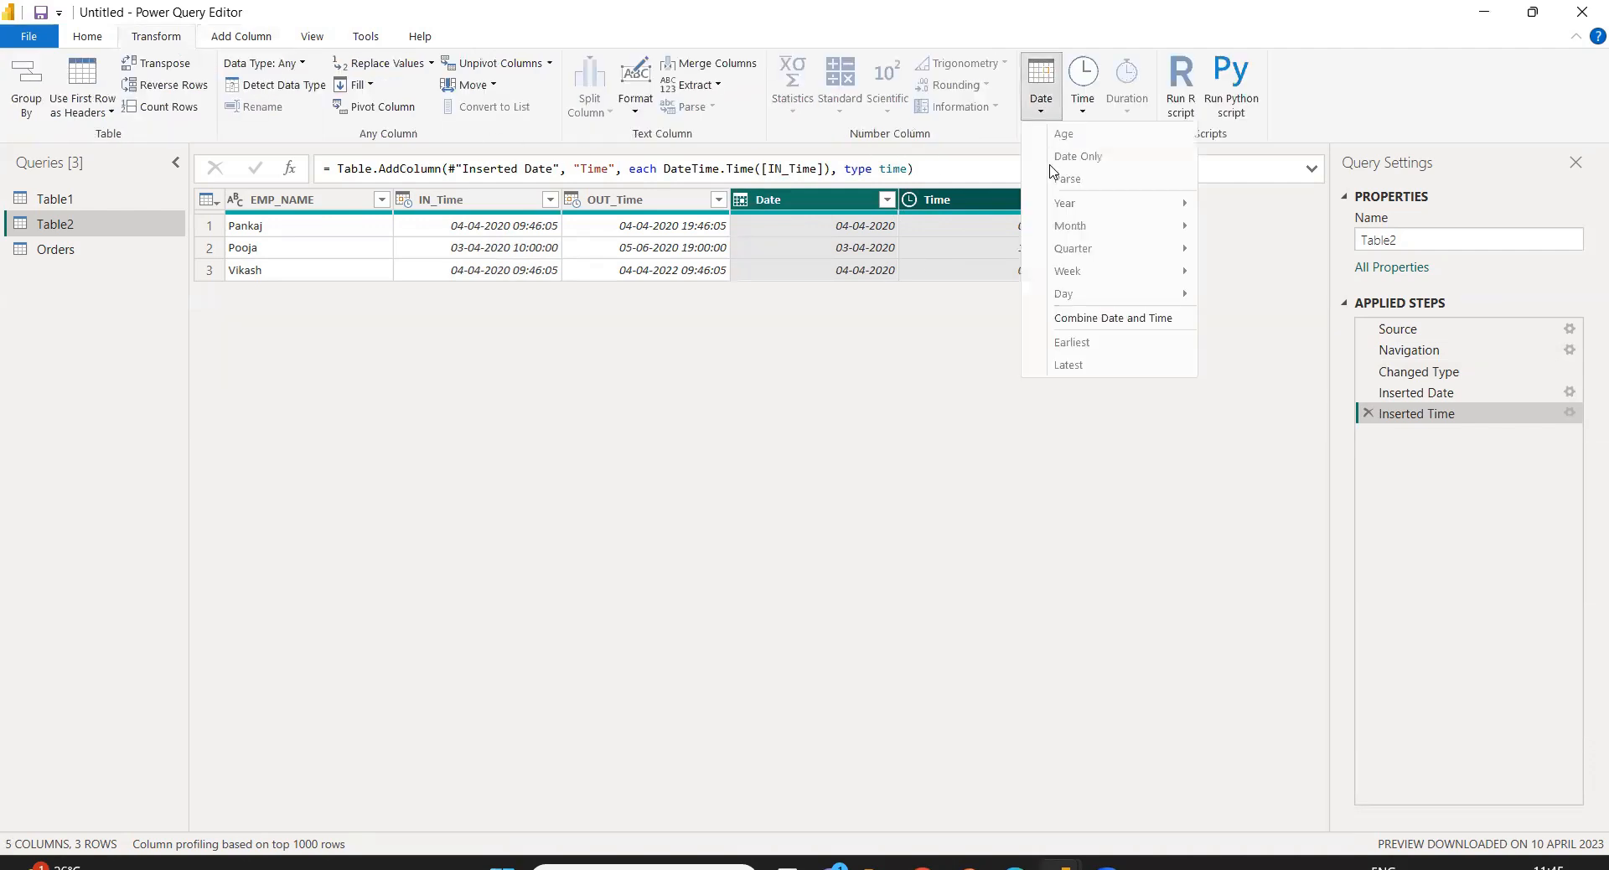
pyautogui.click(1150, 319)
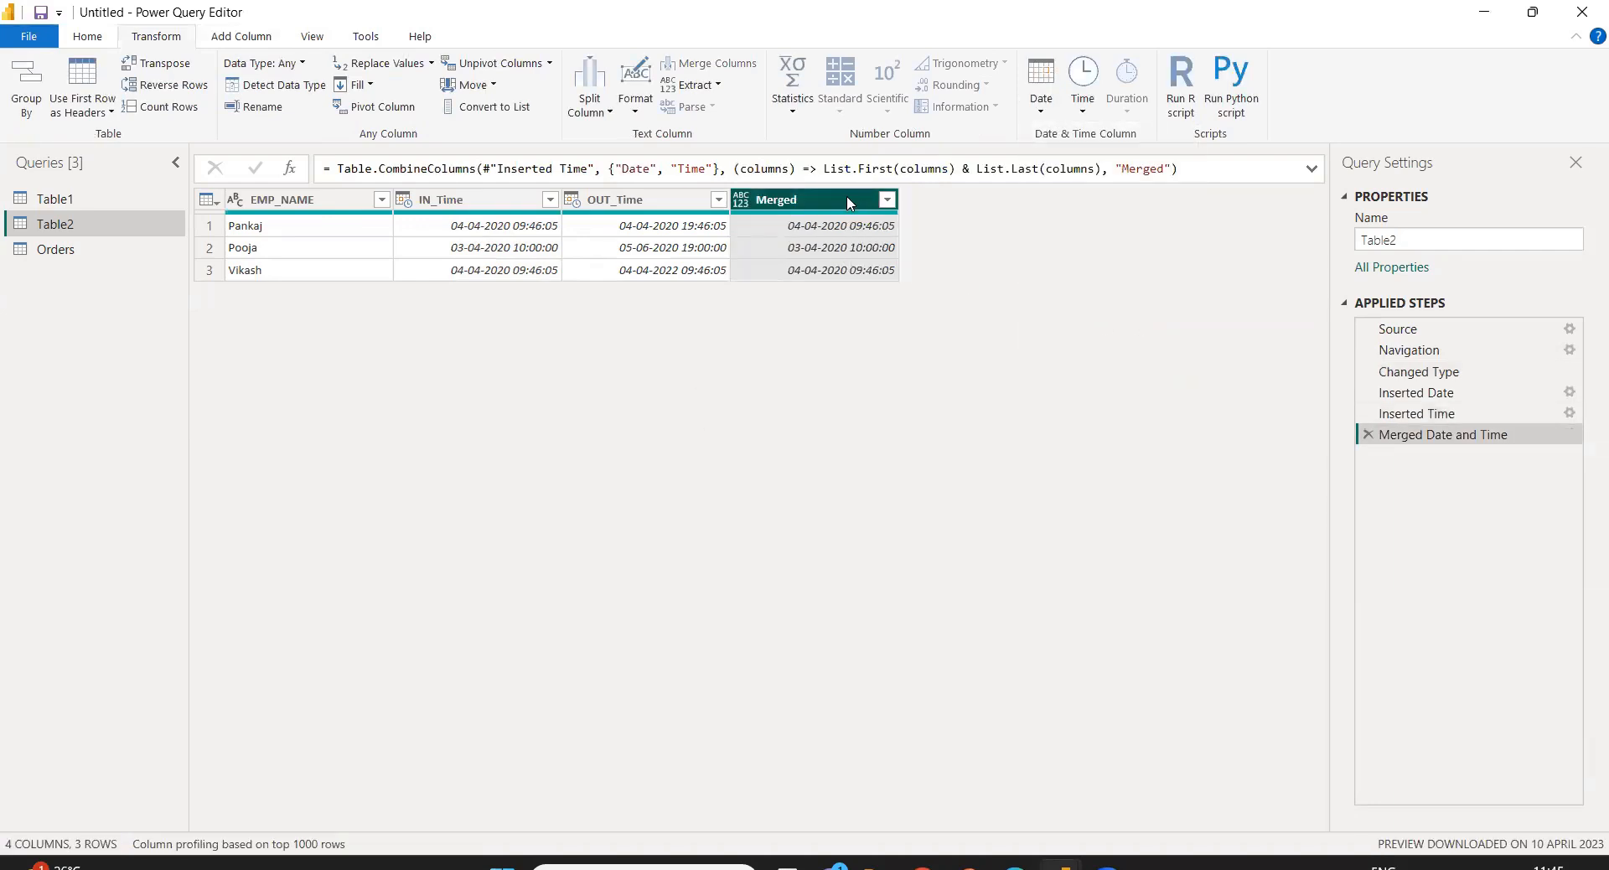
pyautogui.click(295, 87)
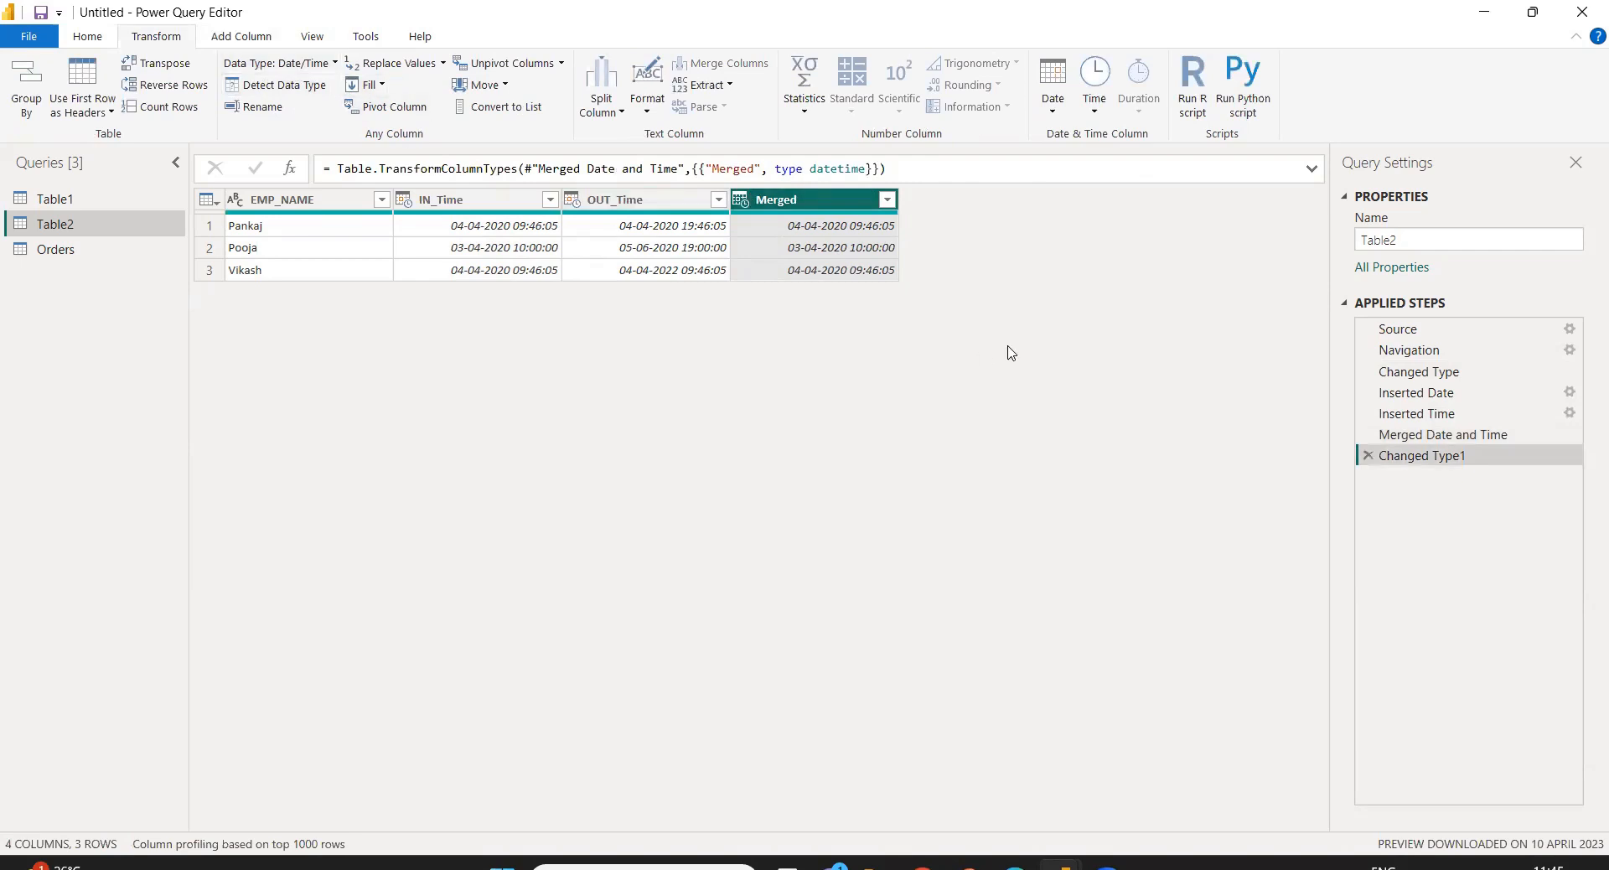
pyautogui.click(1054, 116)
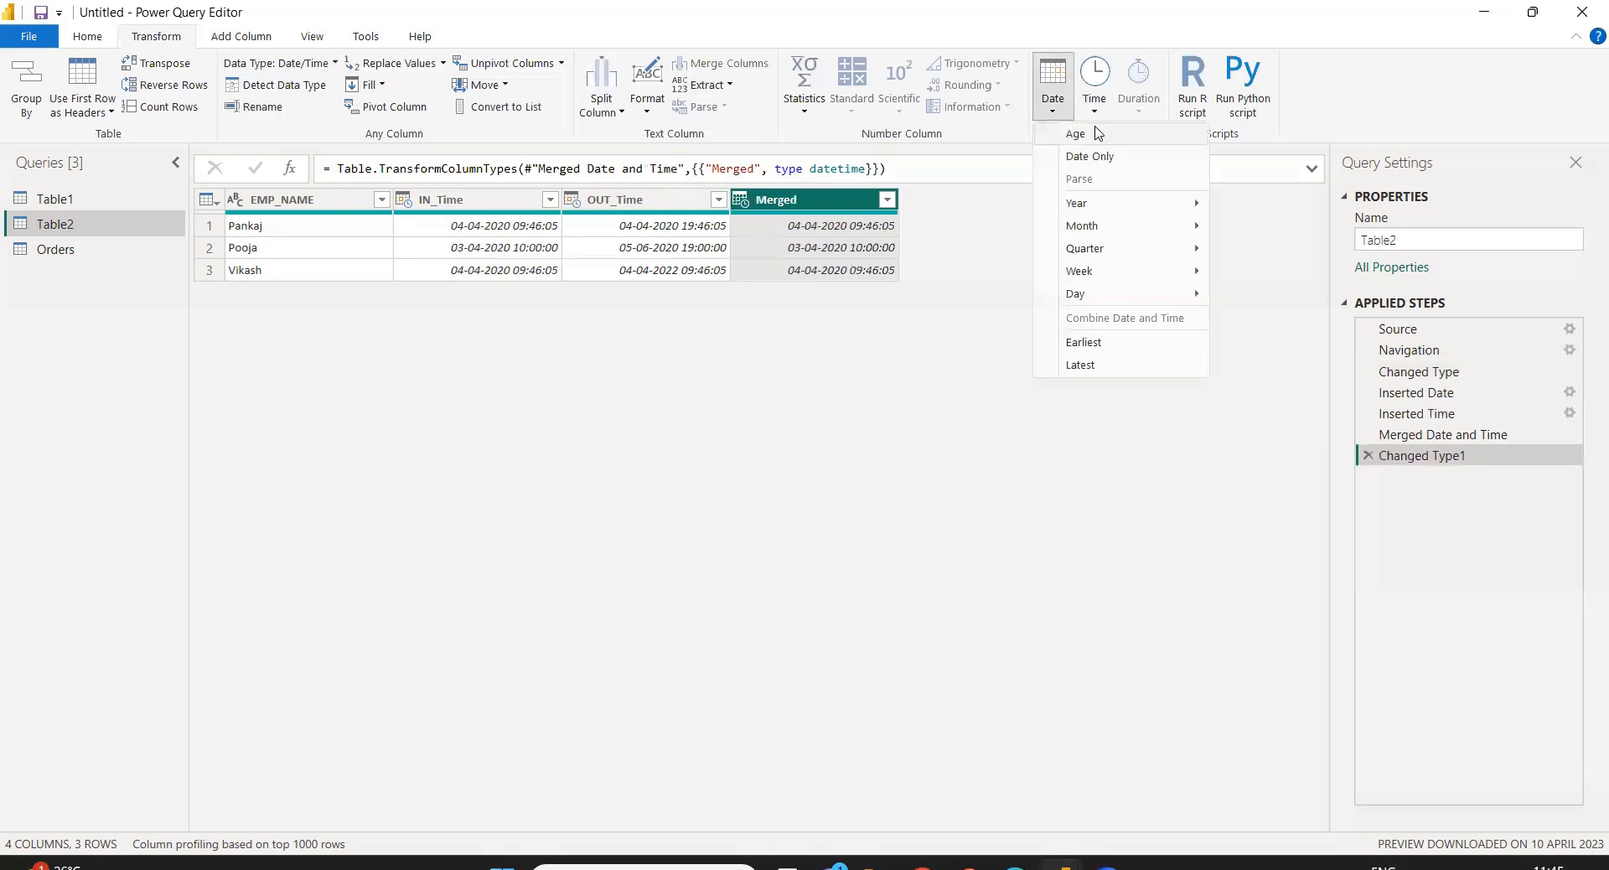
pyautogui.click(1094, 92)
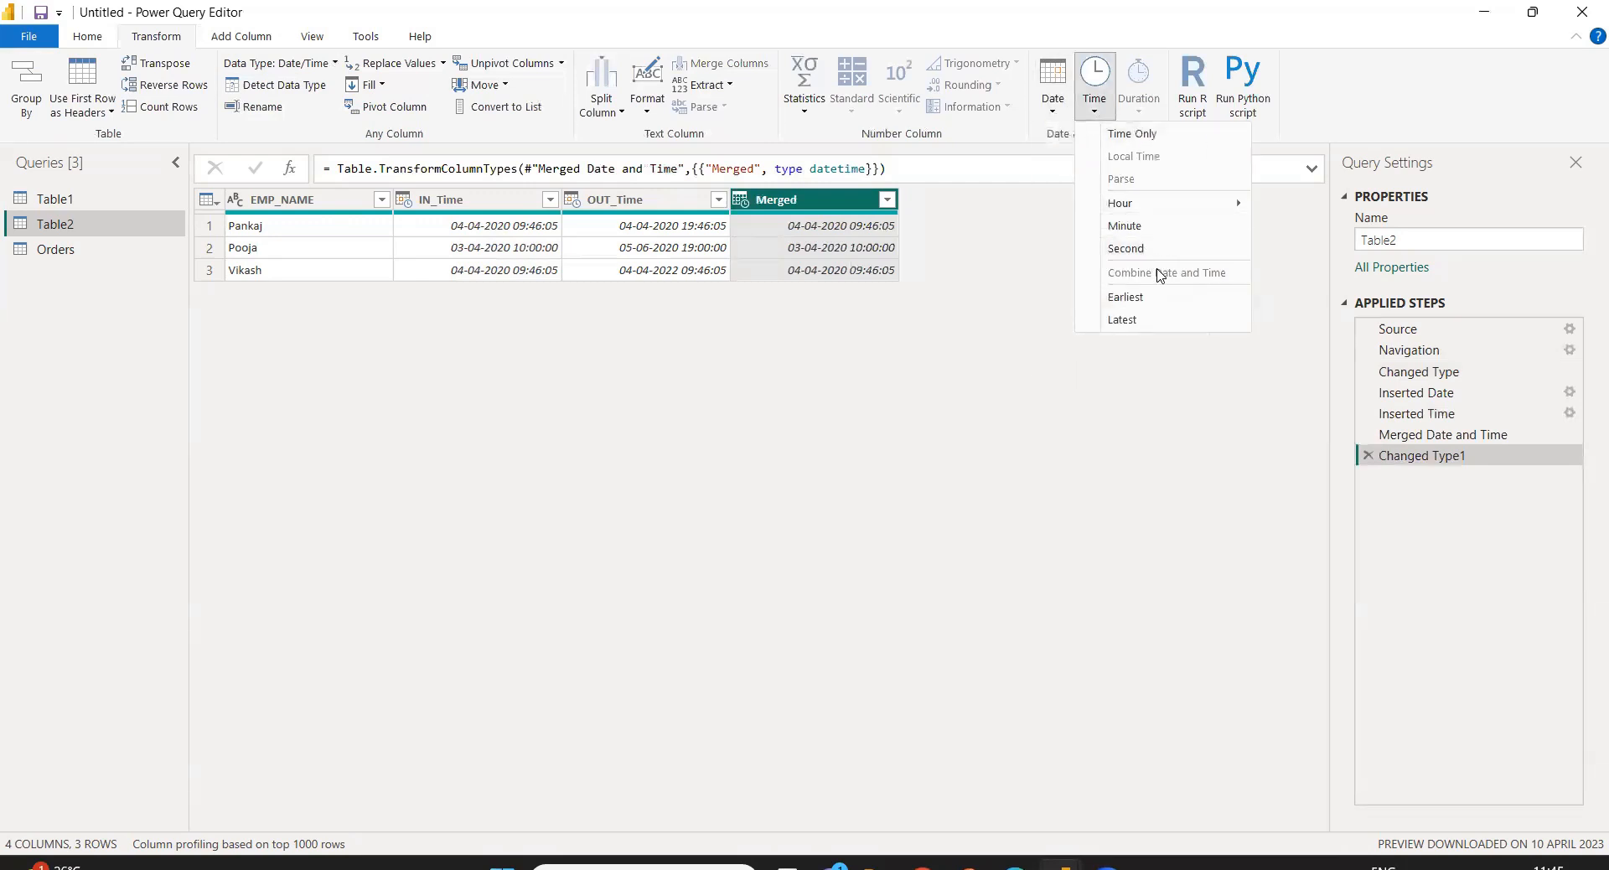
pyautogui.click(117, 195)
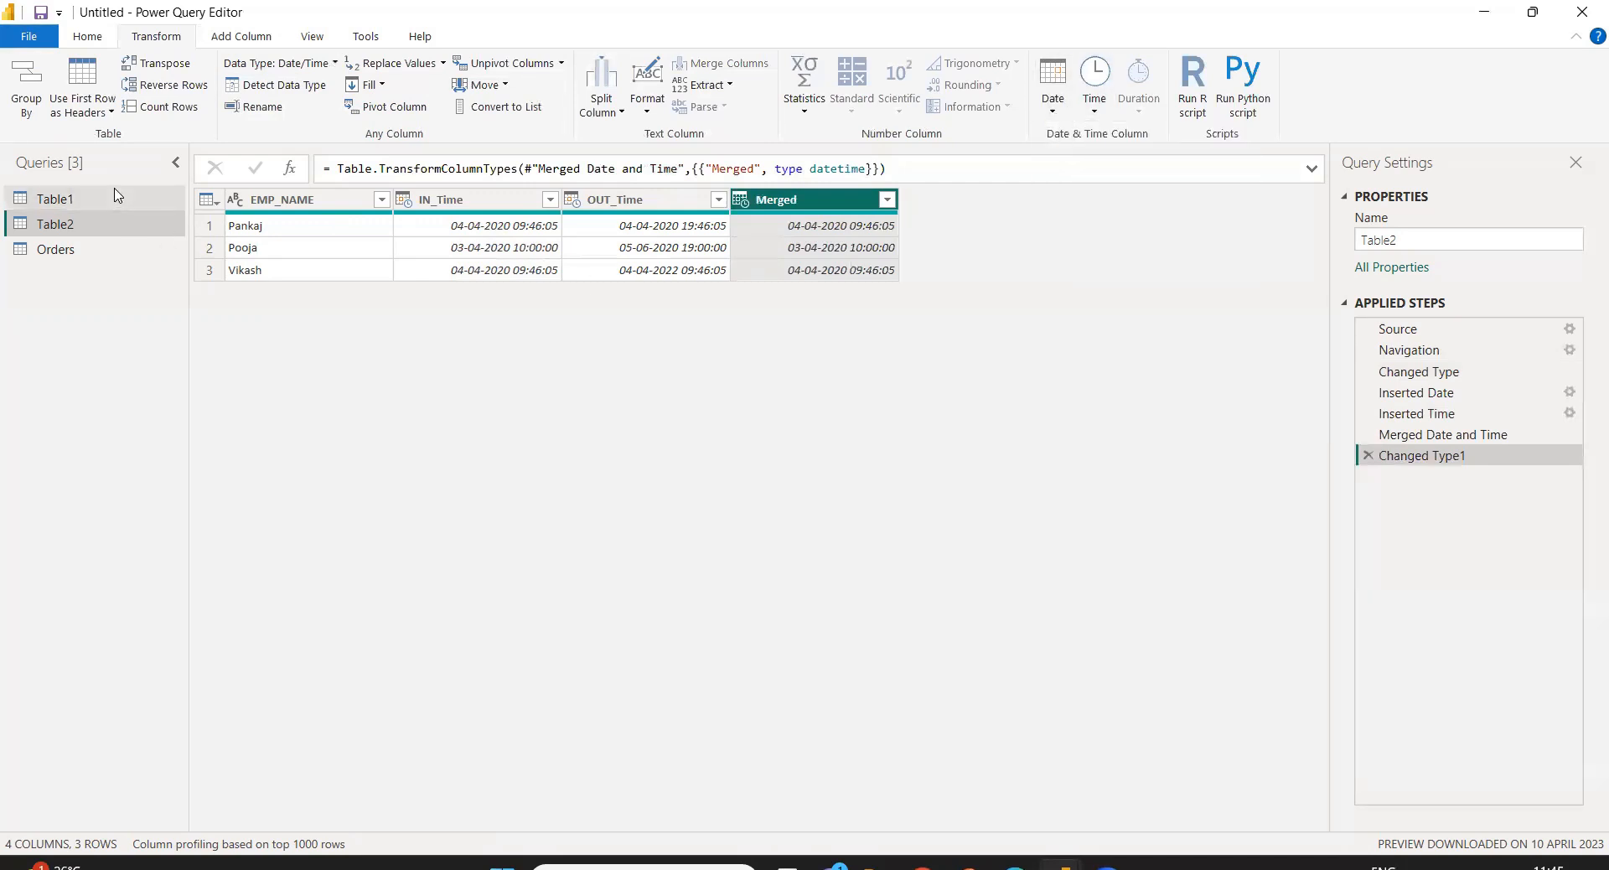
# Calculate the earliest date of the Order Date column in the Orders query, and remove the resulting applied step.
pyautogui.click(88, 261)
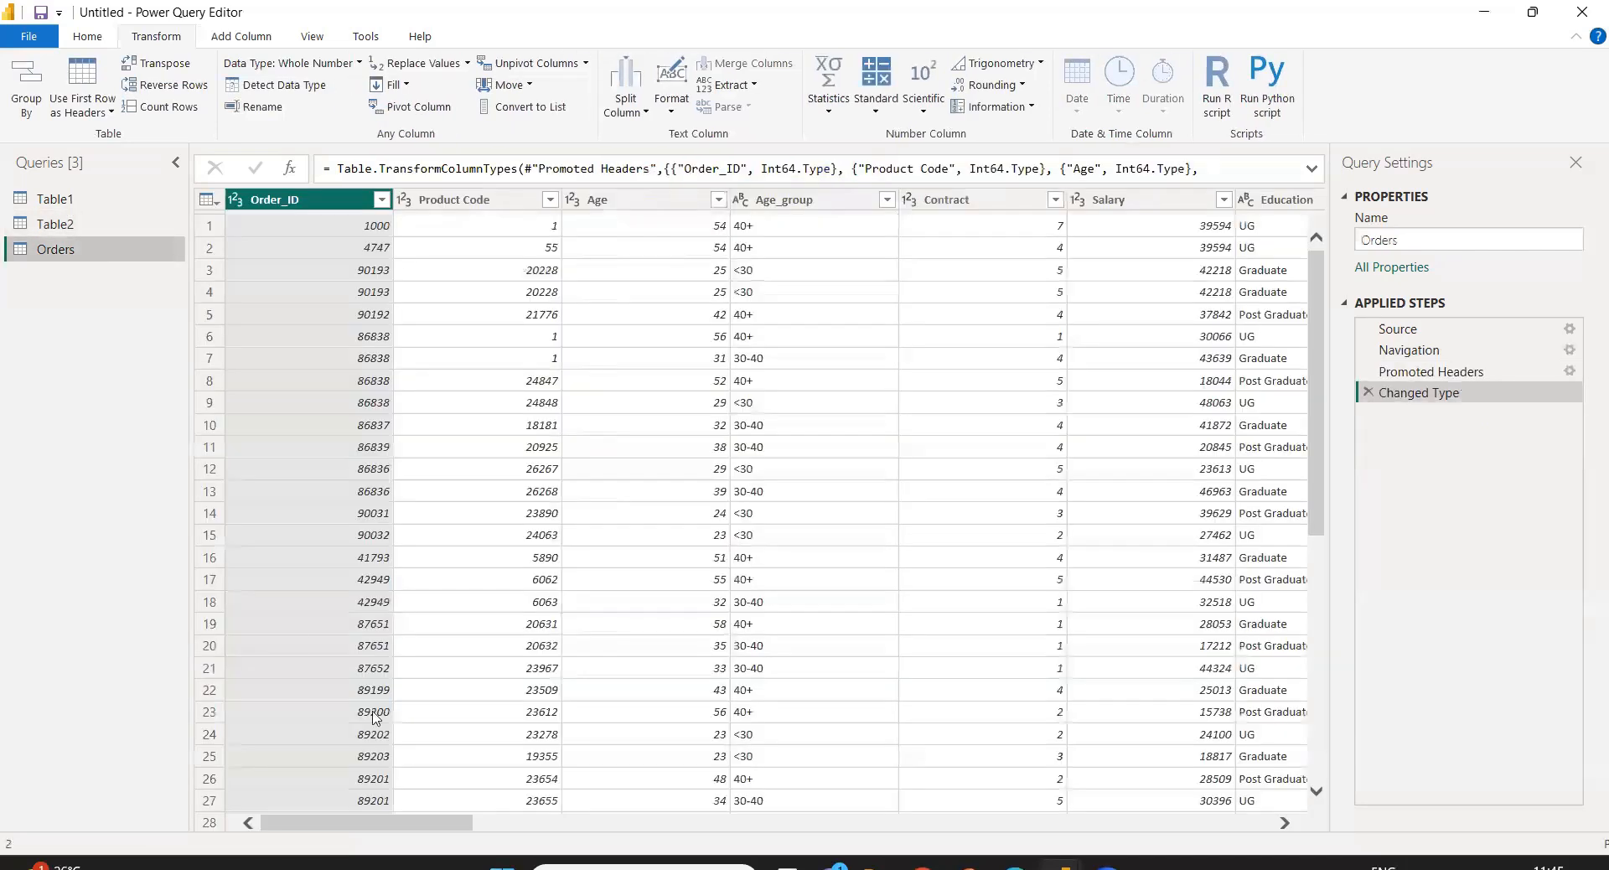
pyautogui.hscroll(5, 394, 825)
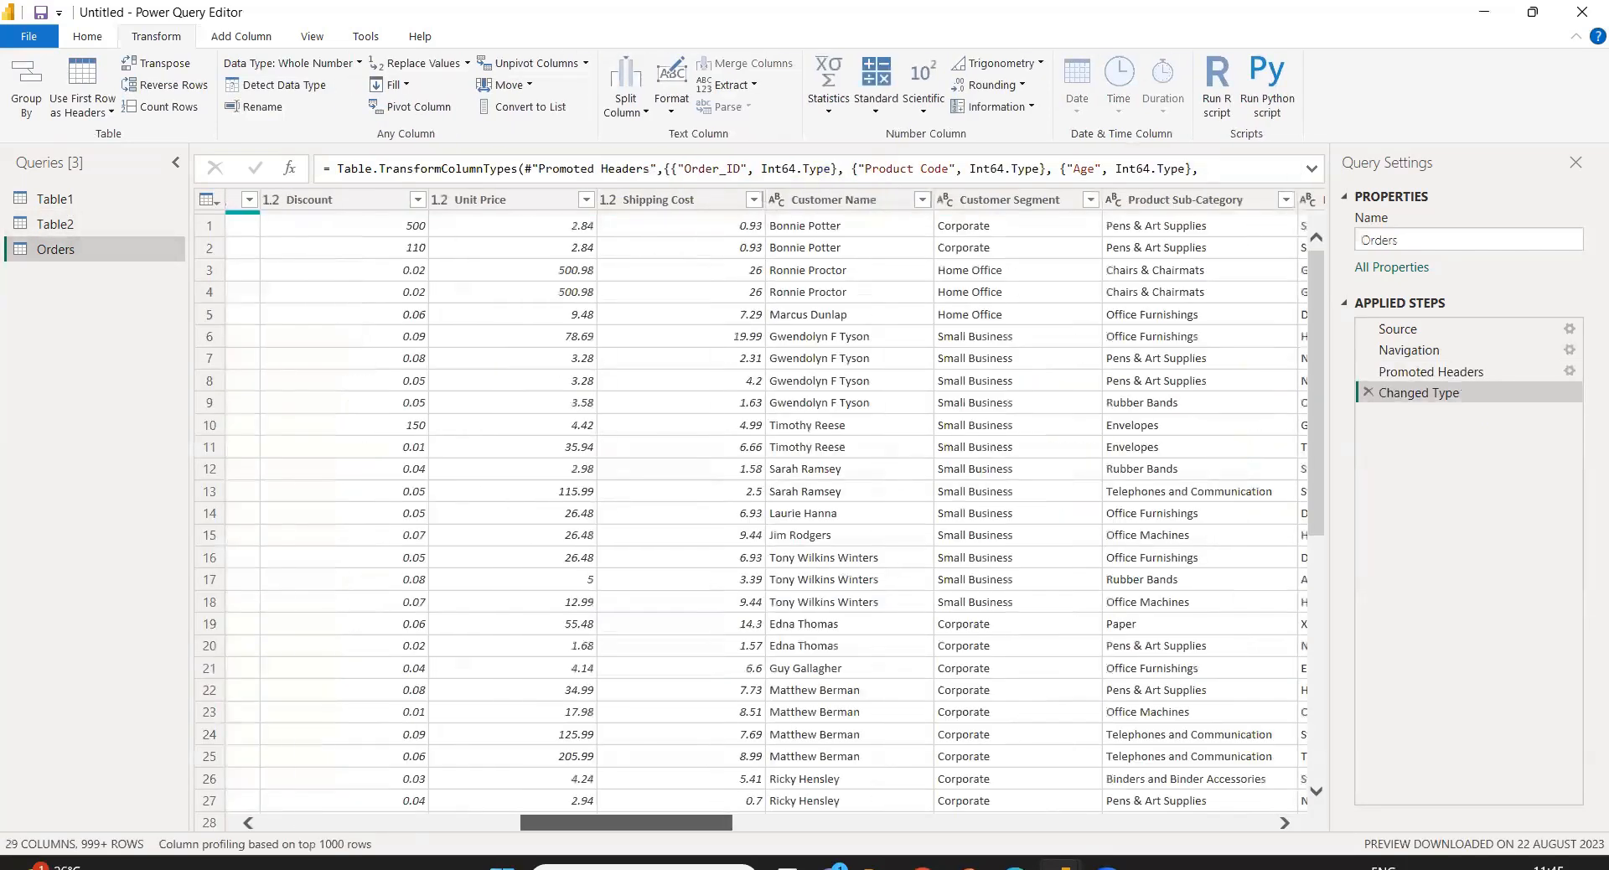
pyautogui.hscroll(5, 399, 825)
pyautogui.hscroll(5, 755, 502)
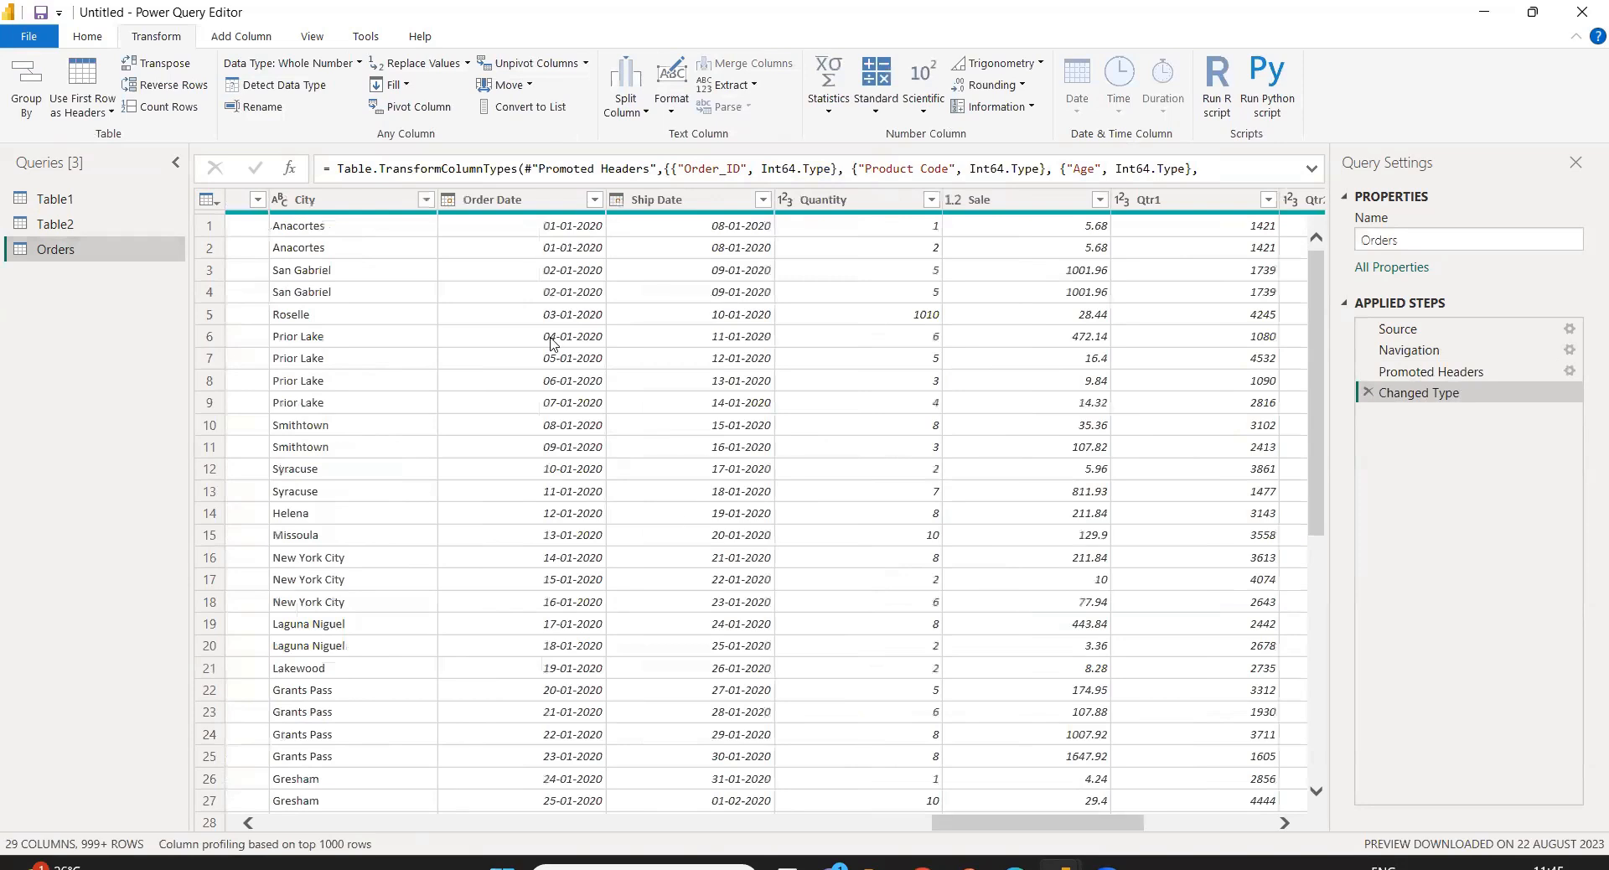
pyautogui.click(507, 202)
pyautogui.click(1040, 88)
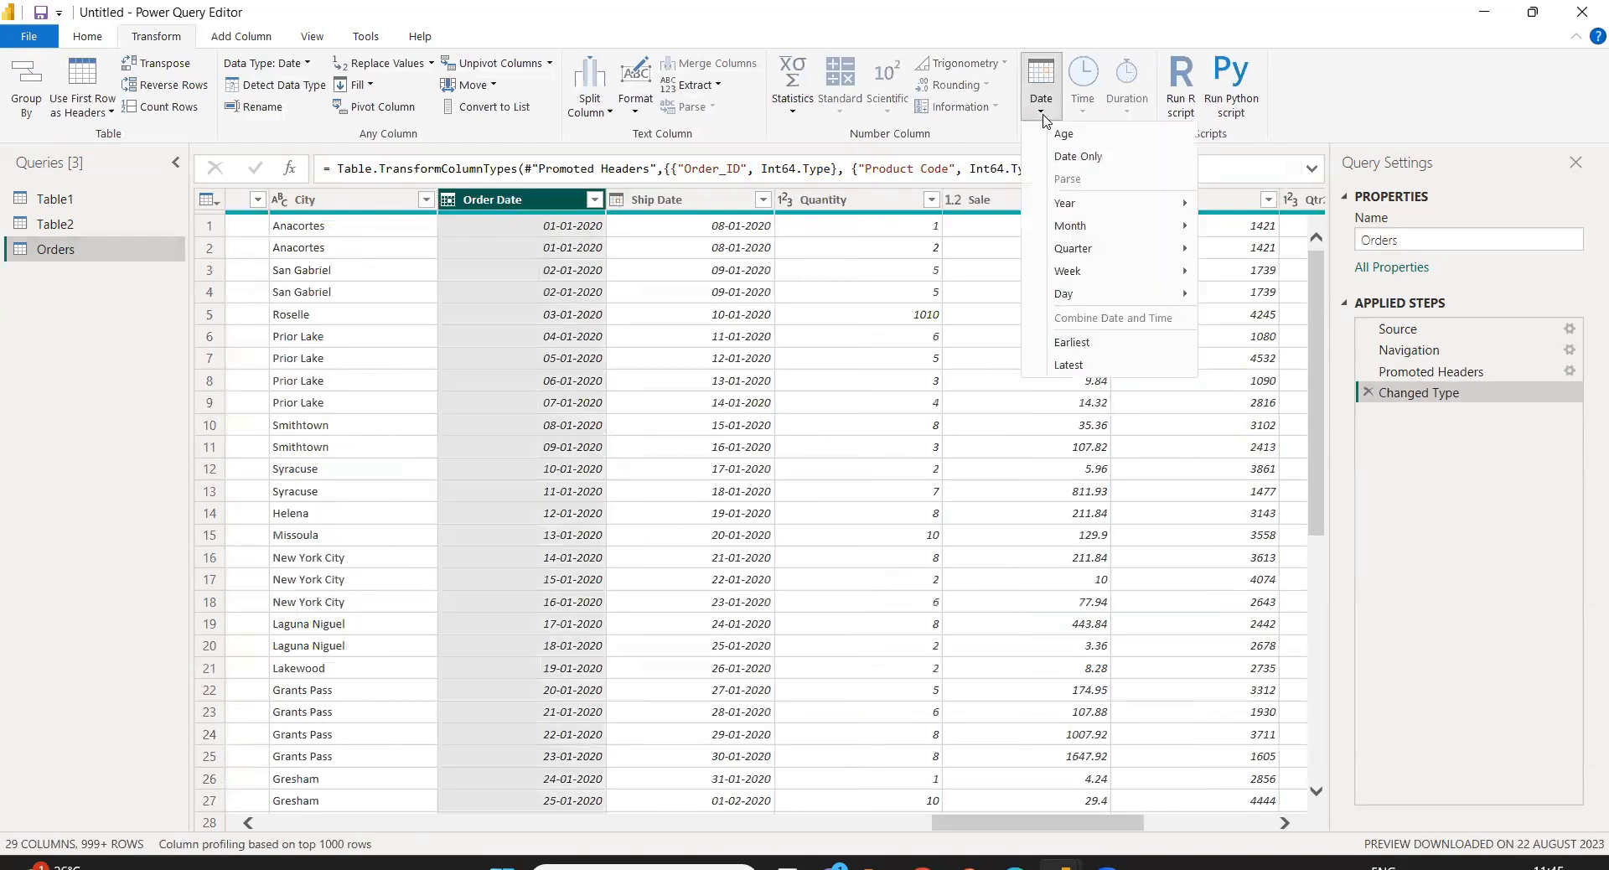
pyautogui.click(1076, 343)
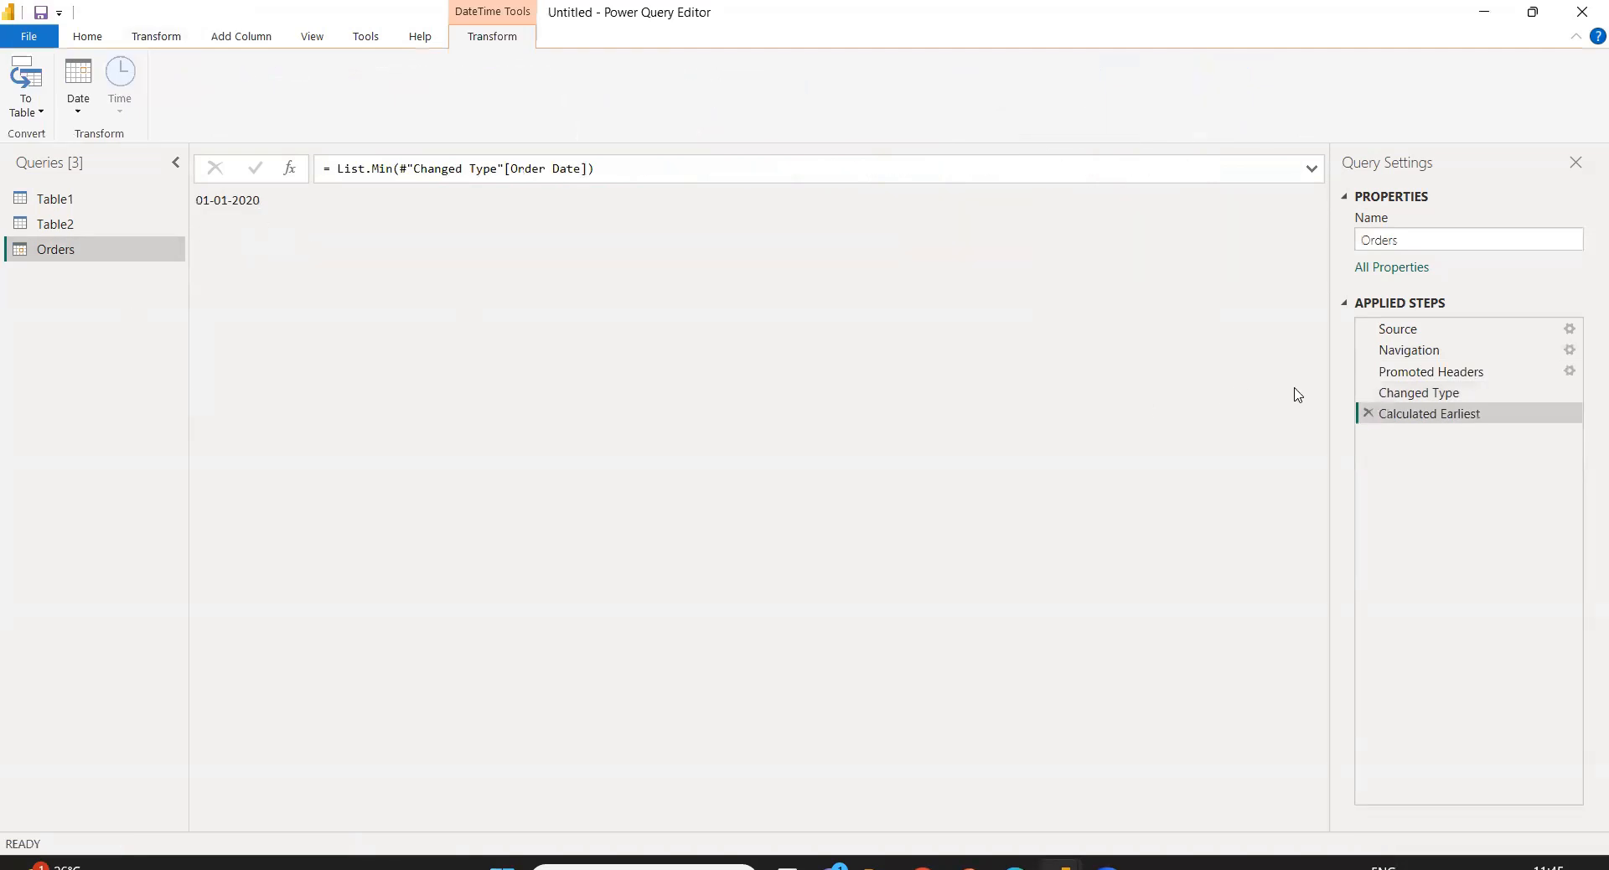
pyautogui.click(1367, 413)
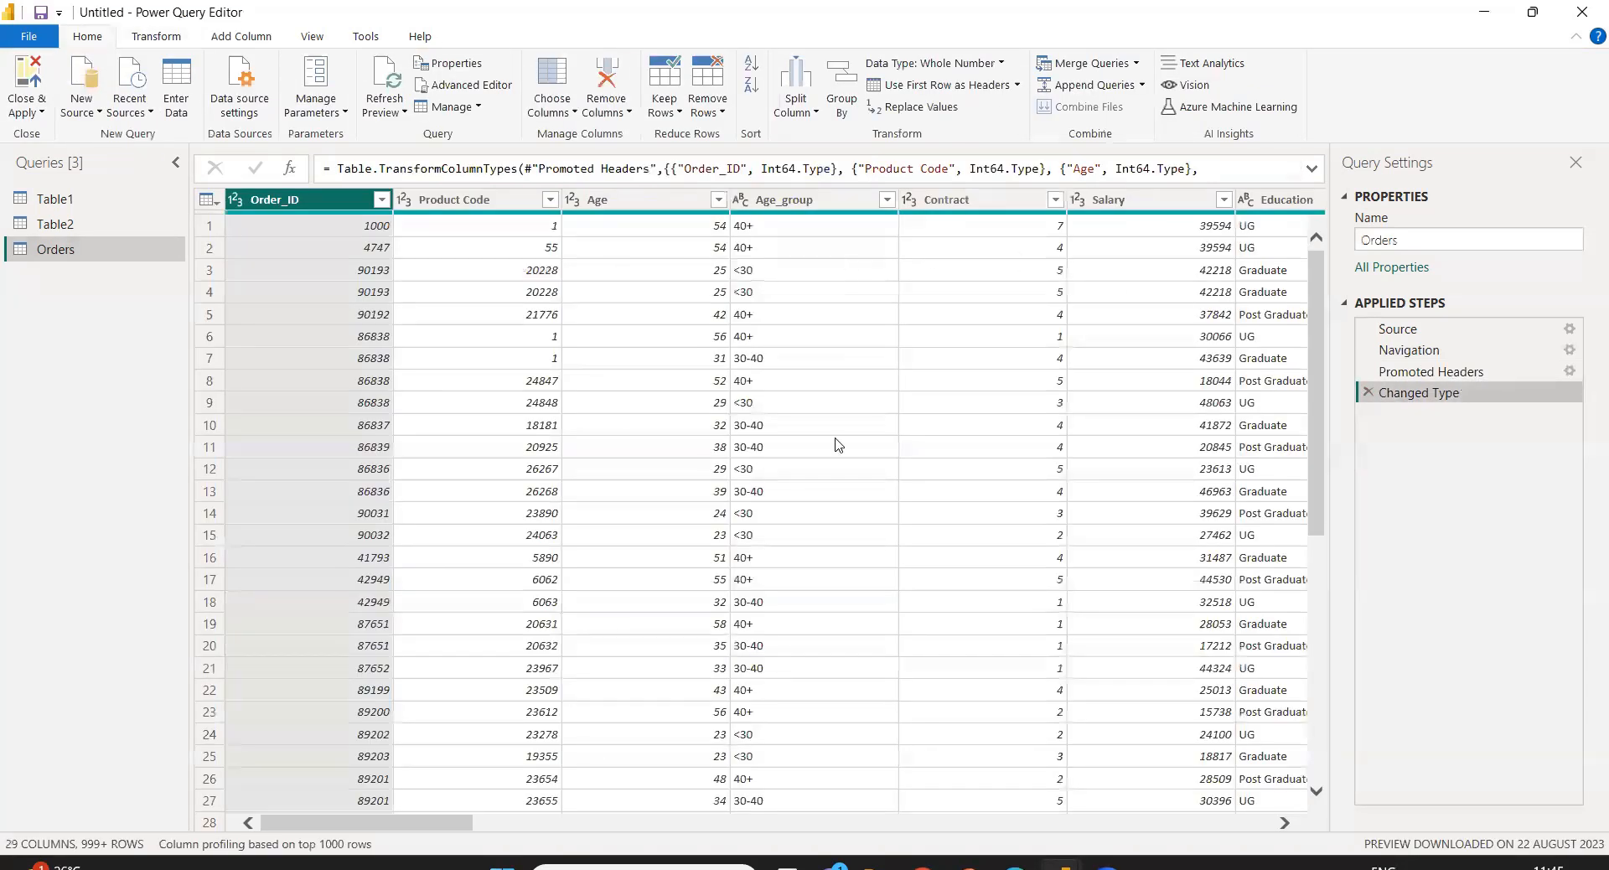
# Calculate the latest date of the Order Date column in the Orders query, and remove the resulting applied step.
pyautogui.moveTo(407, 823); pyautogui.dragTo(978, 831)
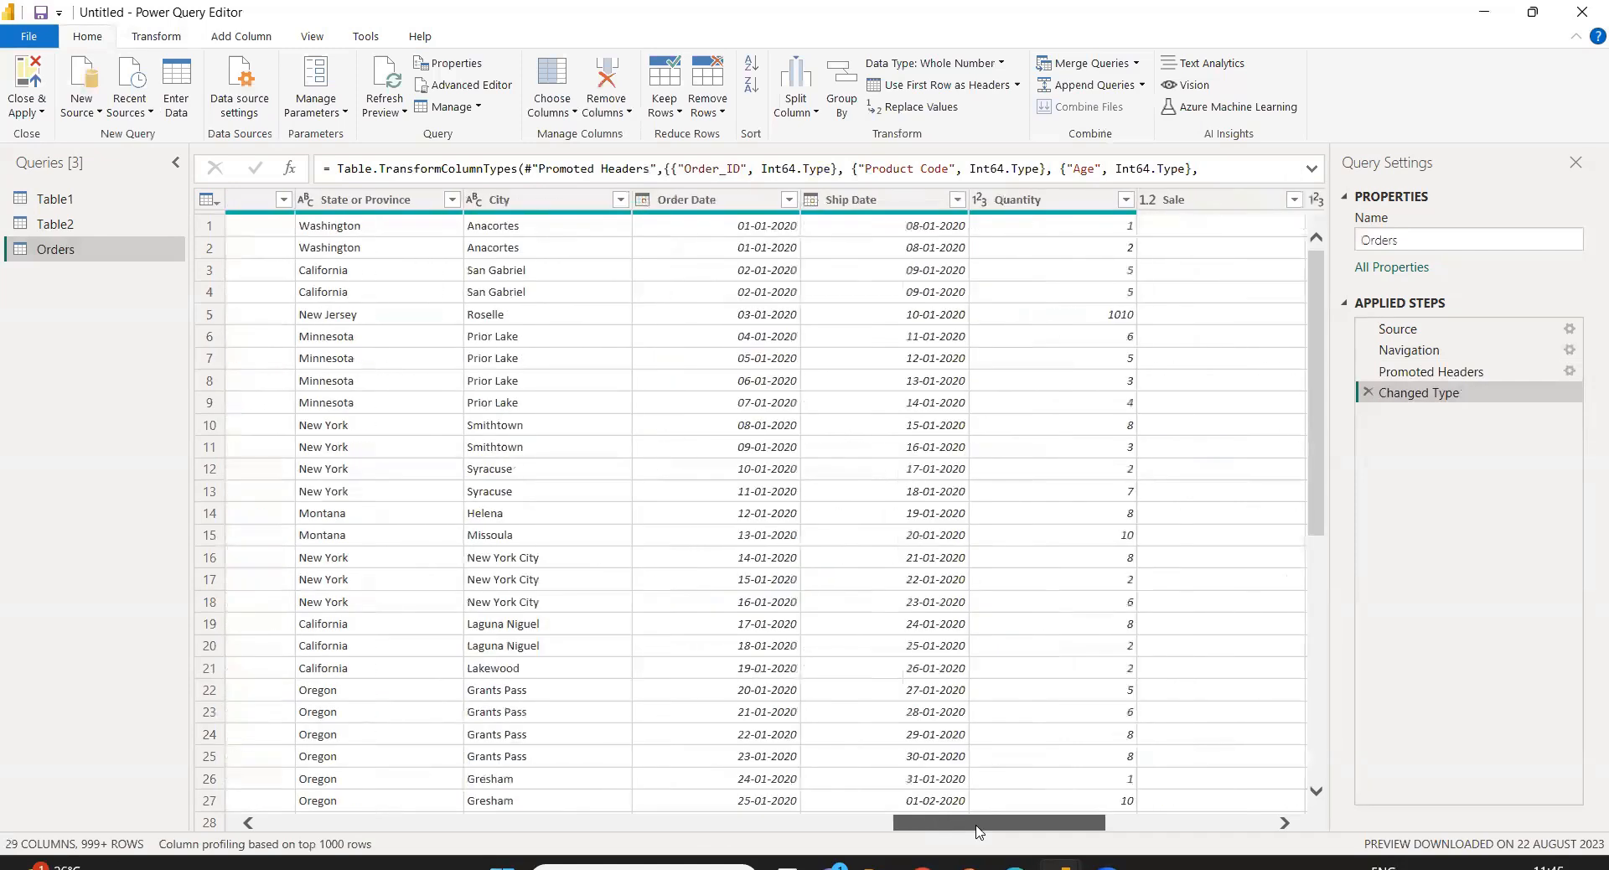
pyautogui.click(735, 210)
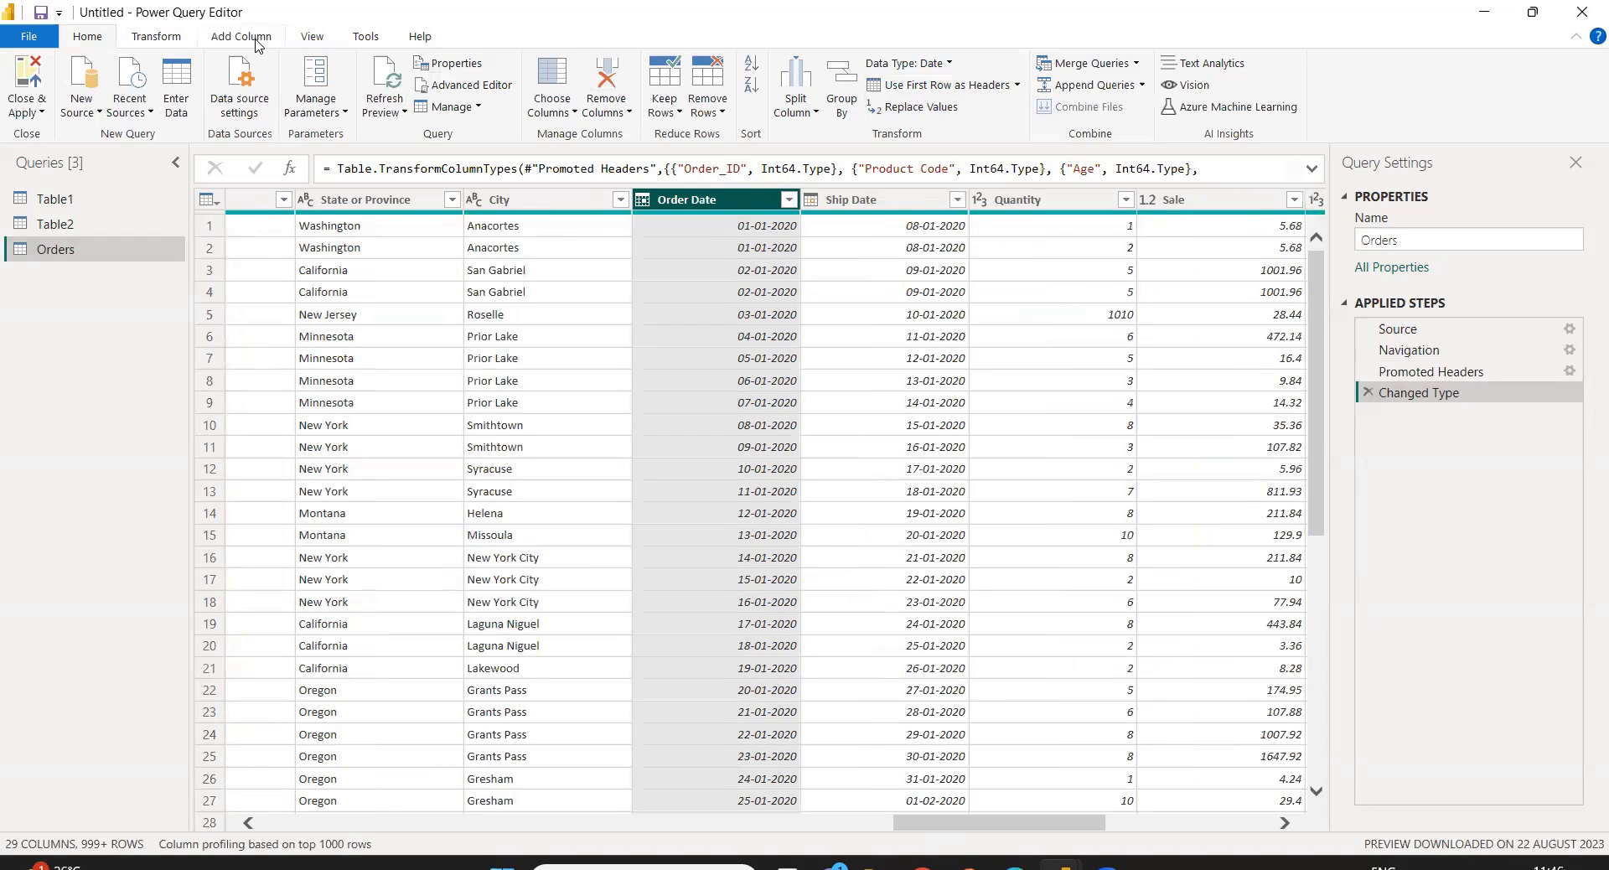
pyautogui.click(171, 36)
pyautogui.click(1041, 109)
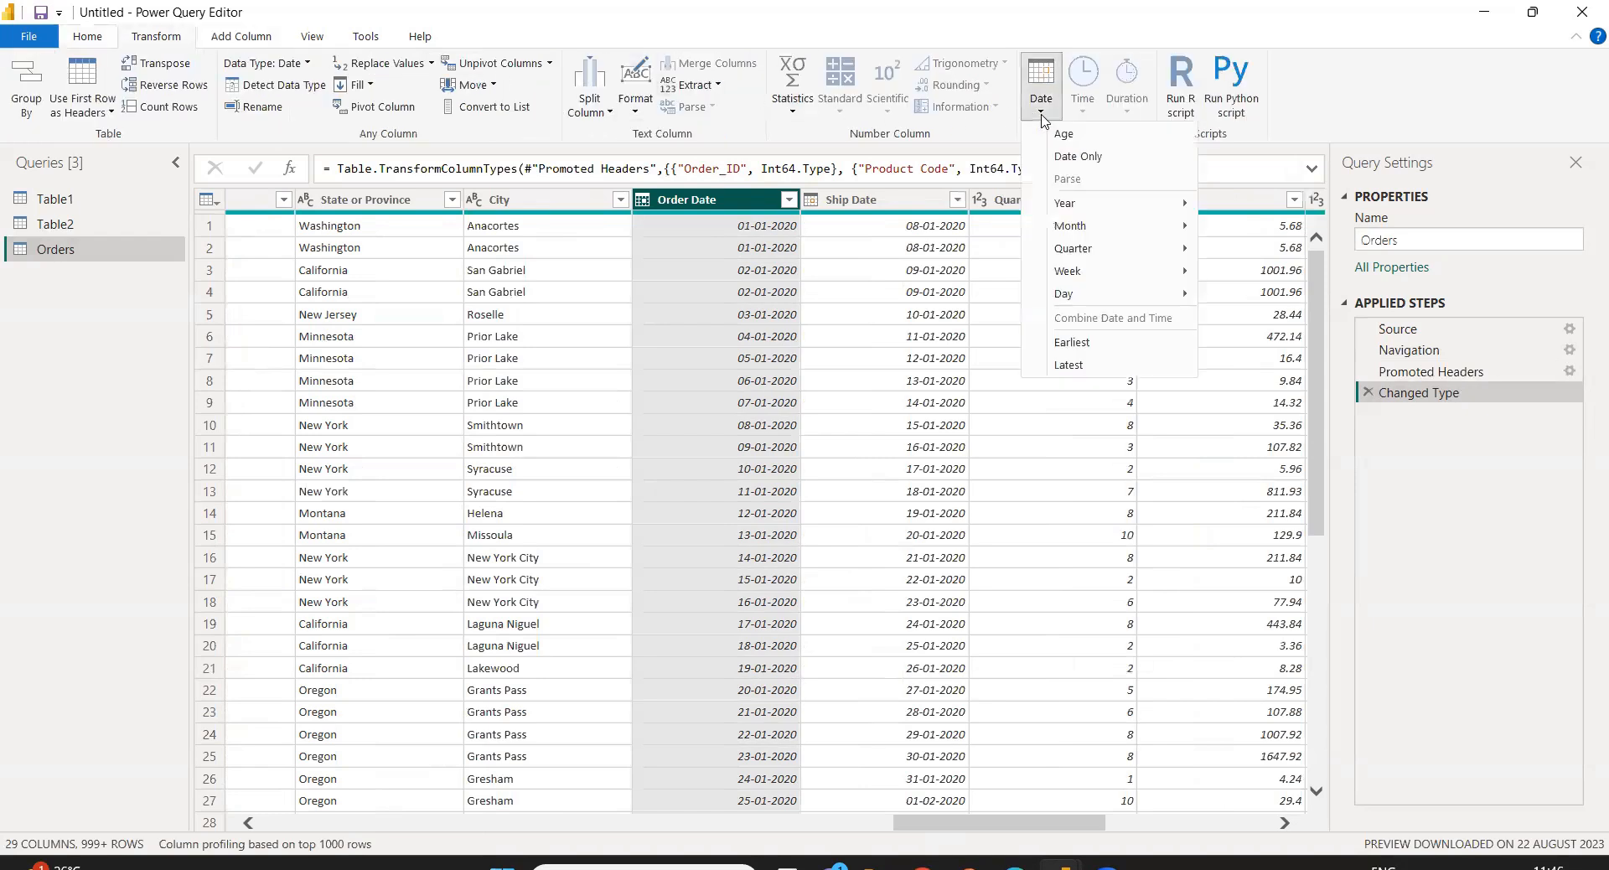
pyautogui.click(1069, 365)
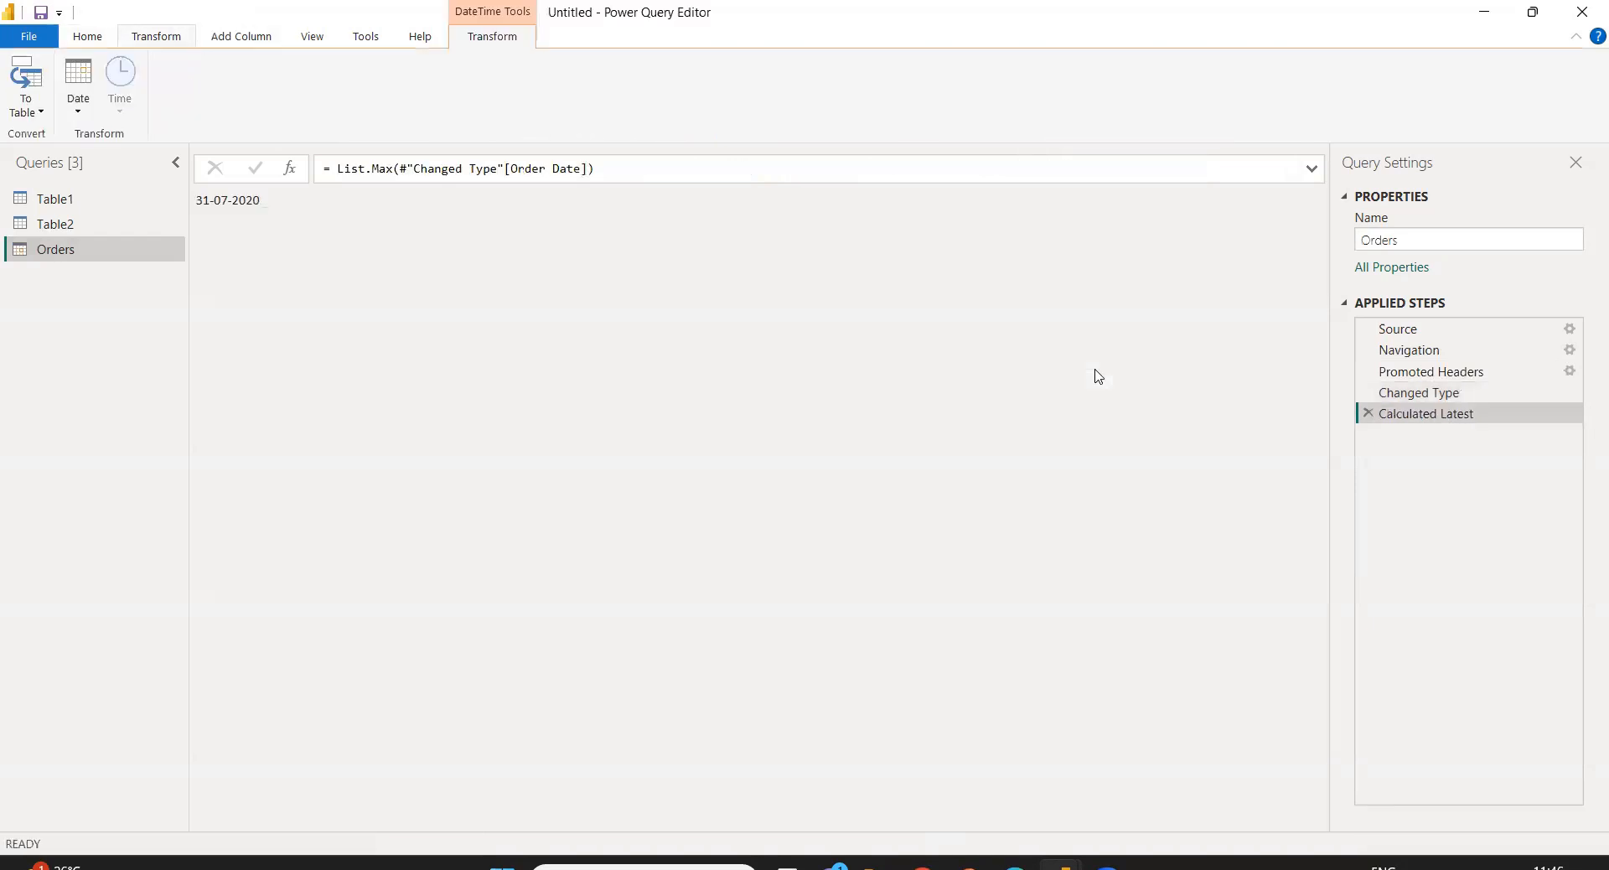
pyautogui.click(1367, 414)
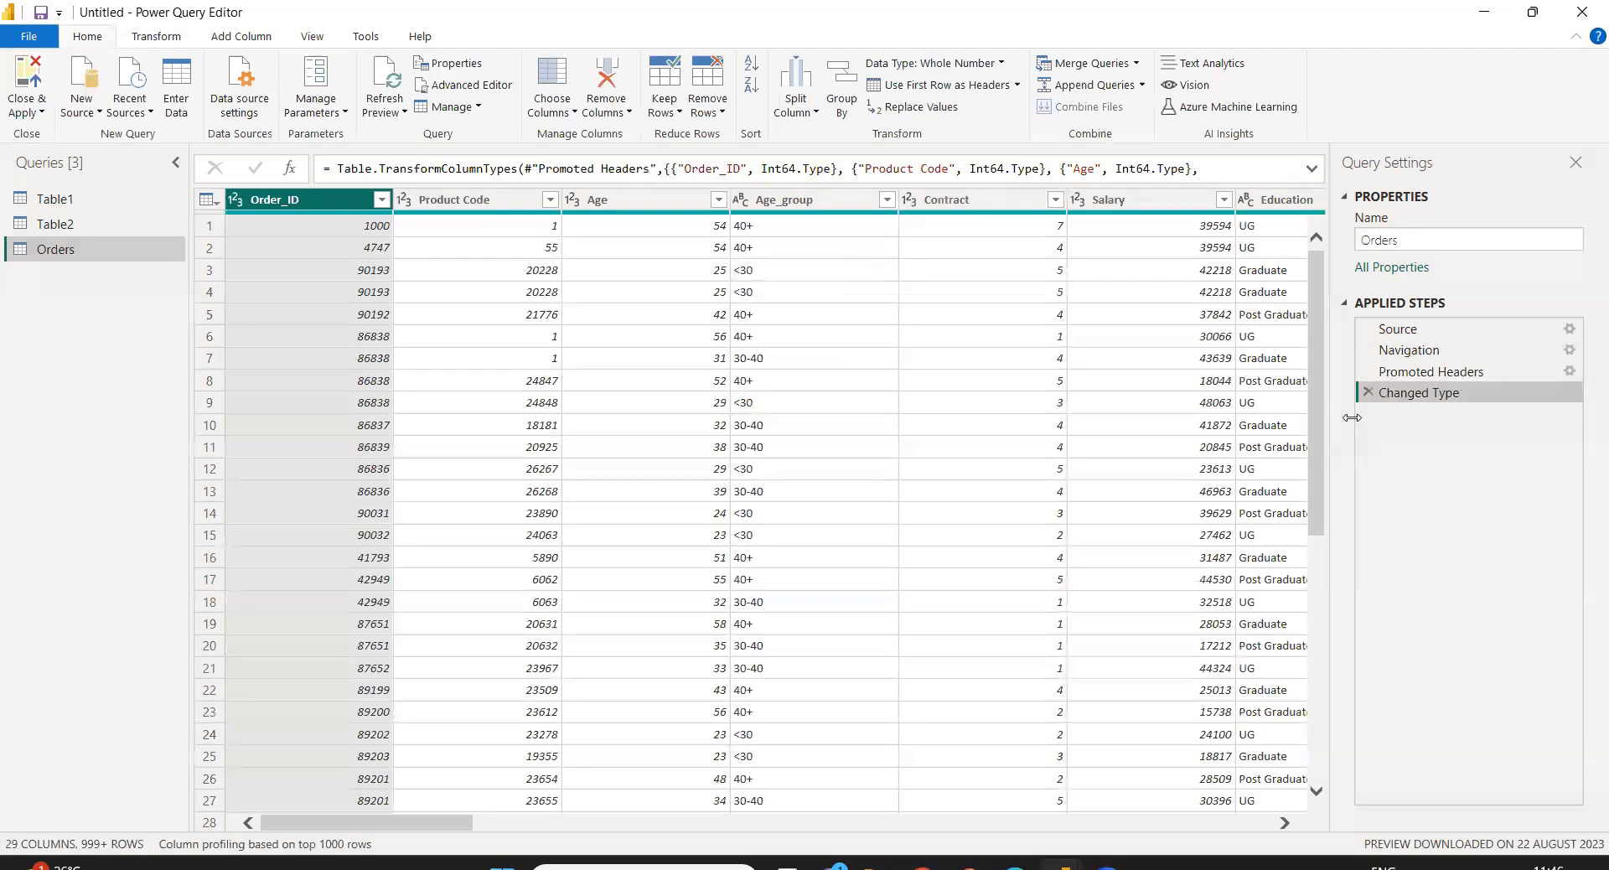
# Transform the IN_Time column of the Table1 query to time only.
pyautogui.click(107, 201)
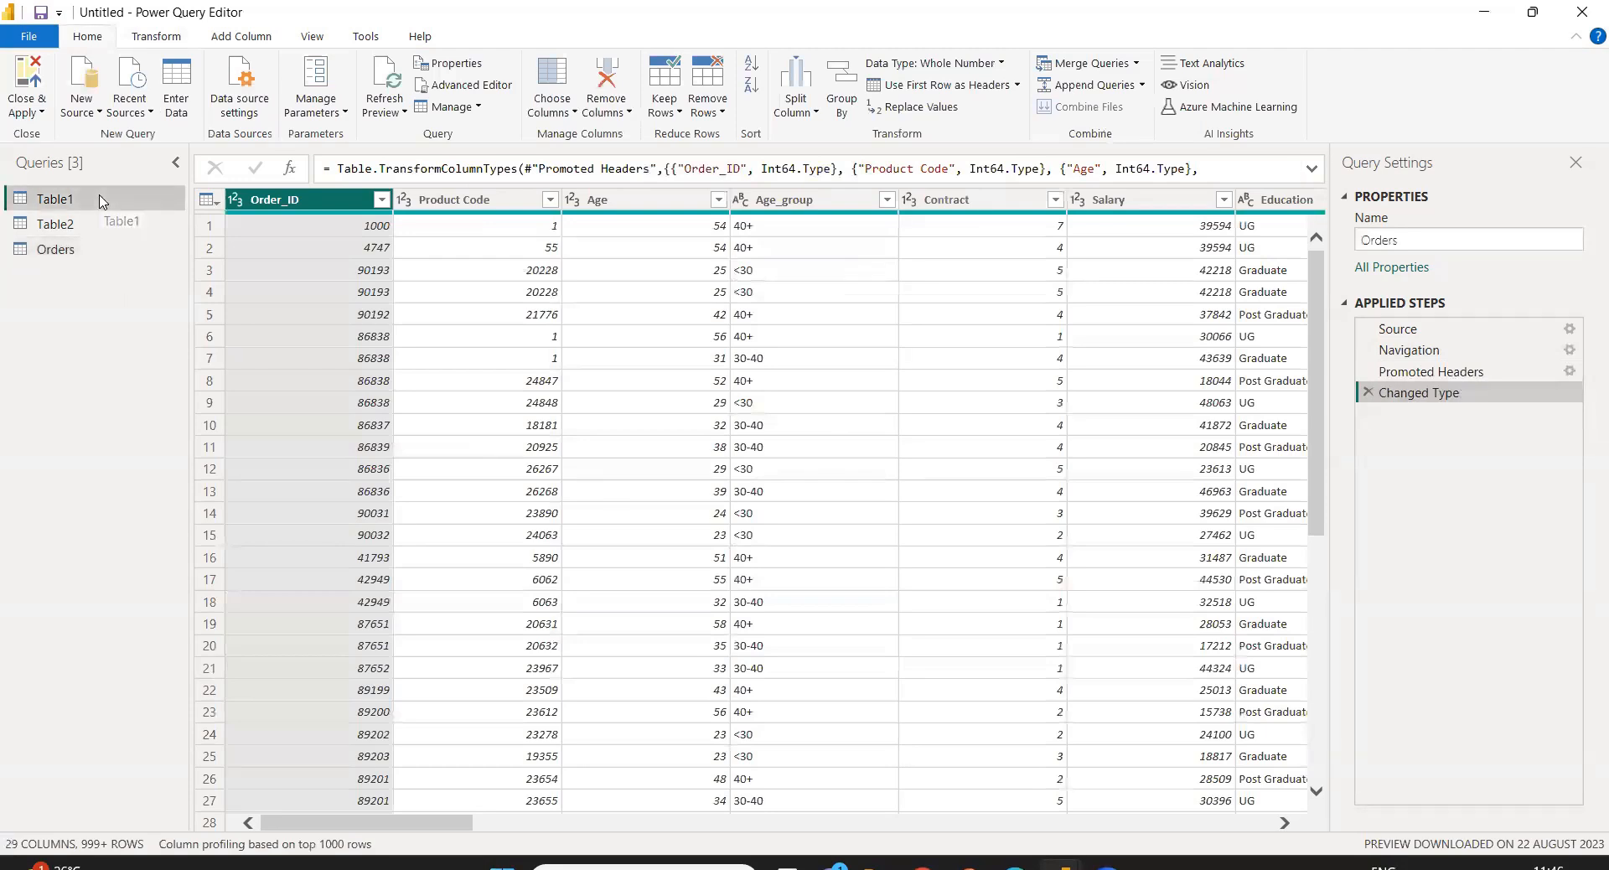
pyautogui.click(462, 199)
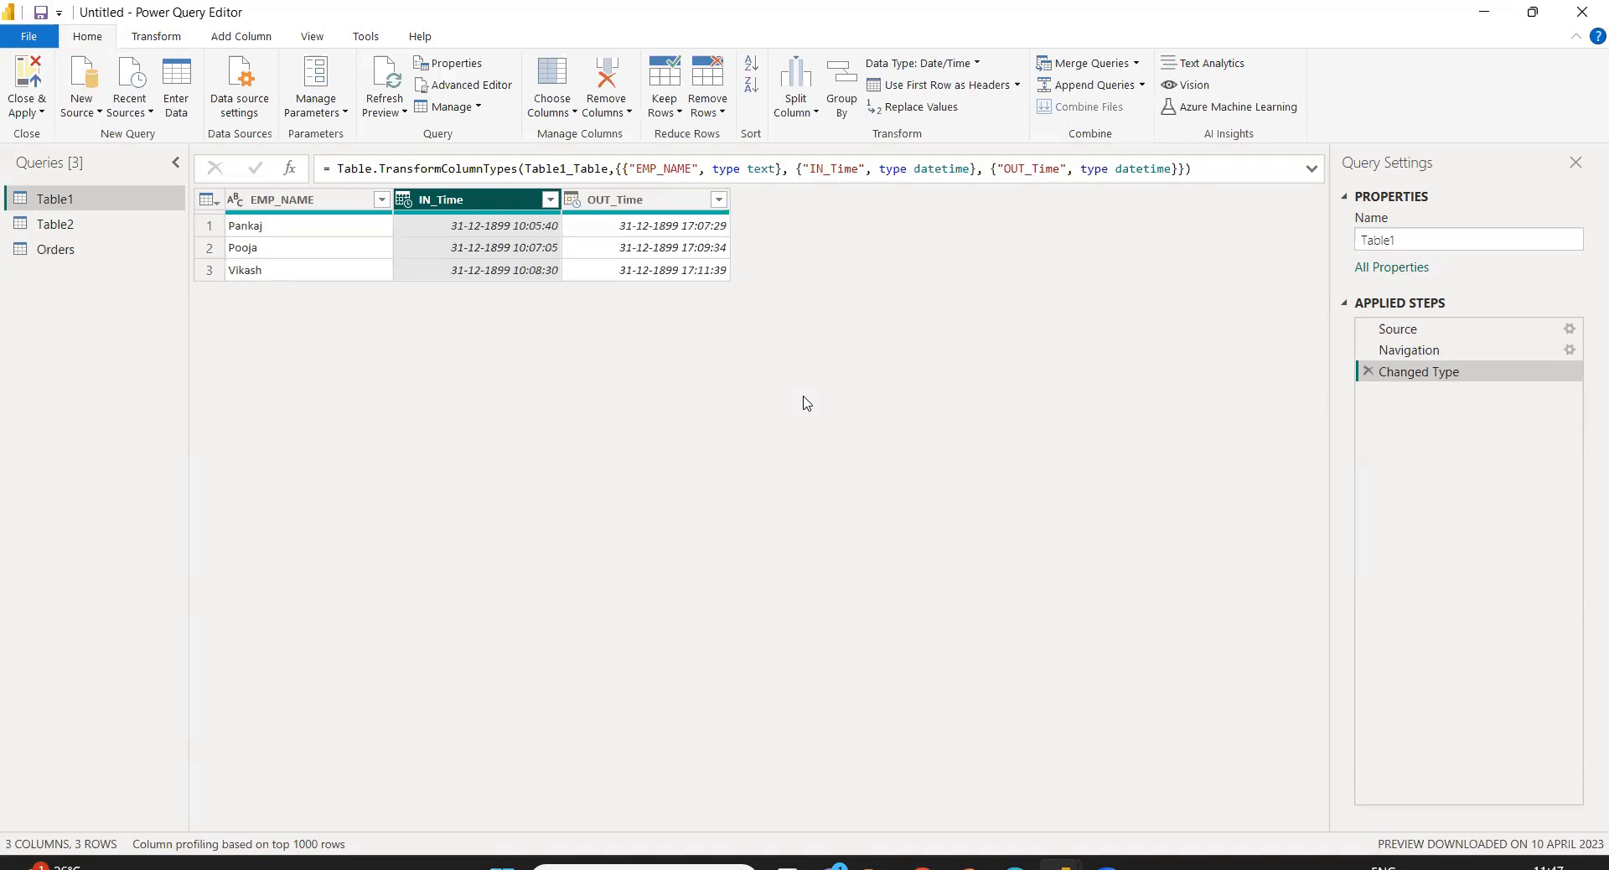
pyautogui.click(162, 43)
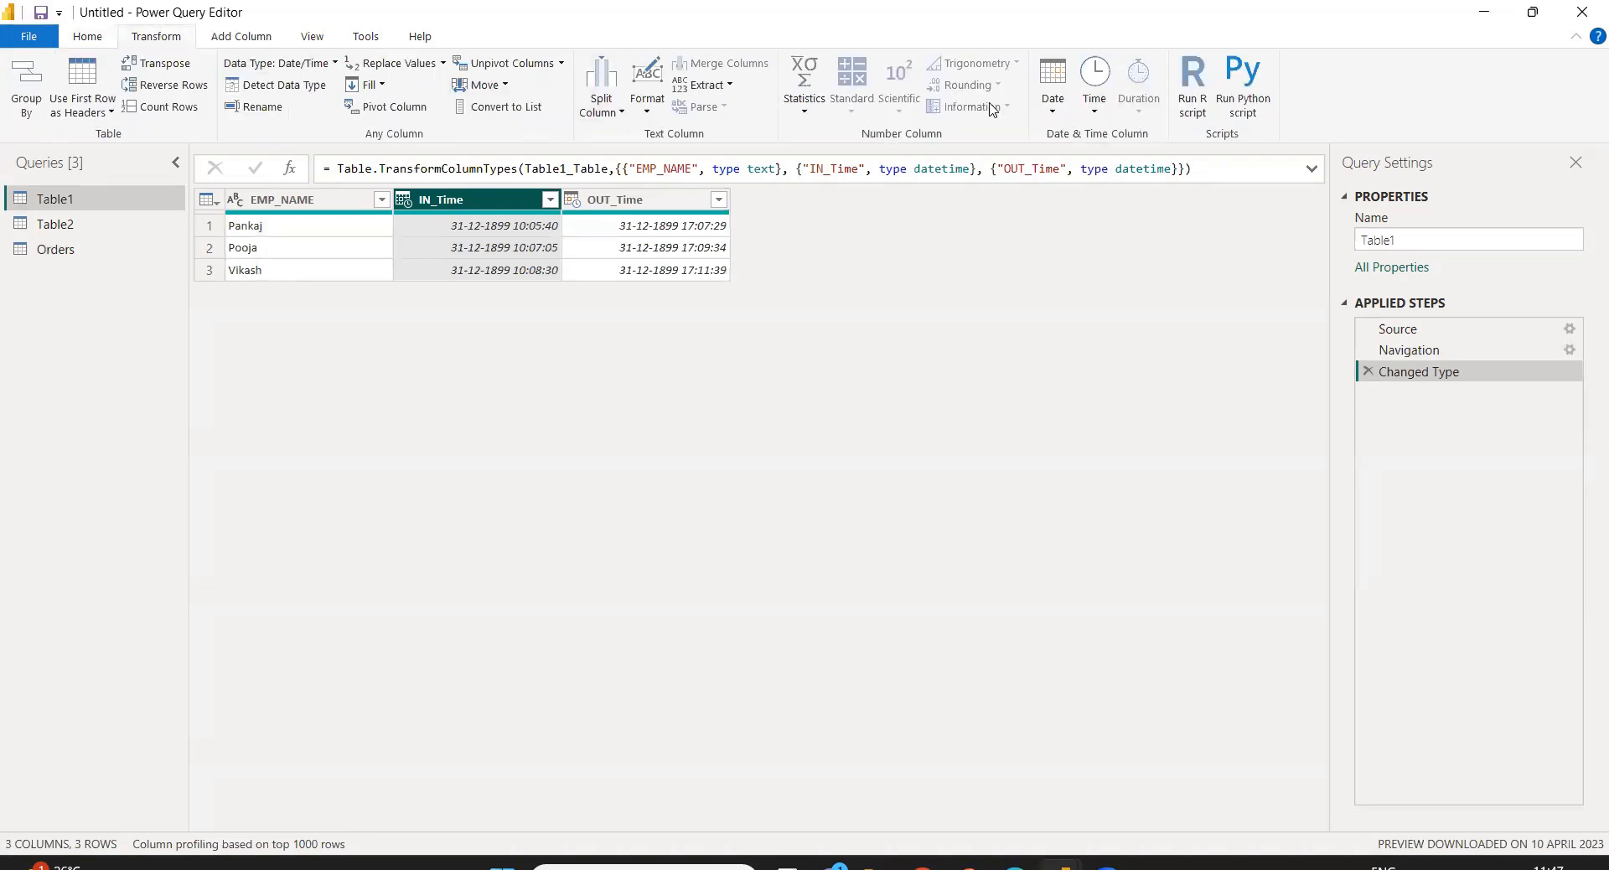
pyautogui.click(1094, 111)
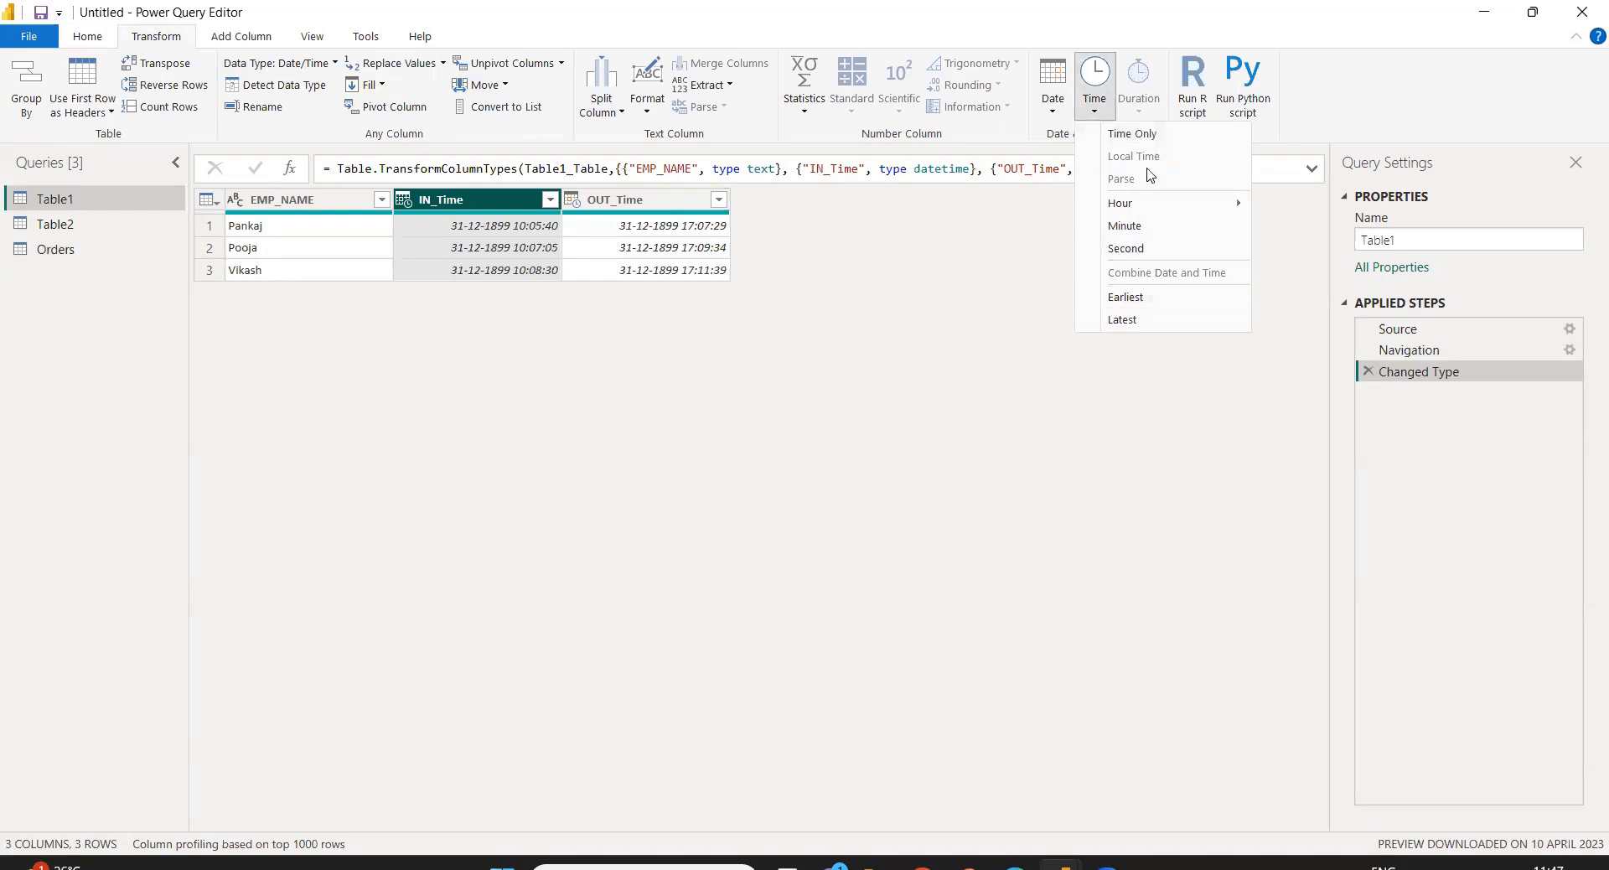
pyautogui.click(1138, 136)
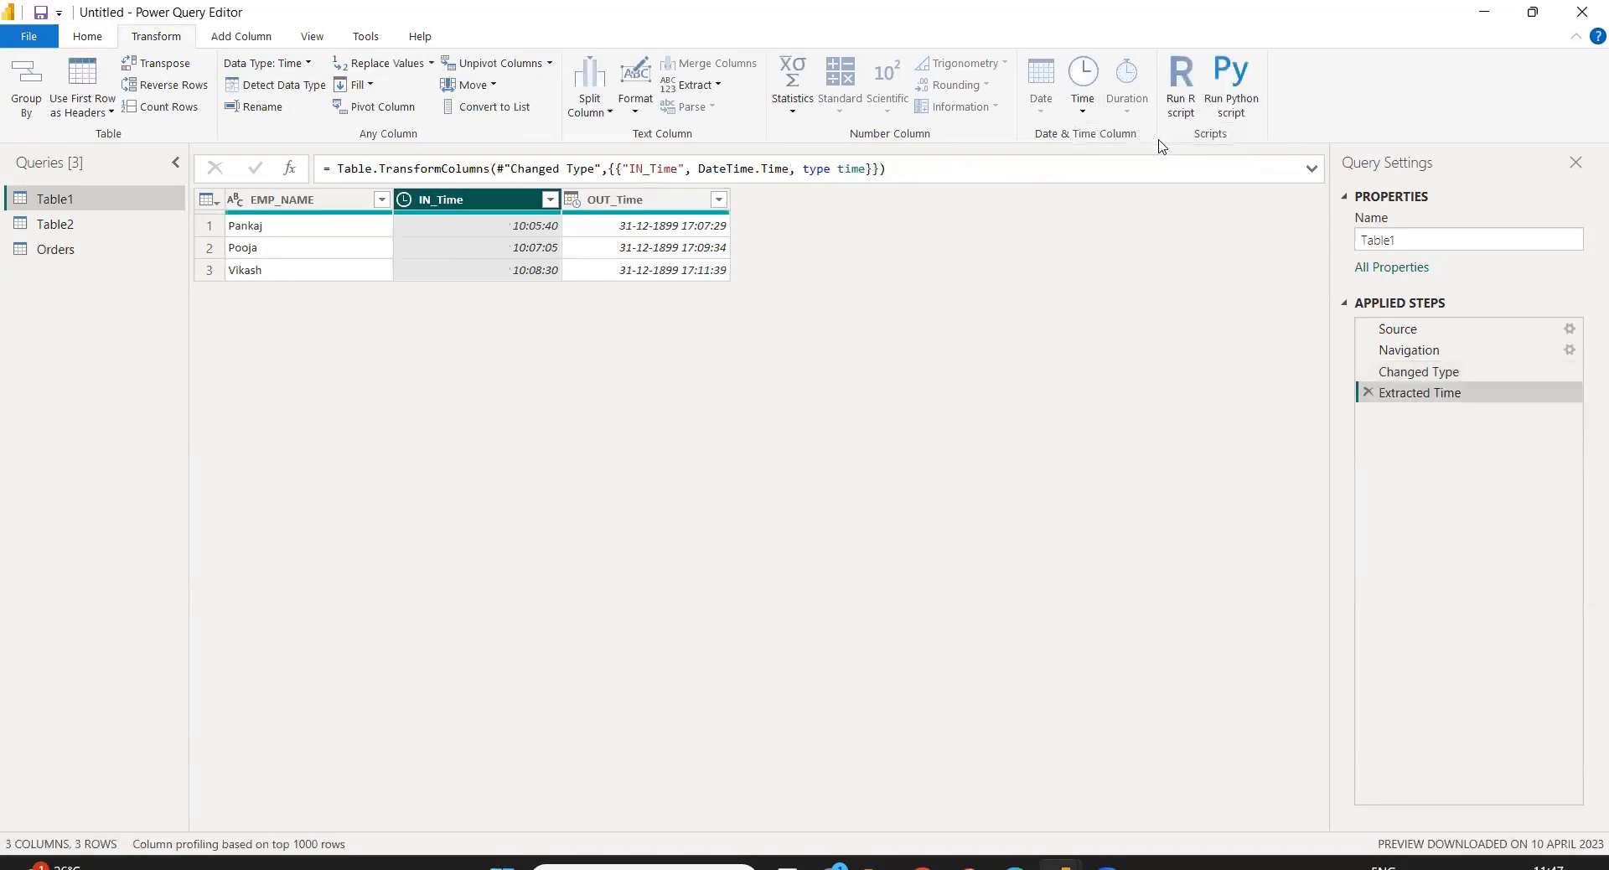
# Extract the hour from Table1's IN_Time column, and remove the resulting applied step.
pyautogui.click(1083, 113)
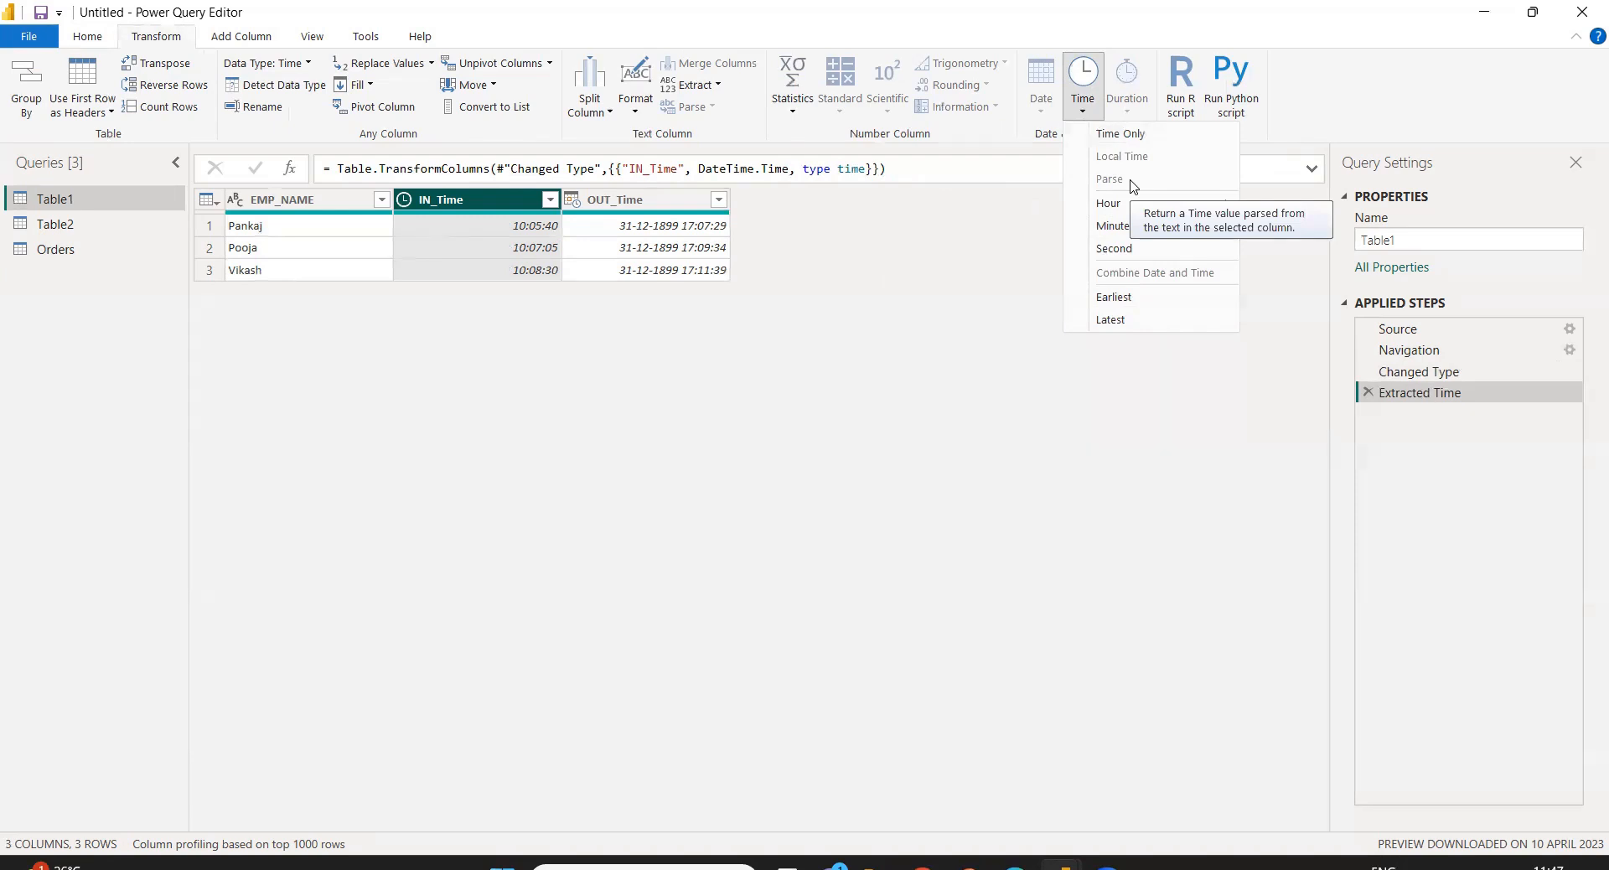
pyautogui.moveTo(1124, 206)
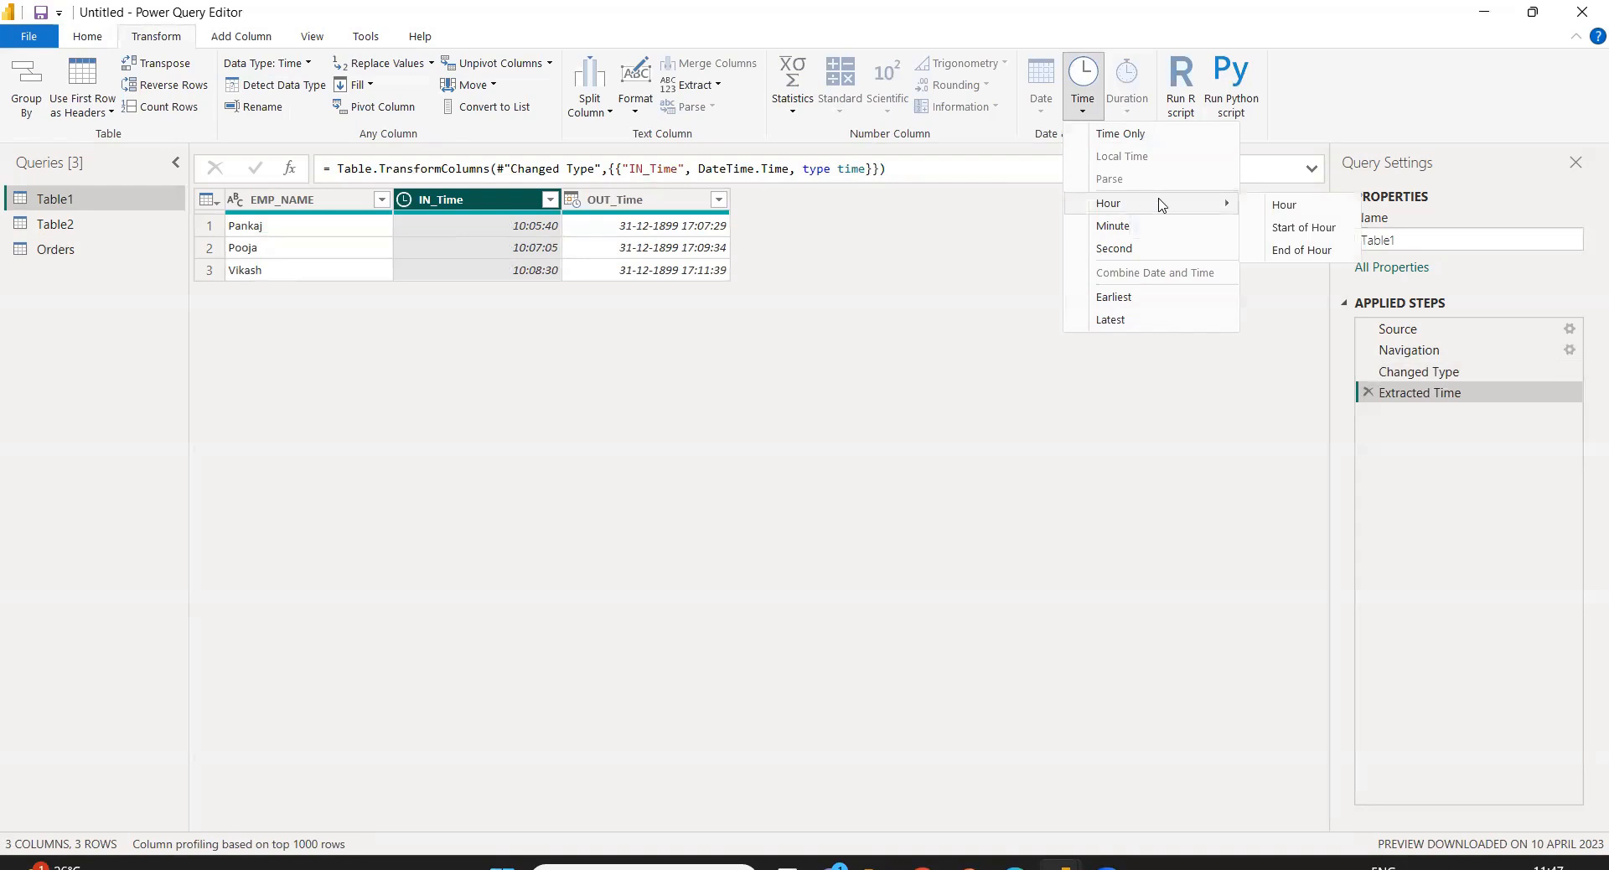
pyautogui.click(1297, 213)
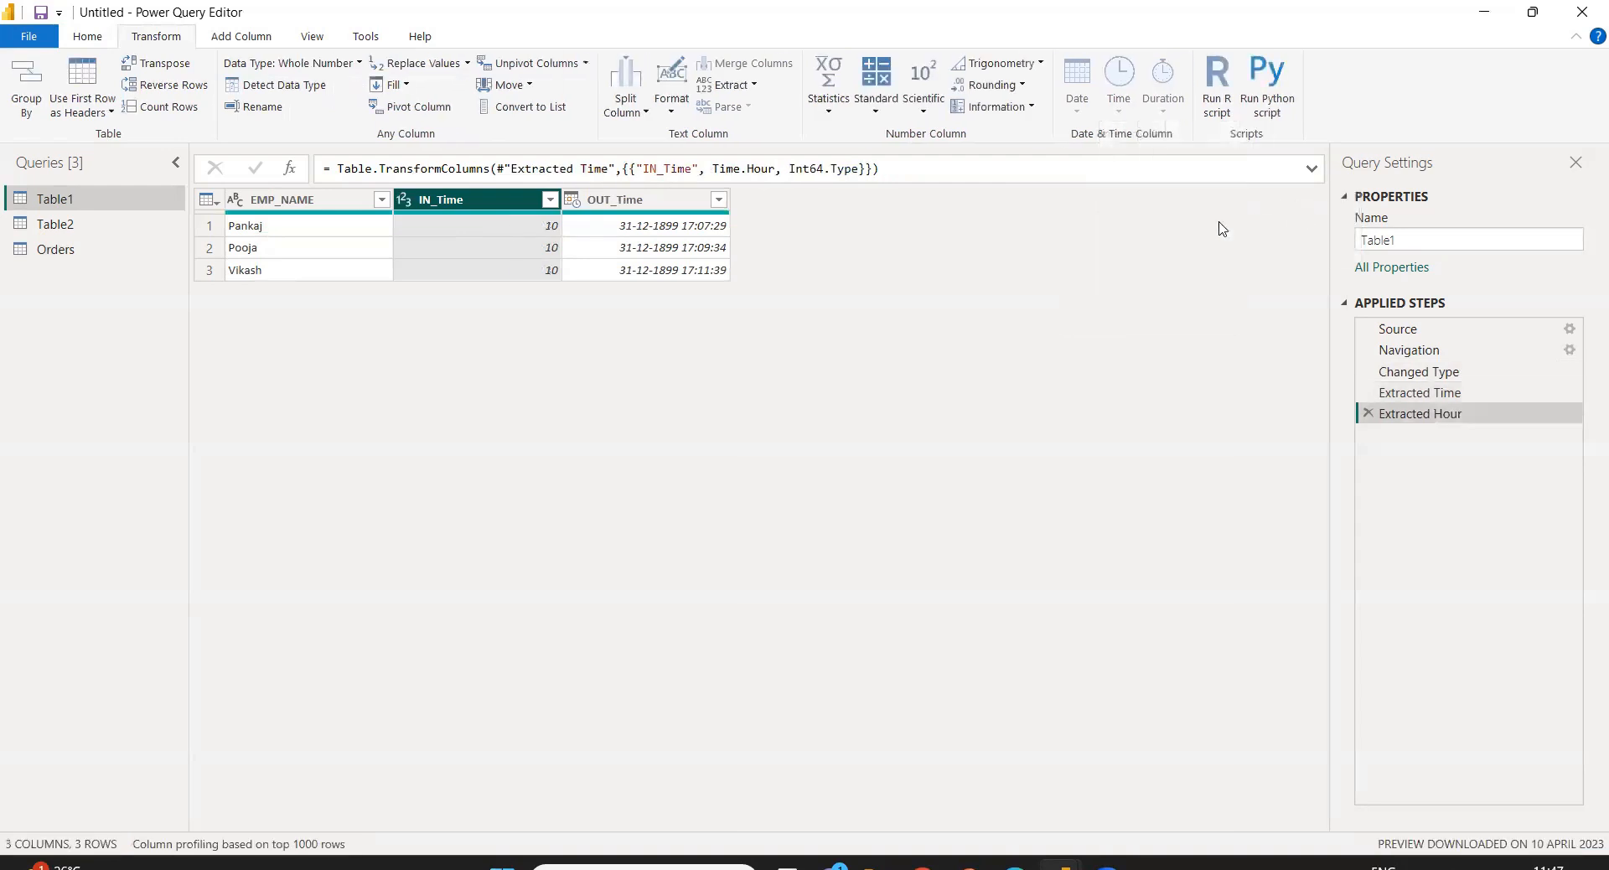
pyautogui.click(1367, 413)
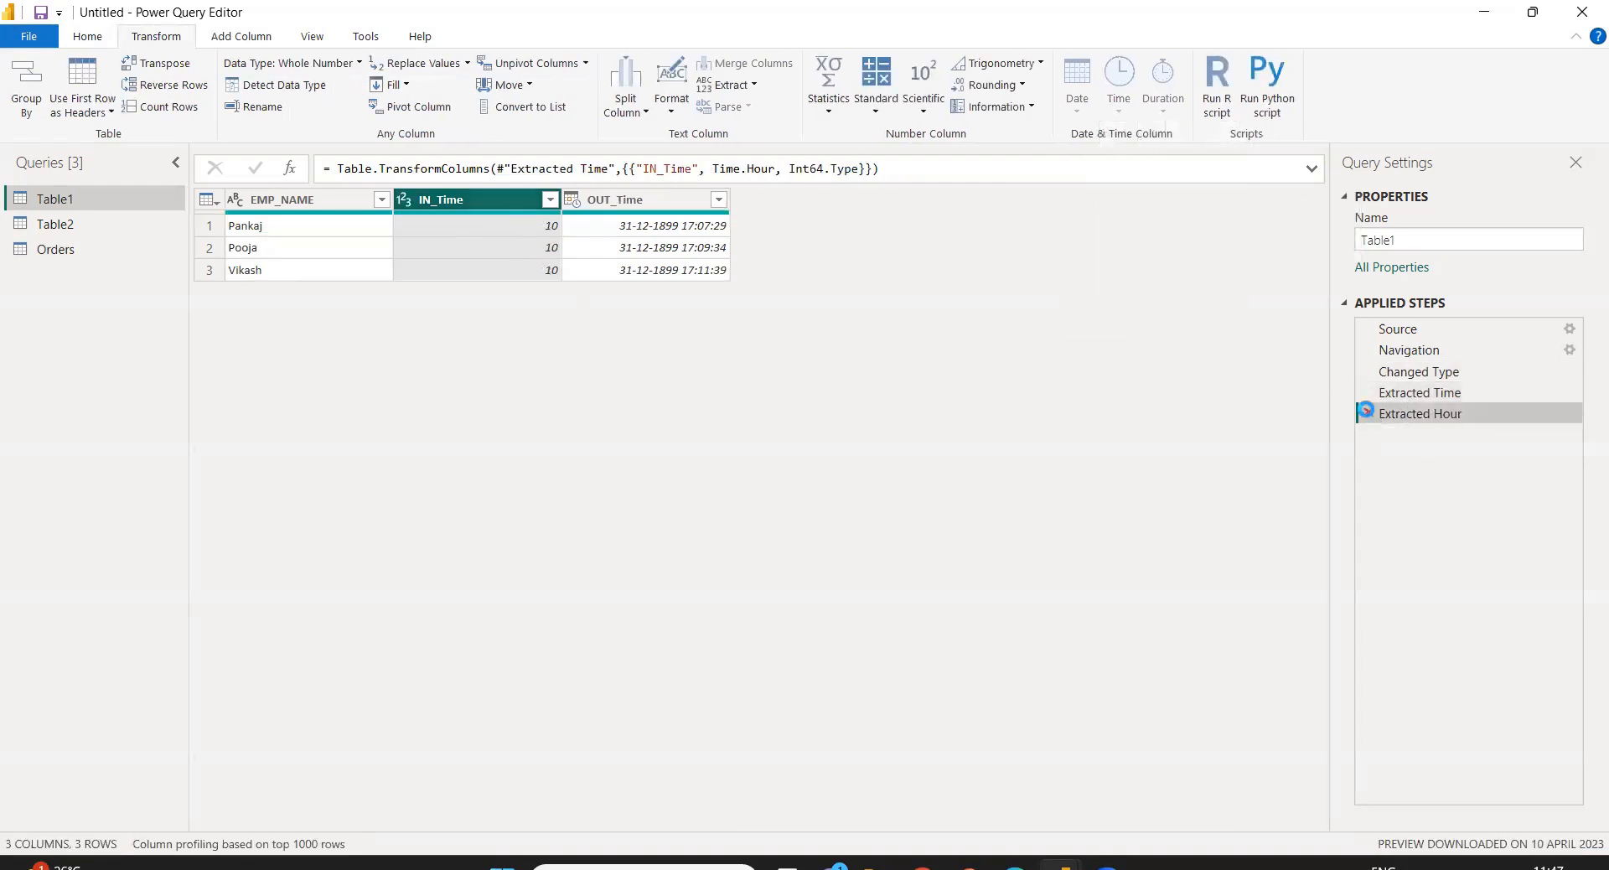
# Extract the minute from Table1's IN_Time column, and remove the resulting applied step.
pyautogui.click(1089, 113)
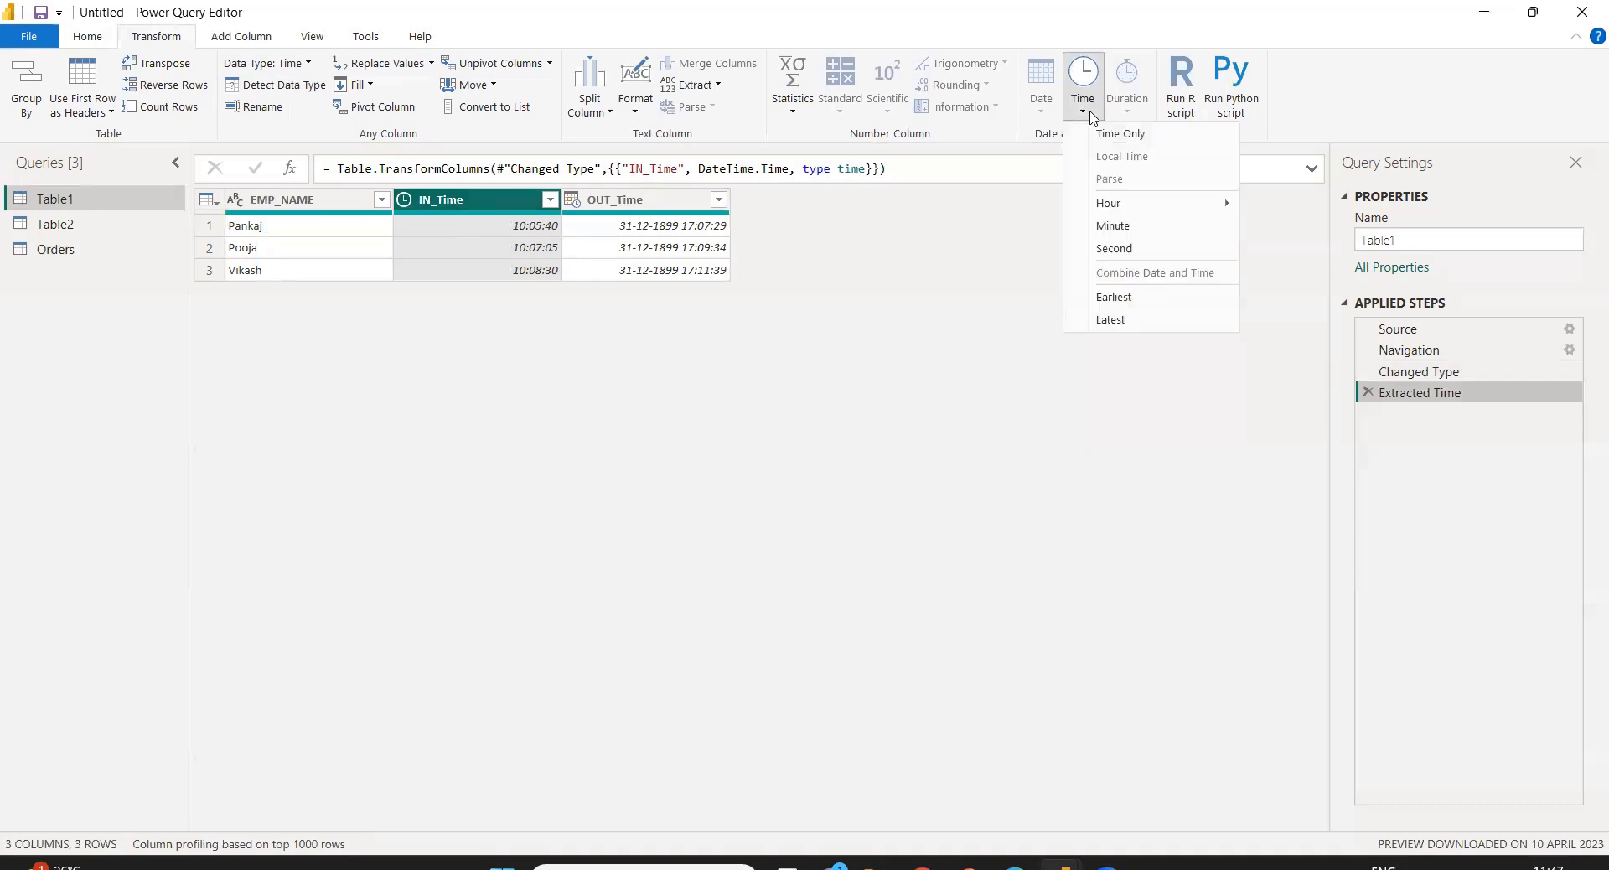
pyautogui.moveTo(1198, 210)
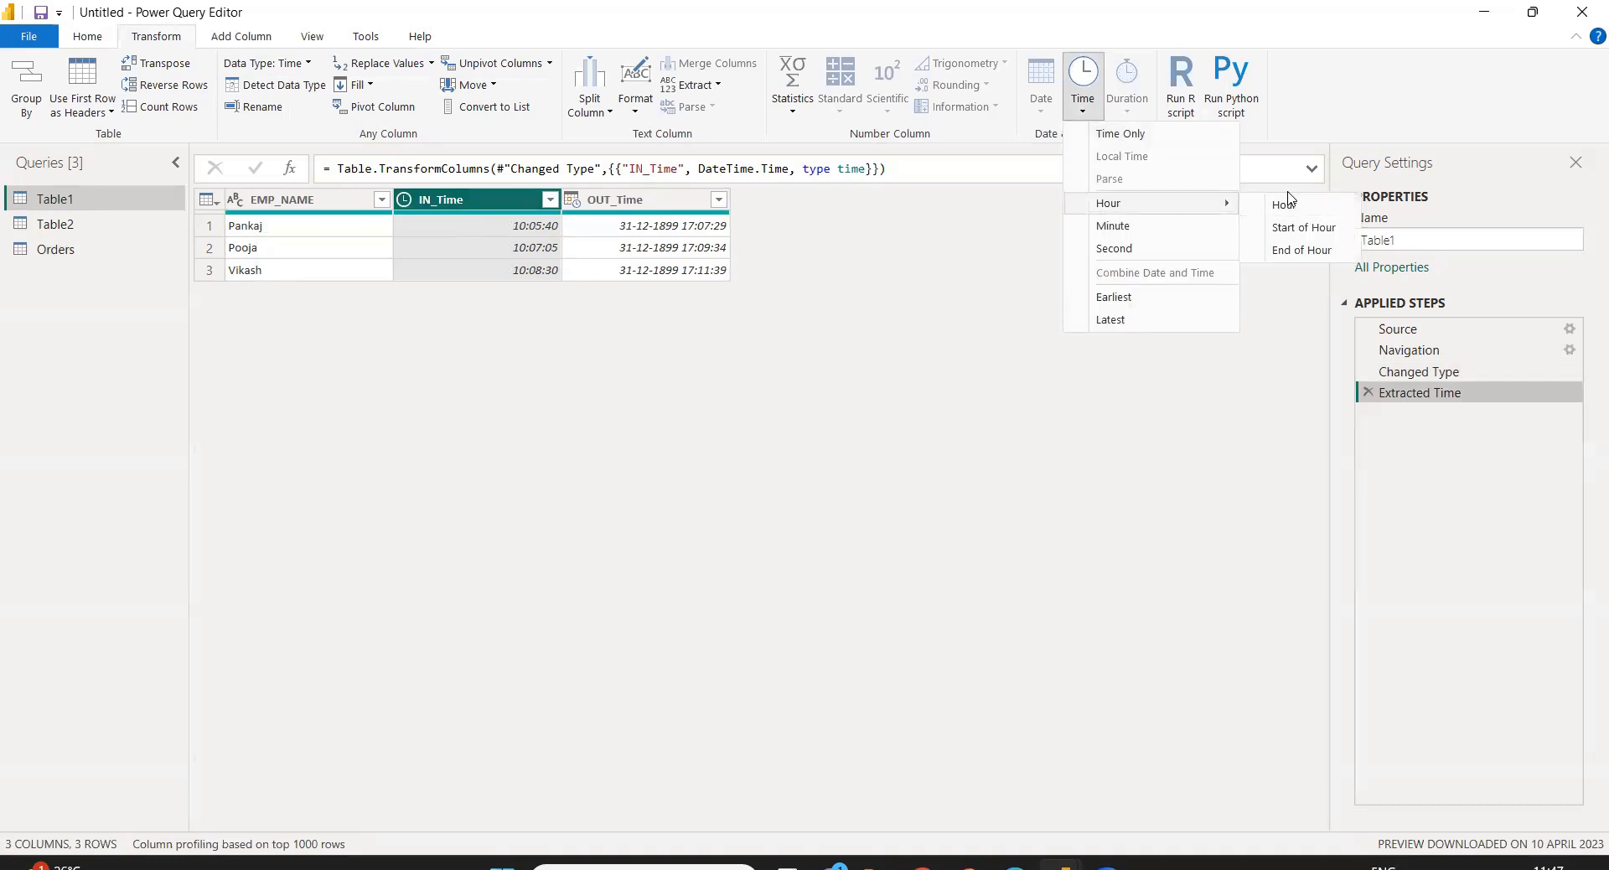
pyautogui.click(1144, 227)
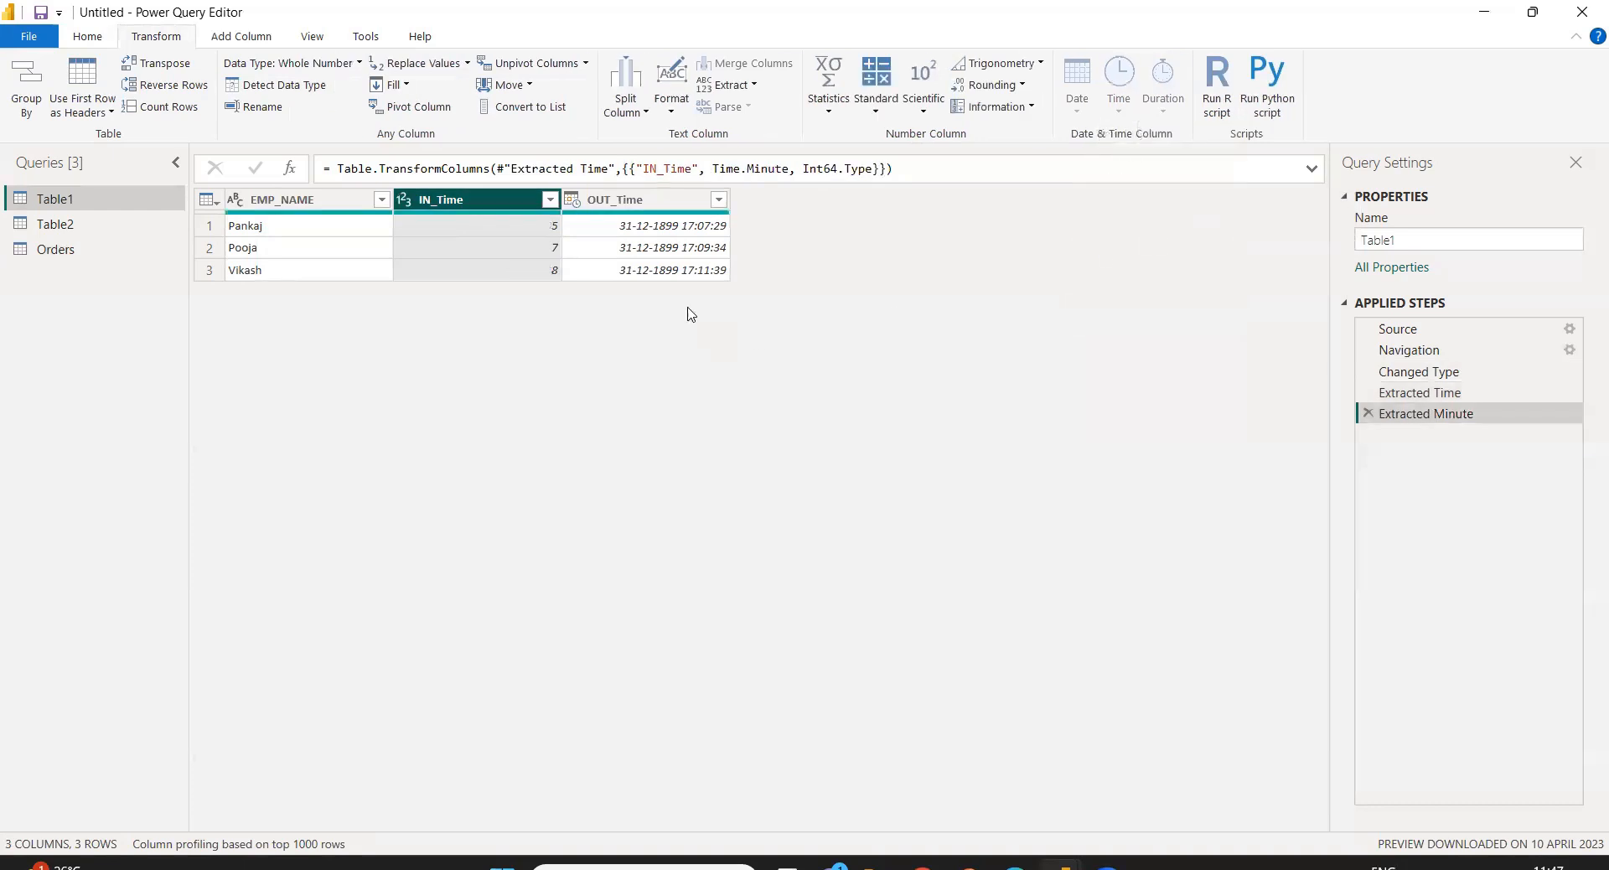
pyautogui.click(1367, 414)
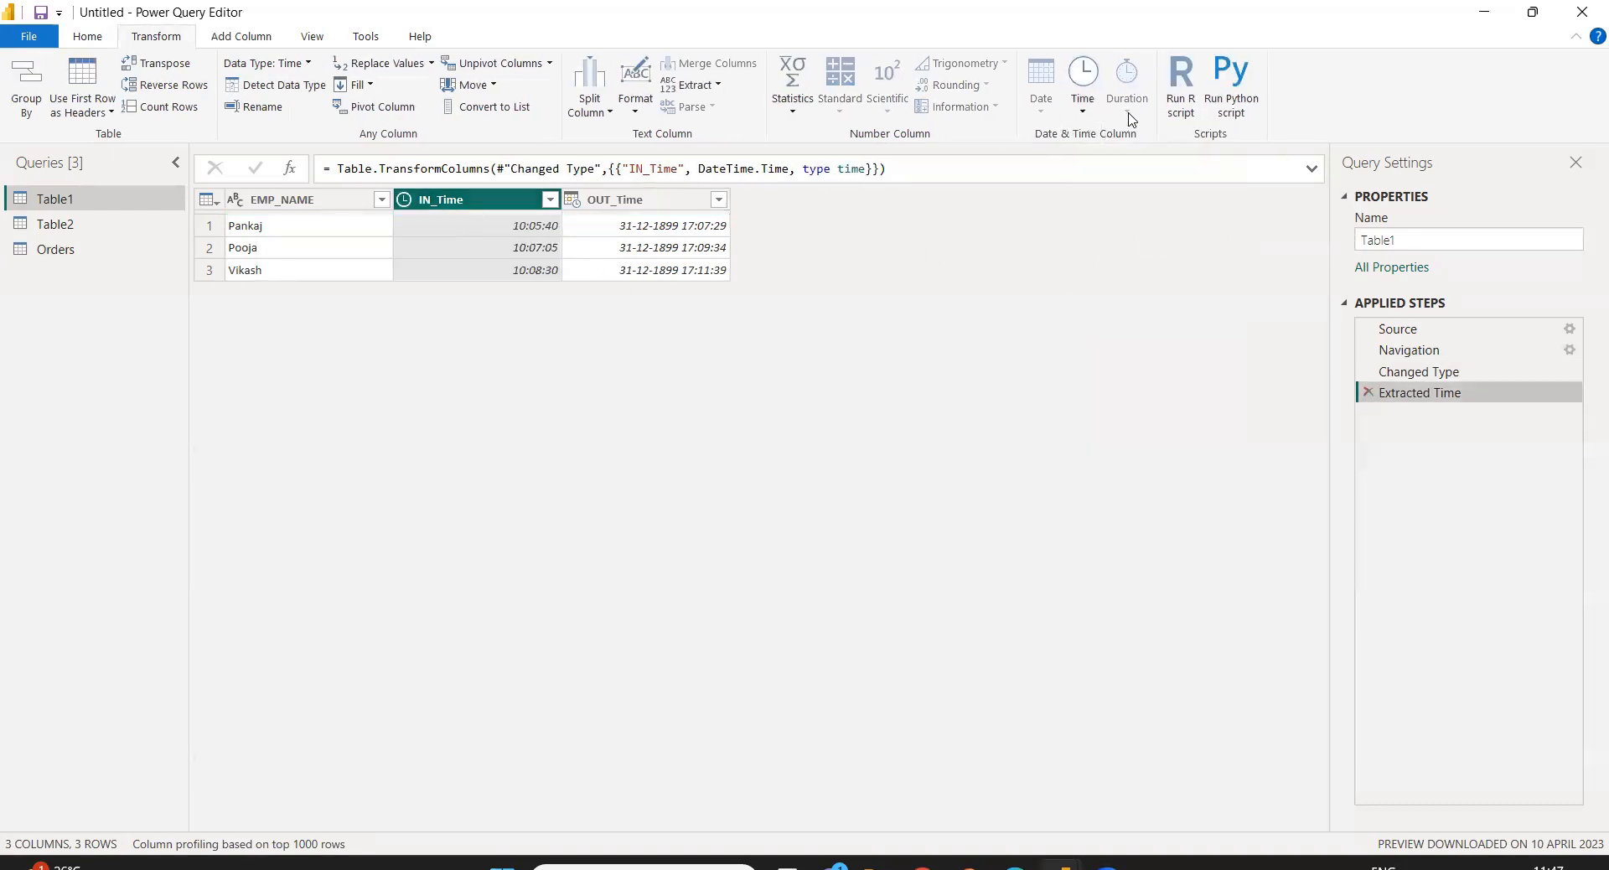
# Calculate the latest time of Table1's IN_Time column, and remove the resulting applied step.
pyautogui.click(1085, 111)
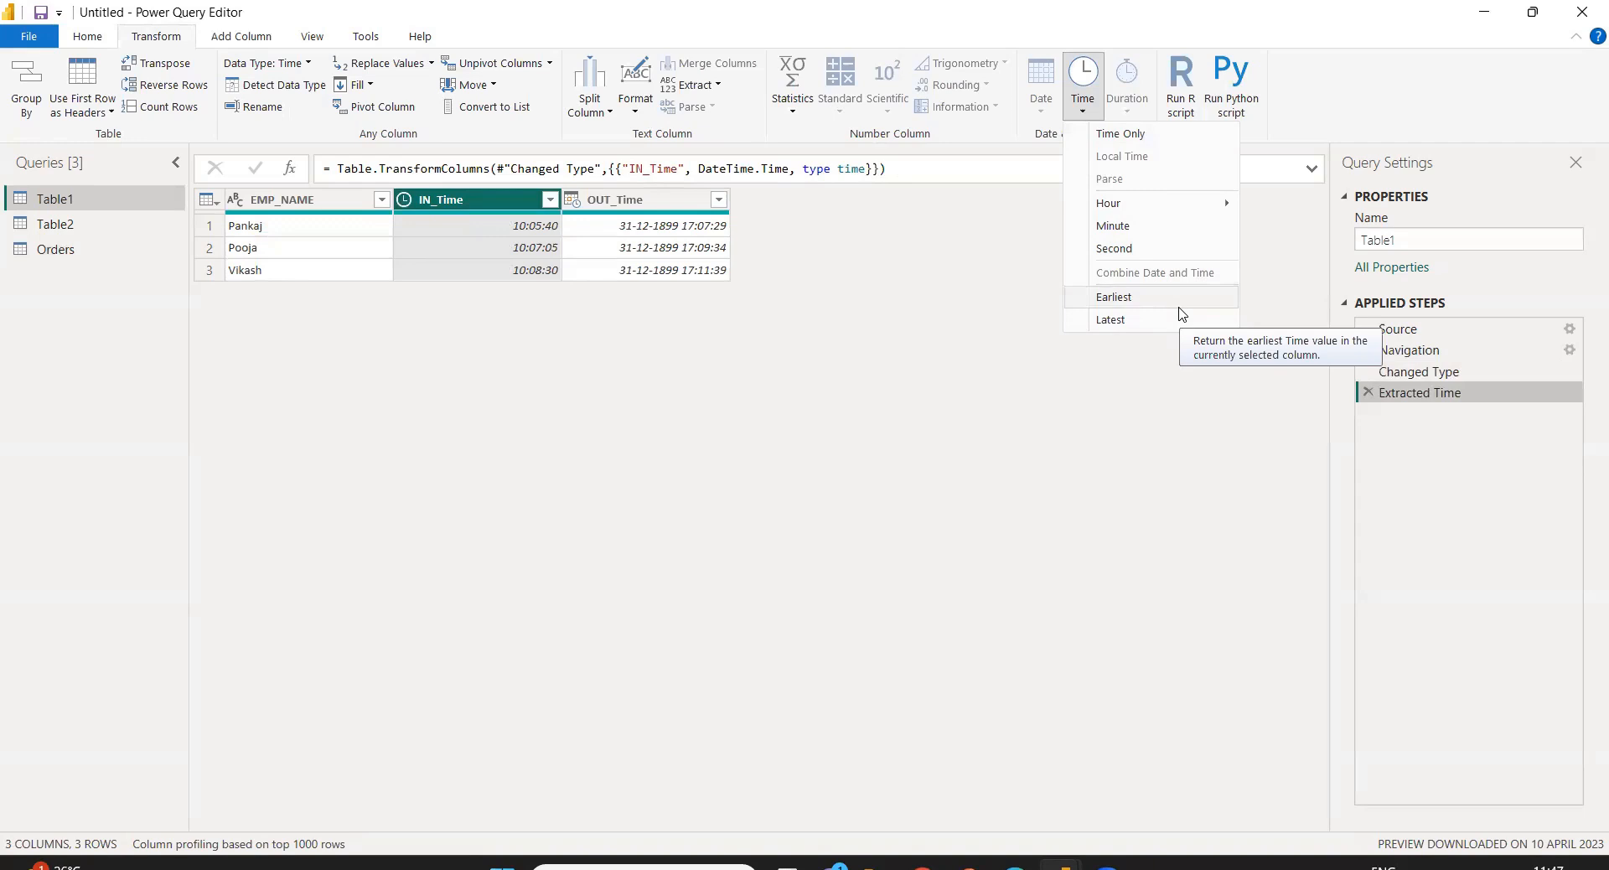
pyautogui.click(1122, 320)
pyautogui.click(227, 201)
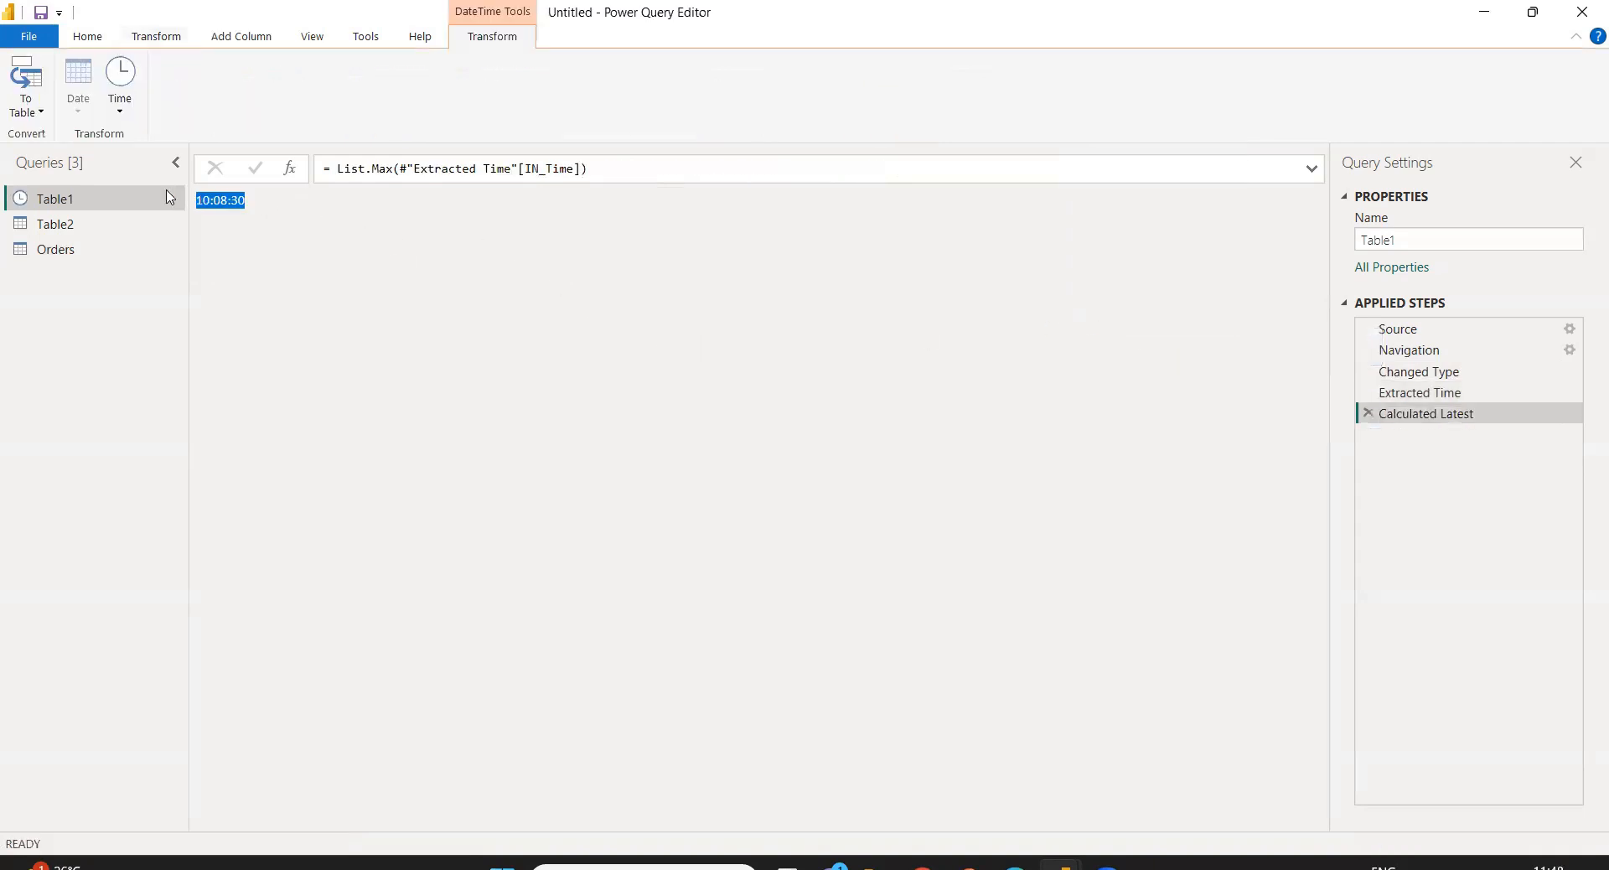
pyautogui.click(1367, 413)
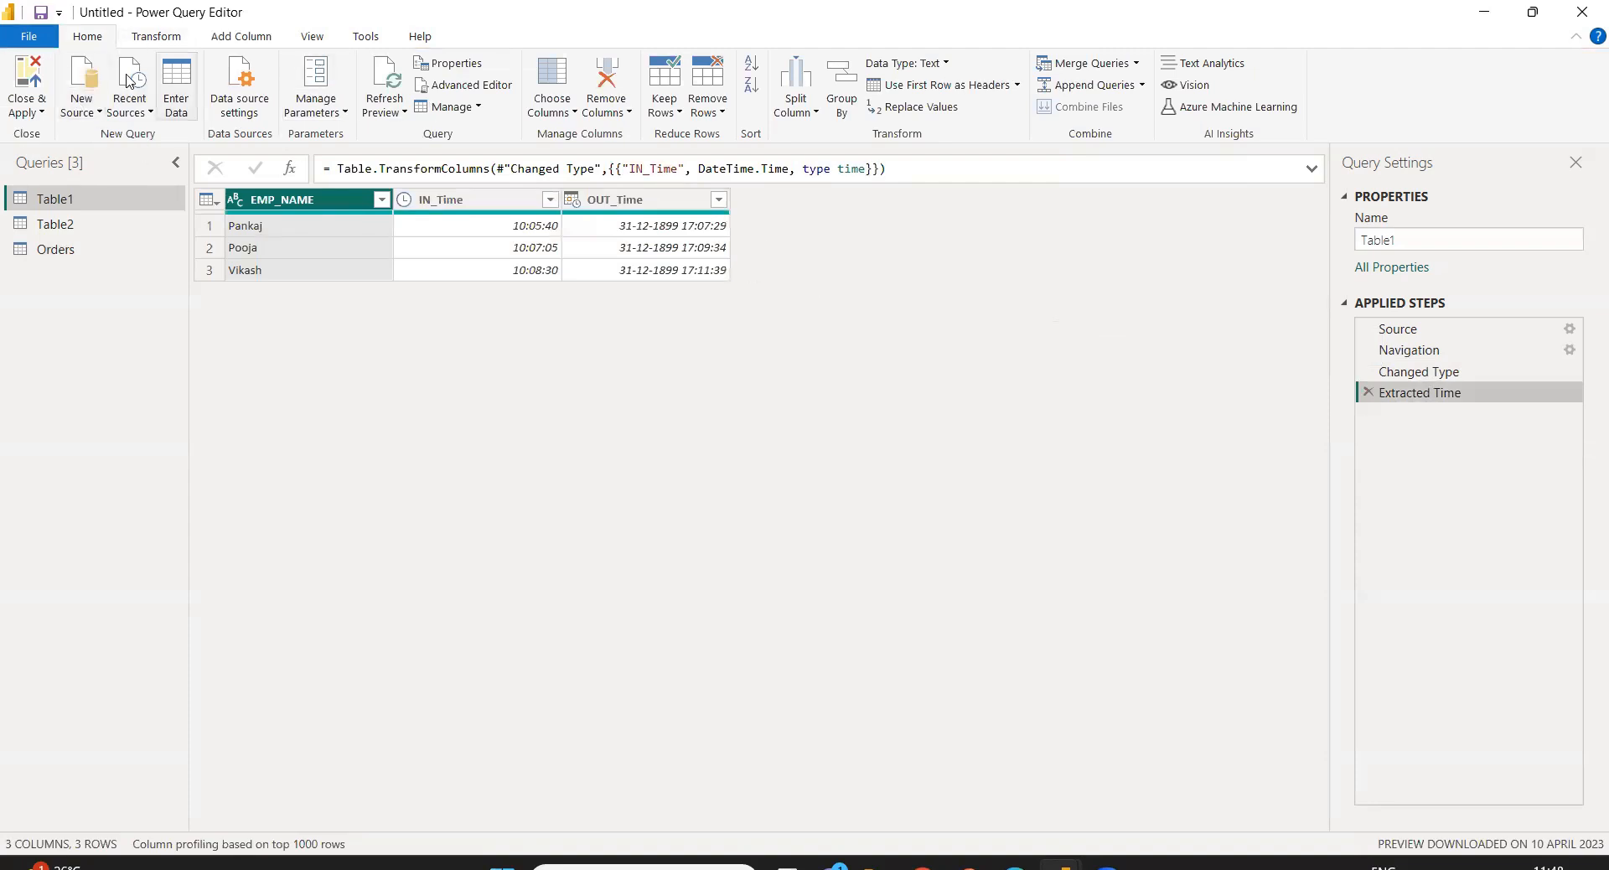
# Transform the OUT_Time column of Table1 to time only.
pyautogui.click(156, 36)
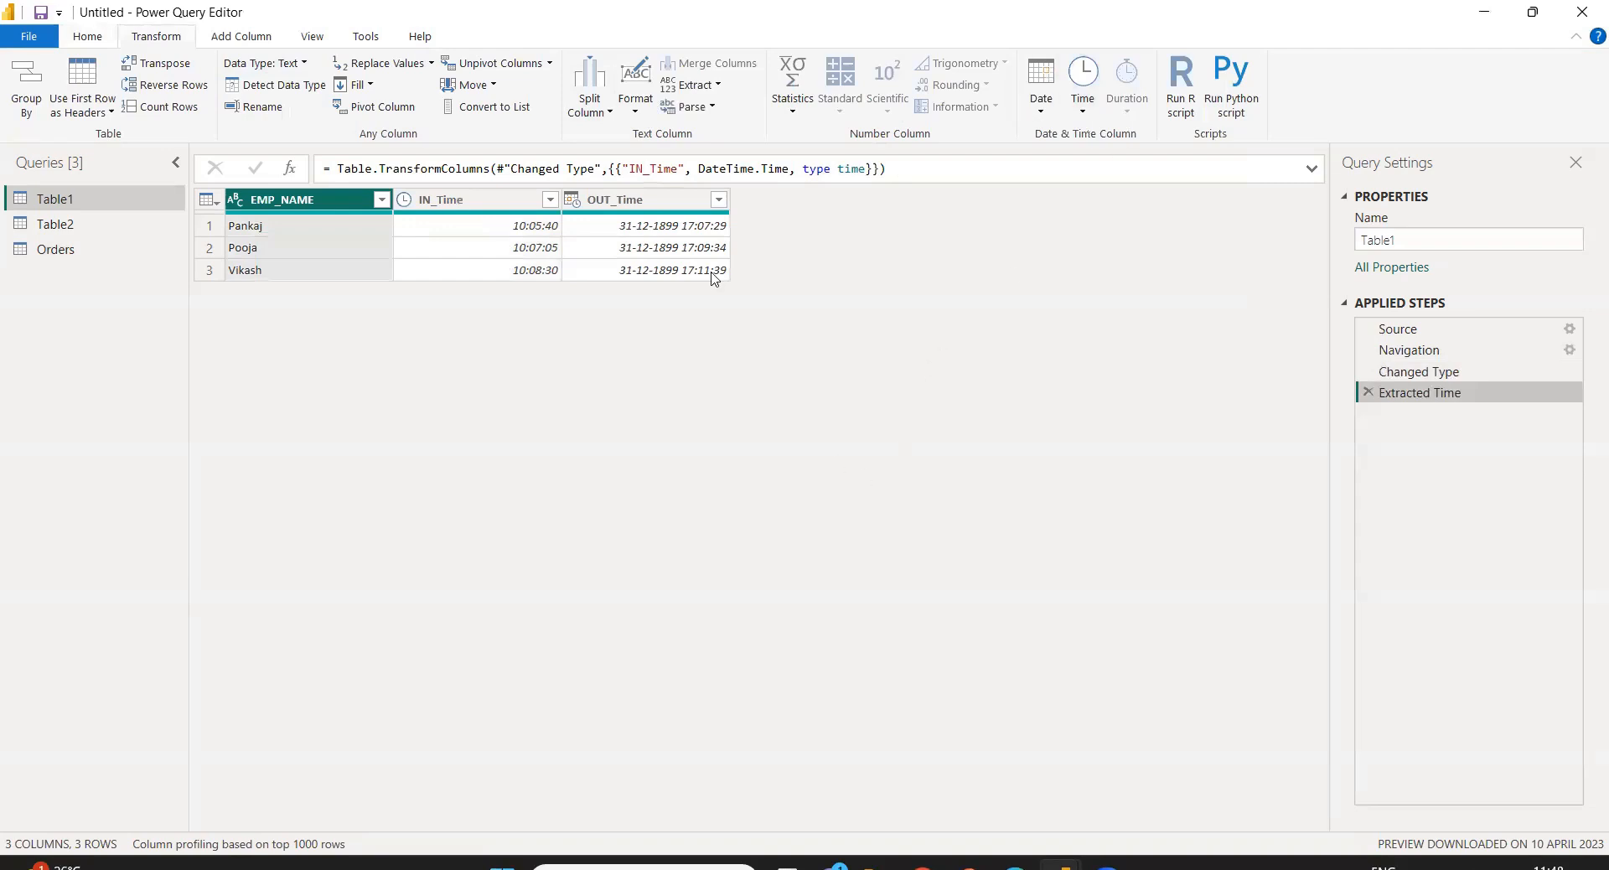
pyautogui.click(675, 206)
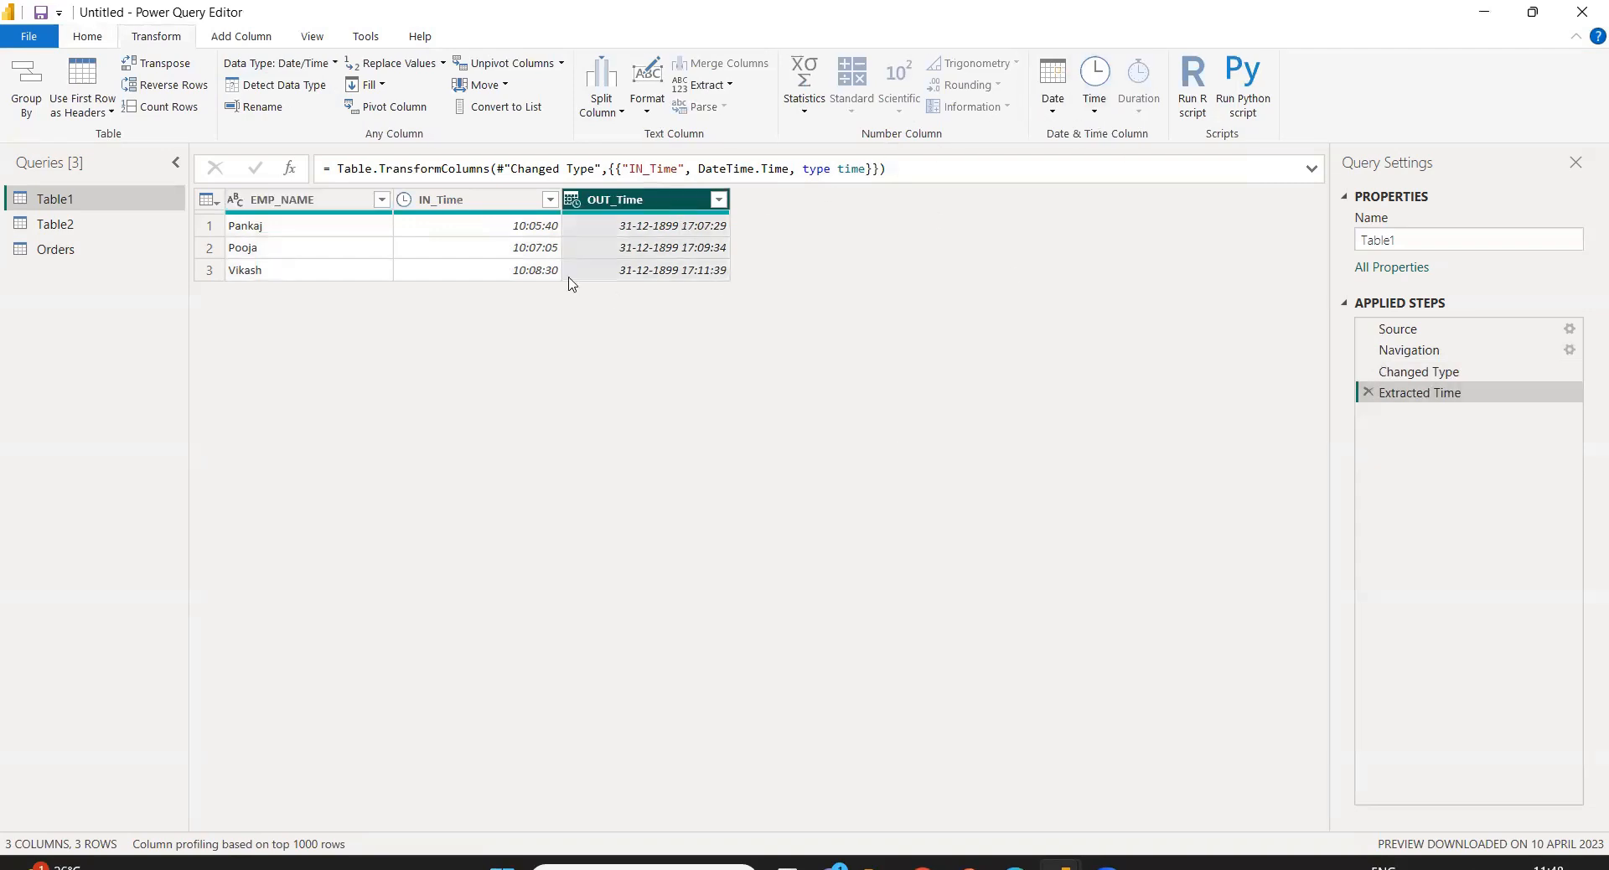
pyautogui.click(1096, 111)
pyautogui.click(1127, 153)
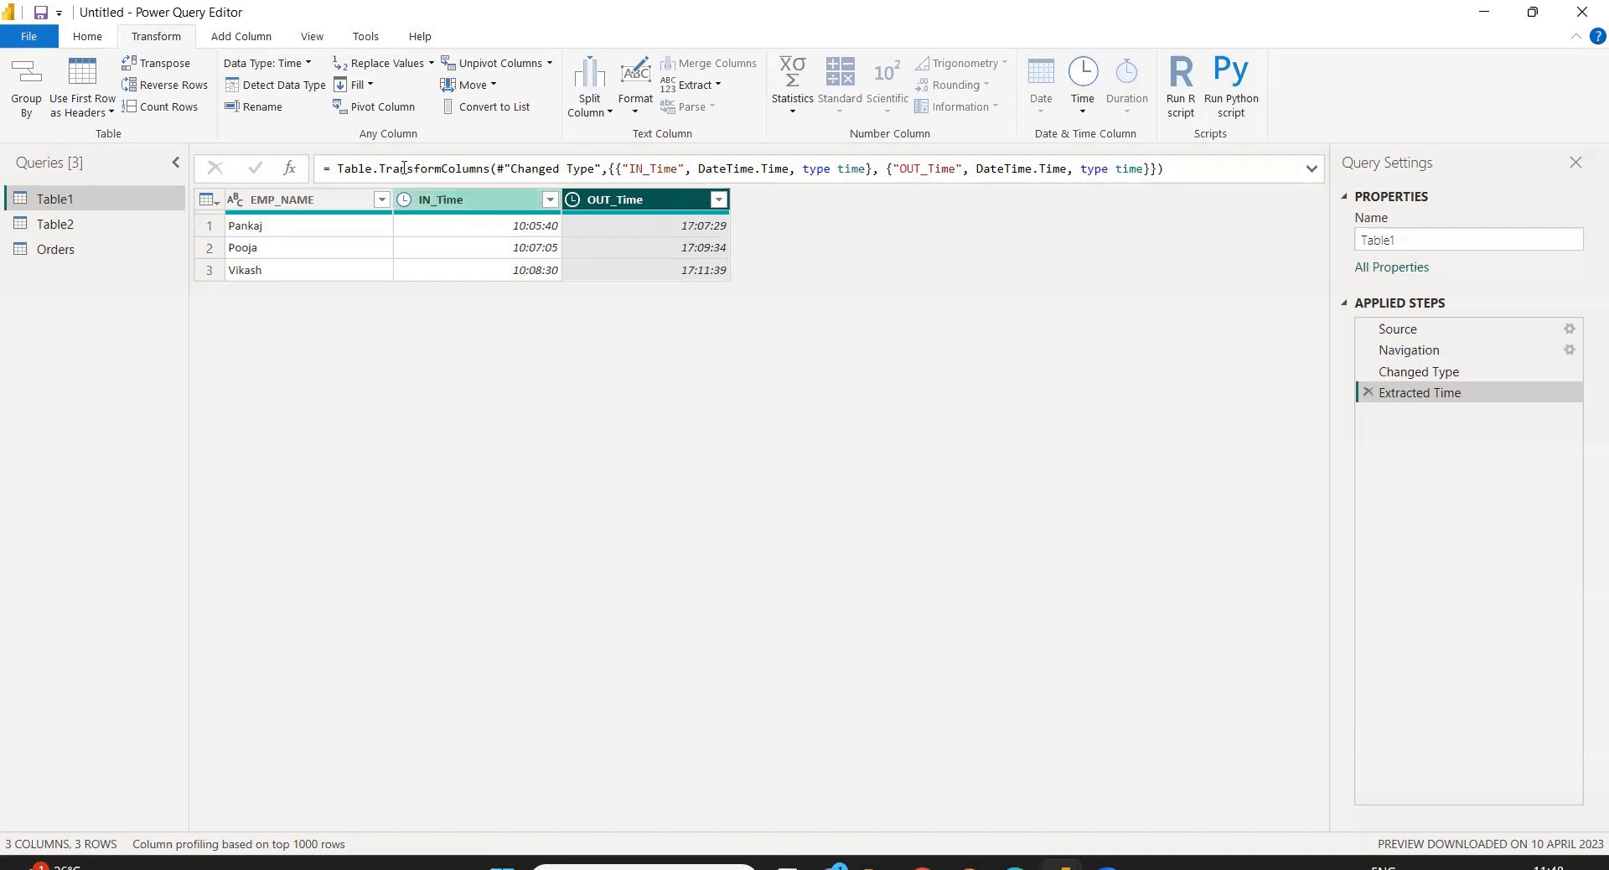
# Start a new custom column in Table1 and name it Login_Hour.
pyautogui.click(240, 40)
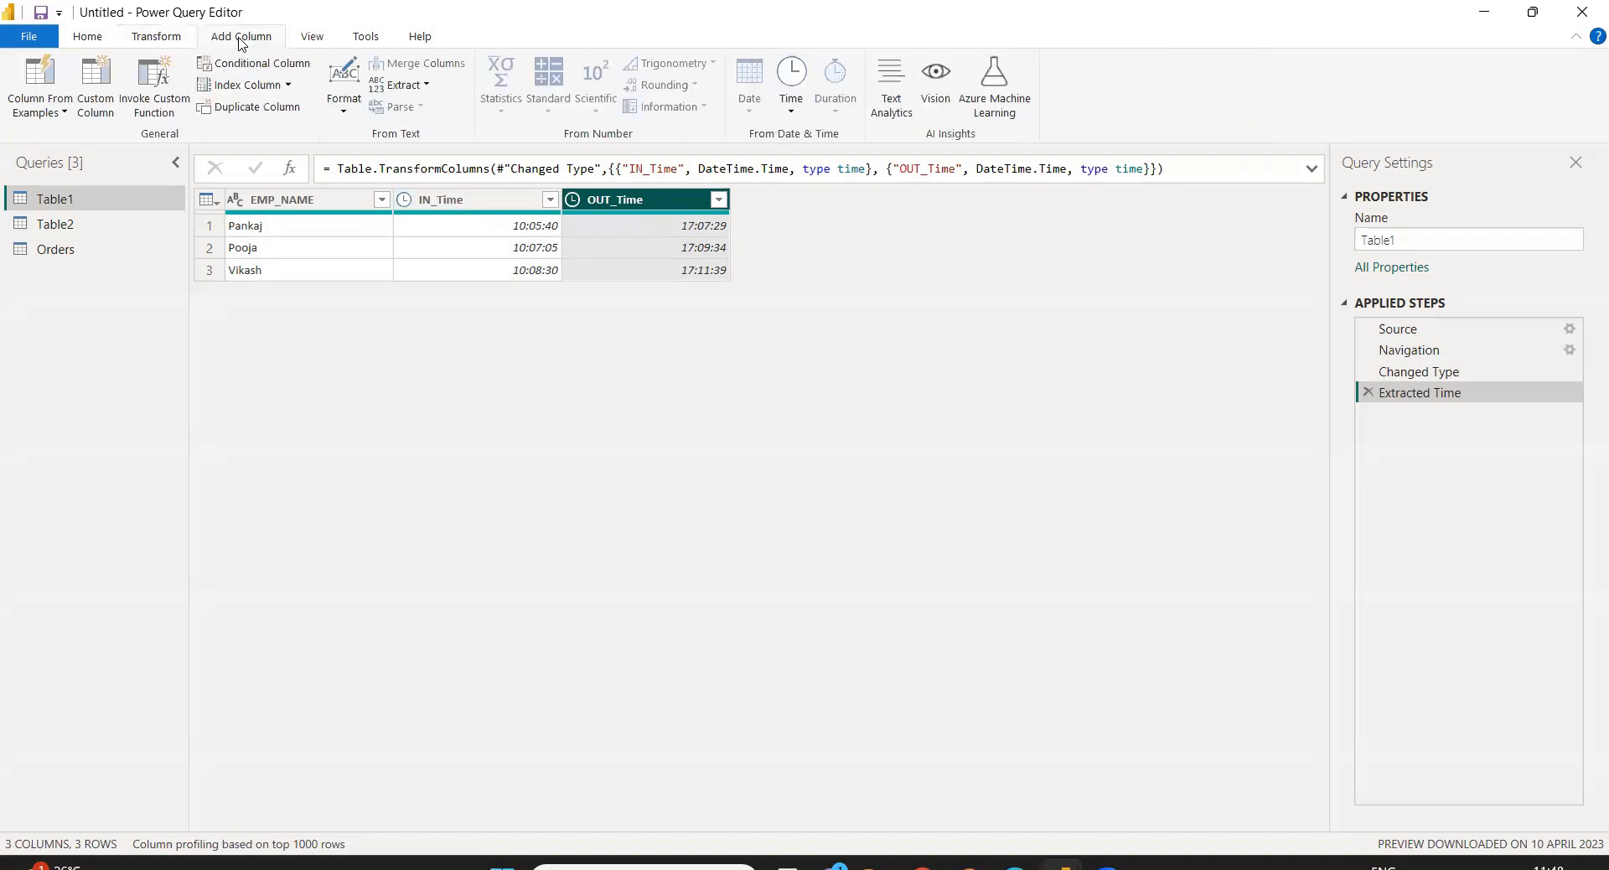
pyautogui.click(96, 88)
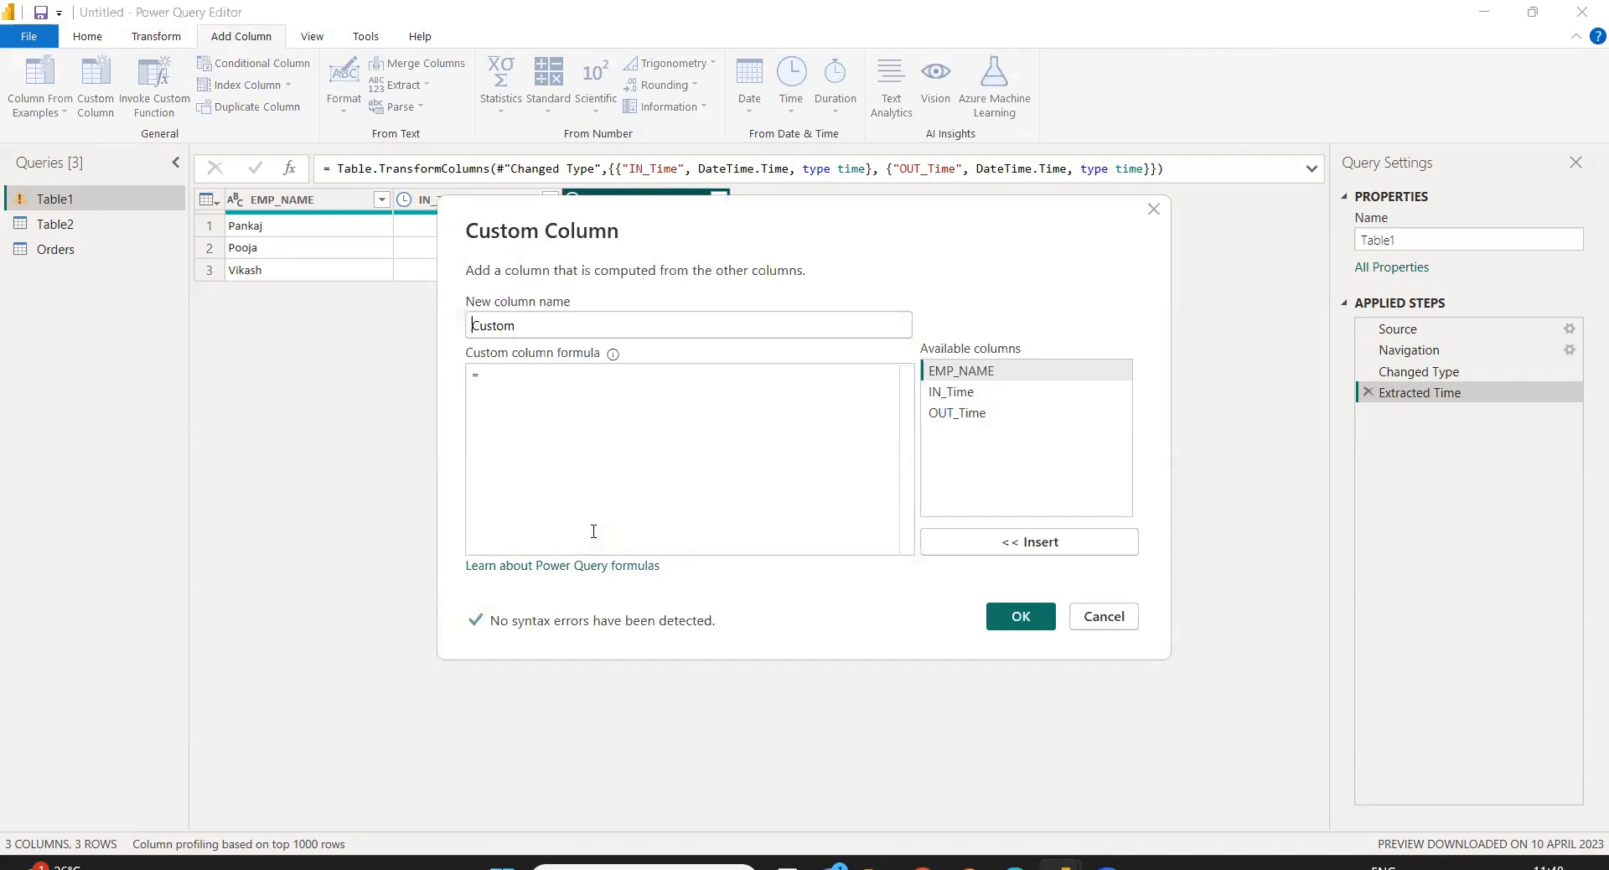
pyautogui.doubleClick(530, 329)
pyautogui.write('Login')
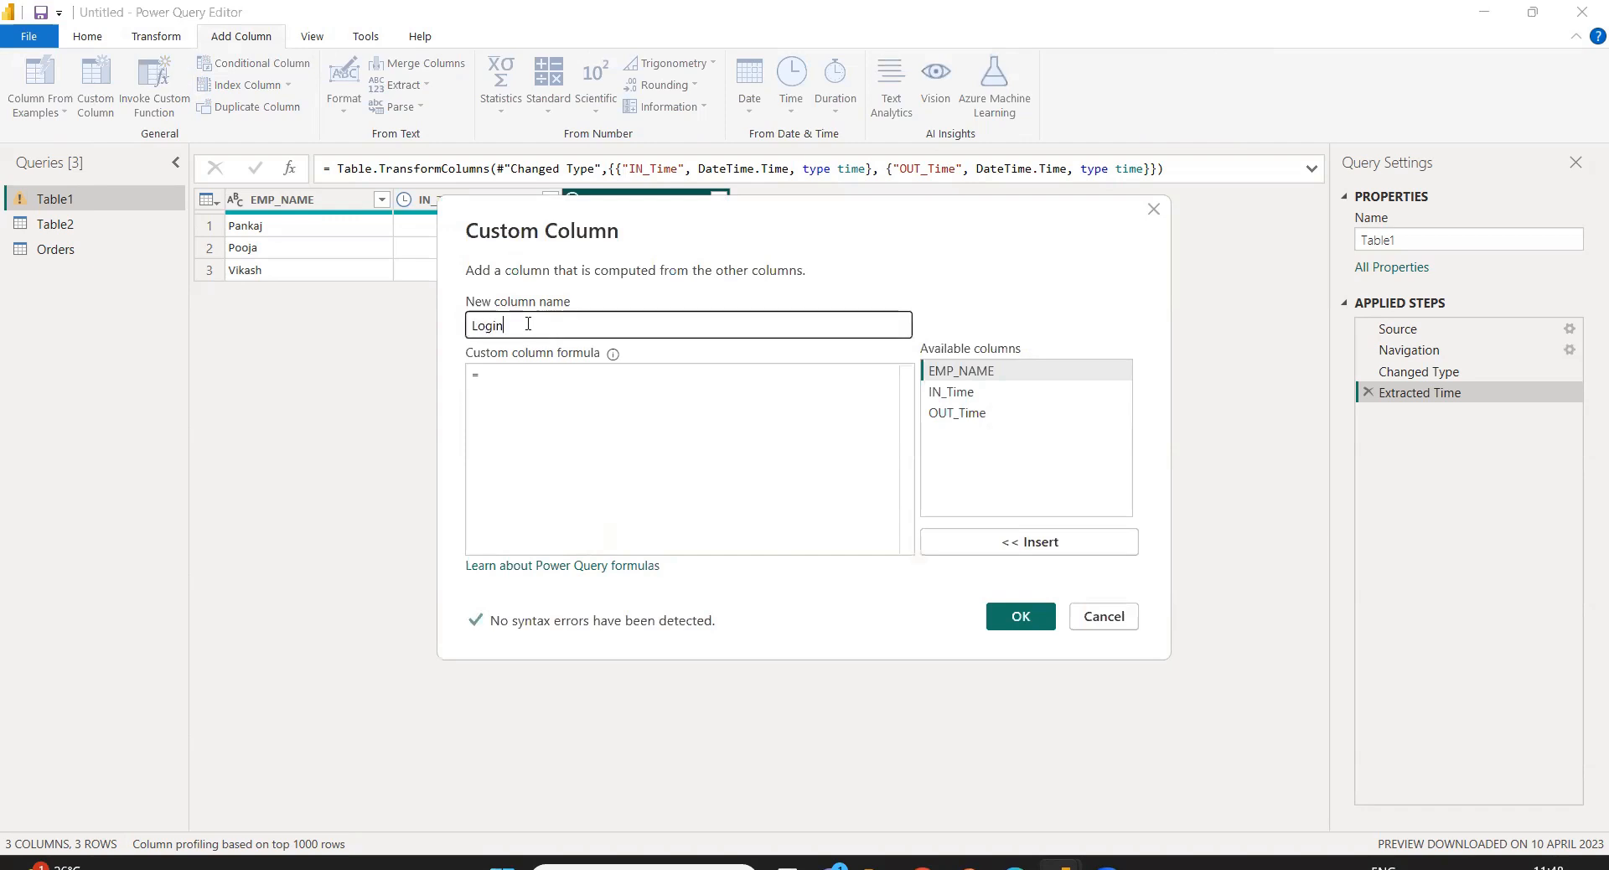
pyautogui.write('_')
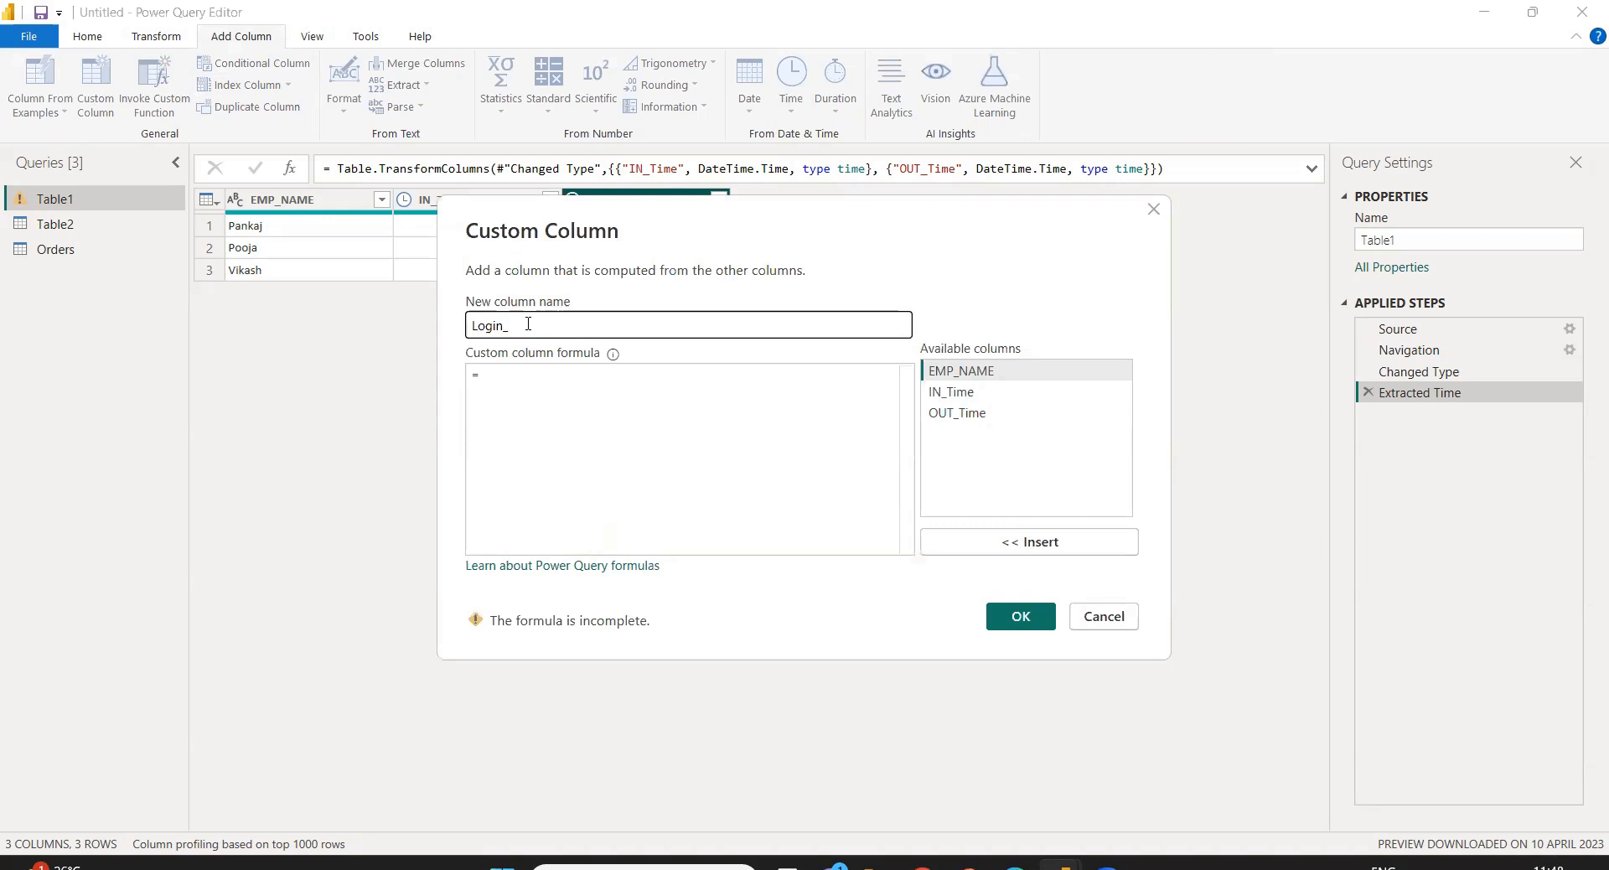
pyautogui.write('IN_T')
pyautogui.press('BackSpace')
pyautogui.press('BackSpace')
pyautogui.press('BackSpace')
pyautogui.press('BackSpace')
pyautogui.write('Hour')
# Create the Login_Hour column with the formula [OUT_Time]-[IN_Time], and detect the new column's data type.
pyautogui.click(614, 405)
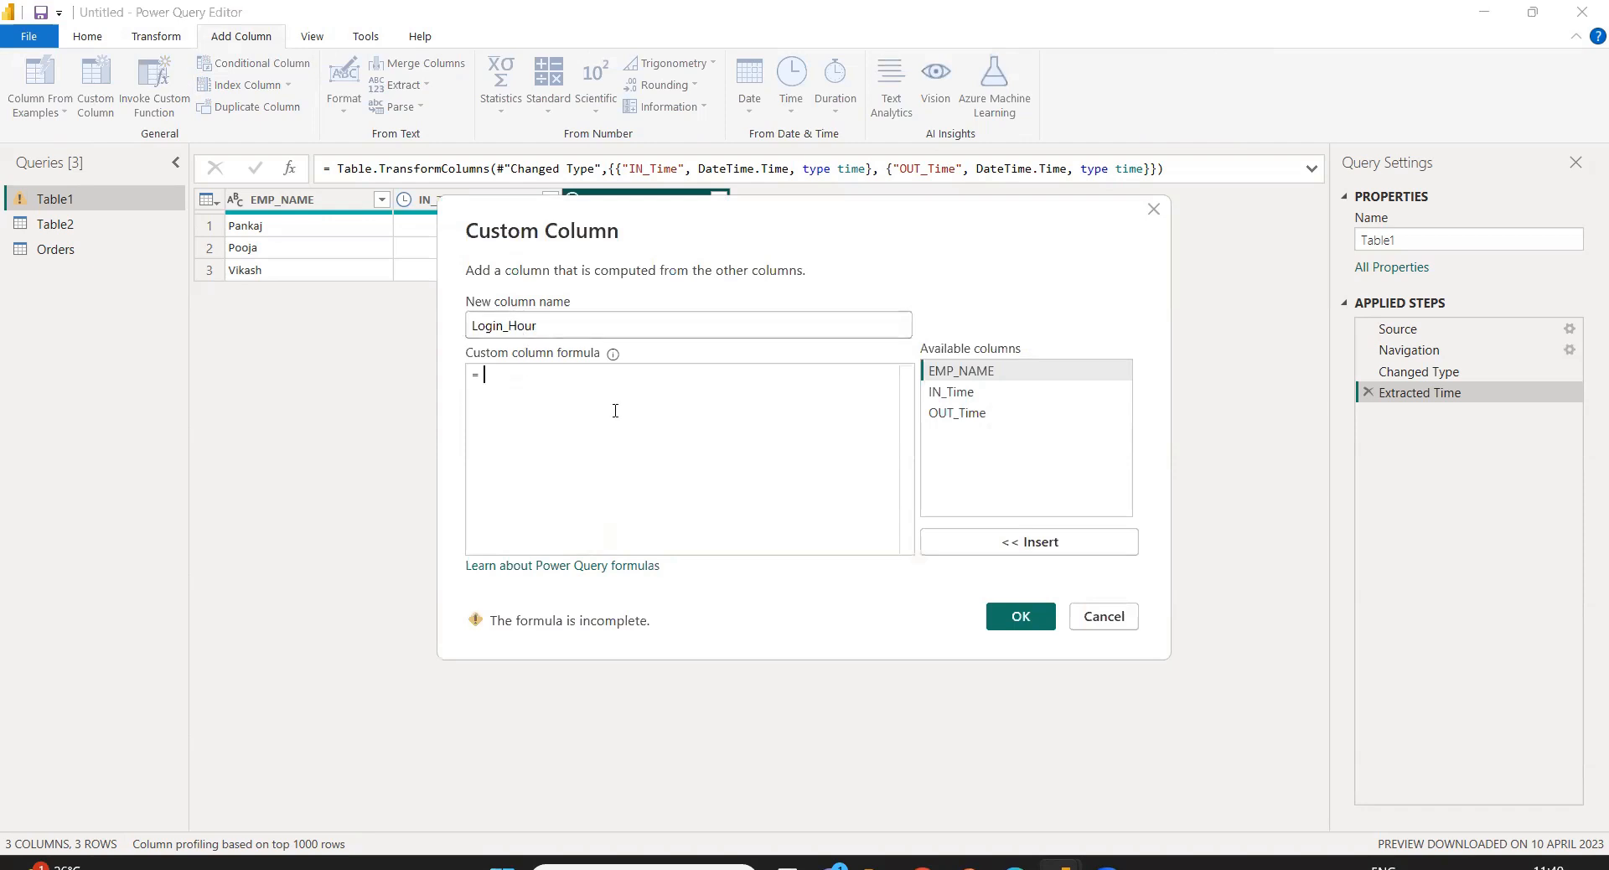
pyautogui.click(991, 419)
pyautogui.doubleClick(992, 419)
pyautogui.write('-')
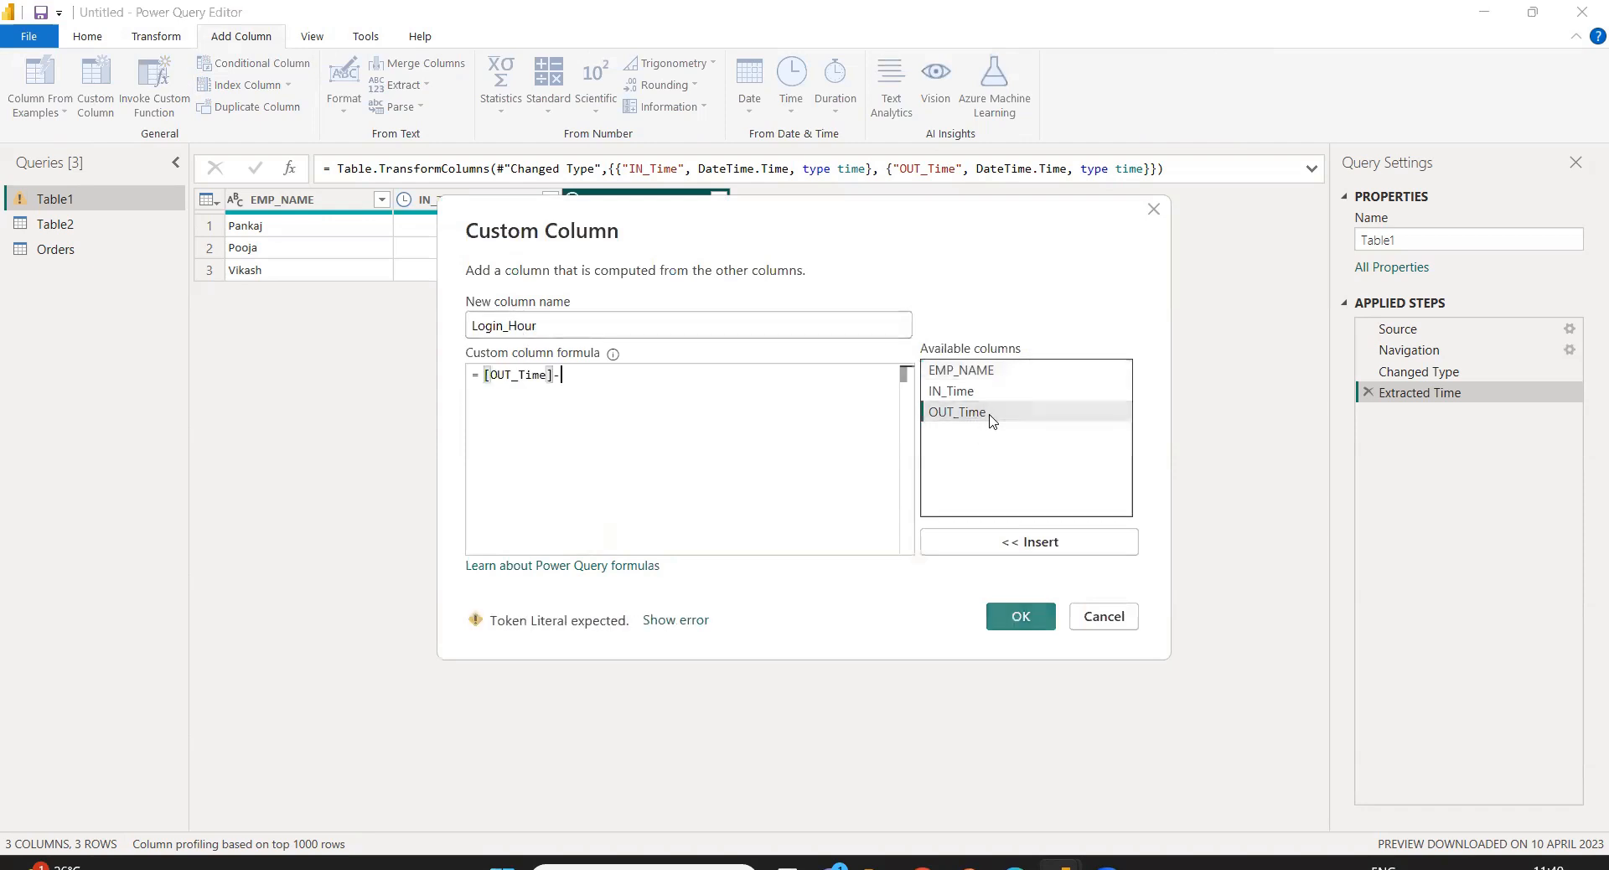
pyautogui.doubleClick(973, 393)
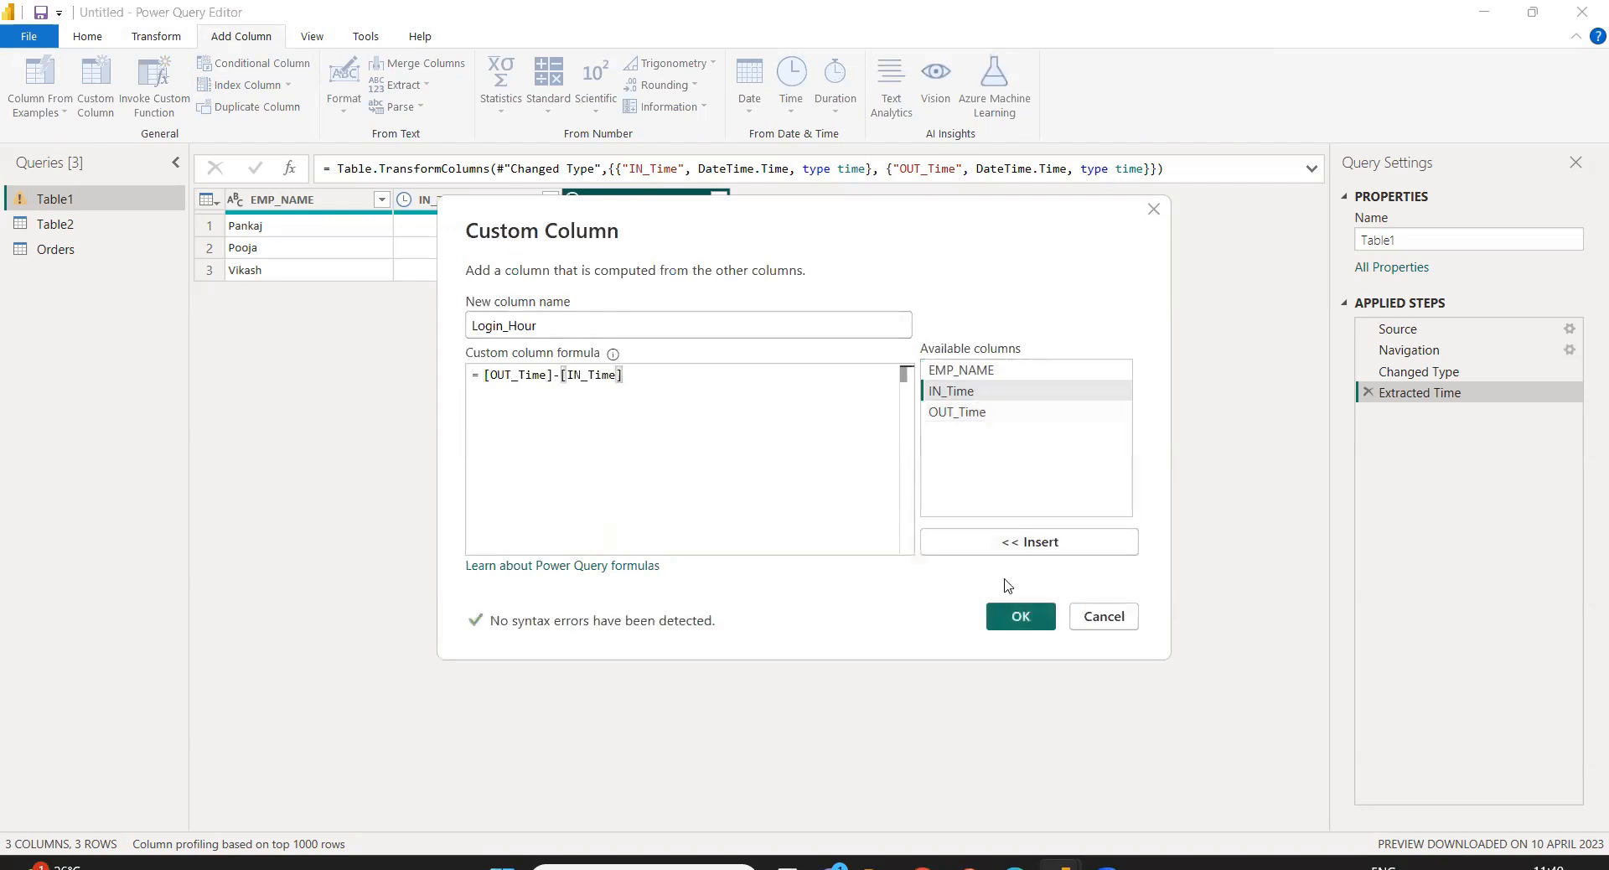
pyautogui.click(1013, 617)
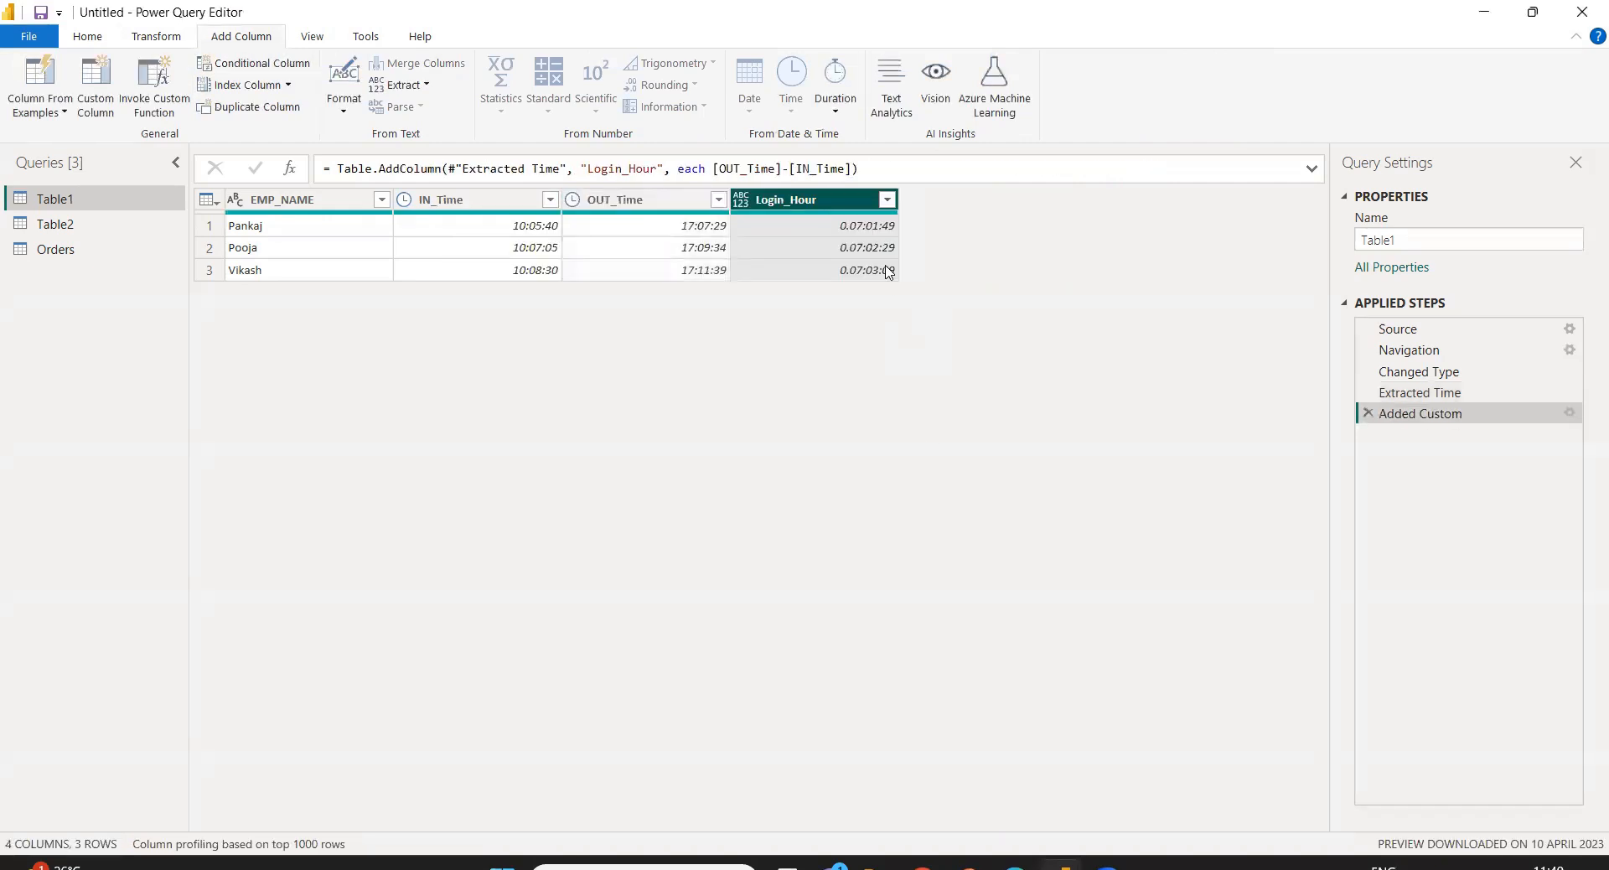
pyautogui.click(156, 36)
pyautogui.click(295, 84)
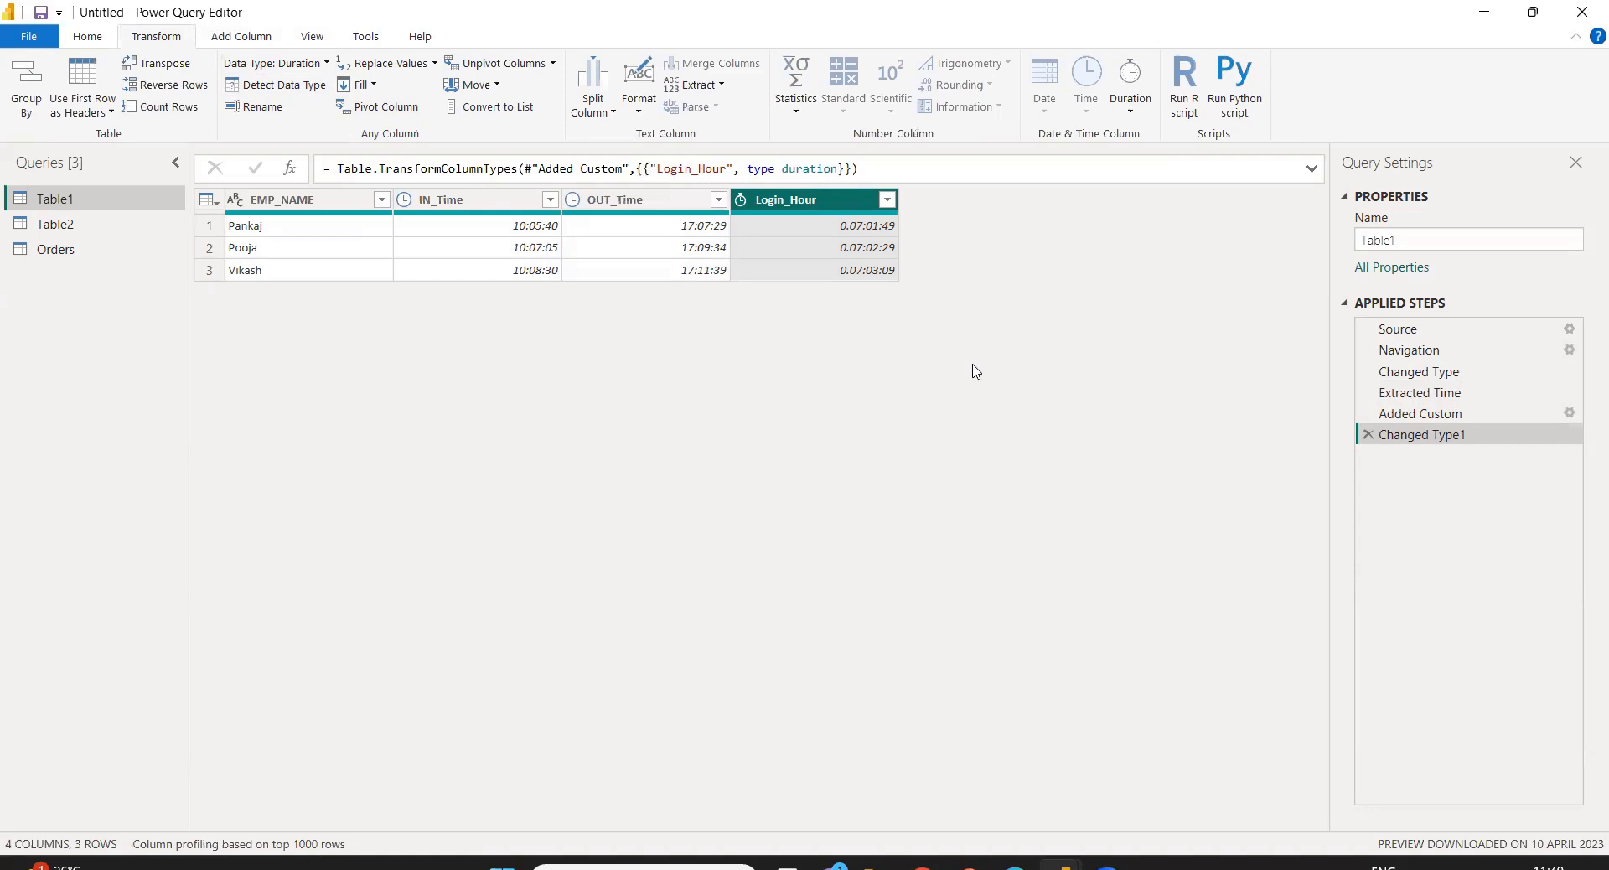
# Extract the days from the Login_Hour duration column, and remove the resulting applied step.
pyautogui.click(1131, 111)
pyautogui.click(1154, 134)
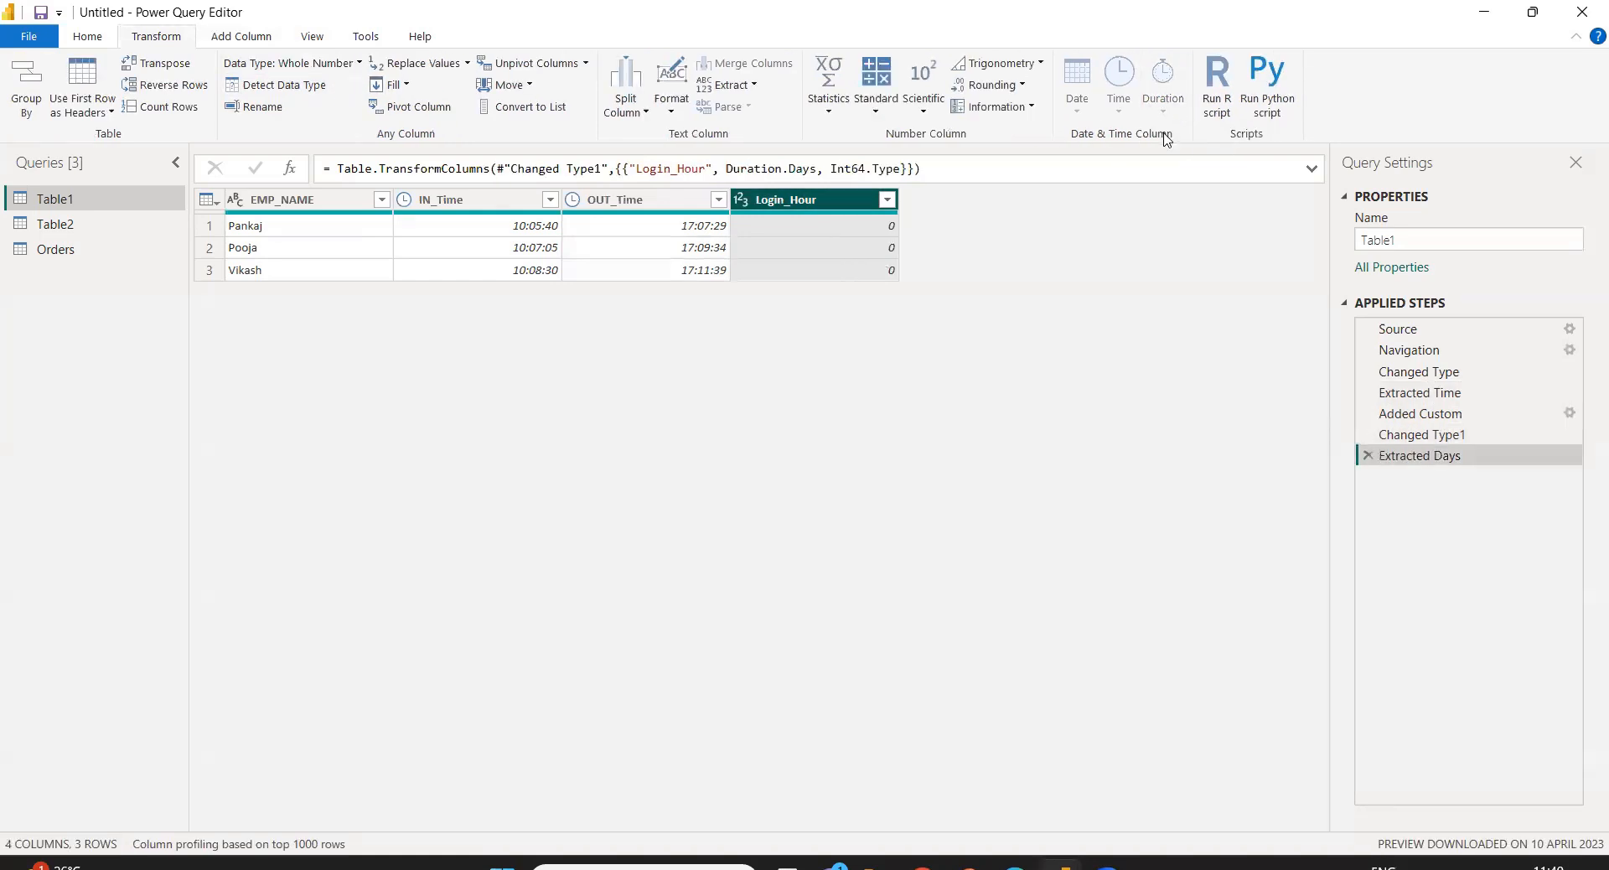
pyautogui.click(1368, 455)
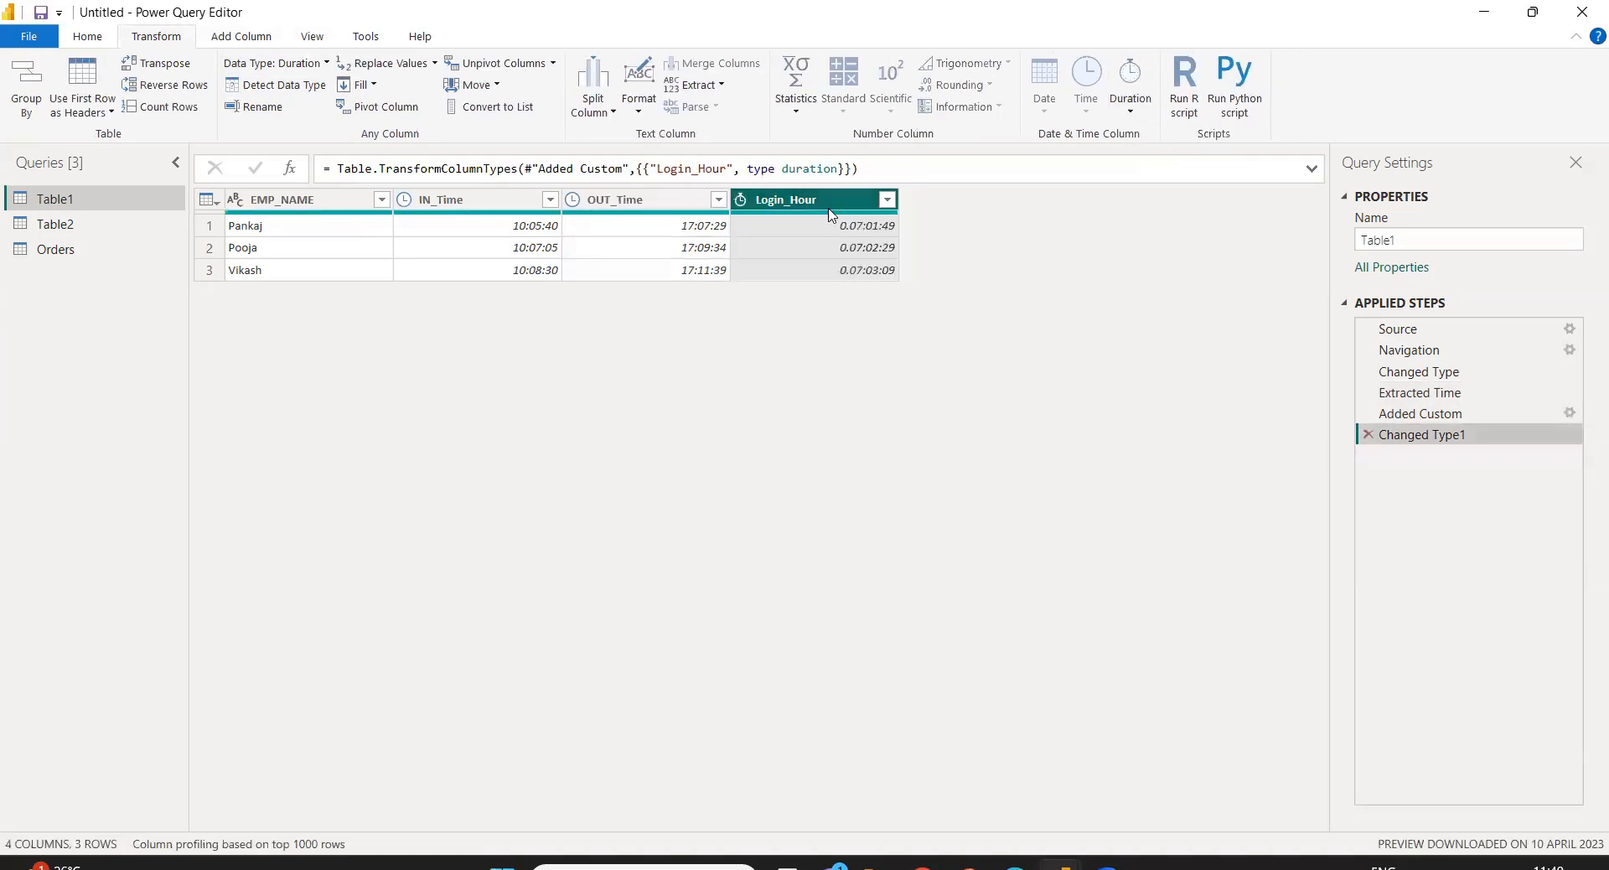
# Extract the hours from the Login_Hour duration column, and remove the resulting applied step.
pyautogui.click(1136, 109)
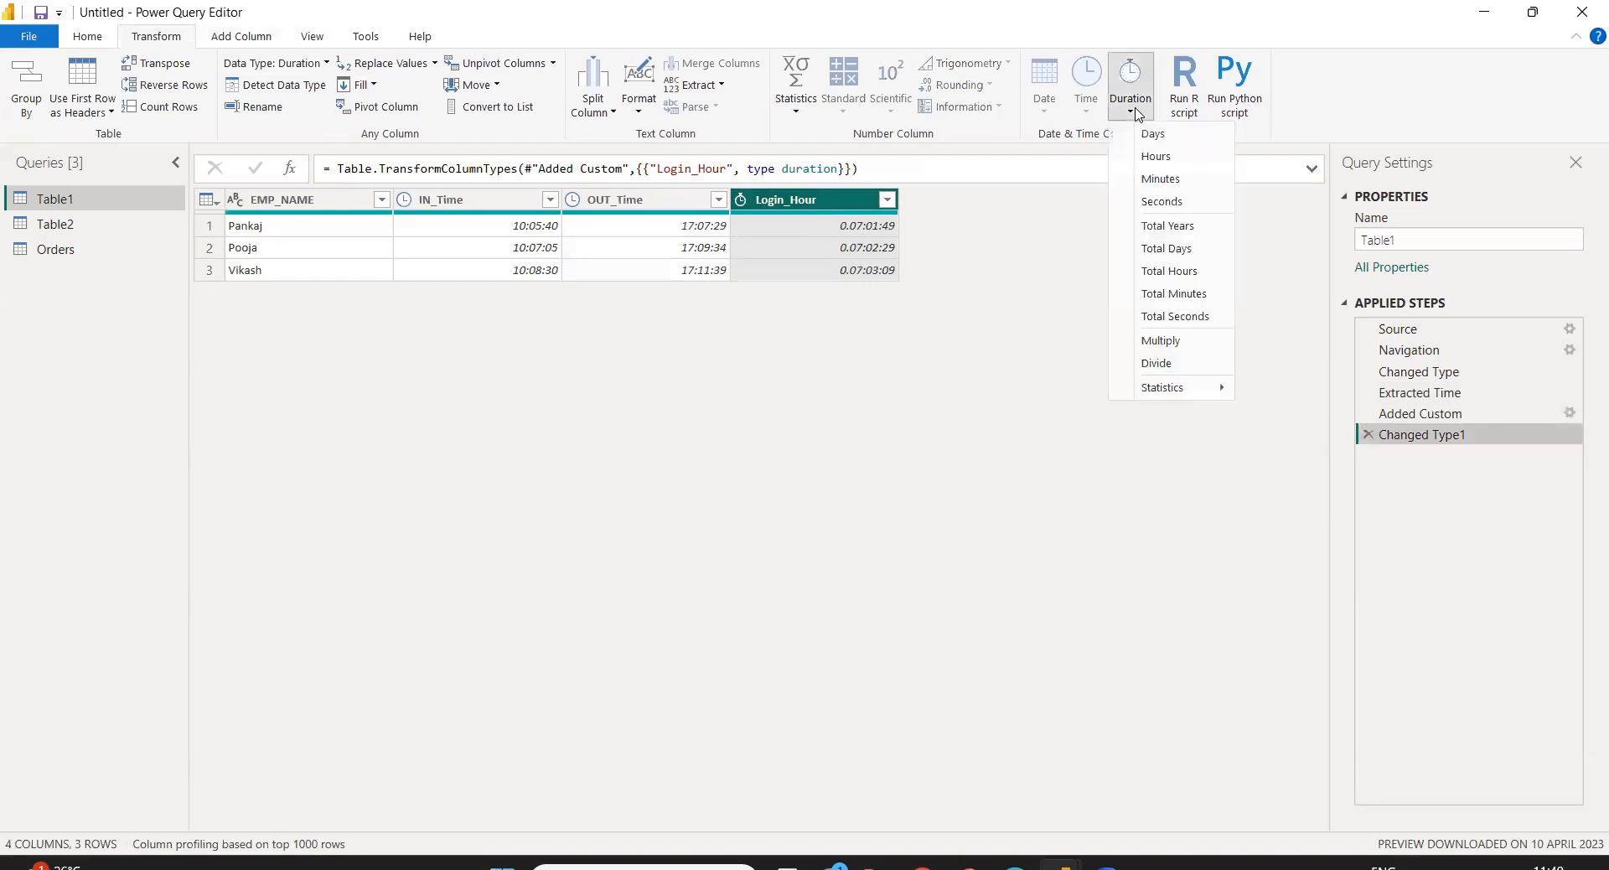
pyautogui.click(1156, 155)
pyautogui.click(1367, 455)
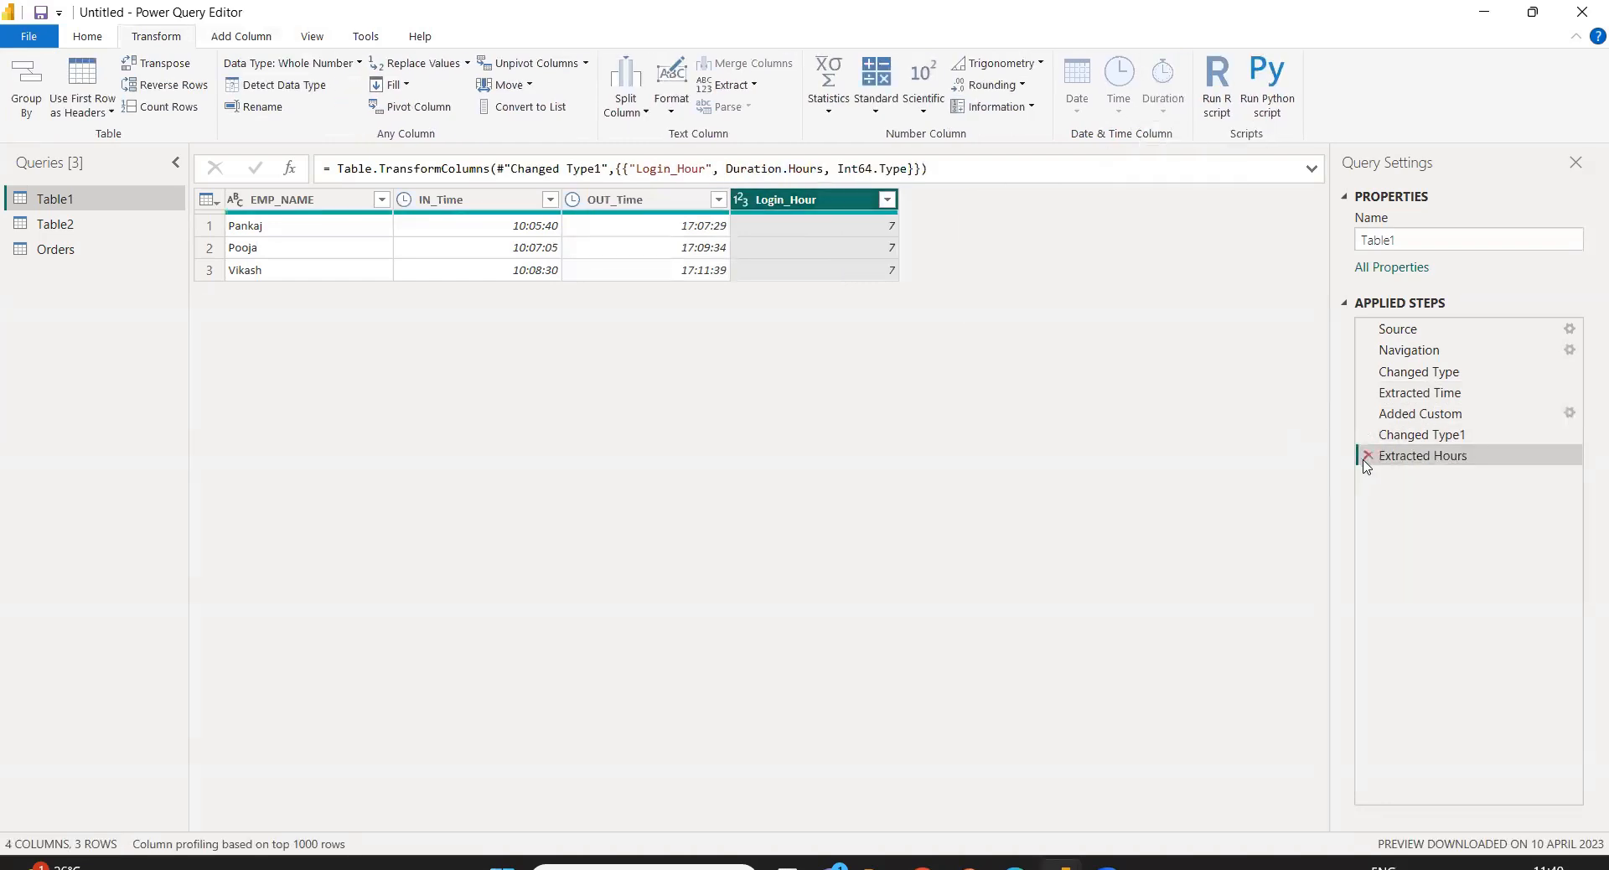
# Convert the Login_Hour duration column to total years, and remove the resulting applied step.
pyautogui.click(1132, 105)
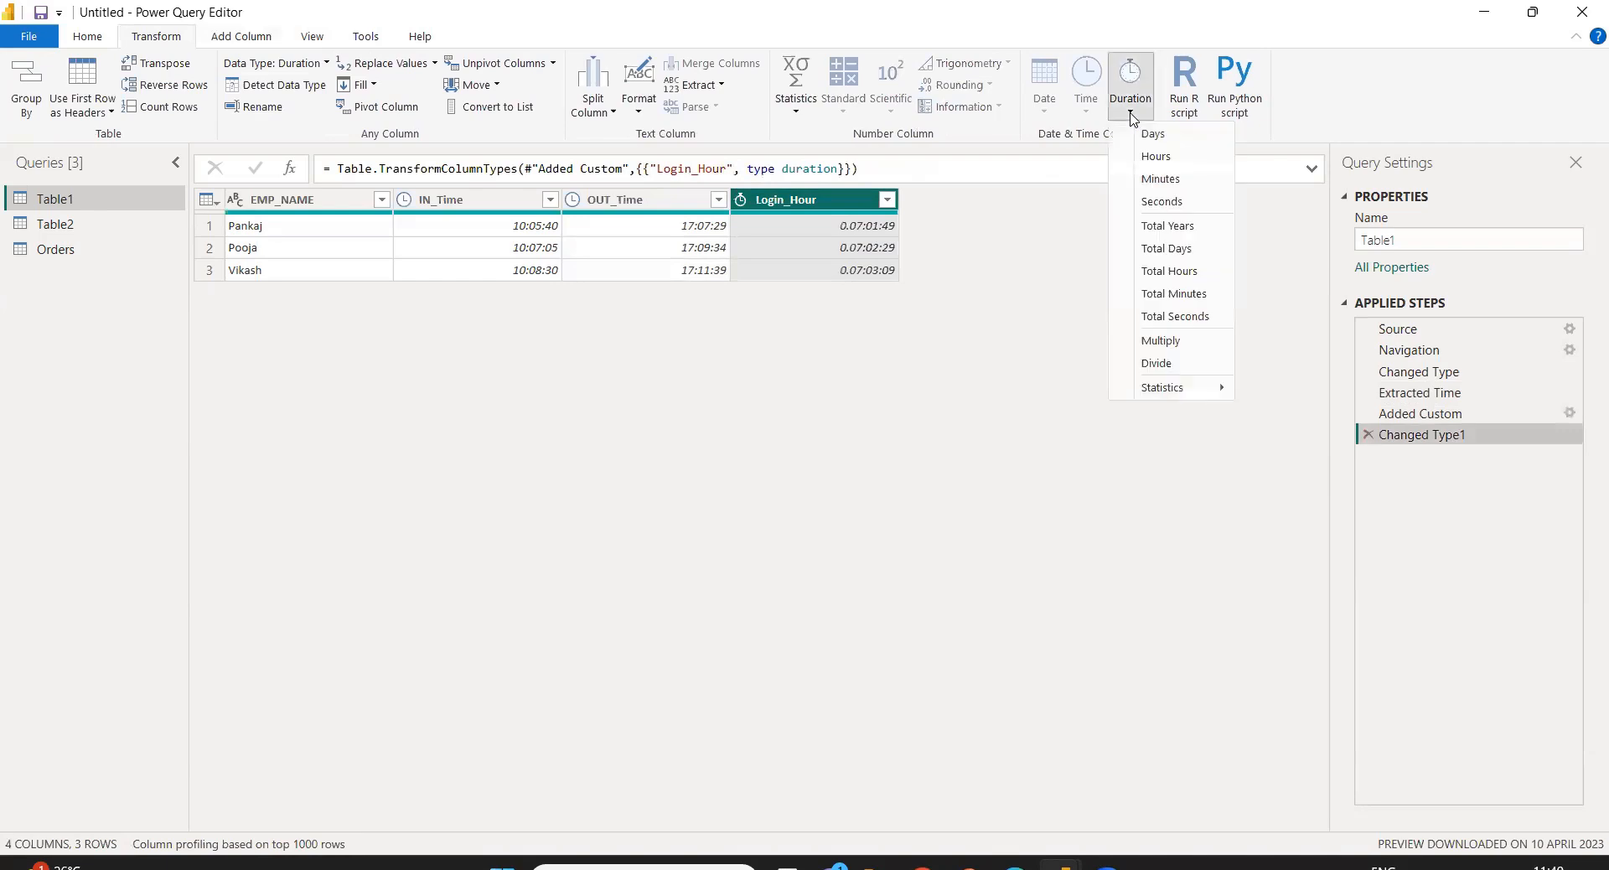
pyautogui.click(1203, 226)
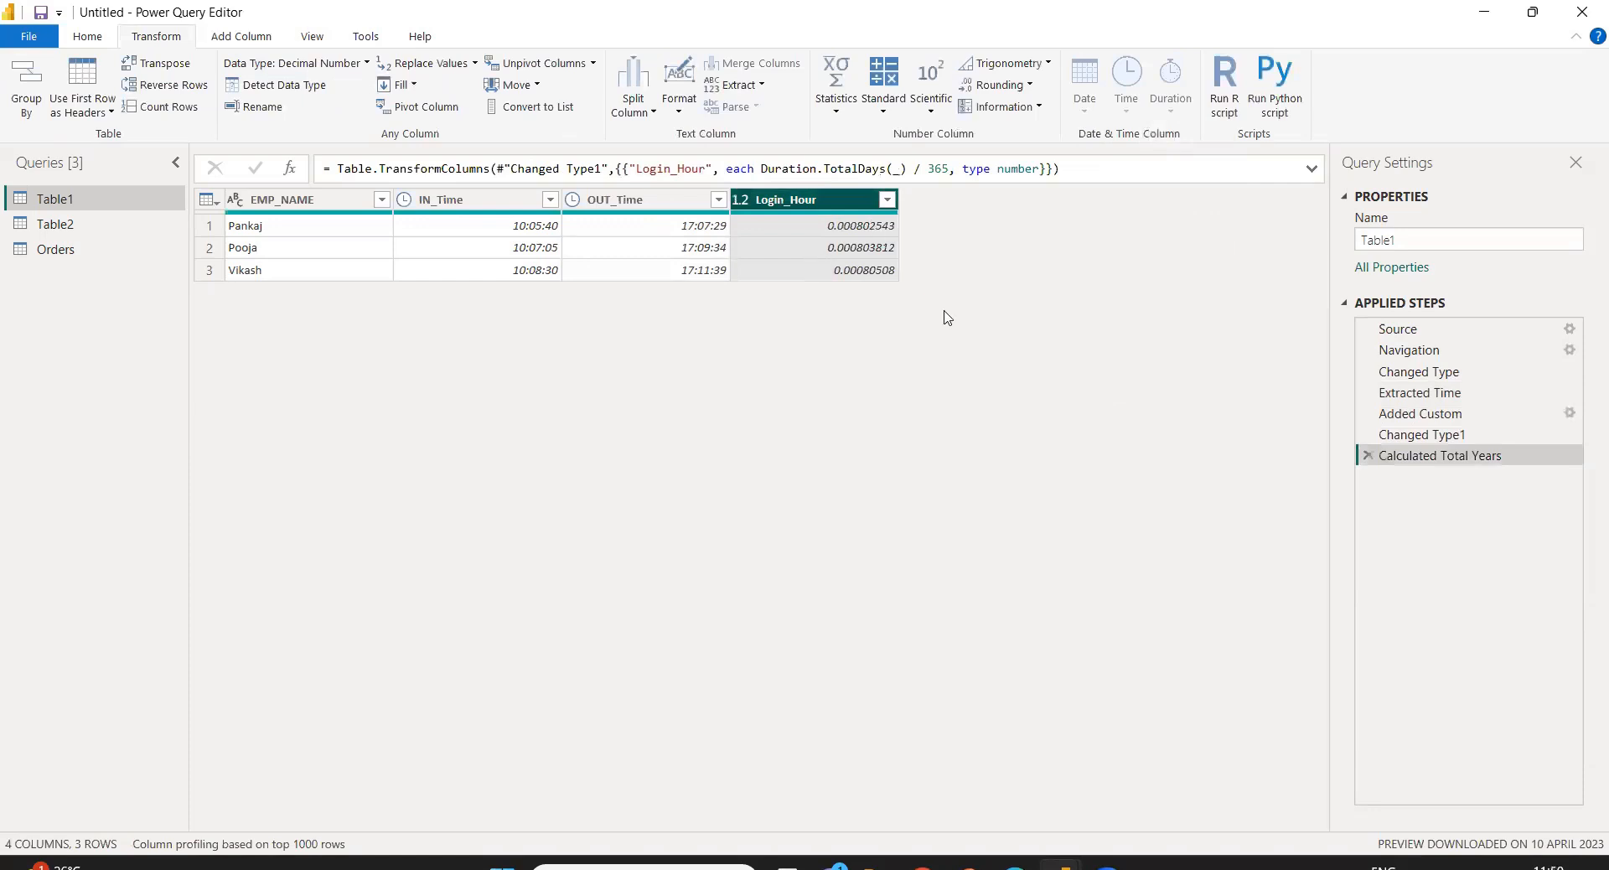
pyautogui.click(1367, 455)
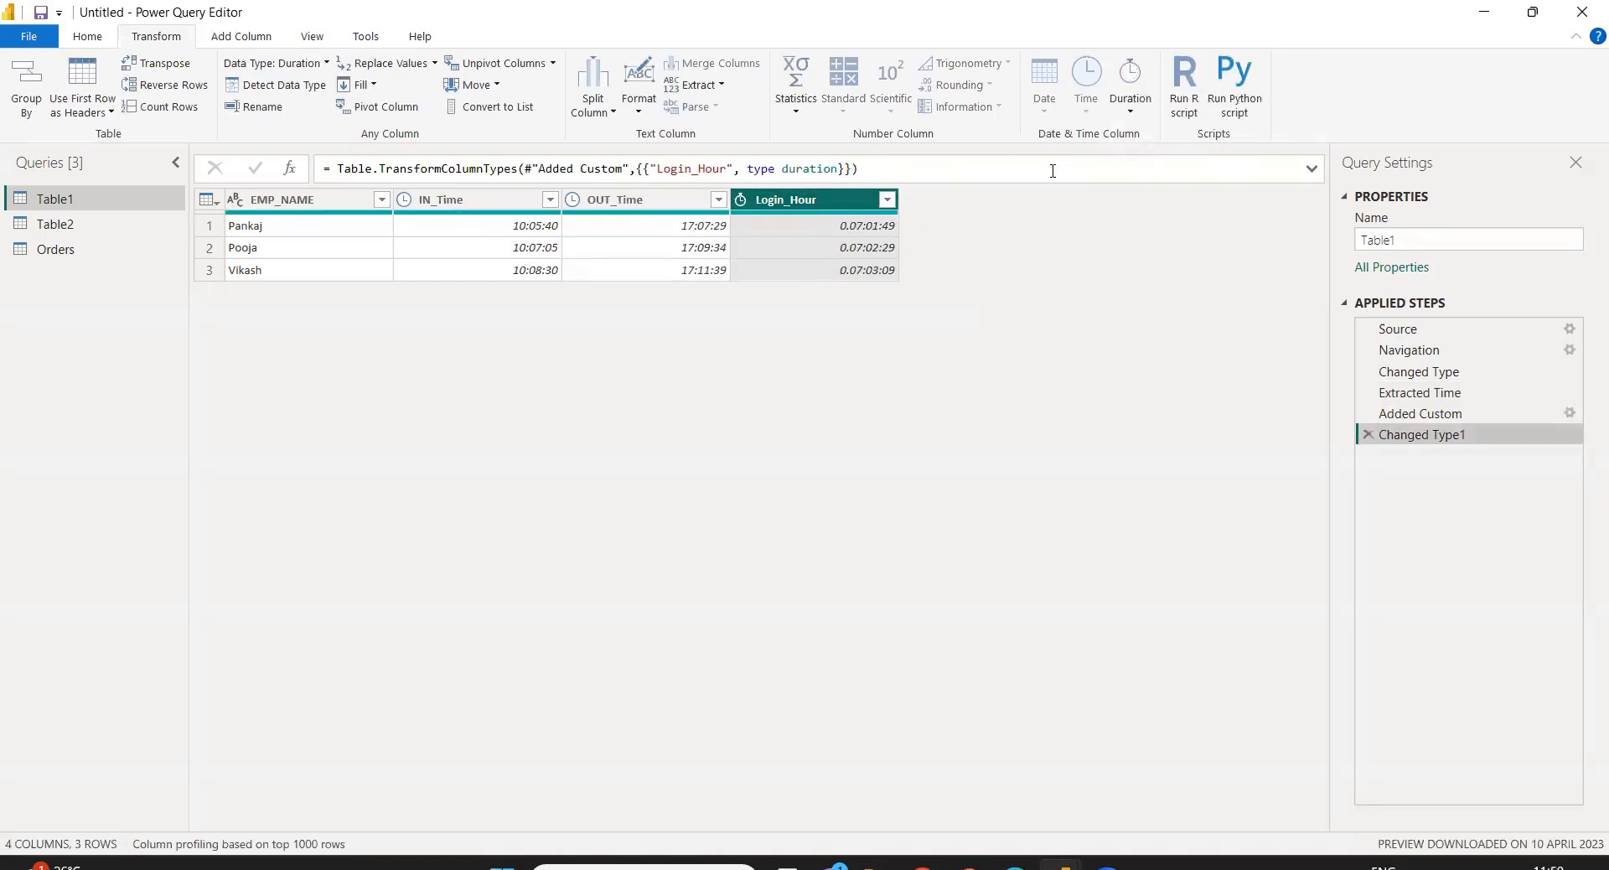
# Convert the Login_Hour duration column to total days, and remove the resulting applied step.
pyautogui.click(1130, 92)
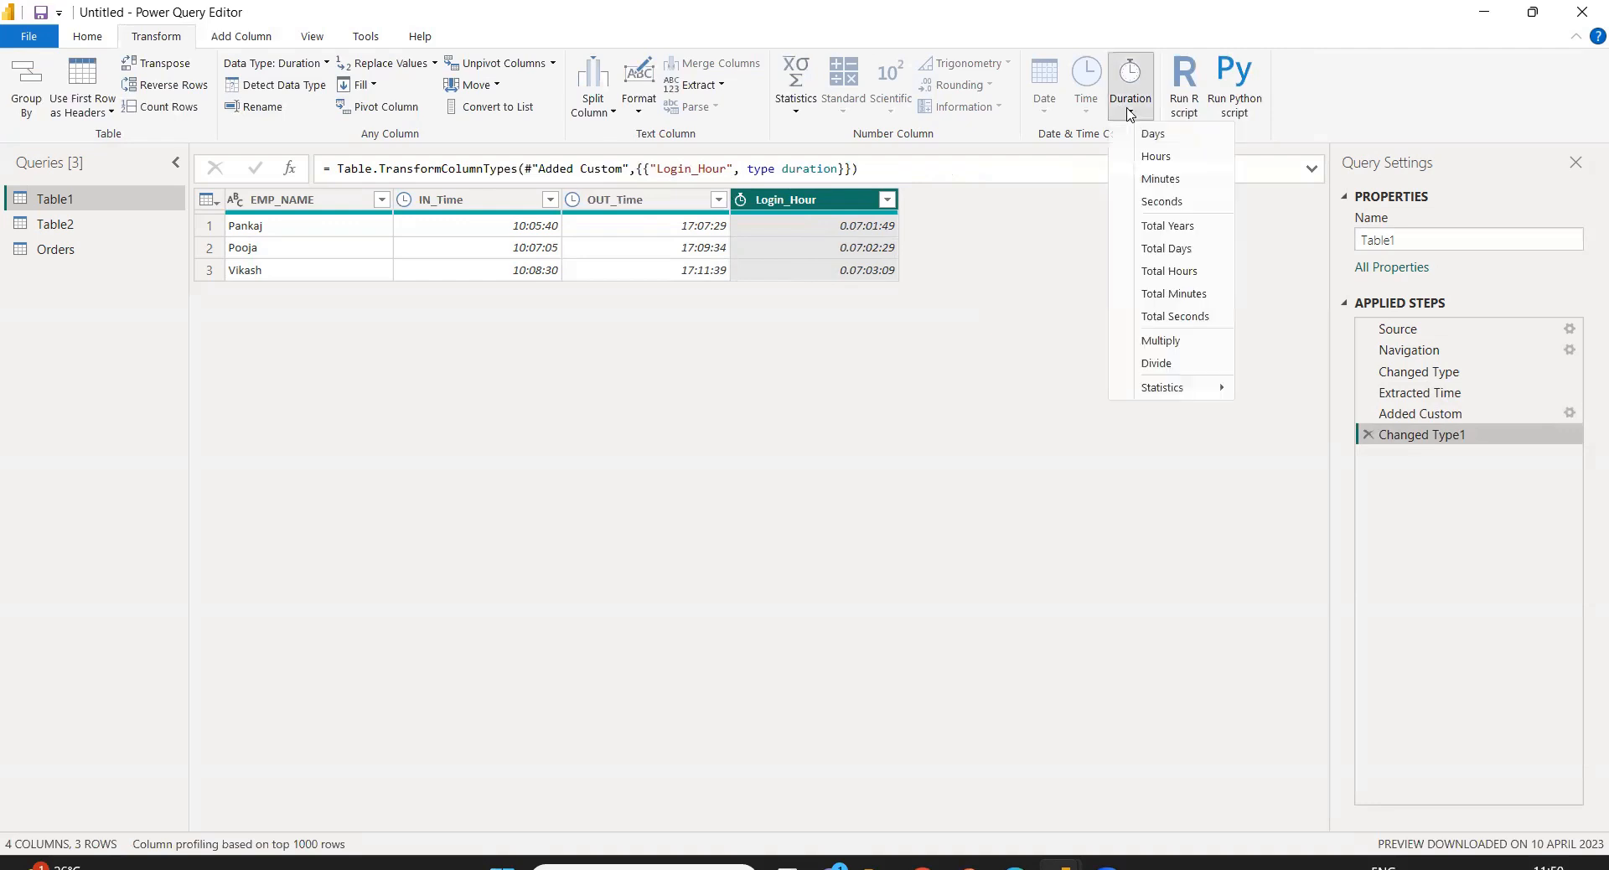
pyautogui.click(1183, 250)
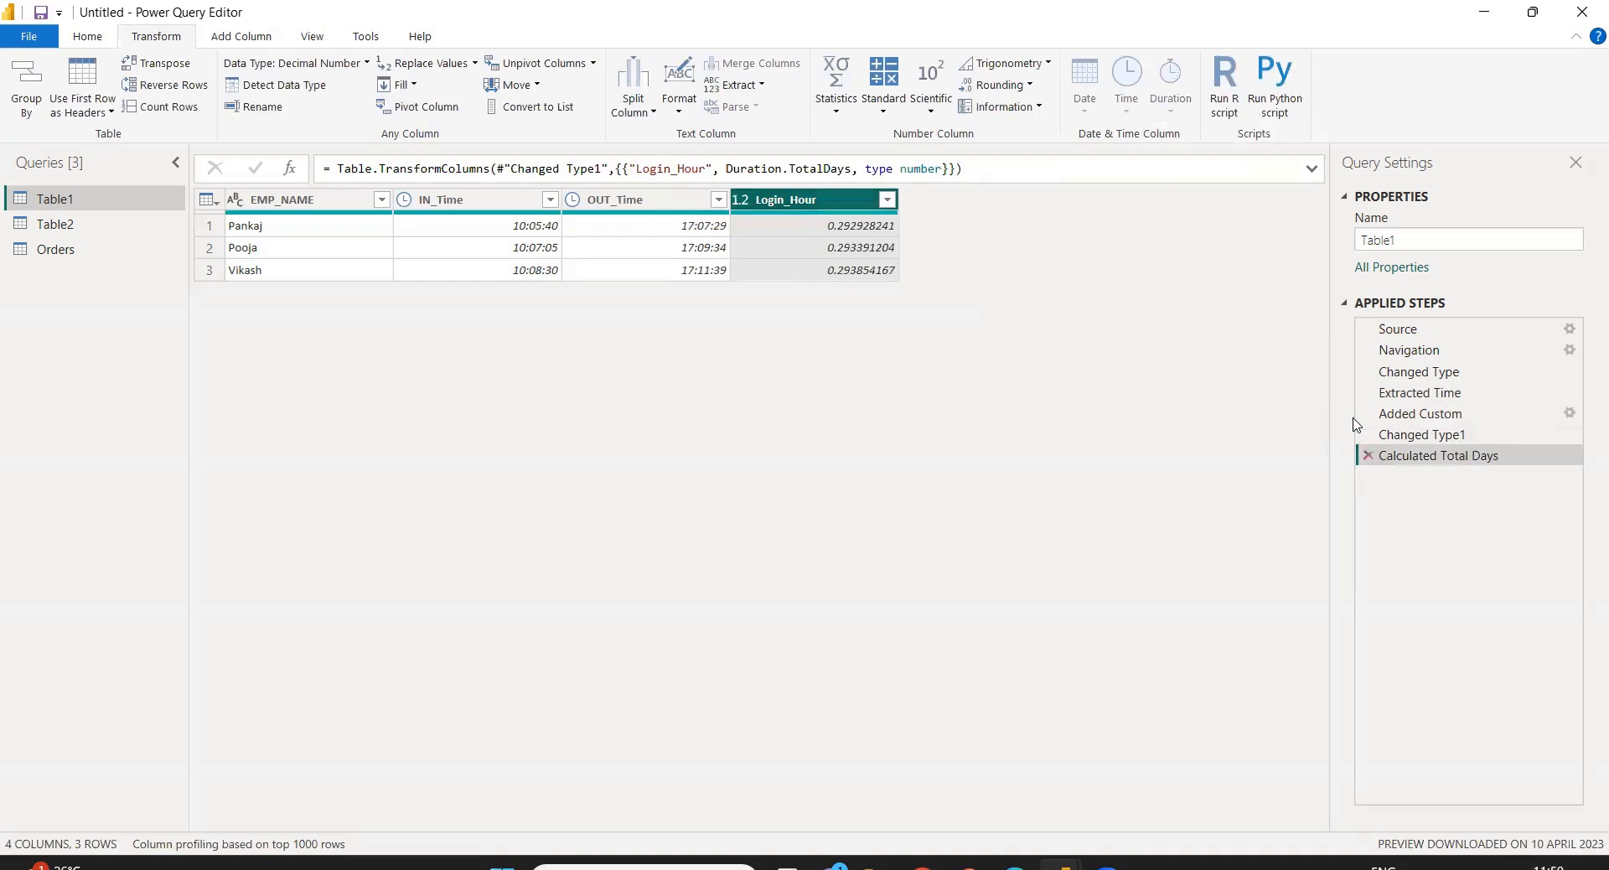
pyautogui.click(1367, 455)
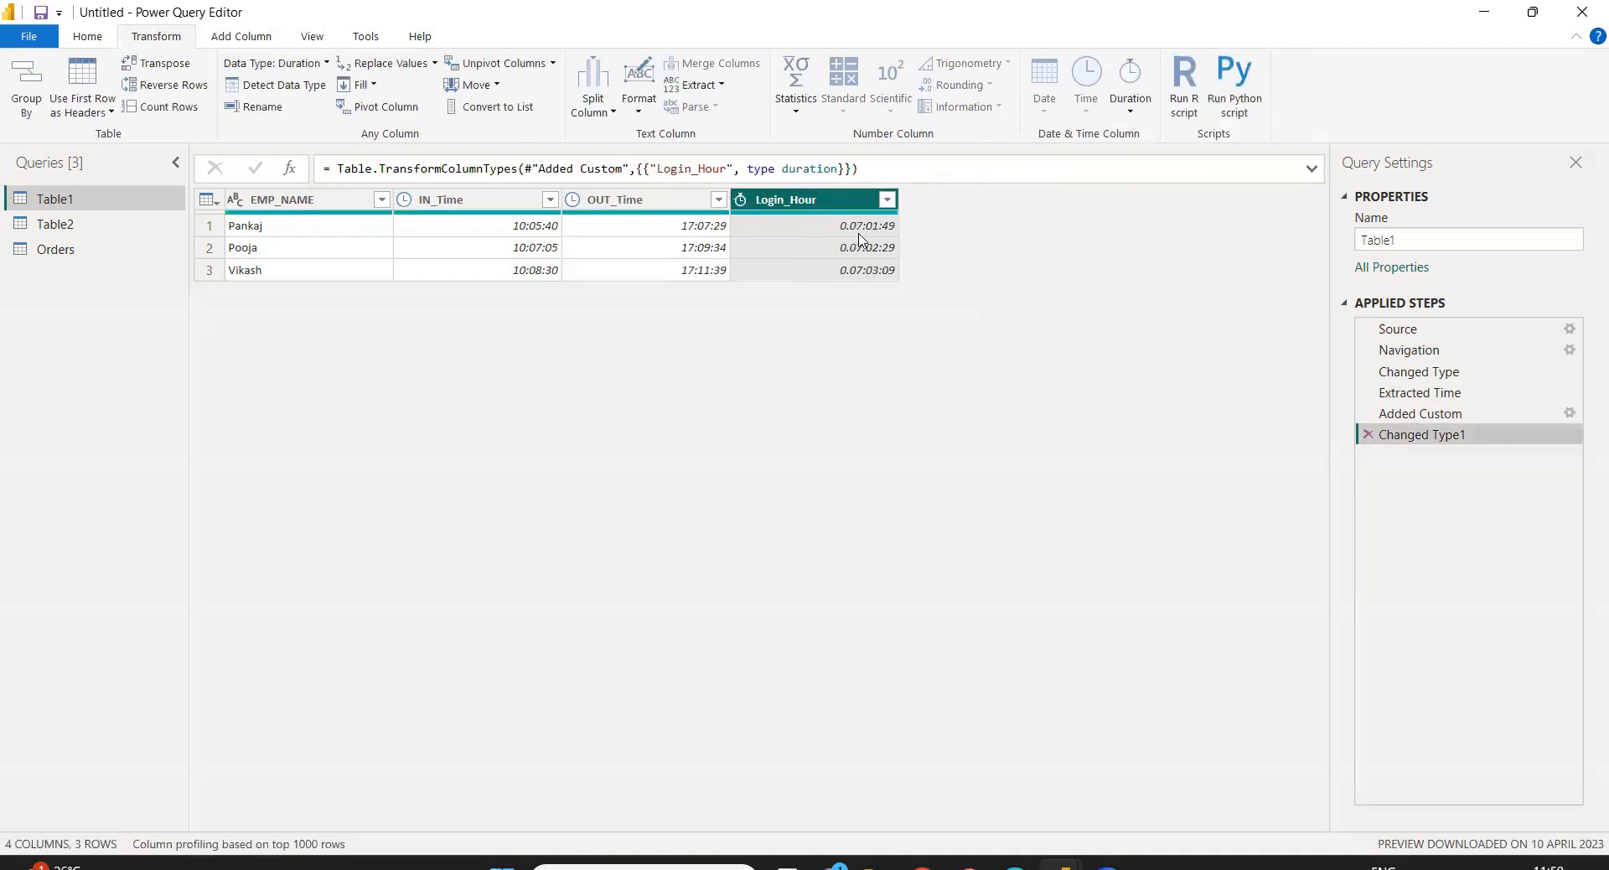
# Convert the Login_Hour duration column to total hours, and remove the resulting applied step.
pyautogui.click(1131, 107)
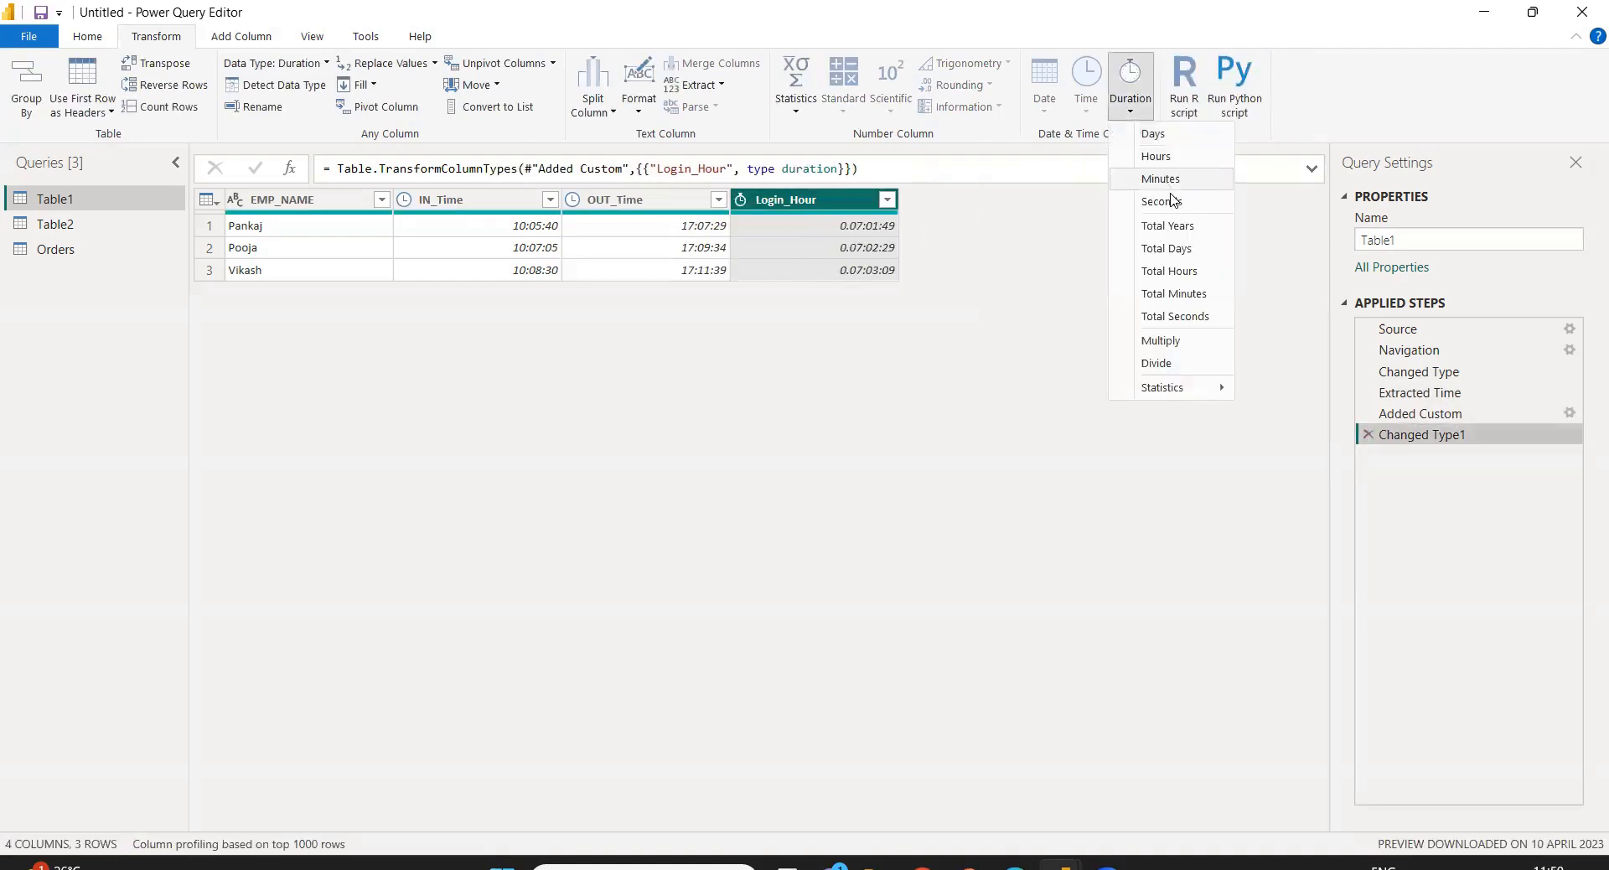
pyautogui.click(1196, 271)
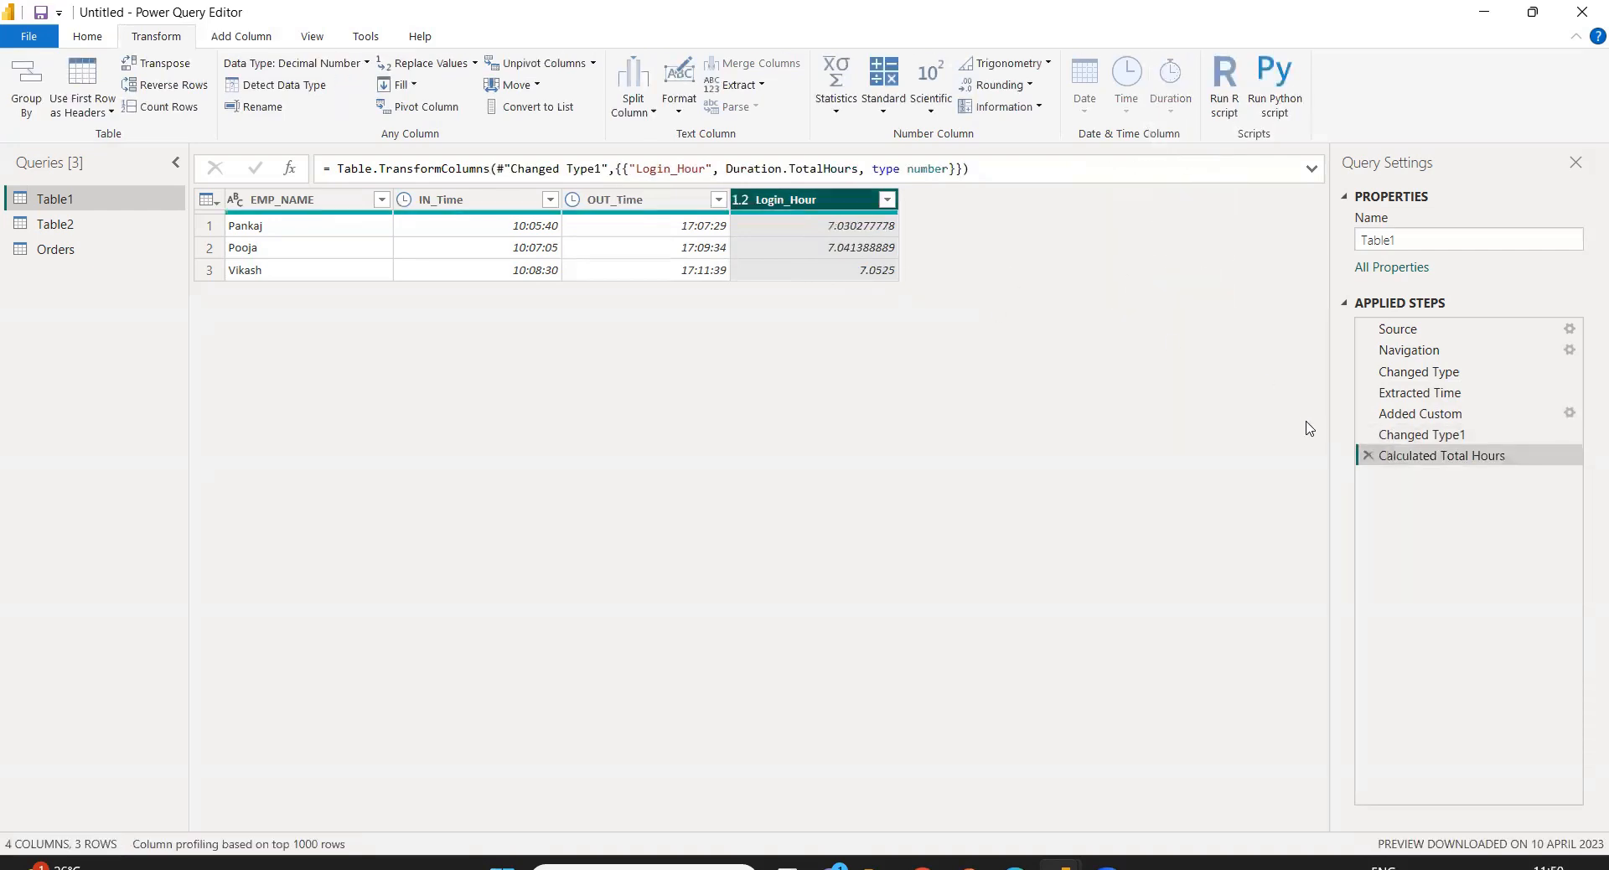
pyautogui.click(1367, 455)
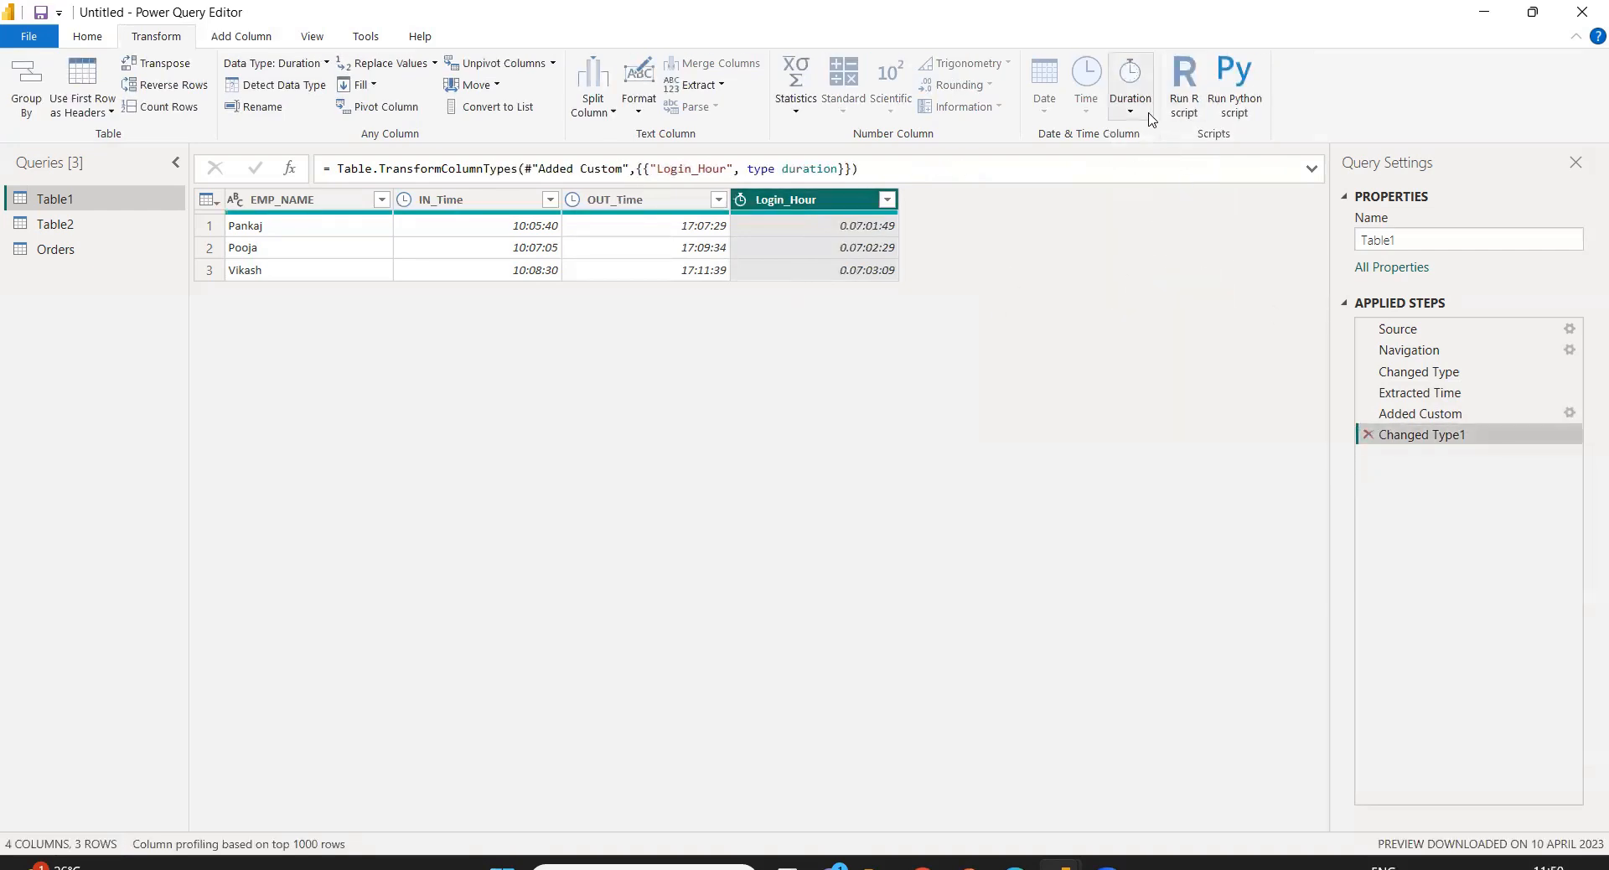
# Multiply the Login_Hour durations by 8, and remove the resulting applied step.
pyautogui.click(1134, 113)
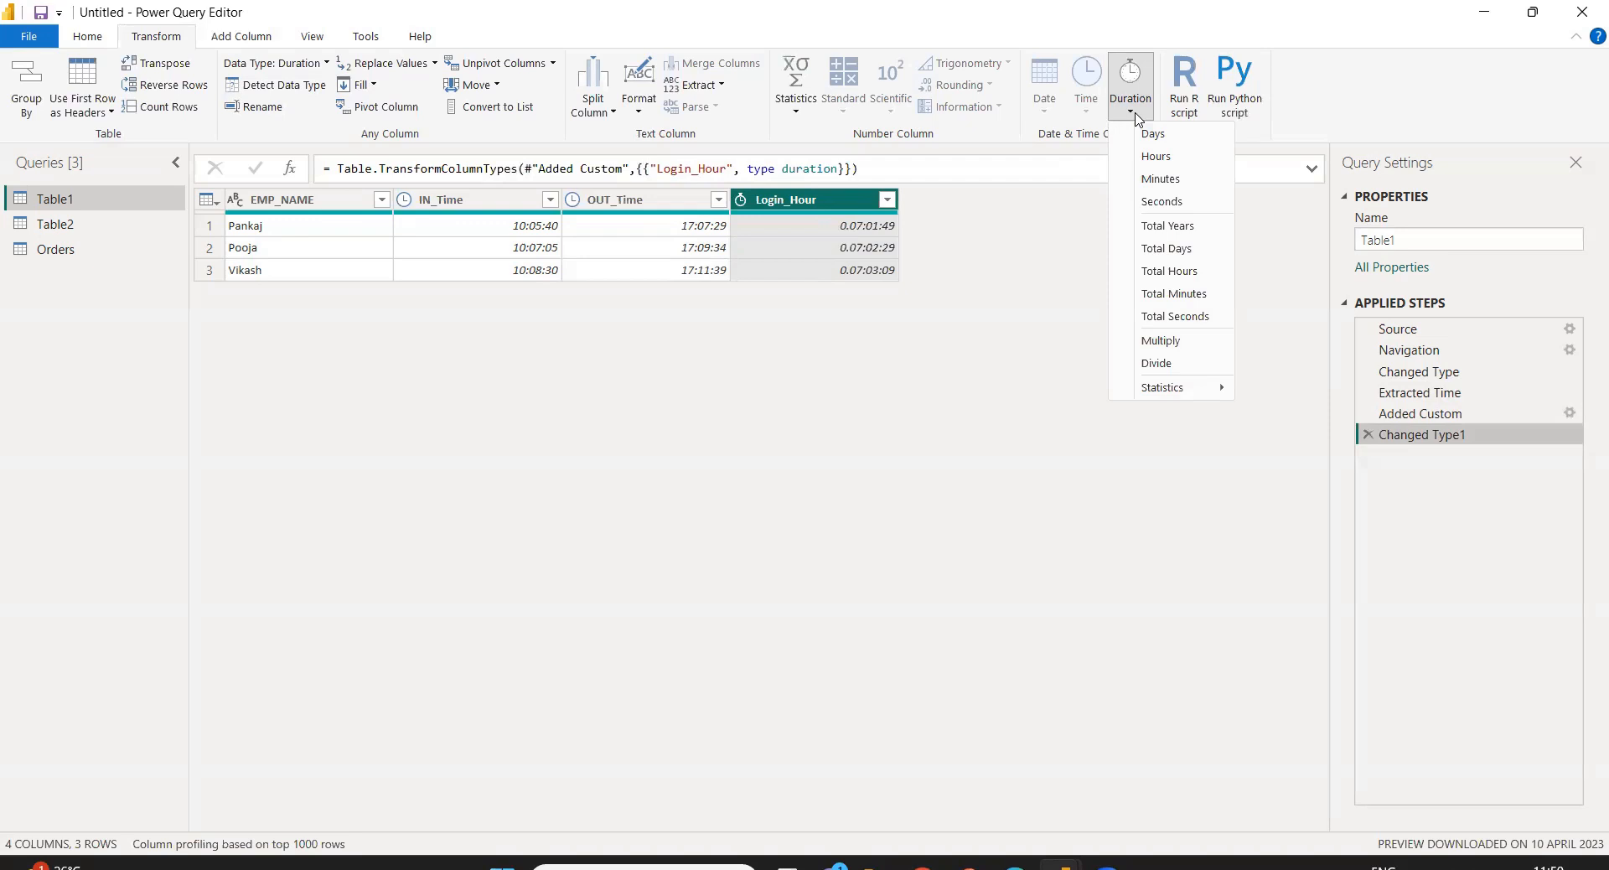
pyautogui.click(1200, 343)
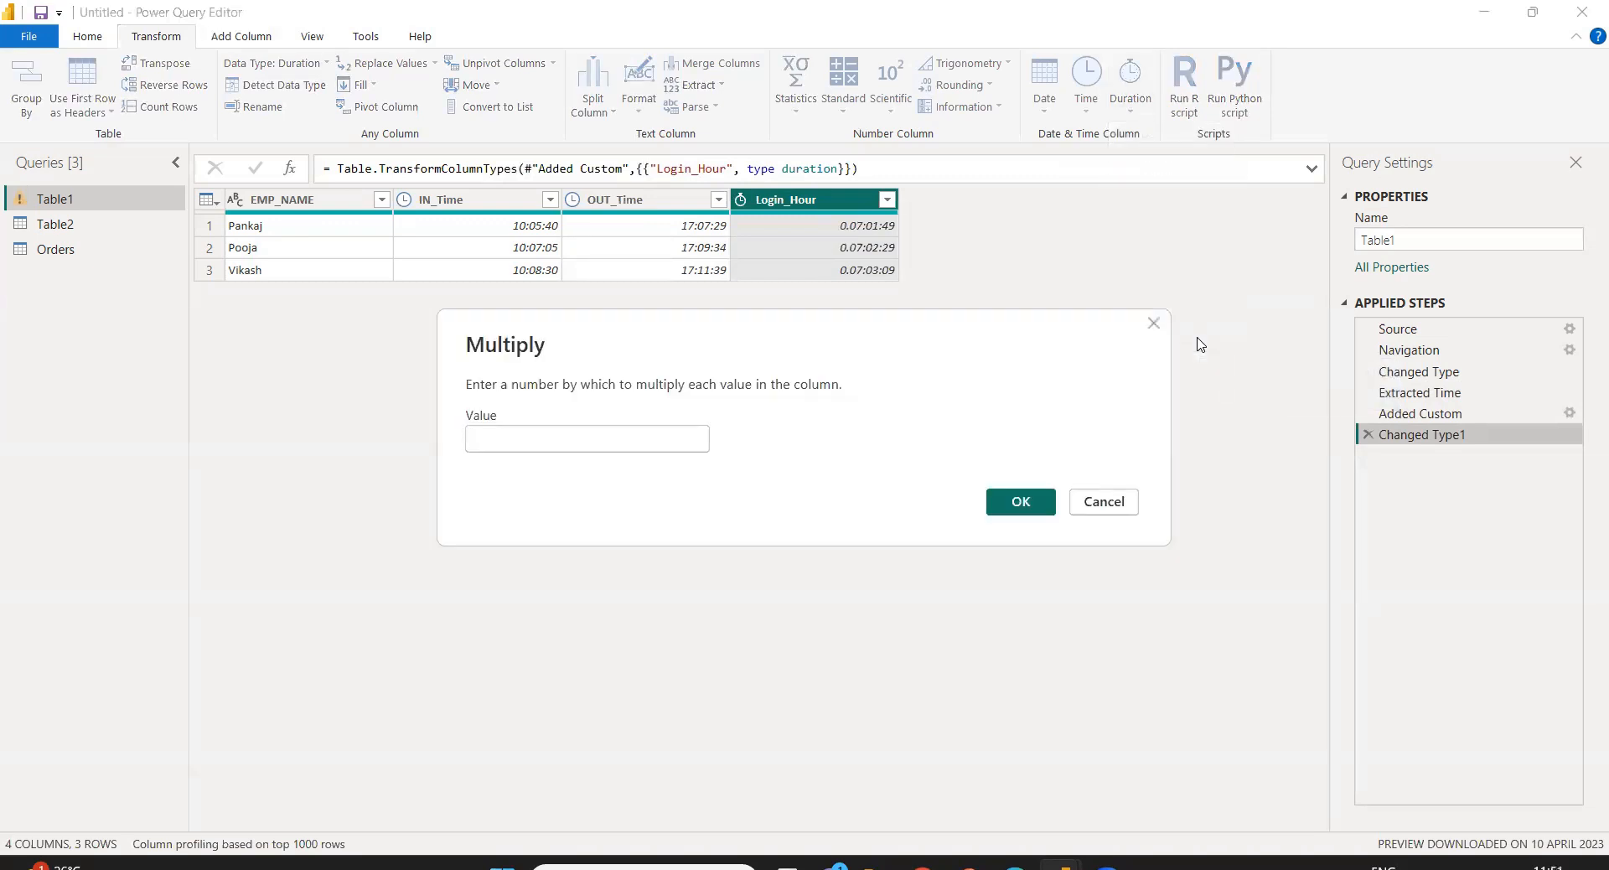
pyautogui.write('8')
pyautogui.press('Return')
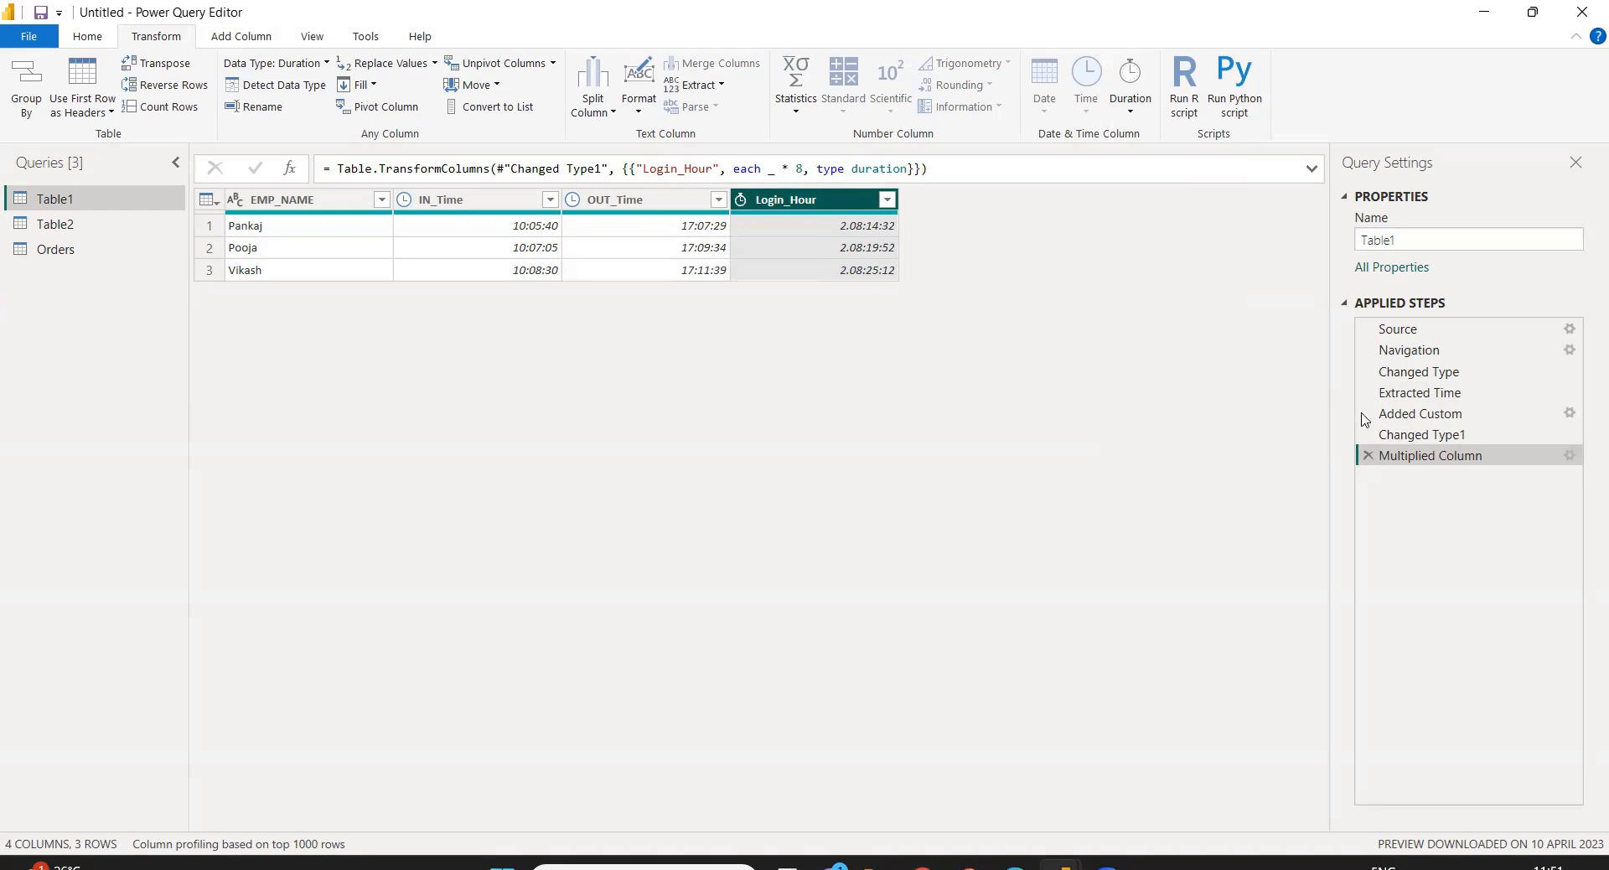
pyautogui.click(1368, 455)
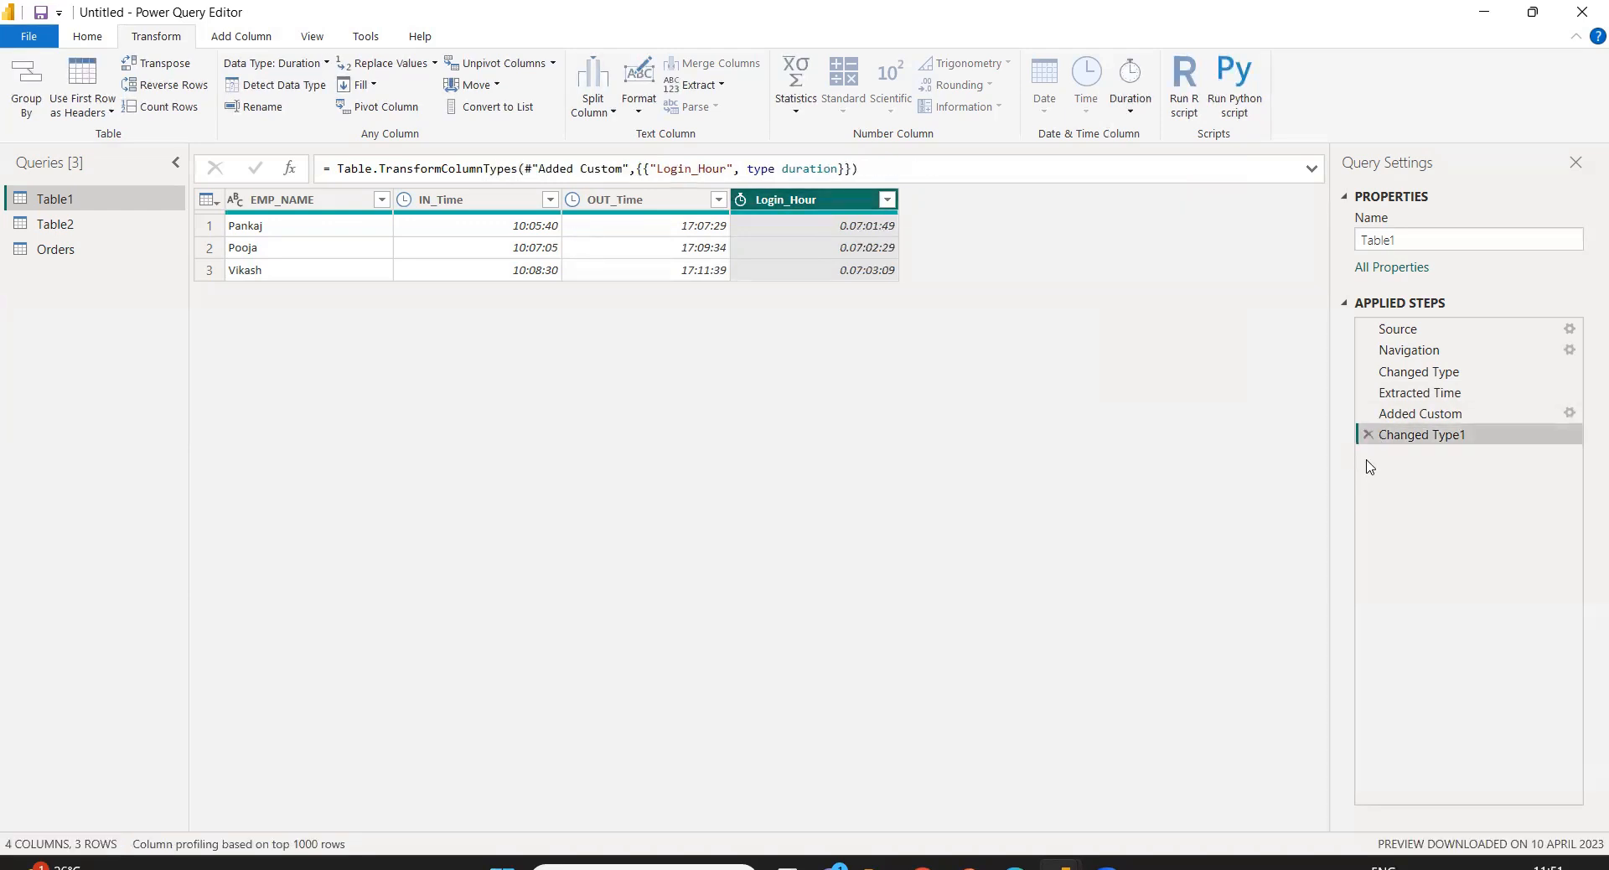
# Calculate the sum of the Login_Hour durations, and remove the resulting applied step.
pyautogui.click(1131, 107)
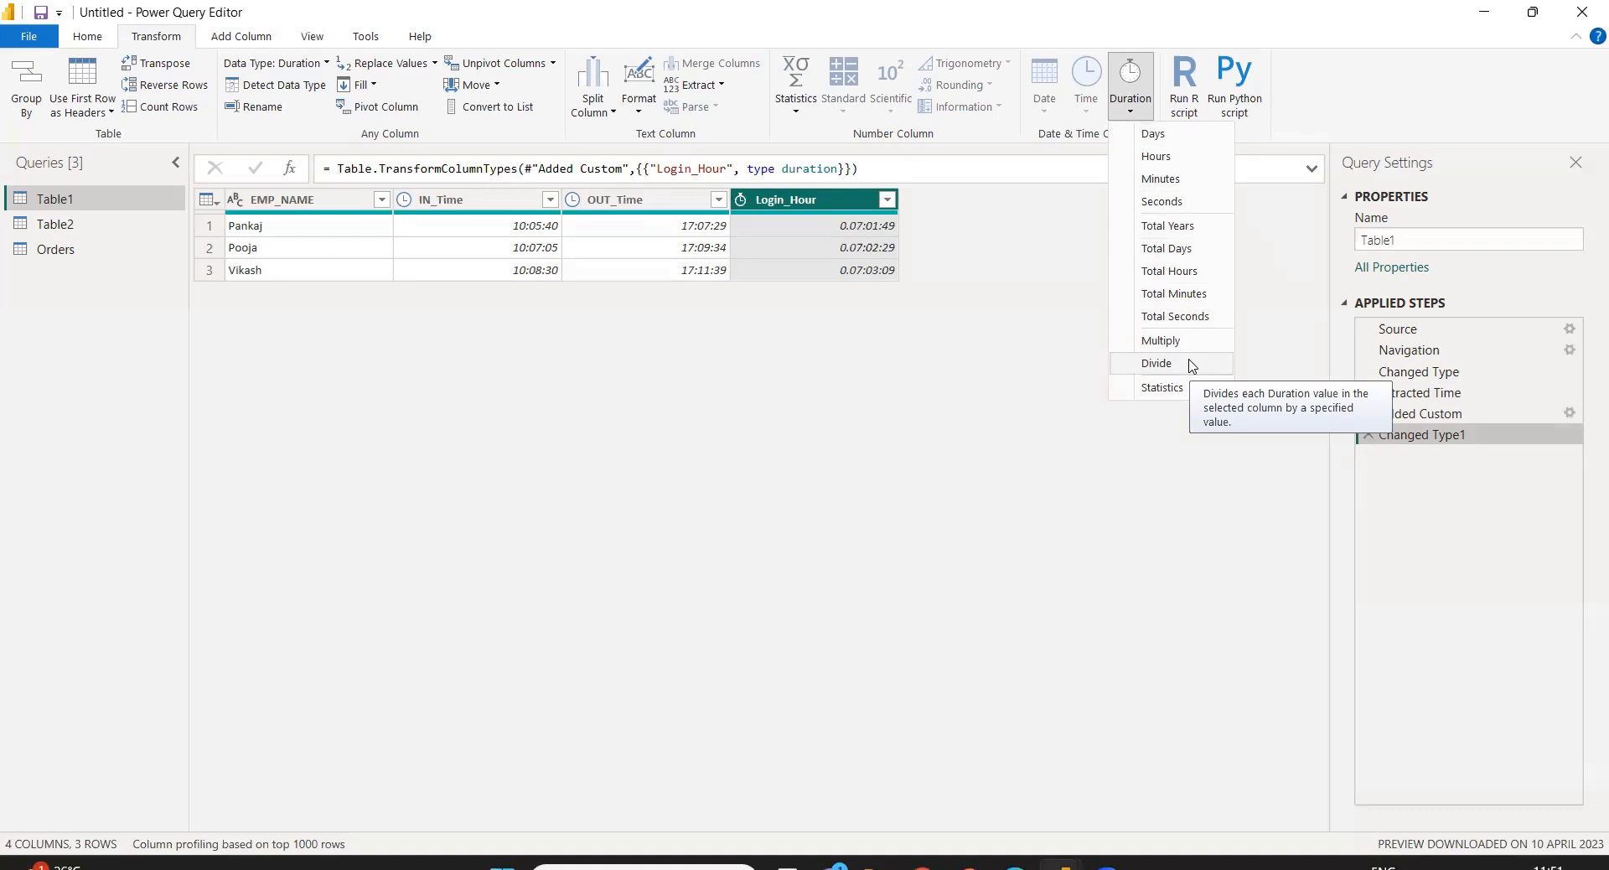
pyautogui.moveTo(1194, 387)
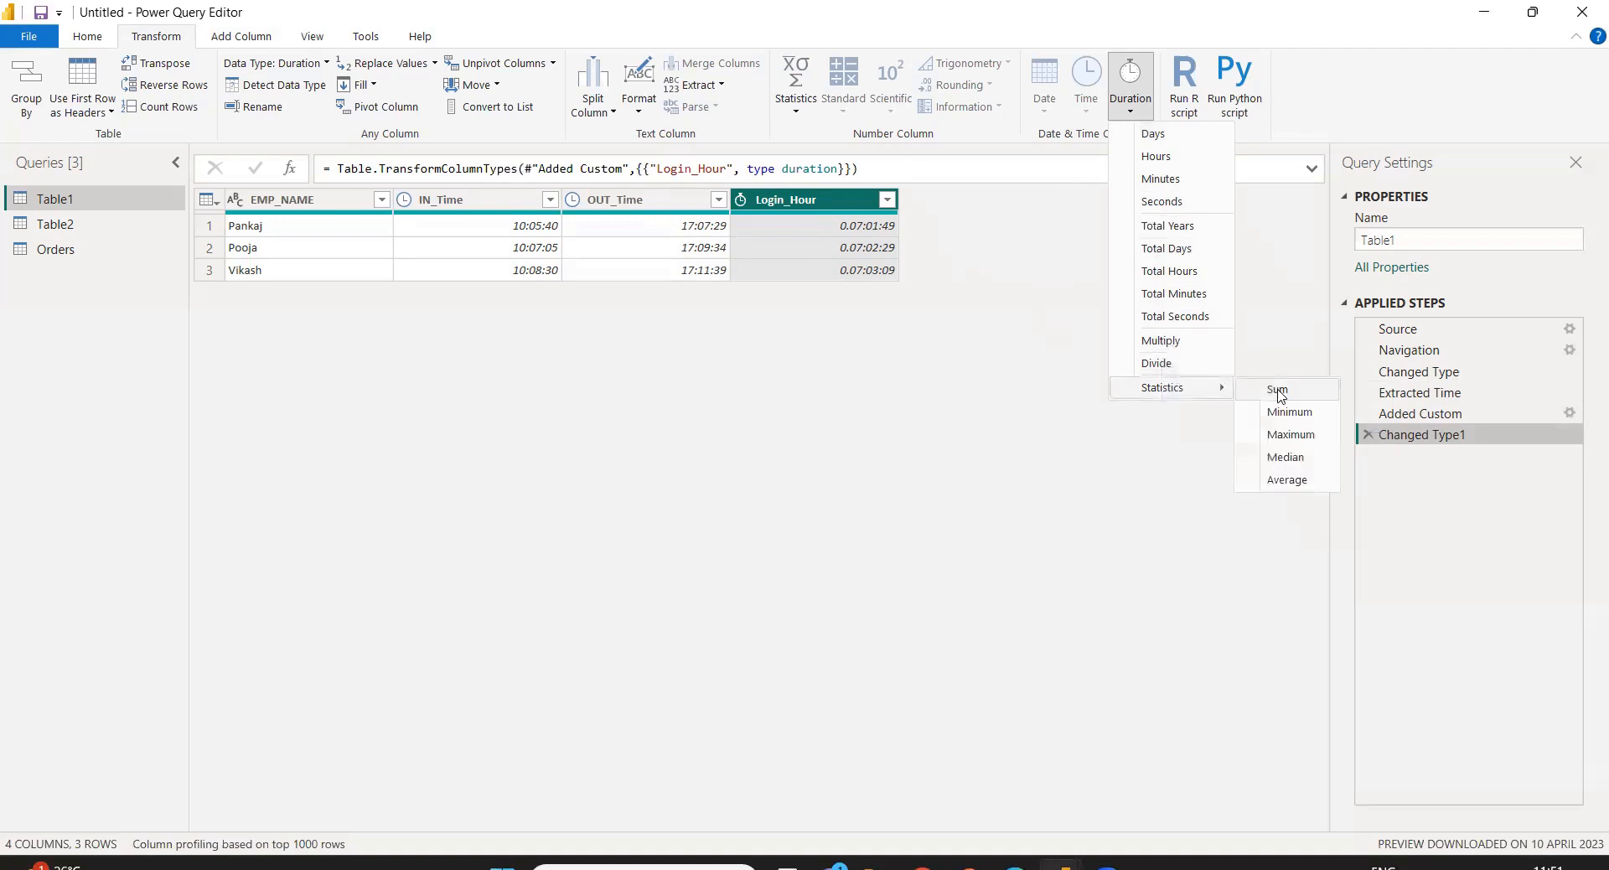
pyautogui.click(1277, 391)
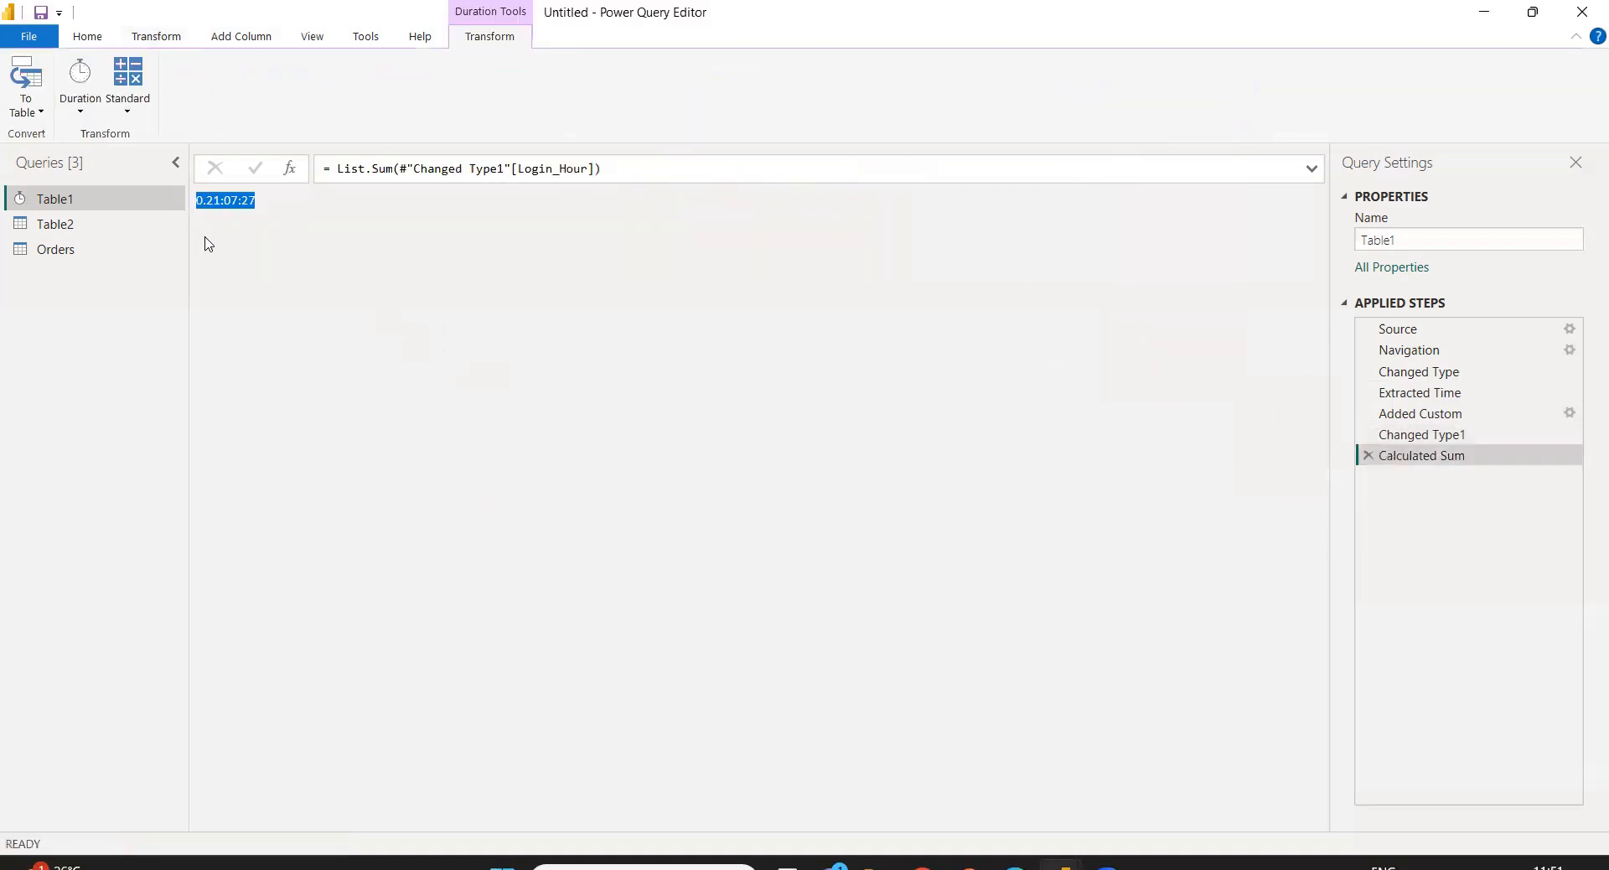
pyautogui.click(1367, 457)
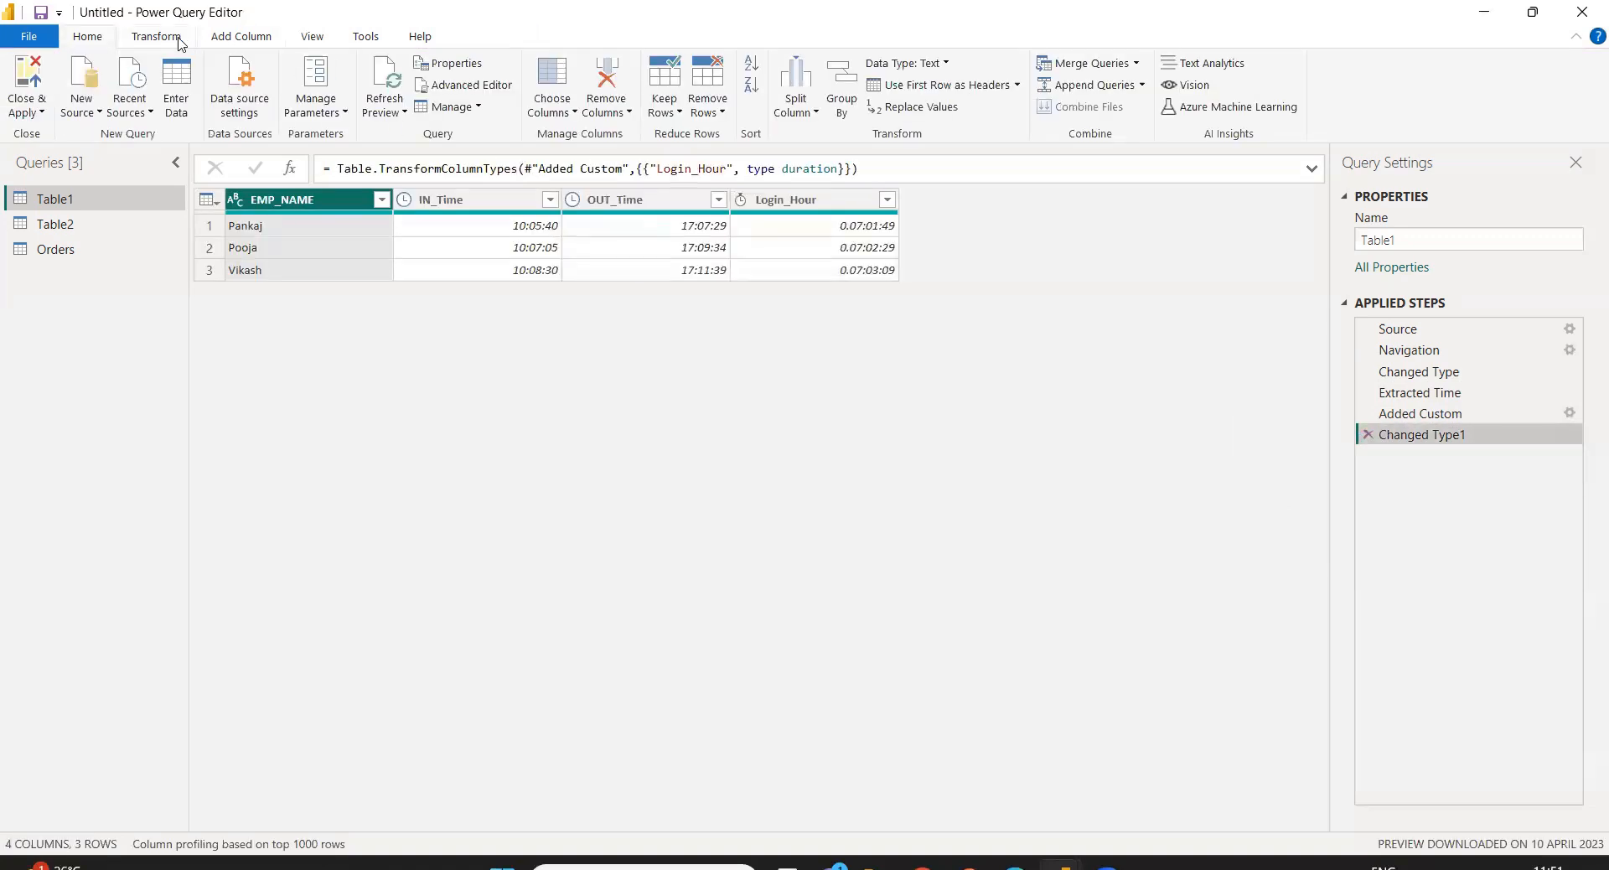
# Switch to the Power Query Editor presentation in PowerPoint and show the closing slide 2.
pyautogui.click(180, 42)
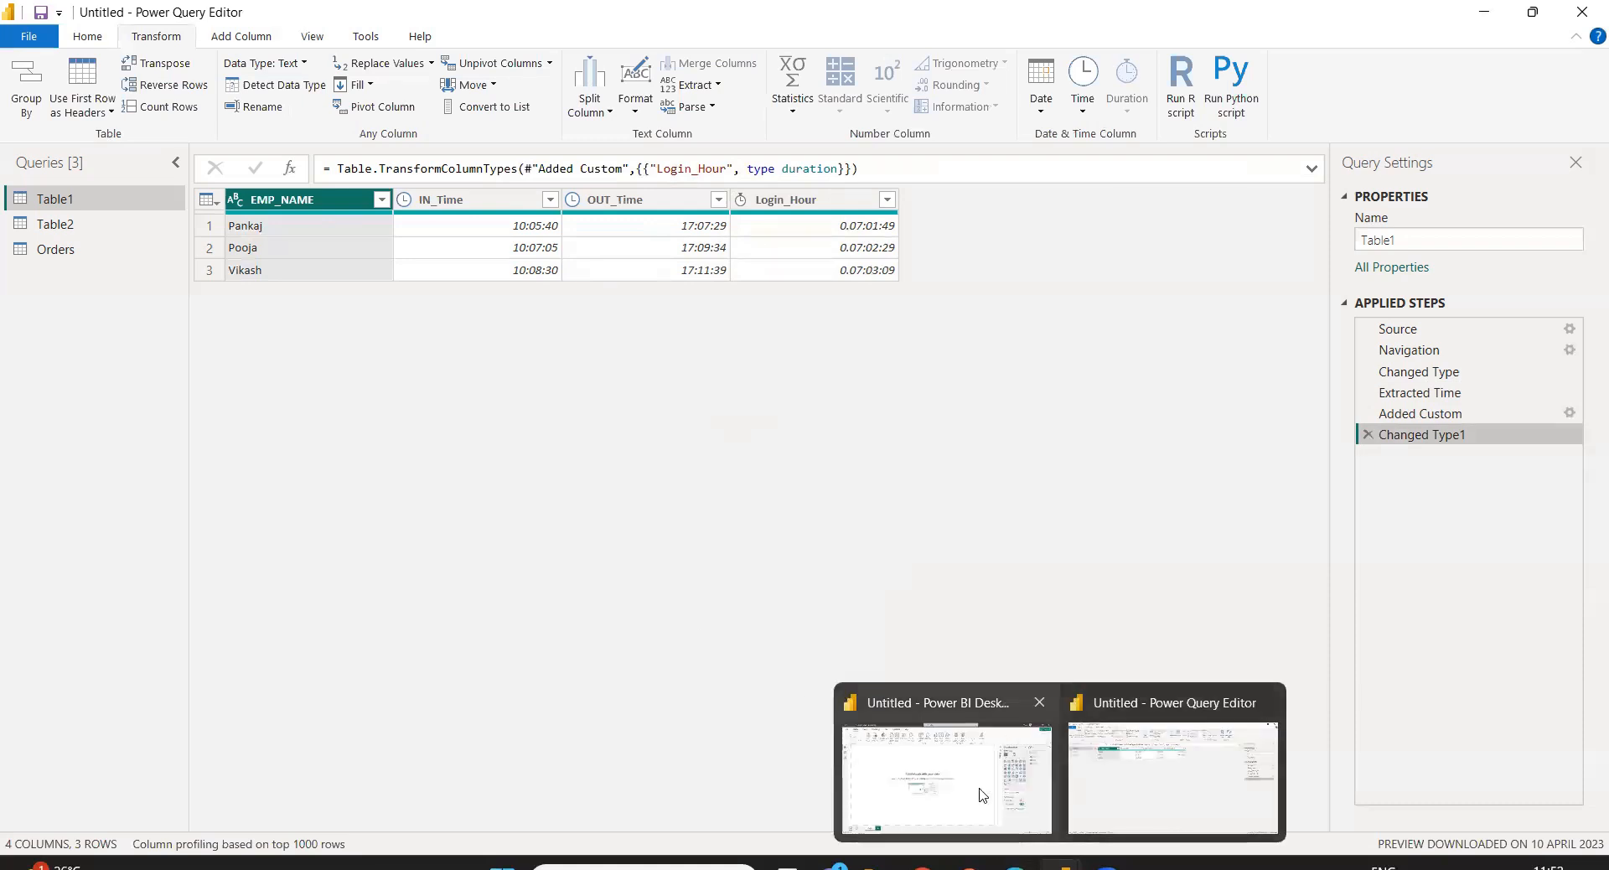
pyautogui.click(968, 864)
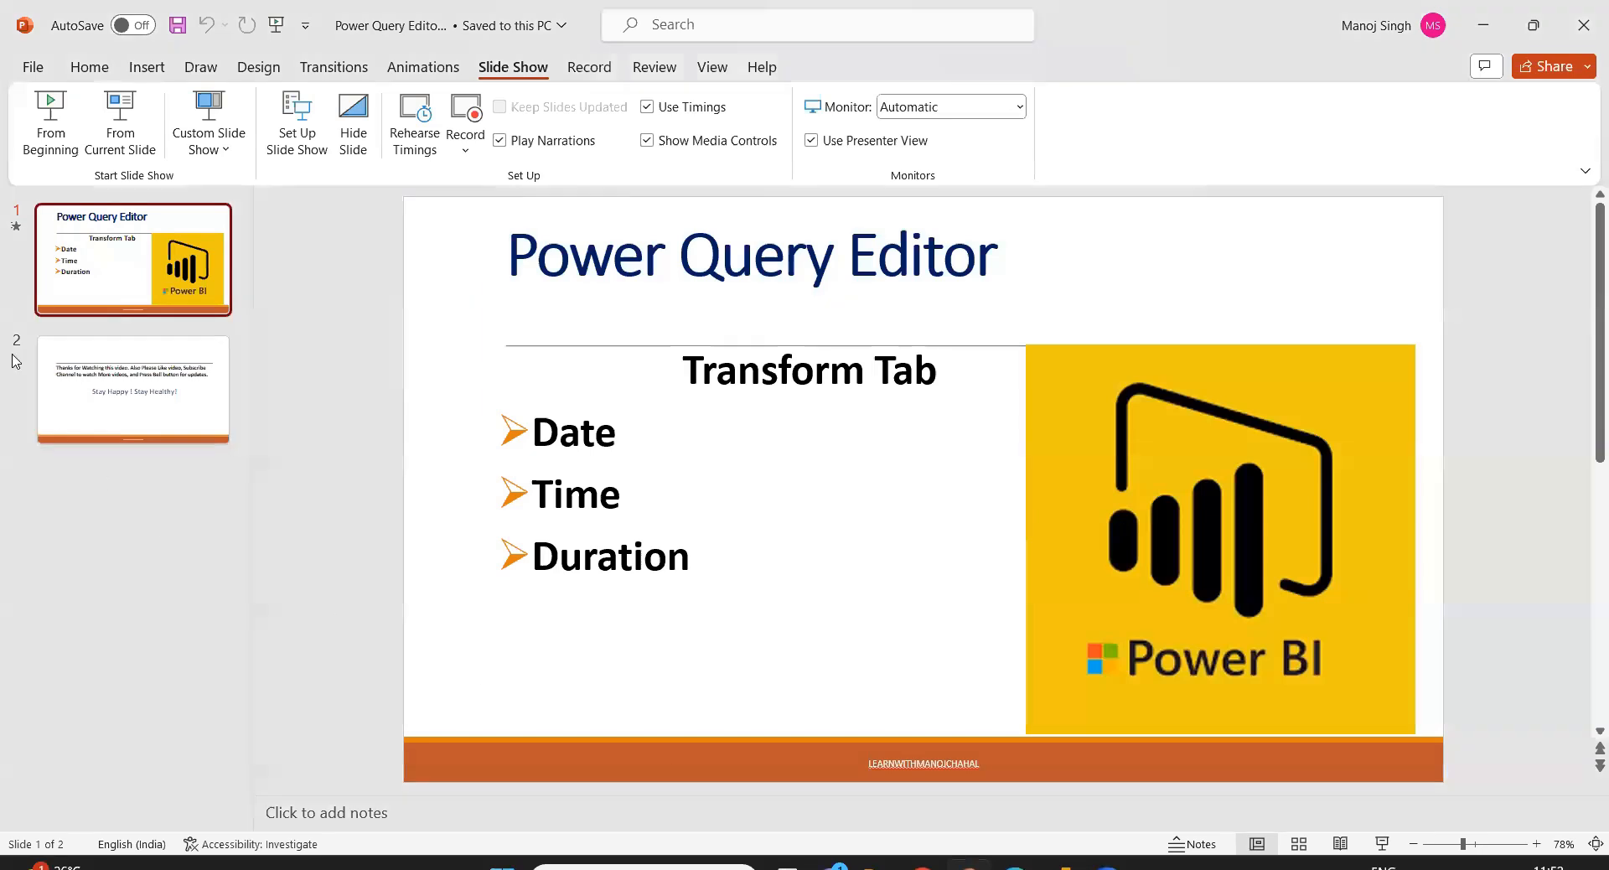
pyautogui.click(40, 418)
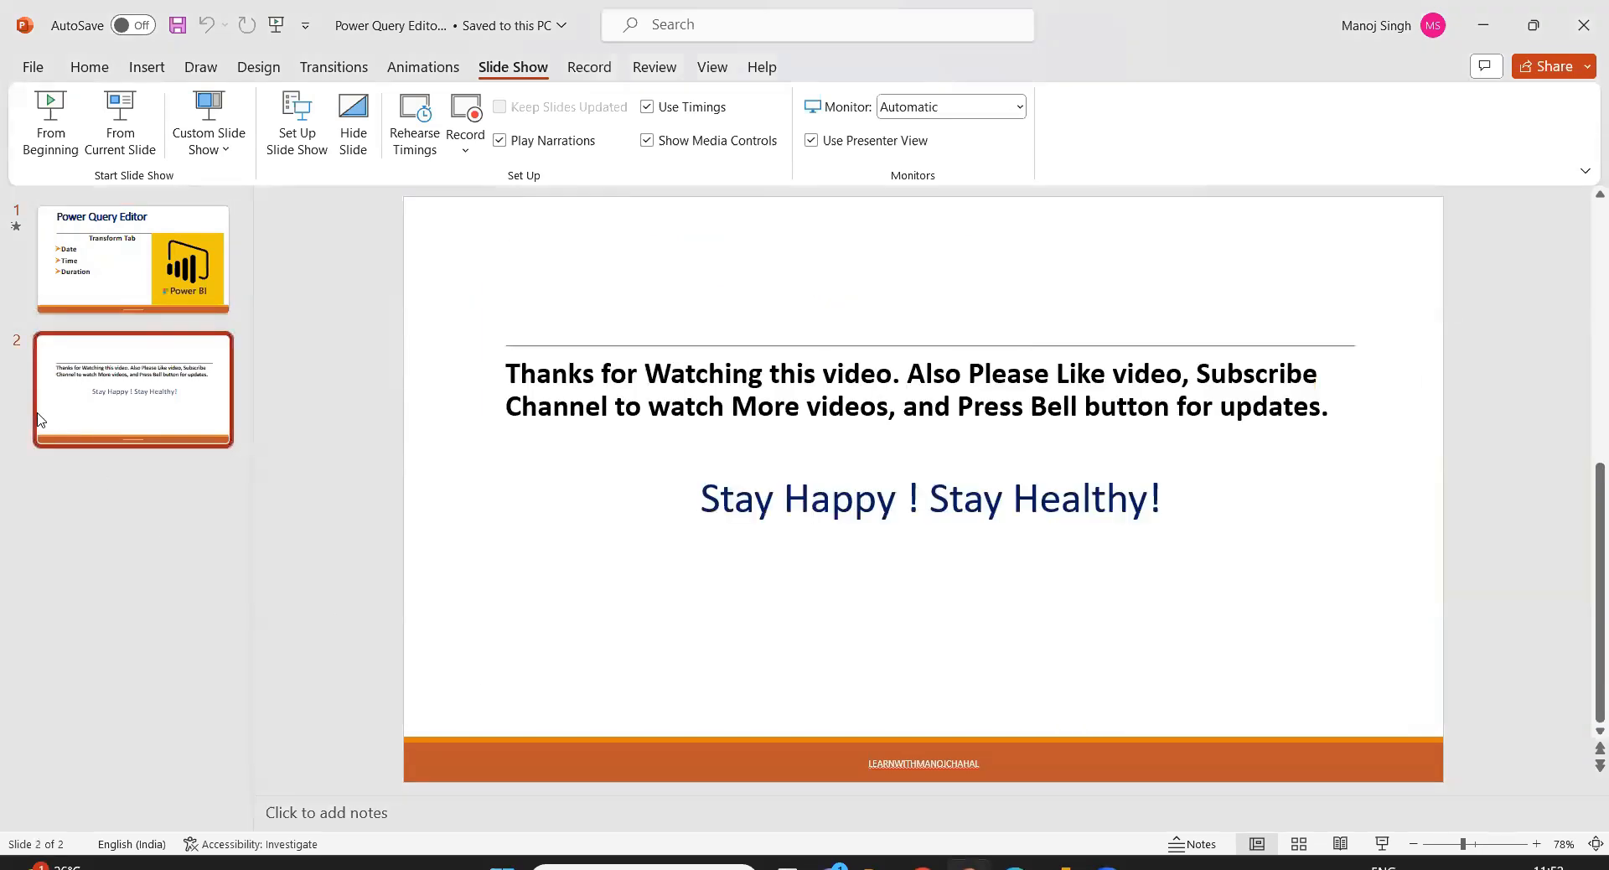